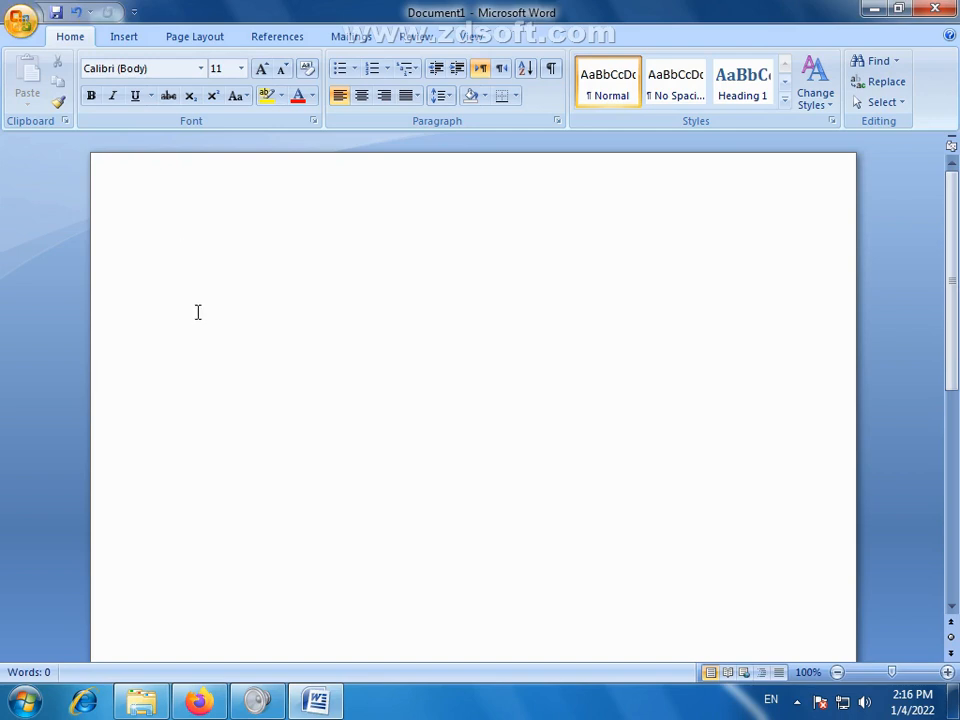
- Enter the text "Pakistan zindabad" on the first line of the blank document
{"action": "left_click", "coordinate": [76, 12]}
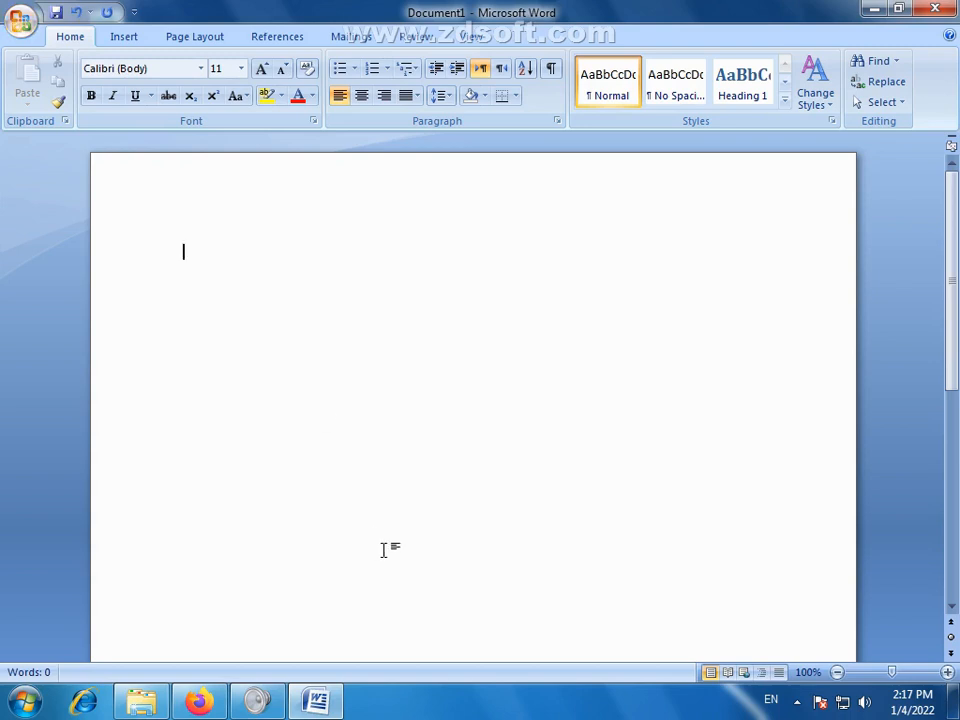
{"action": "double_click", "coordinate": [219, 255]}
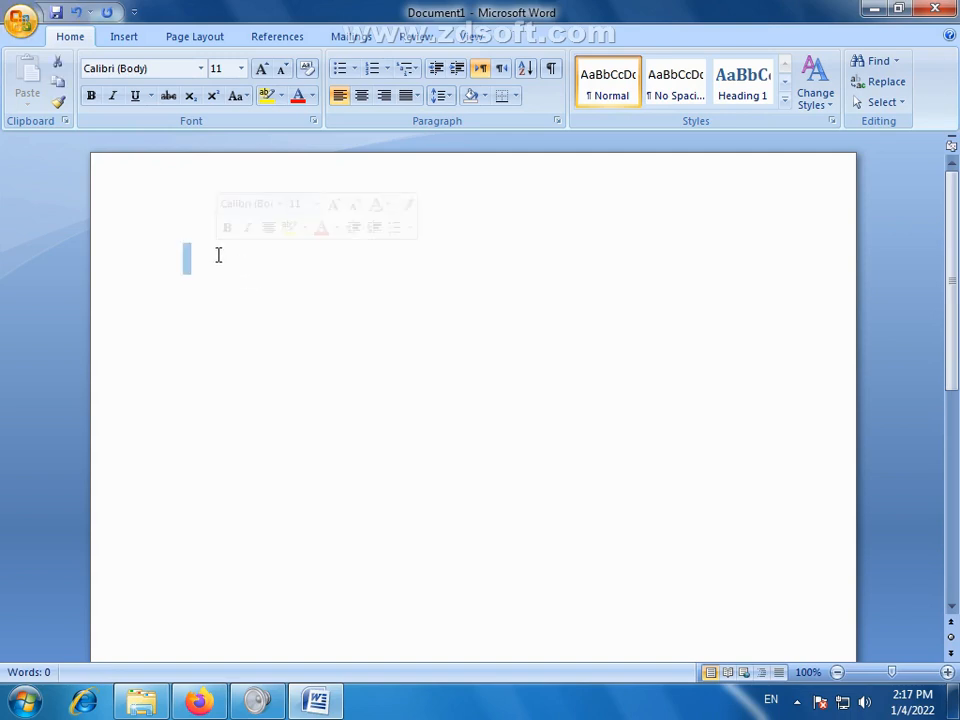
{"action": "type", "text": "P"}
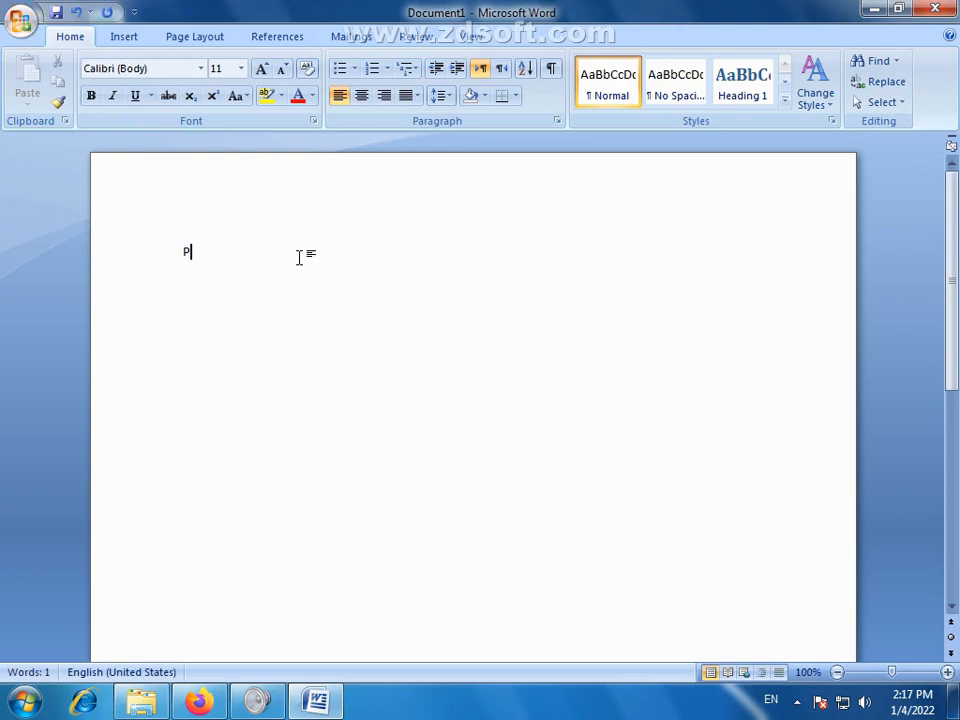
{"action": "type", "text": "A"}
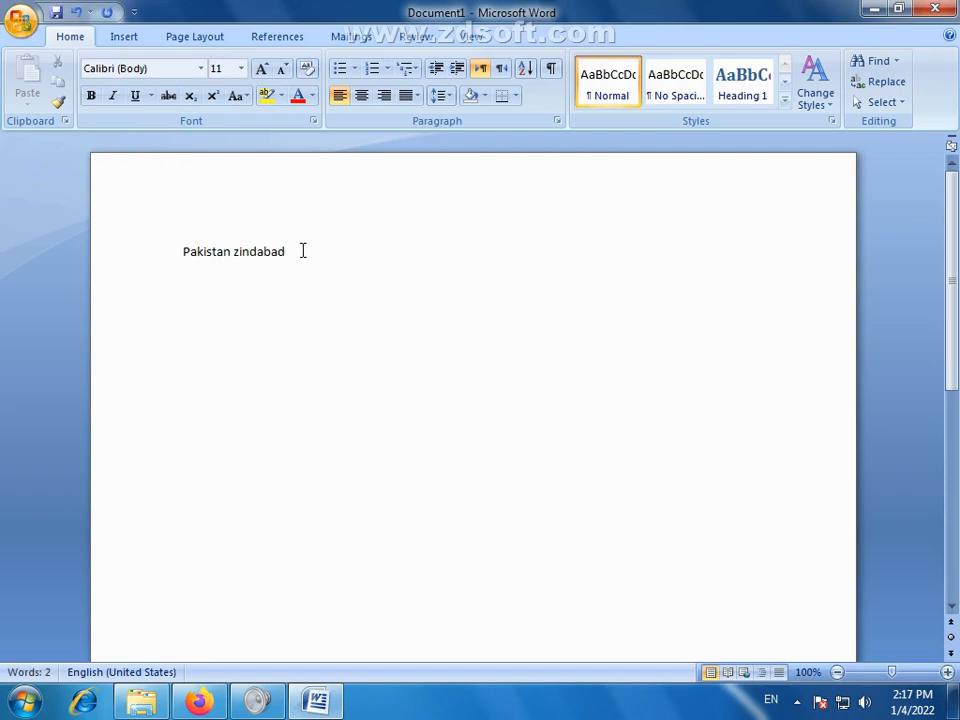
- Select the whole line "Pakistan zindabad"
{"action": "left_click_drag", "start_coordinate": [302, 251], "coordinate": [197, 251]}
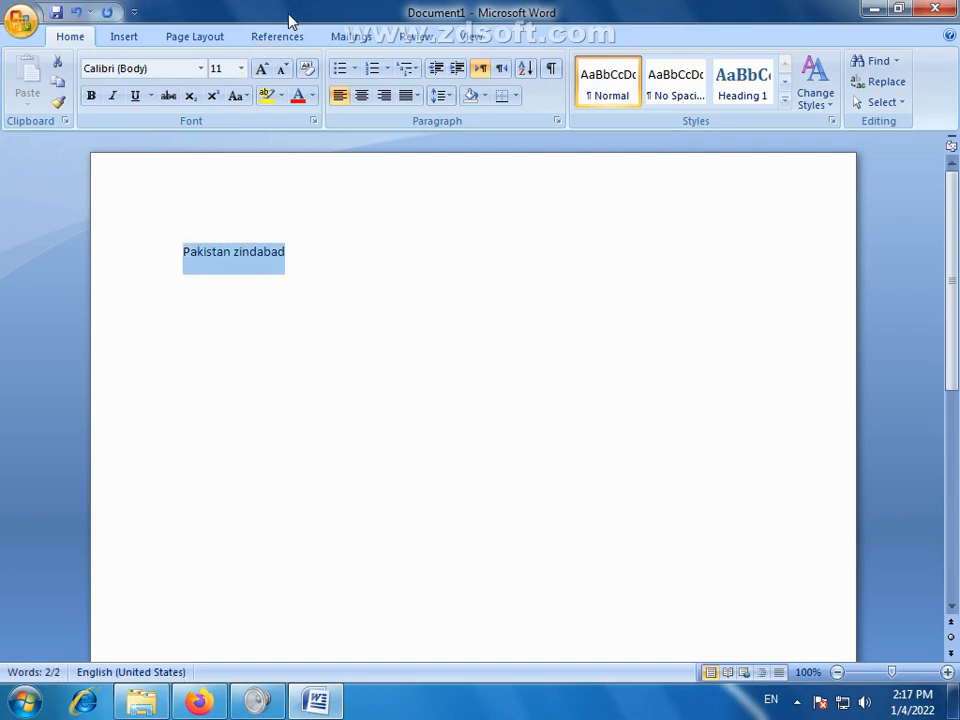
{"action": "mouse_move", "coordinate": [281, 139]}
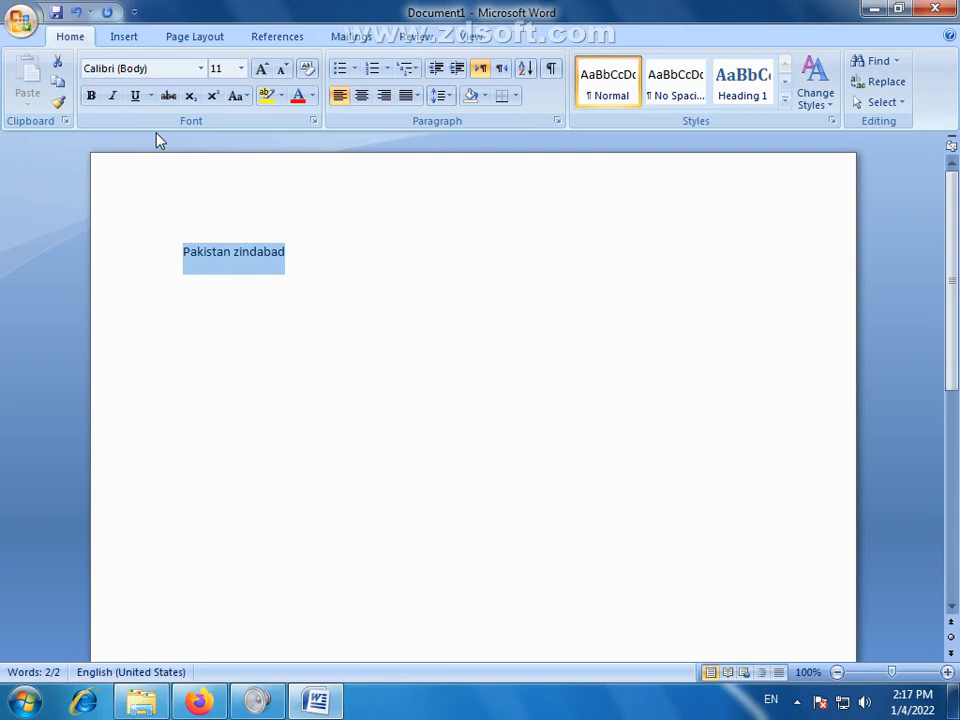
{"action": "left_click", "coordinate": [235, 251]}
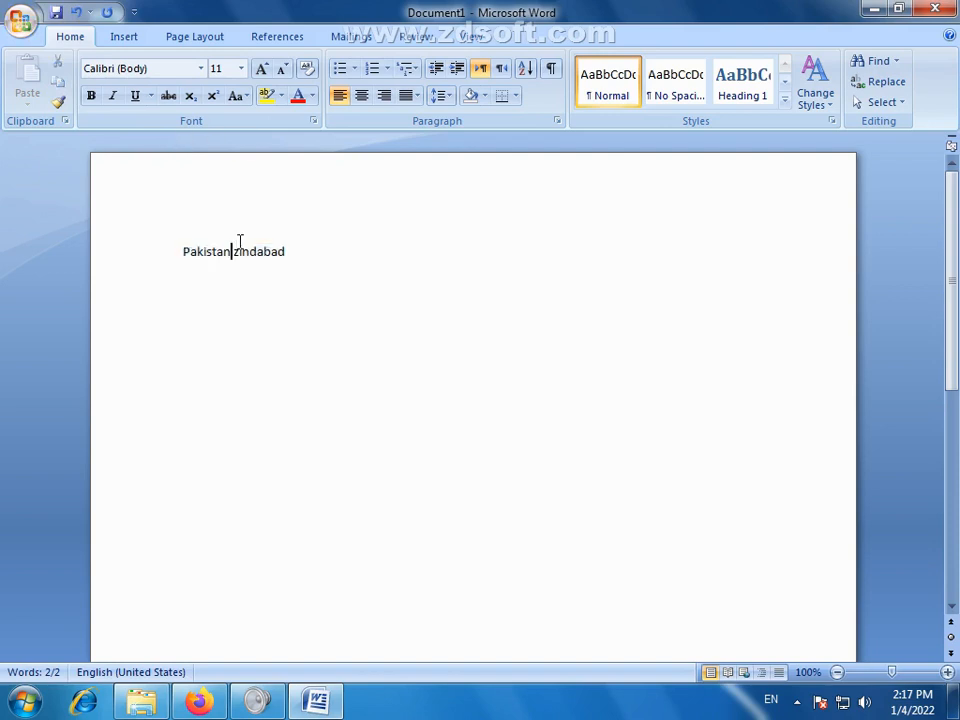
{"action": "left_click", "coordinate": [156, 257]}
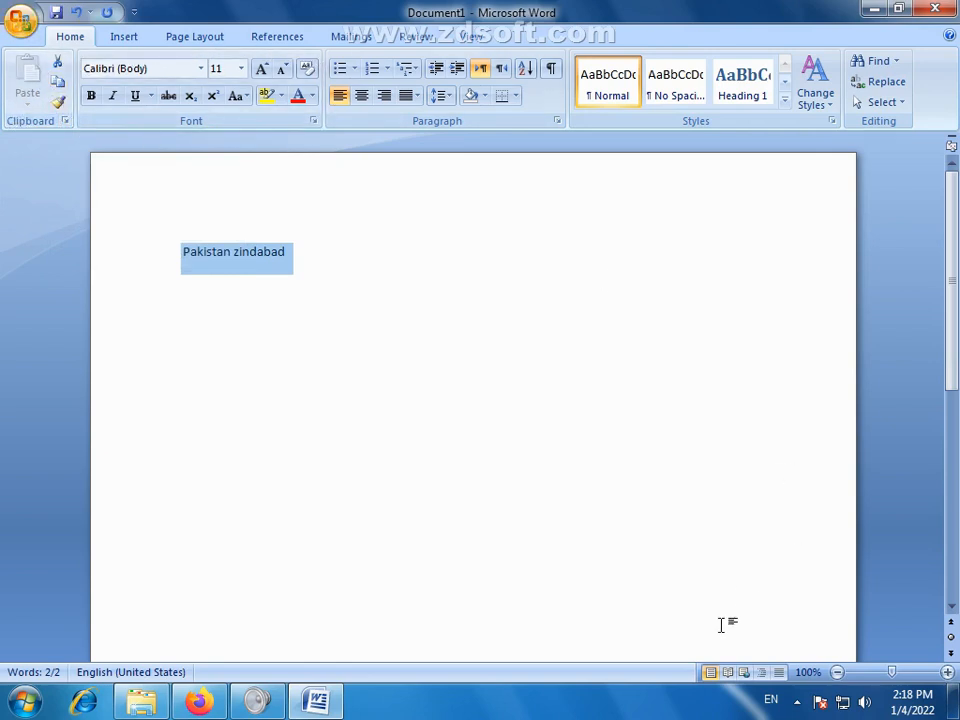
- Bring up the screen recorder's control bar from its hidden background icon
{"action": "left_click", "coordinate": [796, 704]}
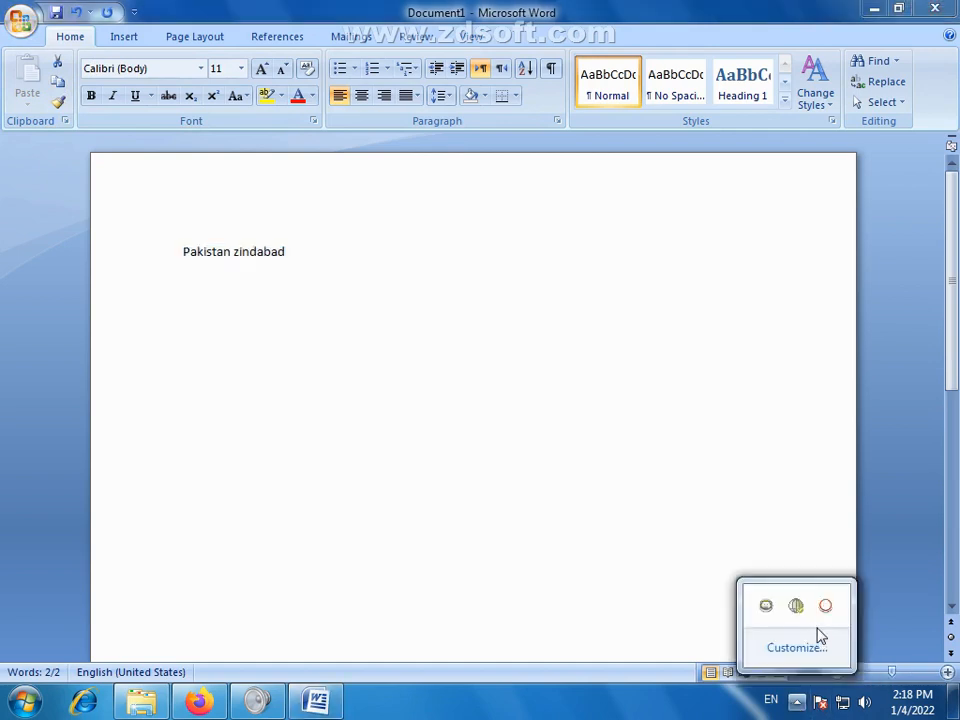
{"action": "left_click", "coordinate": [826, 606]}
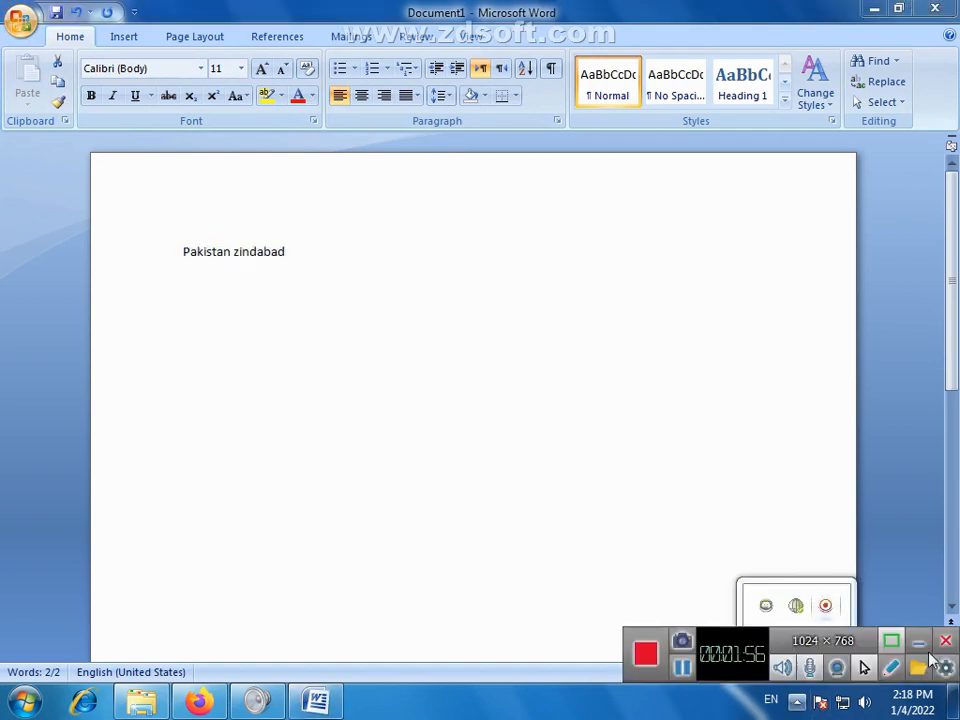
{"action": "left_click", "coordinate": [919, 668]}
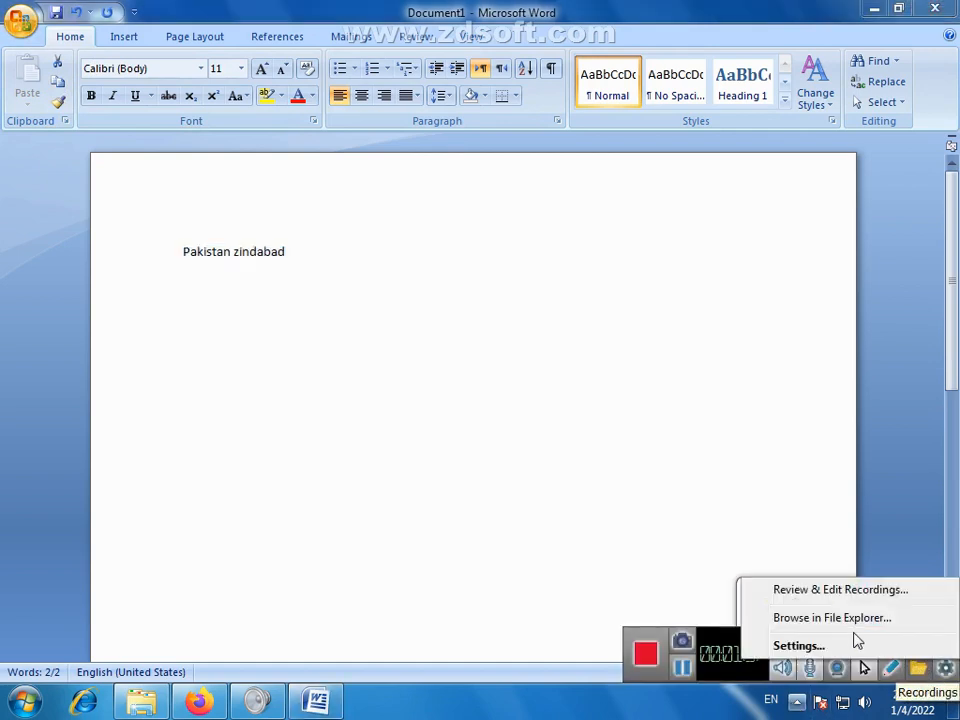
{"action": "left_click", "coordinate": [797, 643]}
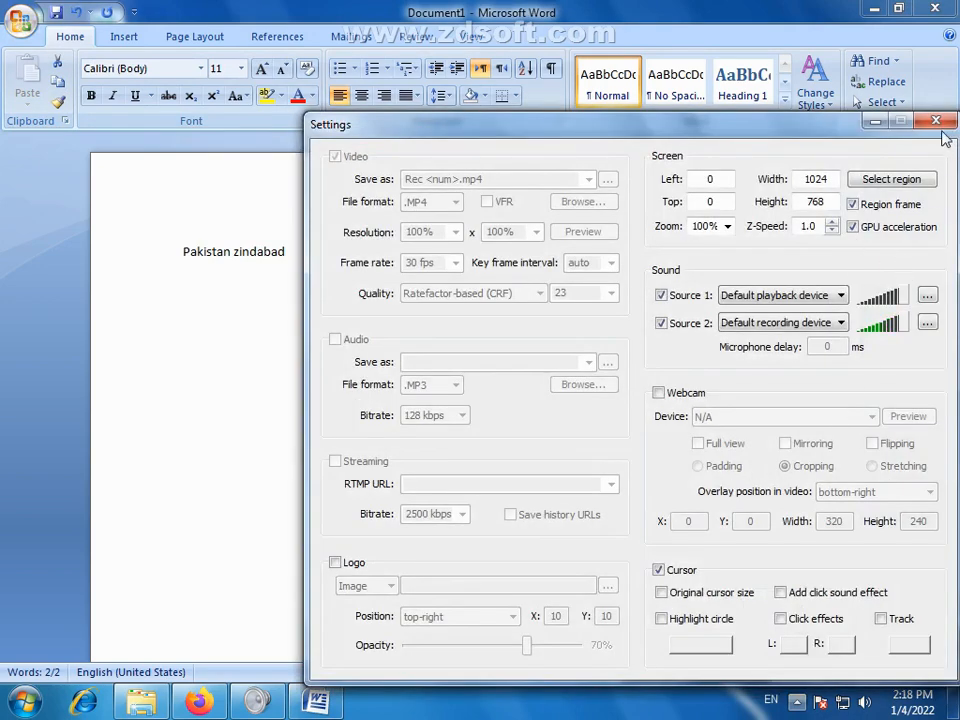
{"action": "left_click", "coordinate": [942, 128]}
- Turn on Highlight Mouse Cursor in the recorder's mouse cursor effects and minimize its control bar
{"action": "left_click", "coordinate": [945, 668]}
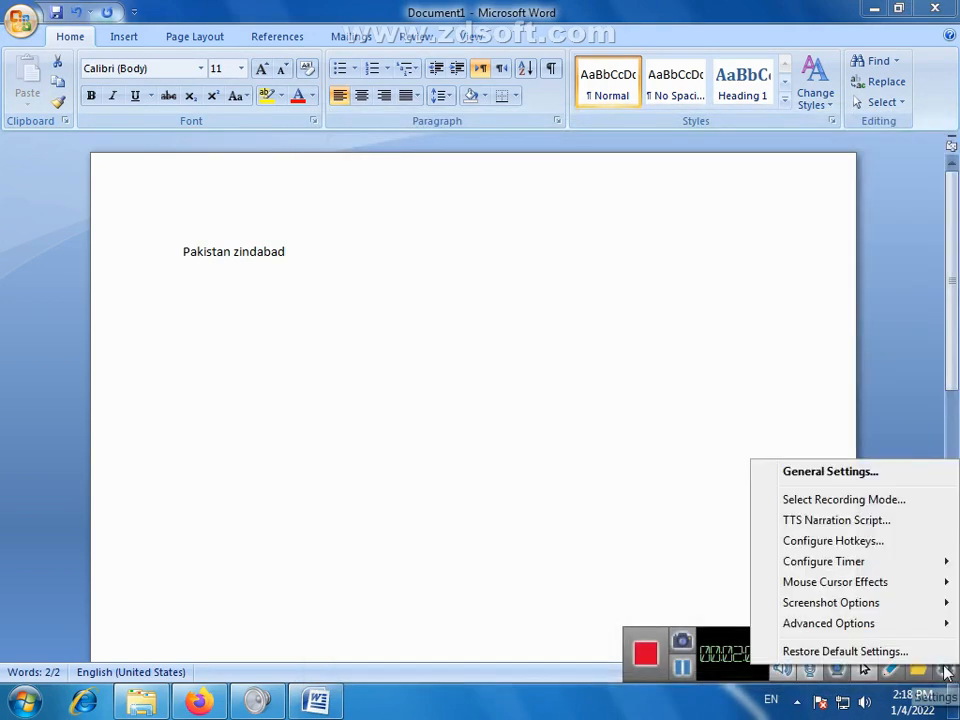
{"action": "mouse_move", "coordinate": [840, 589]}
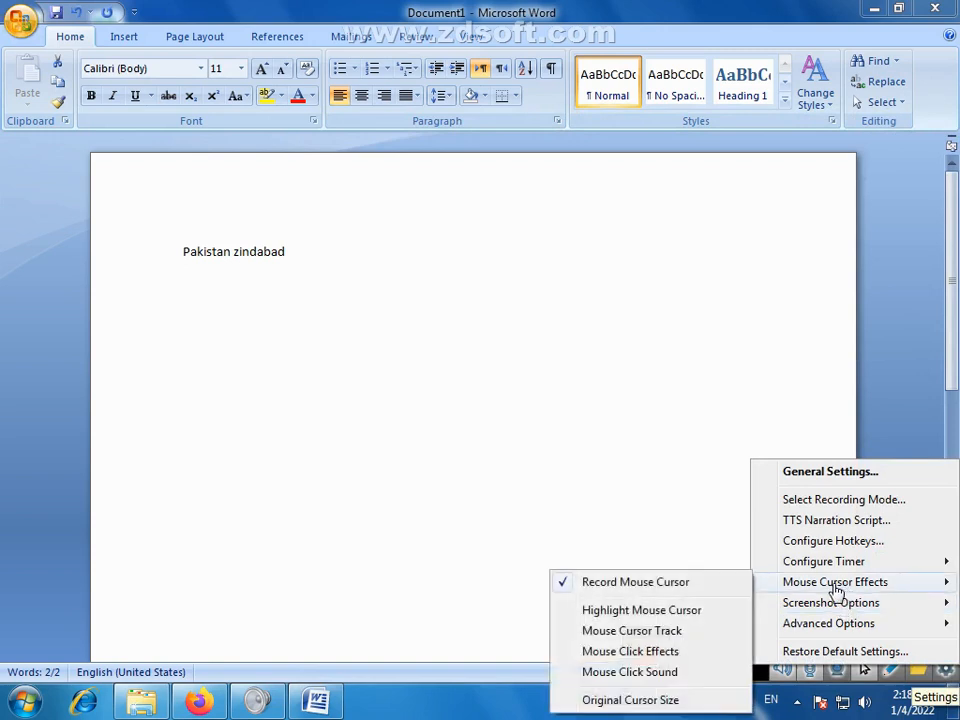
{"action": "left_click", "coordinate": [636, 610]}
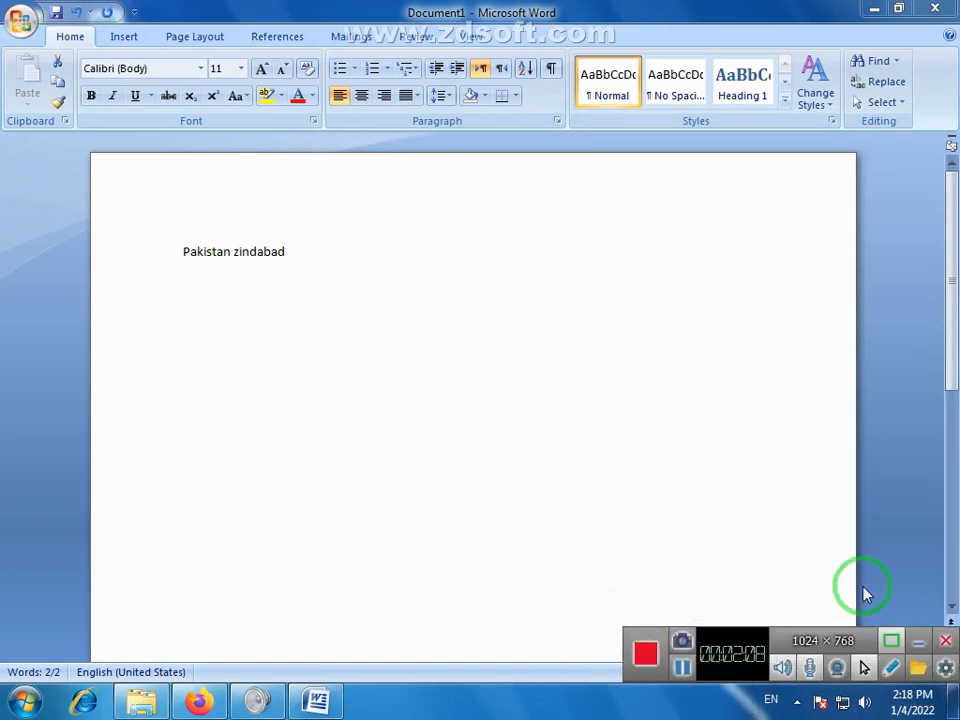
{"action": "left_click", "coordinate": [919, 643]}
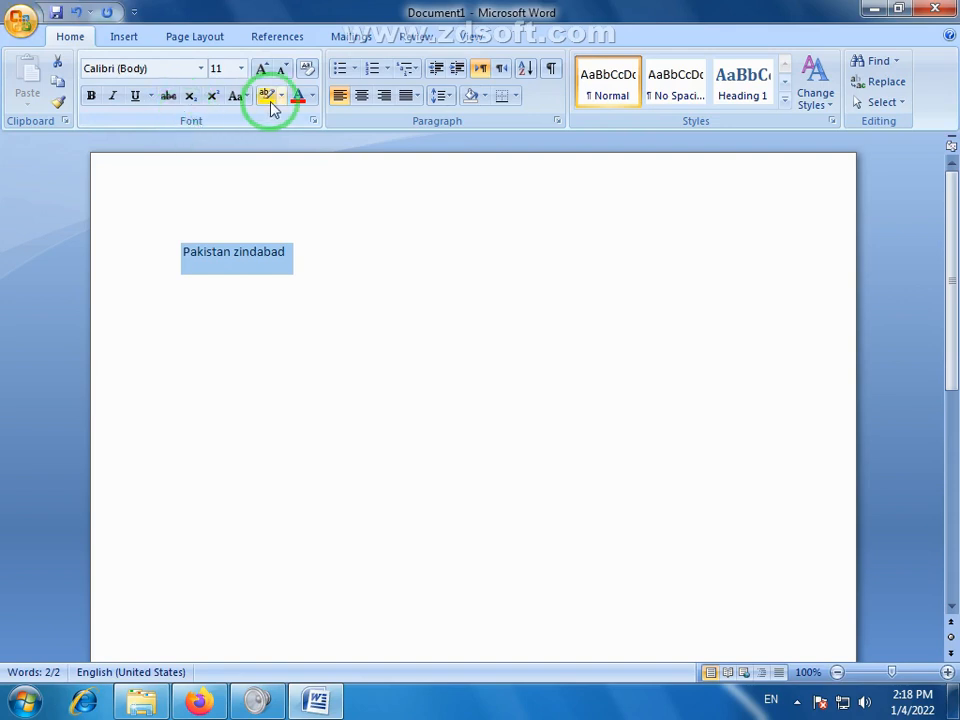
{"action": "left_click", "coordinate": [292, 254]}
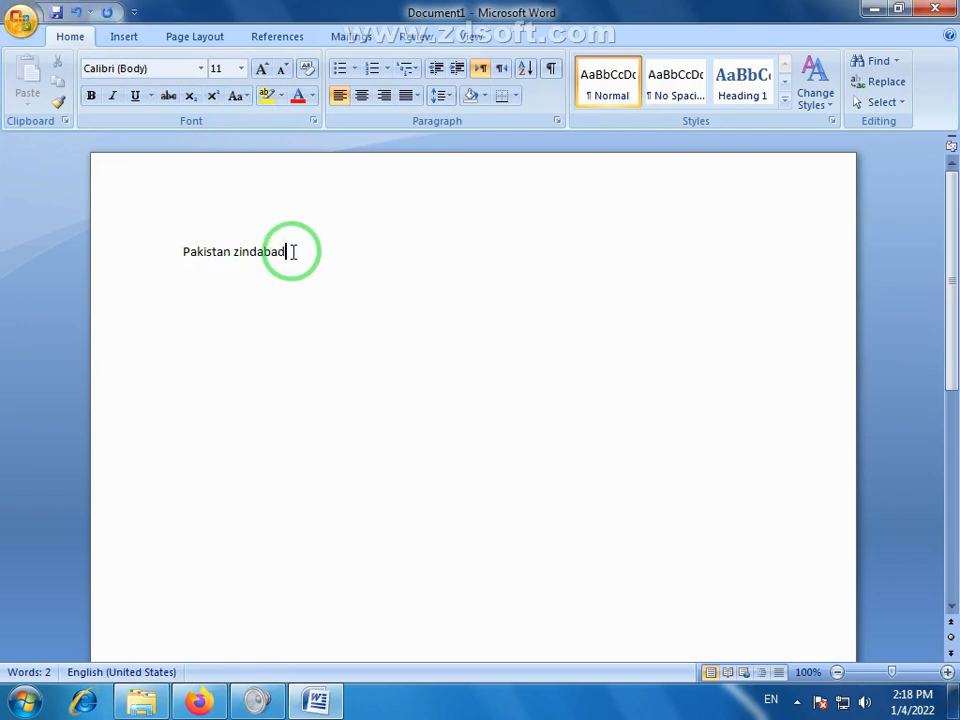
{"action": "left_click_drag", "start_coordinate": [292, 251], "coordinate": [187, 253]}
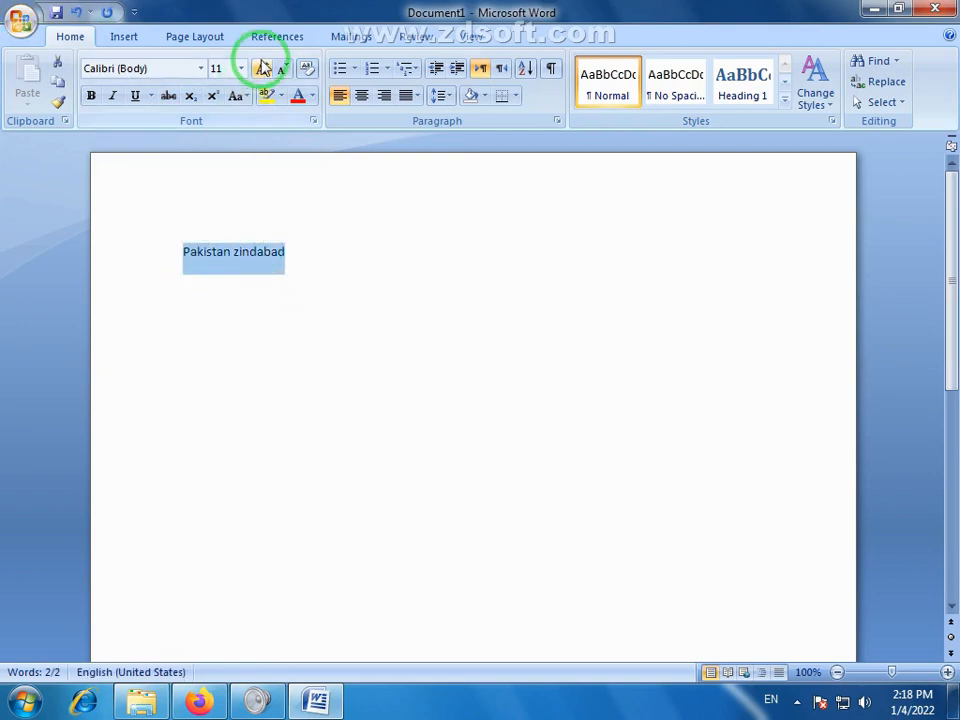
{"action": "left_click", "coordinate": [258, 249]}
{"action": "left_click_drag", "start_coordinate": [278, 256], "coordinate": [197, 260]}
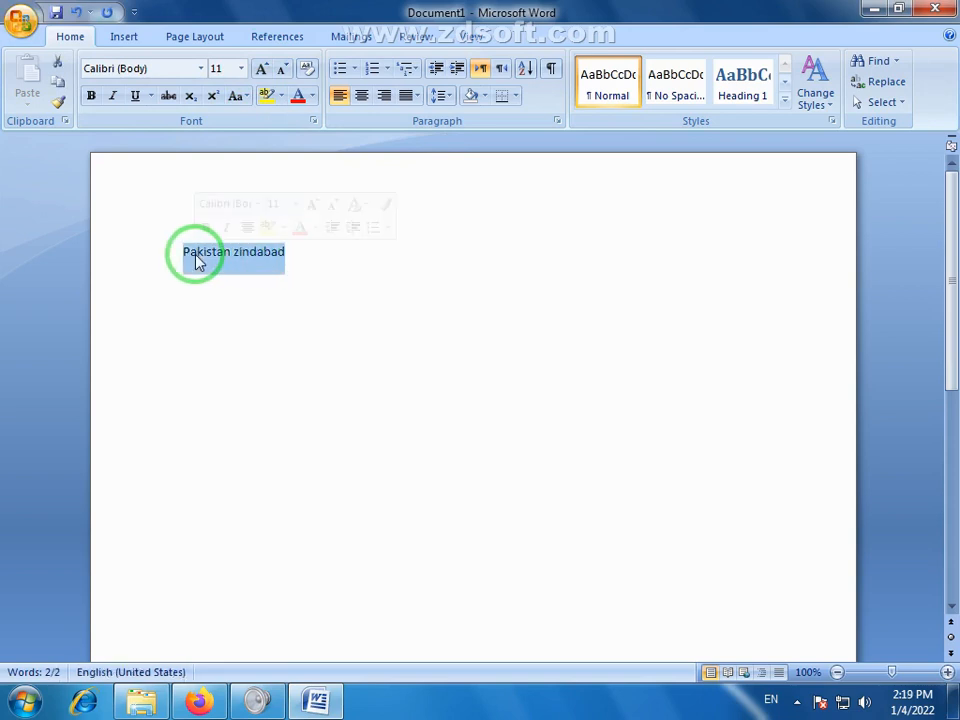
{"action": "left_click", "coordinate": [311, 311]}
{"action": "left_click_drag", "start_coordinate": [300, 251], "coordinate": [208, 253]}
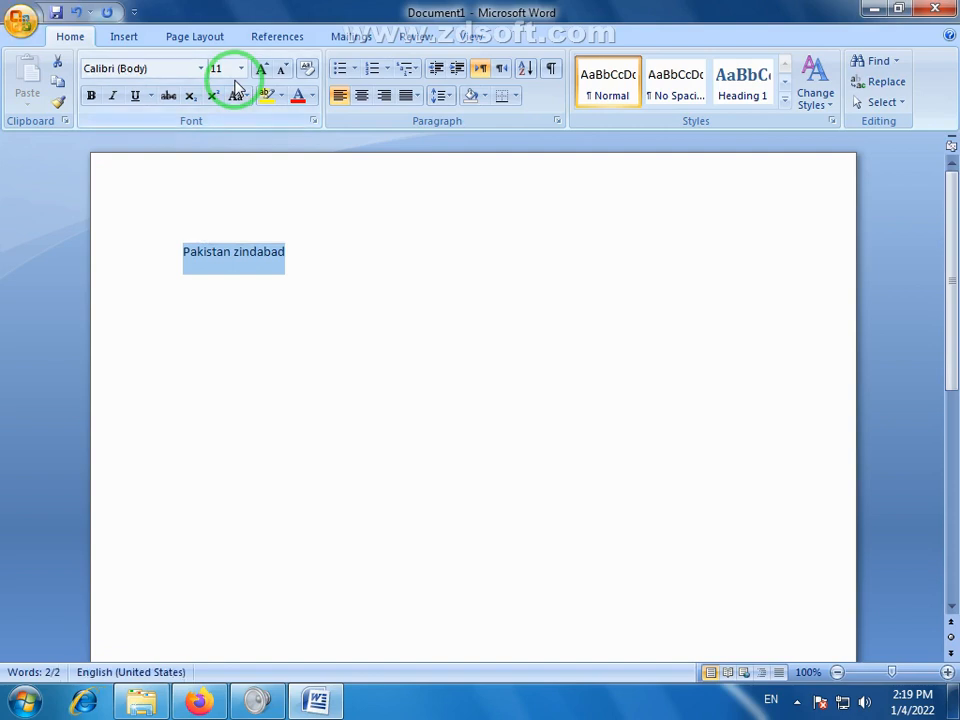
{"action": "left_click", "coordinate": [306, 287]}
- Select the text "Pakistan zindabad" and set its font size to 72
{"action": "left_click_drag", "start_coordinate": [302, 249], "coordinate": [184, 253]}
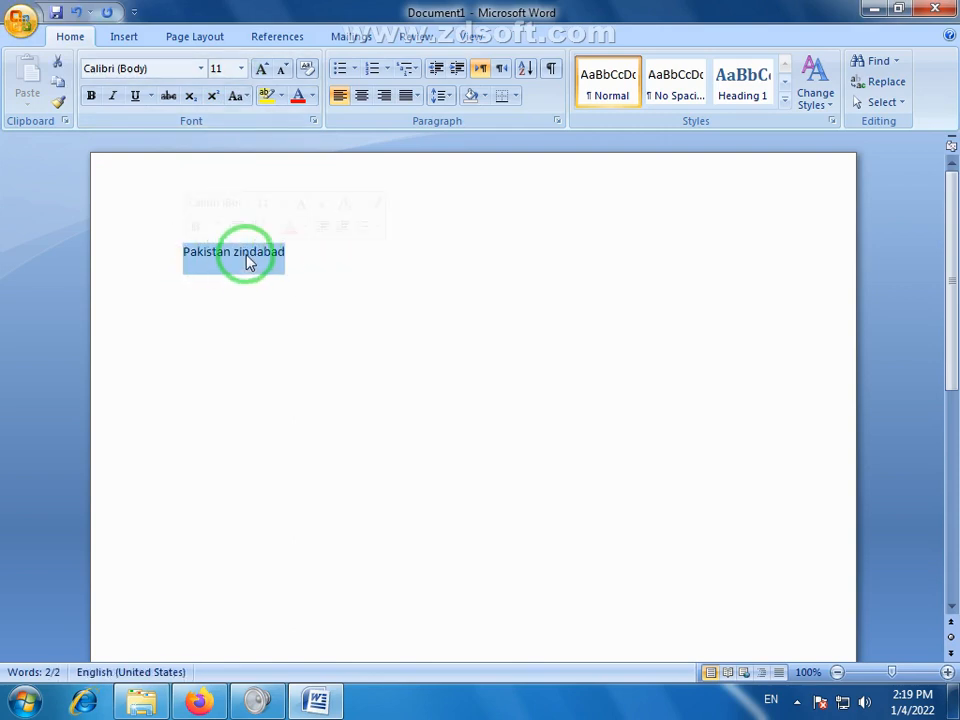
{"action": "left_click", "coordinate": [240, 70]}
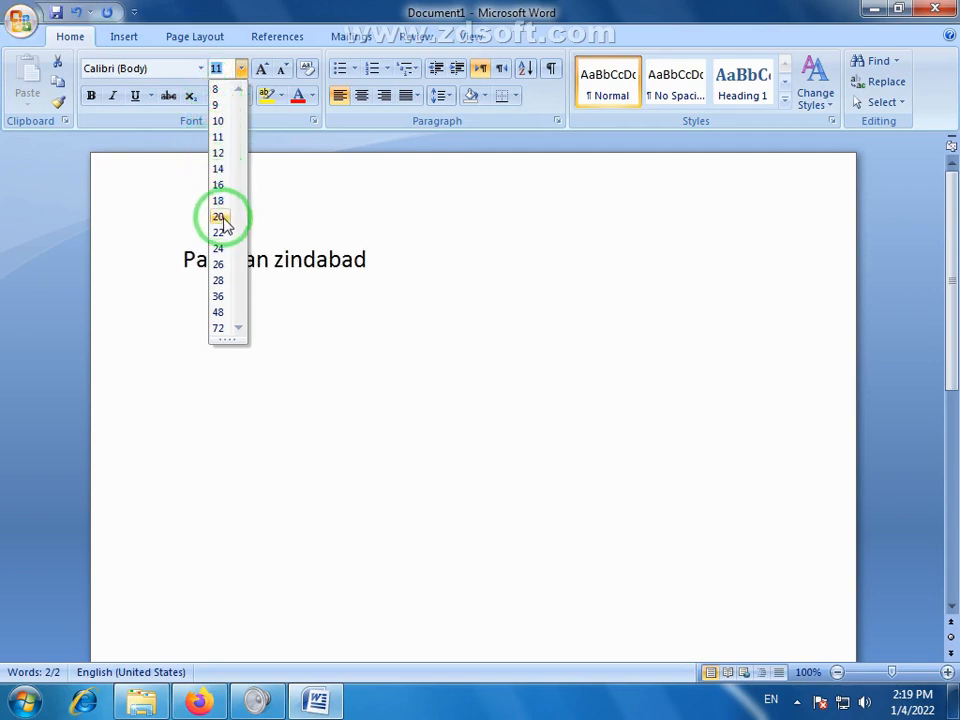
{"action": "left_click", "coordinate": [223, 333]}
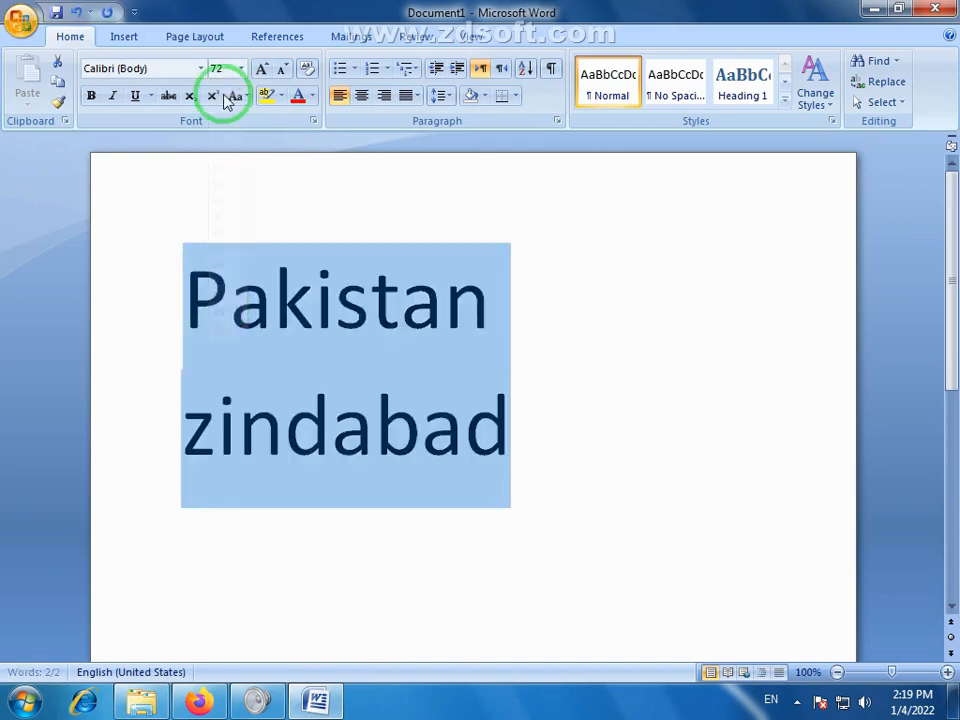
- Set the selected text to a custom font size of 100
{"action": "left_click", "coordinate": [218, 68]}
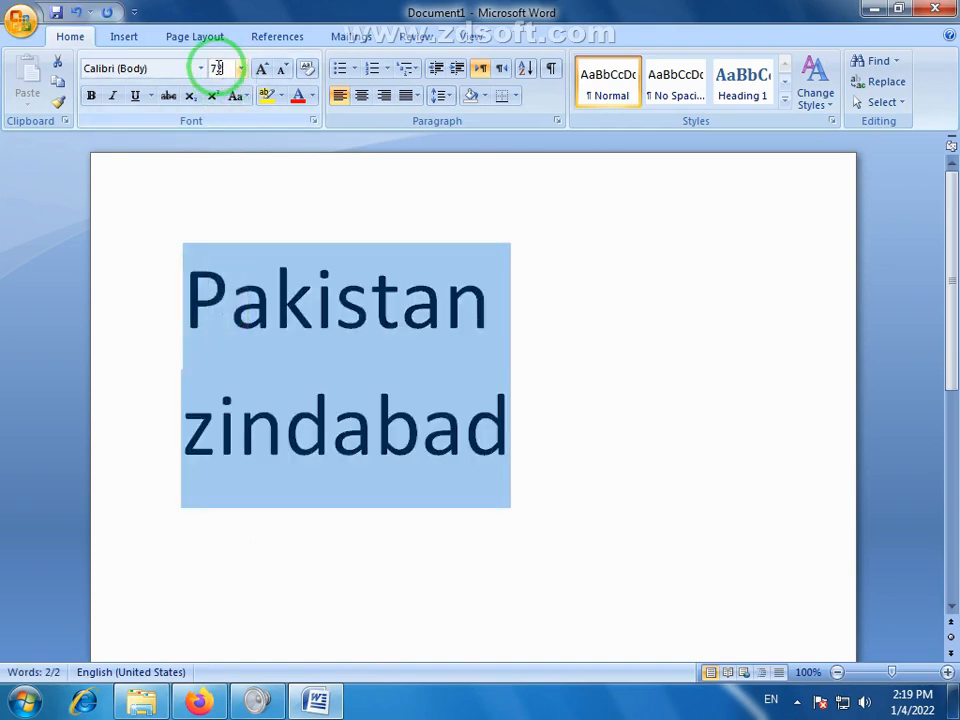
{"action": "left_click", "coordinate": [225, 68]}
{"action": "double_click", "coordinate": [213, 68]}
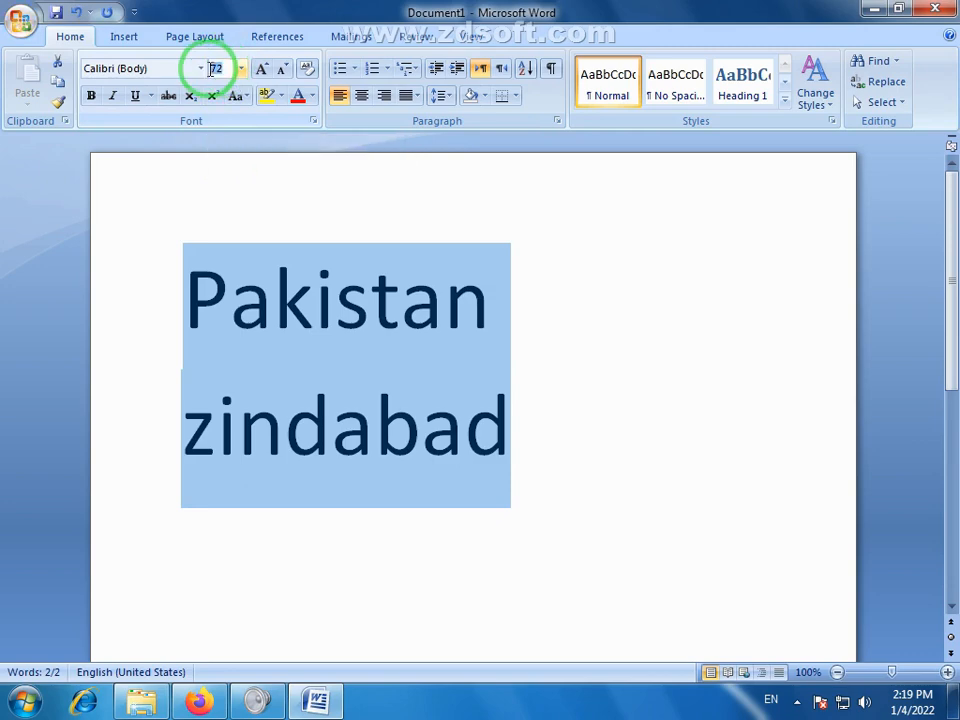
{"action": "type", "text": "100"}
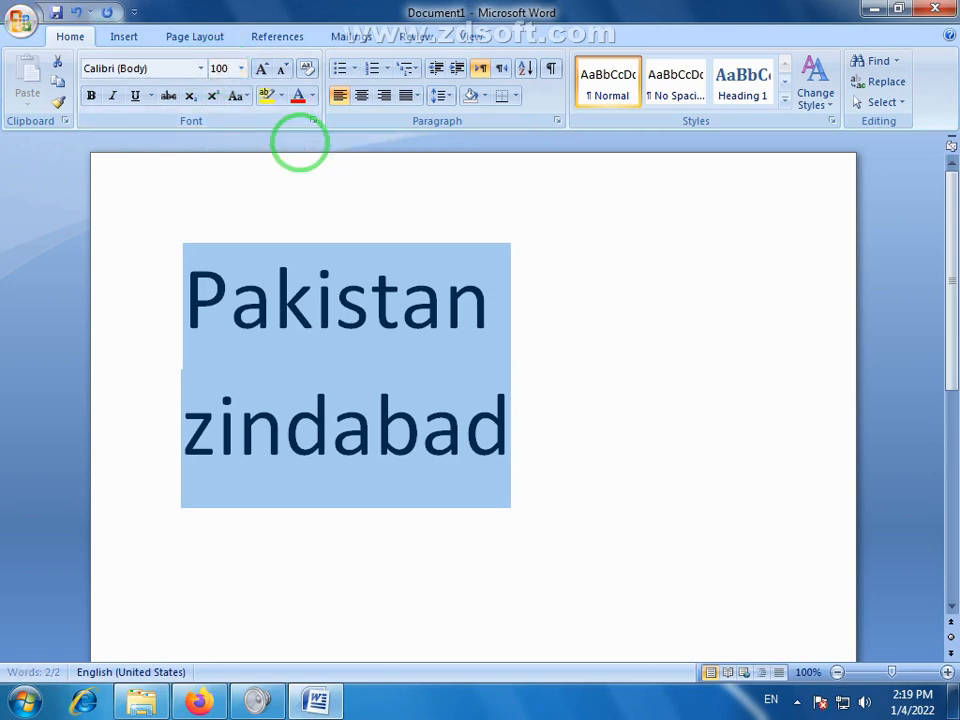
{"action": "key", "text": "Return"}
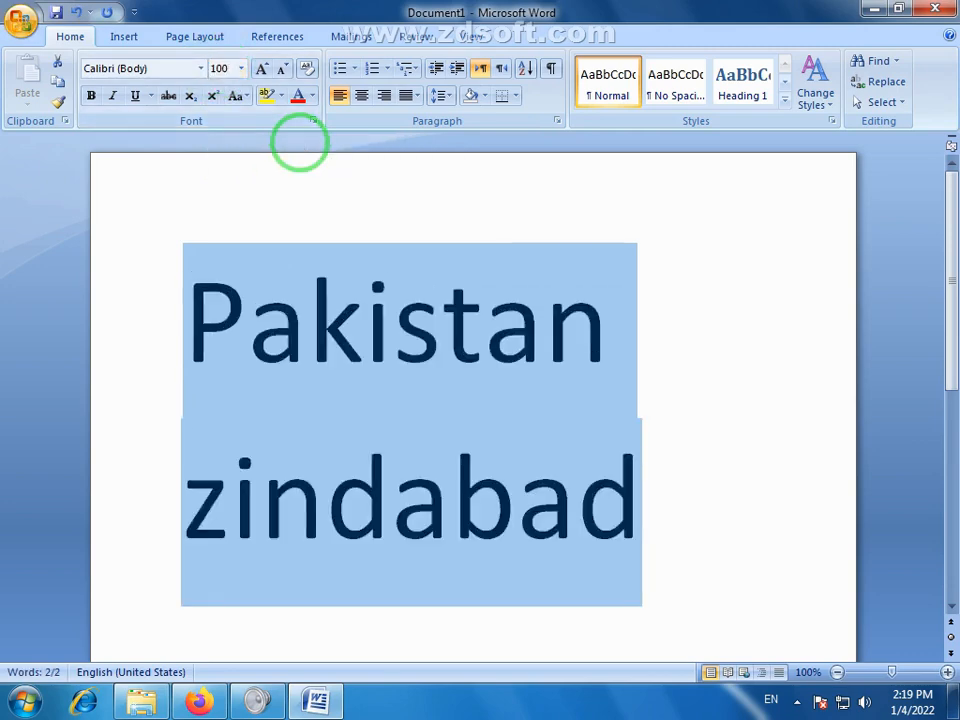
{"action": "left_click", "coordinate": [240, 72]}
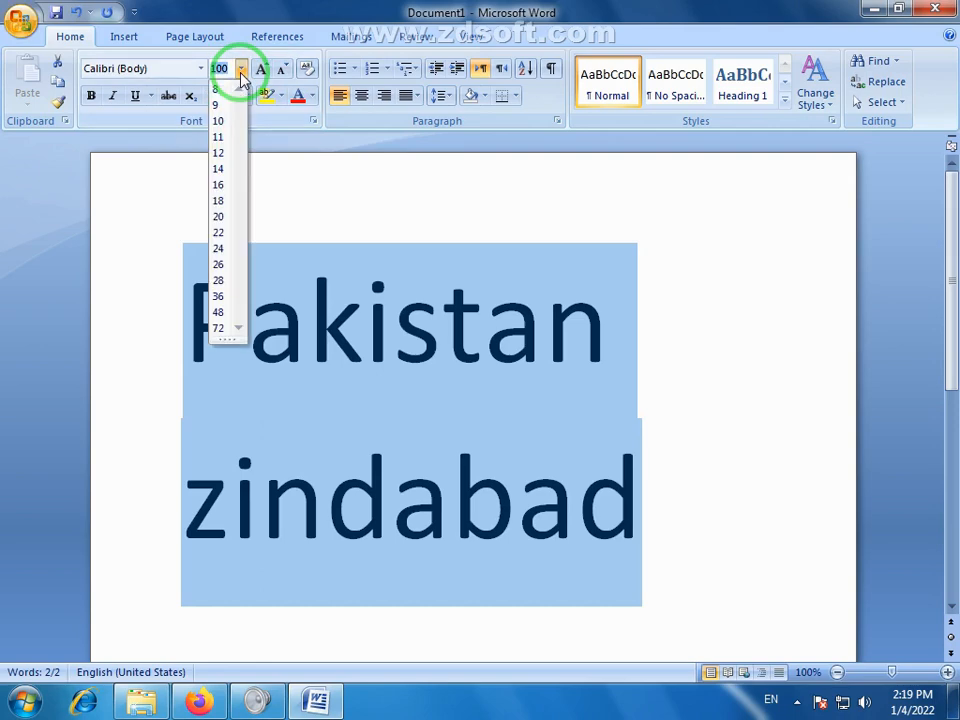
{"action": "left_click", "coordinate": [240, 72]}
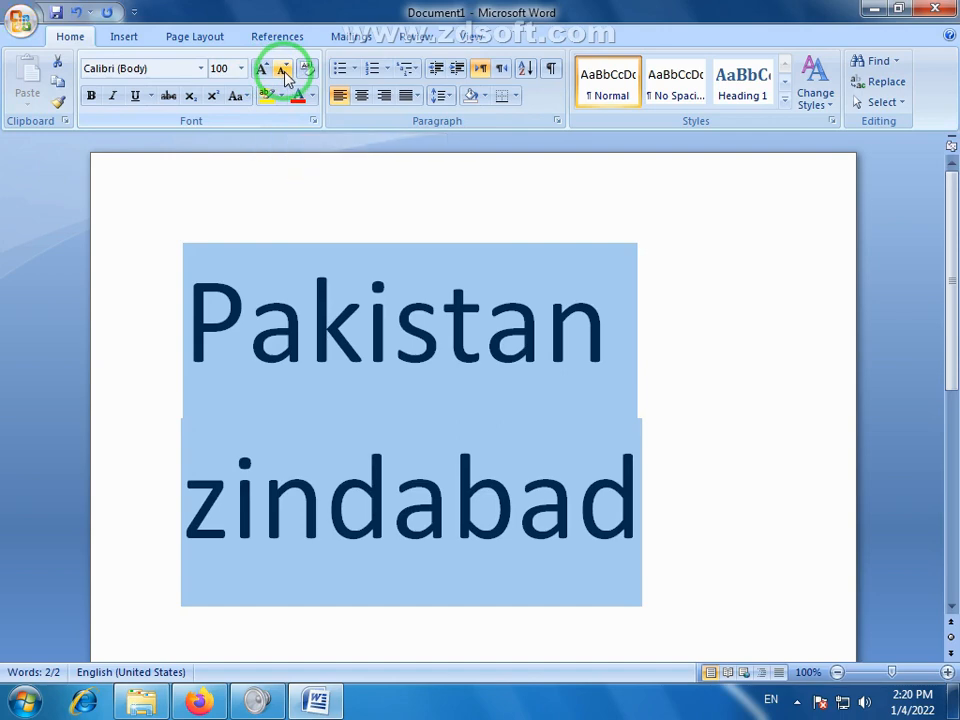
- Reselect "Pakistan zindabad" and reduce its font size stepwise to 48 with Shrink Font
{"action": "left_click", "coordinate": [495, 375]}
{"action": "left_click_drag", "start_coordinate": [624, 546], "coordinate": [185, 325]}
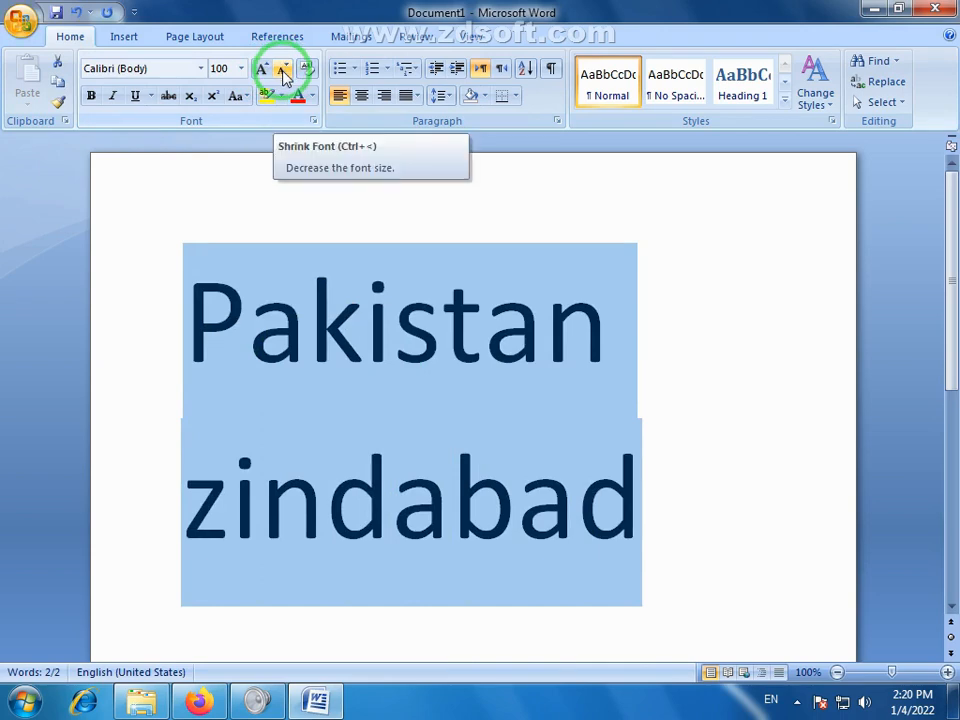
{"action": "left_click", "coordinate": [285, 77]}
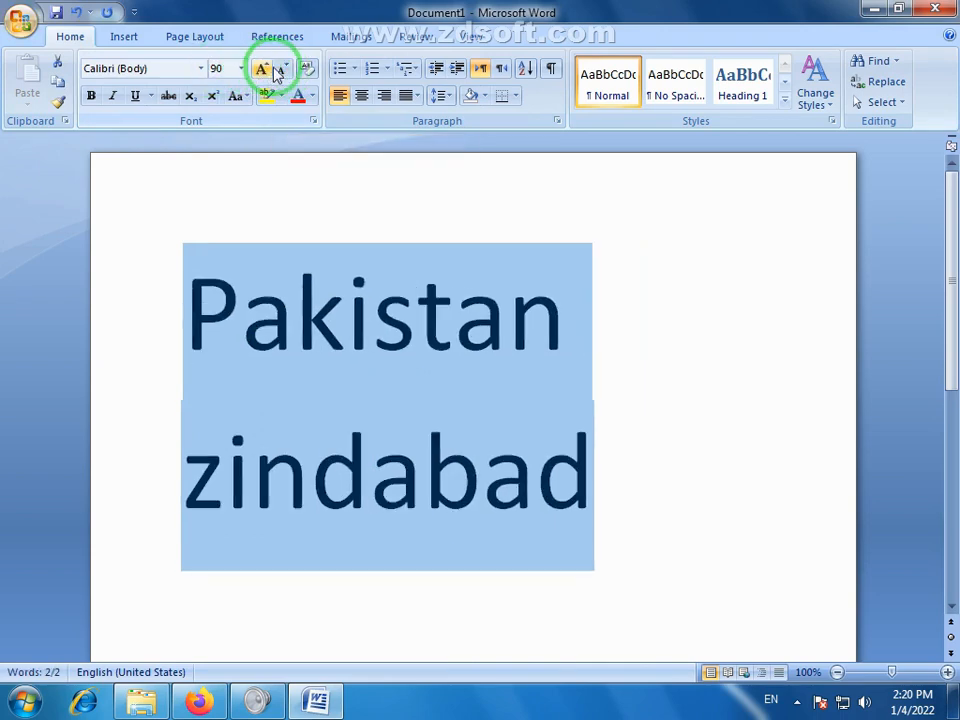
{"action": "left_click", "coordinate": [284, 72]}
{"action": "left_click", "coordinate": [284, 72]}
{"action": "left_click", "coordinate": [284, 72]}
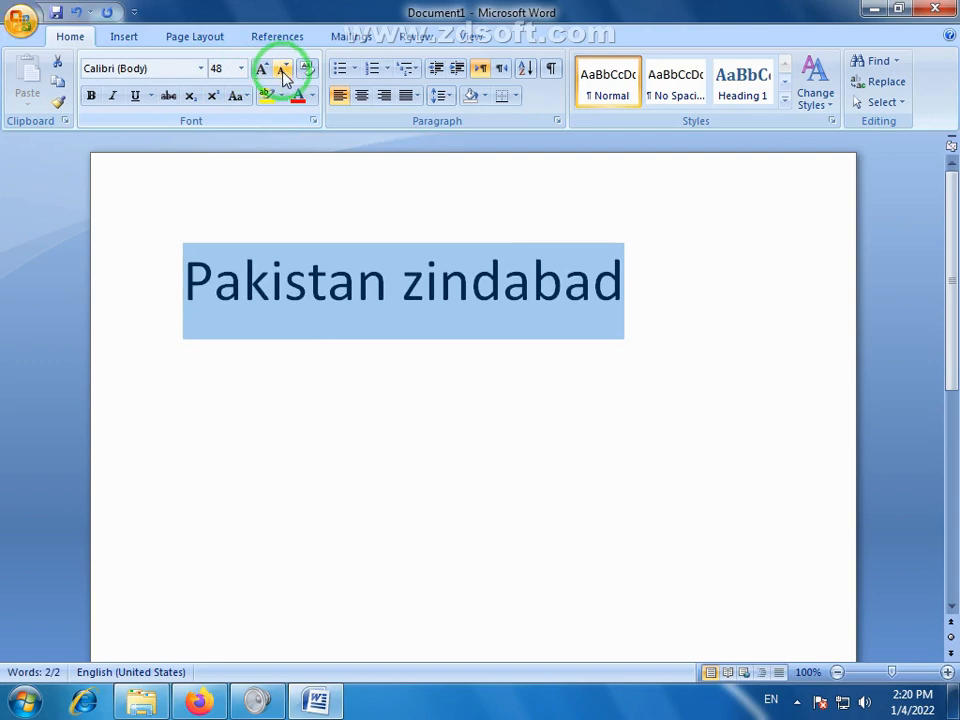
- Enlarge the selected text stepwise to font size 110 with Grow Font
{"action": "left_click", "coordinate": [262, 72]}
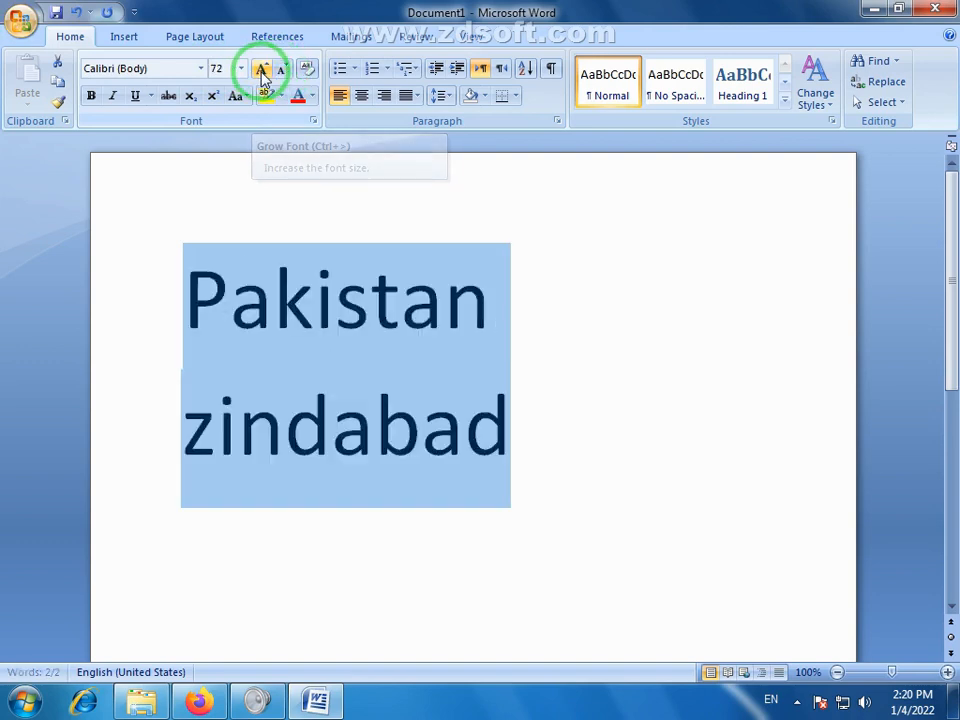
{"action": "left_click", "coordinate": [262, 72]}
{"action": "left_click", "coordinate": [261, 72]}
{"action": "left_click", "coordinate": [261, 72]}
{"action": "left_click", "coordinate": [261, 72]}
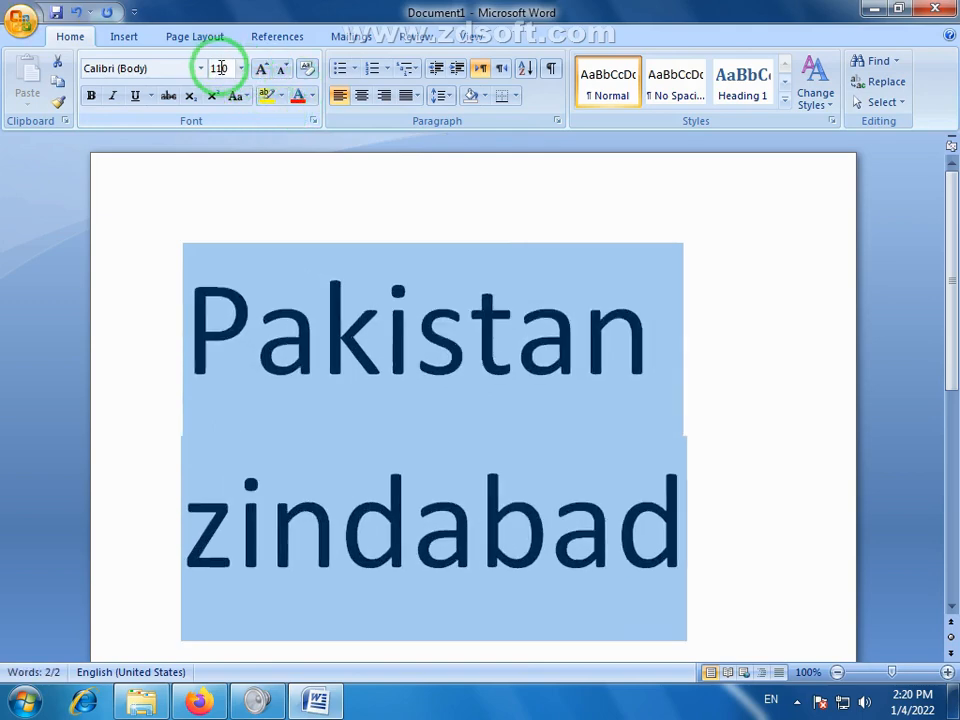
- Shrink the selected text stepwise from the enlarged size down to font size 48
{"action": "left_click", "coordinate": [283, 72]}
{"action": "left_click", "coordinate": [283, 72]}
{"action": "left_click", "coordinate": [283, 72]}
{"action": "left_click", "coordinate": [283, 72]}
{"action": "left_click", "coordinate": [283, 72]}
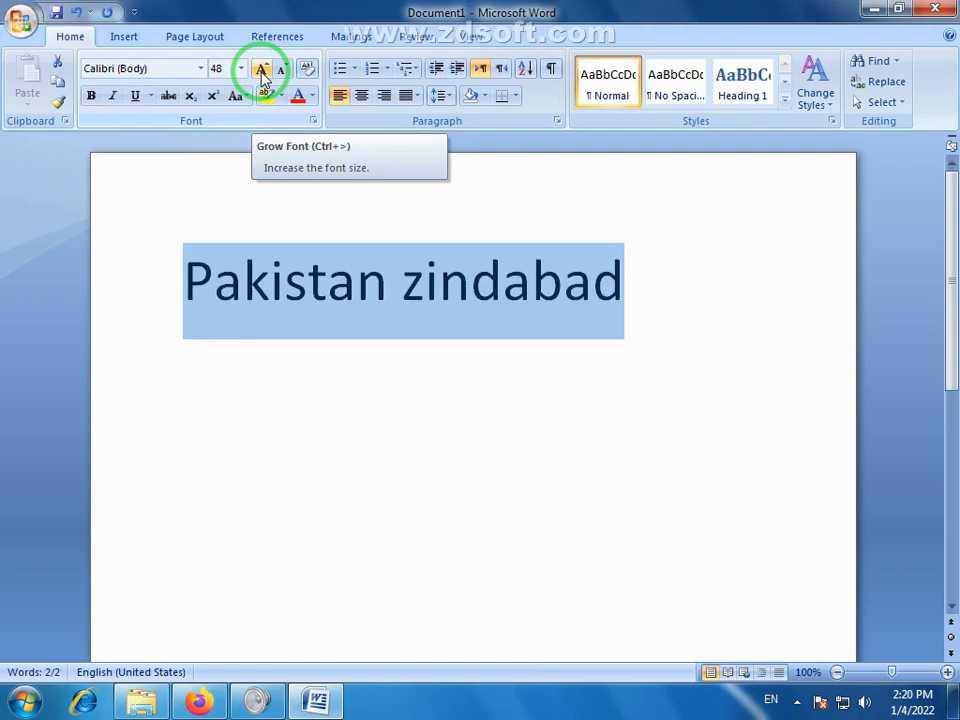
{"action": "left_click", "coordinate": [531, 339]}
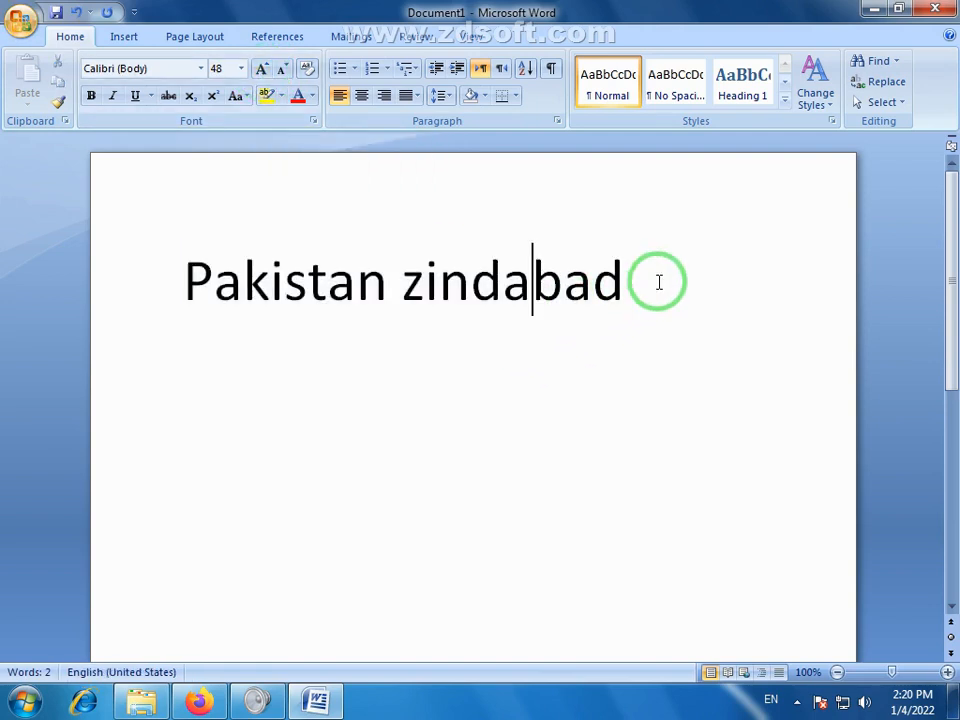
{"action": "left_click_drag", "start_coordinate": [658, 281], "coordinate": [231, 283]}
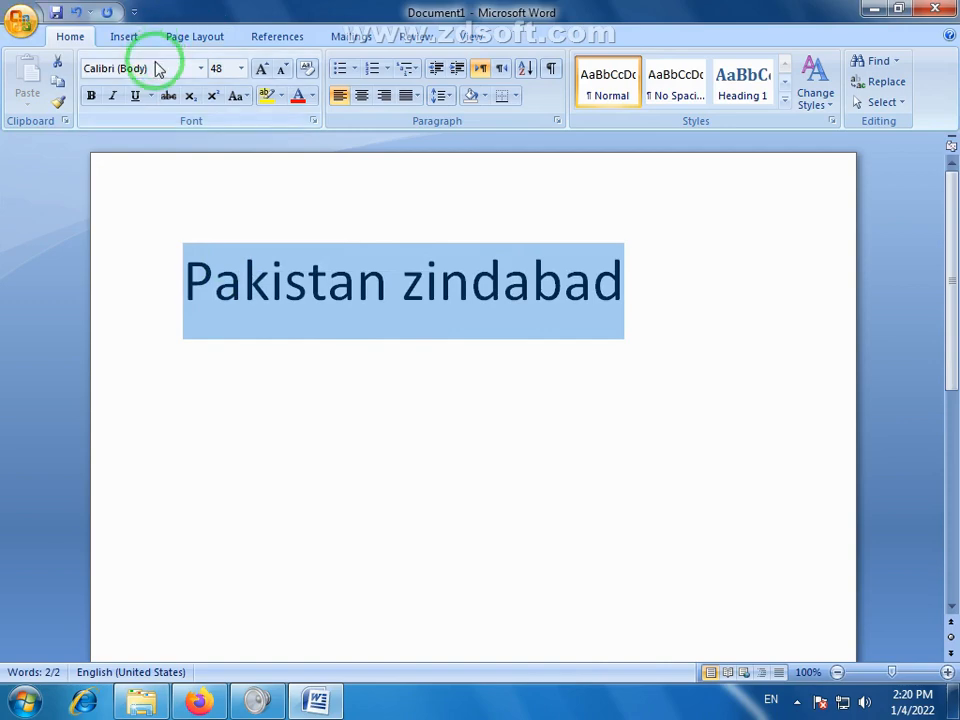
{"action": "left_click", "coordinate": [126, 40]}
{"action": "left_click", "coordinate": [78, 39]}
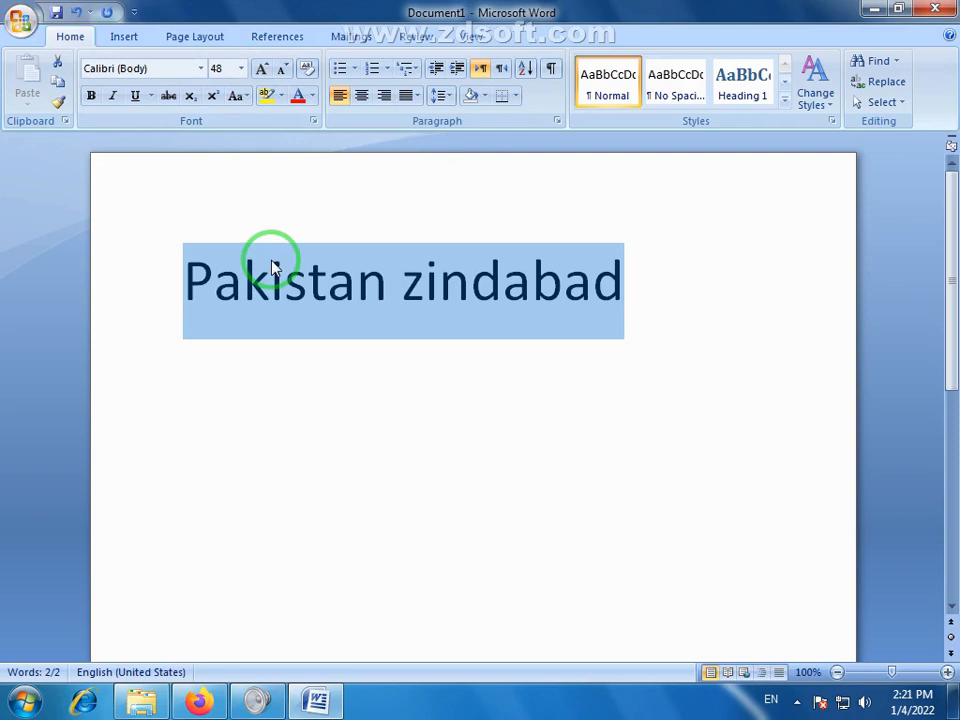
{"action": "left_click", "coordinate": [418, 330]}
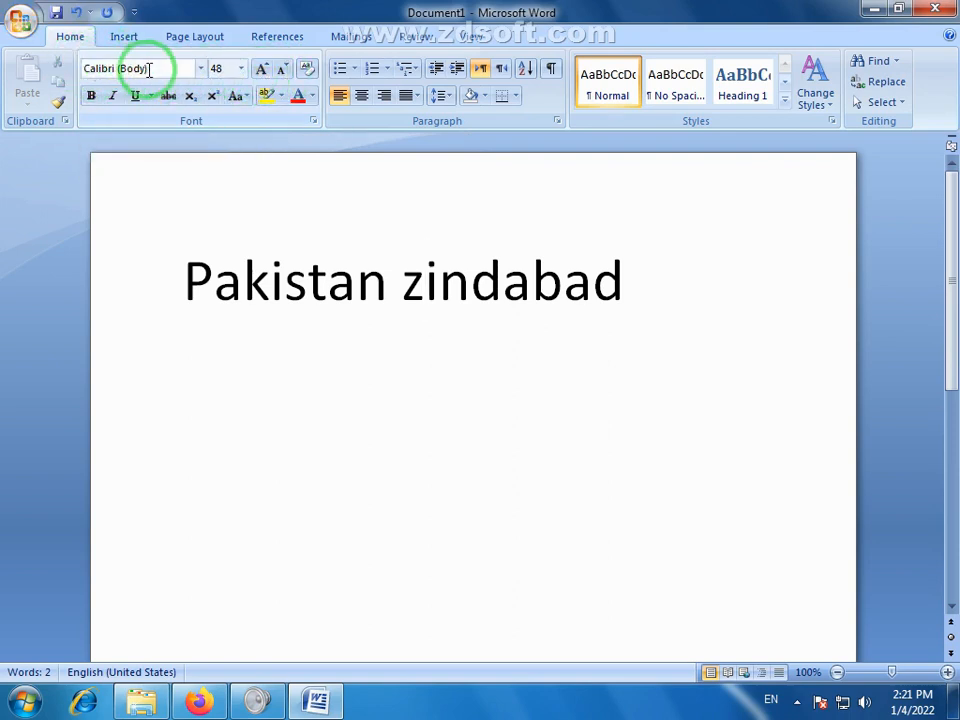
{"action": "left_click", "coordinate": [474, 283]}
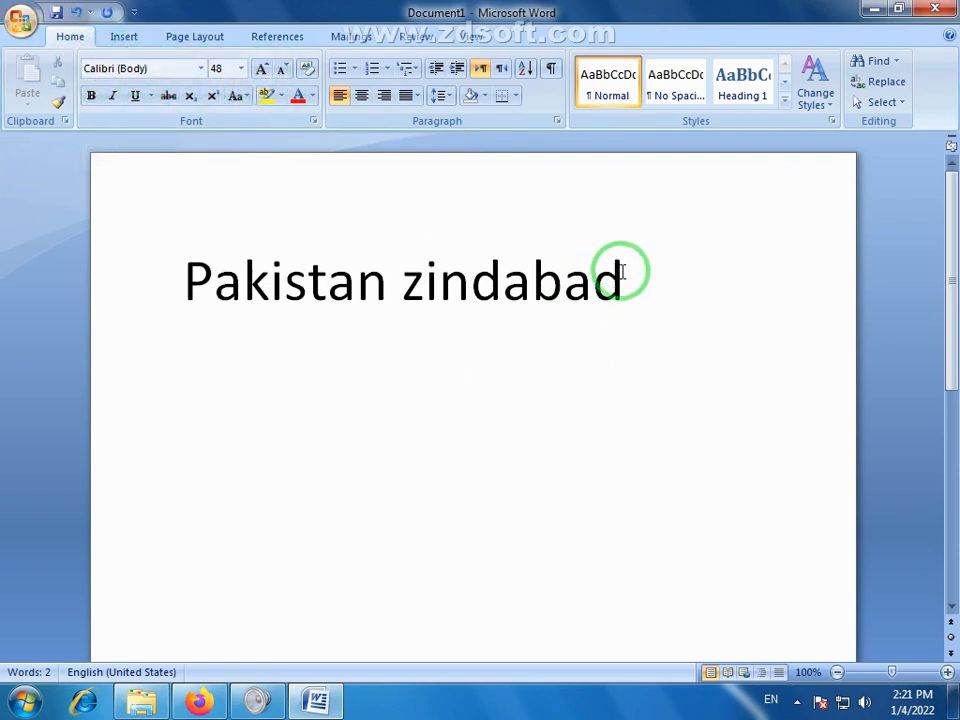
{"action": "left_click_drag", "start_coordinate": [621, 268], "coordinate": [292, 333]}
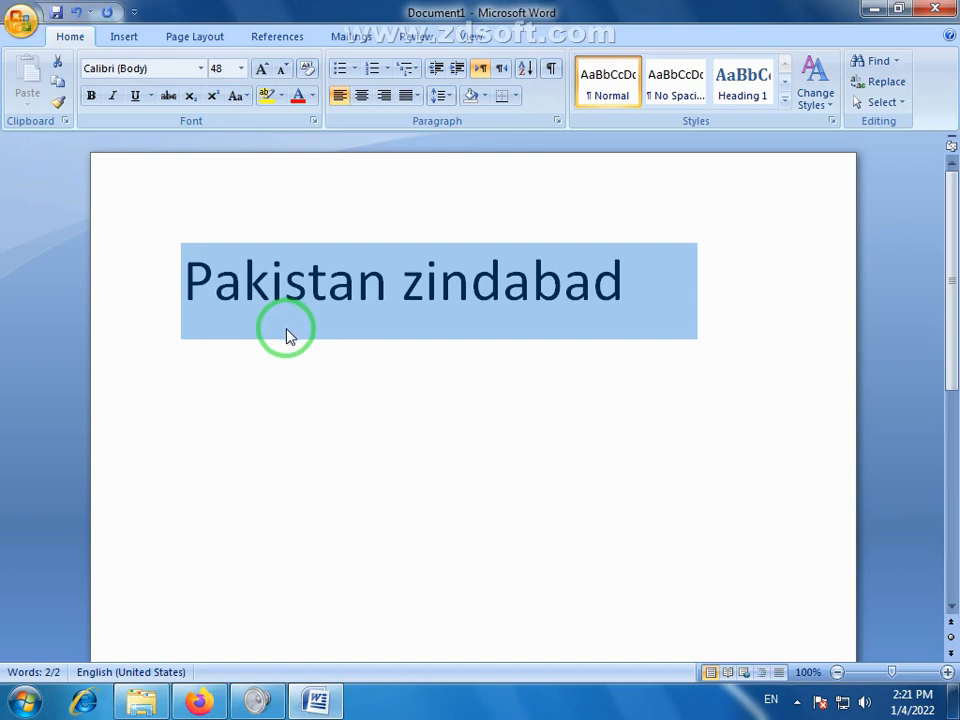
{"action": "left_click", "coordinate": [287, 336]}
{"action": "left_click", "coordinate": [628, 276]}
{"action": "left_click_drag", "start_coordinate": [628, 276], "coordinate": [252, 245]}
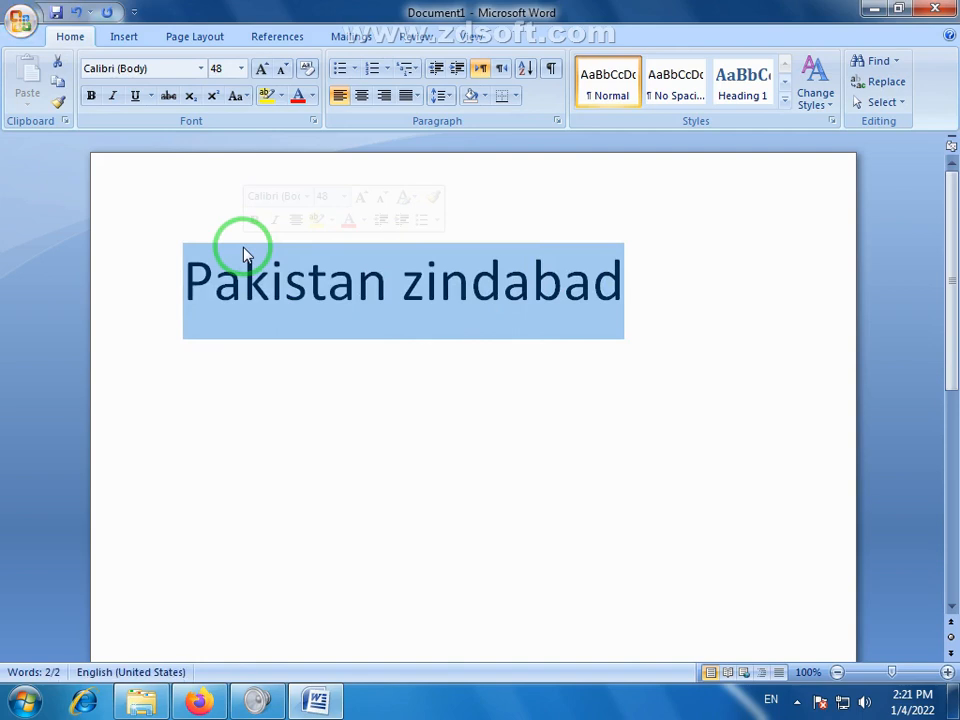
{"action": "left_click", "coordinate": [247, 255]}
{"action": "left_click", "coordinate": [600, 277]}
- Select "Pakistan zindabad" and change its font to the Times New Roman headings theme font
{"action": "left_click_drag", "start_coordinate": [598, 276], "coordinate": [223, 281]}
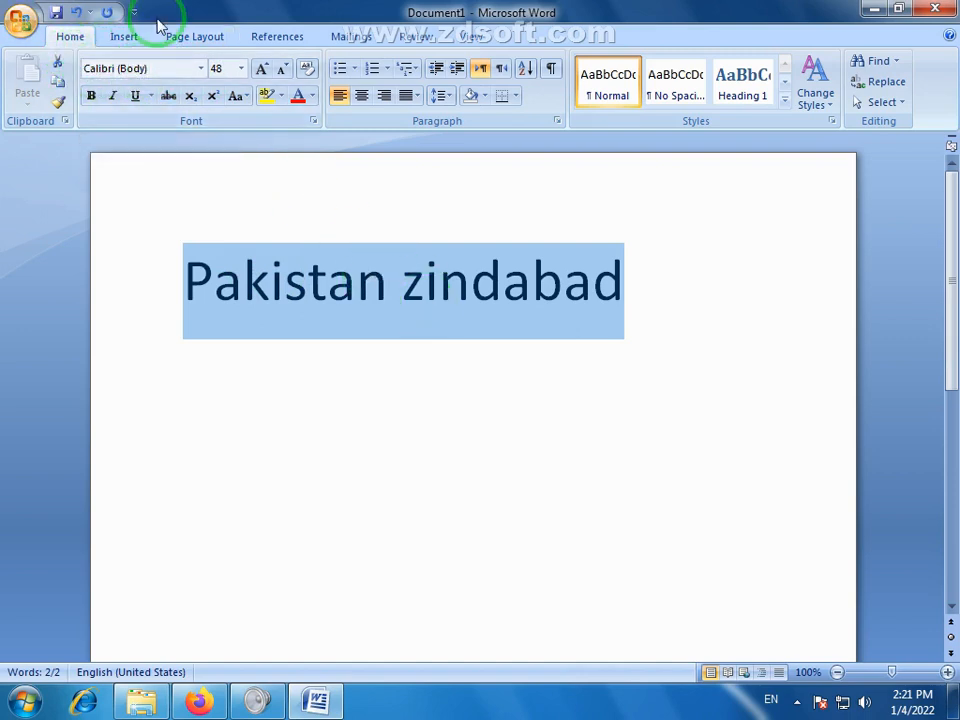
{"action": "left_click", "coordinate": [202, 69]}
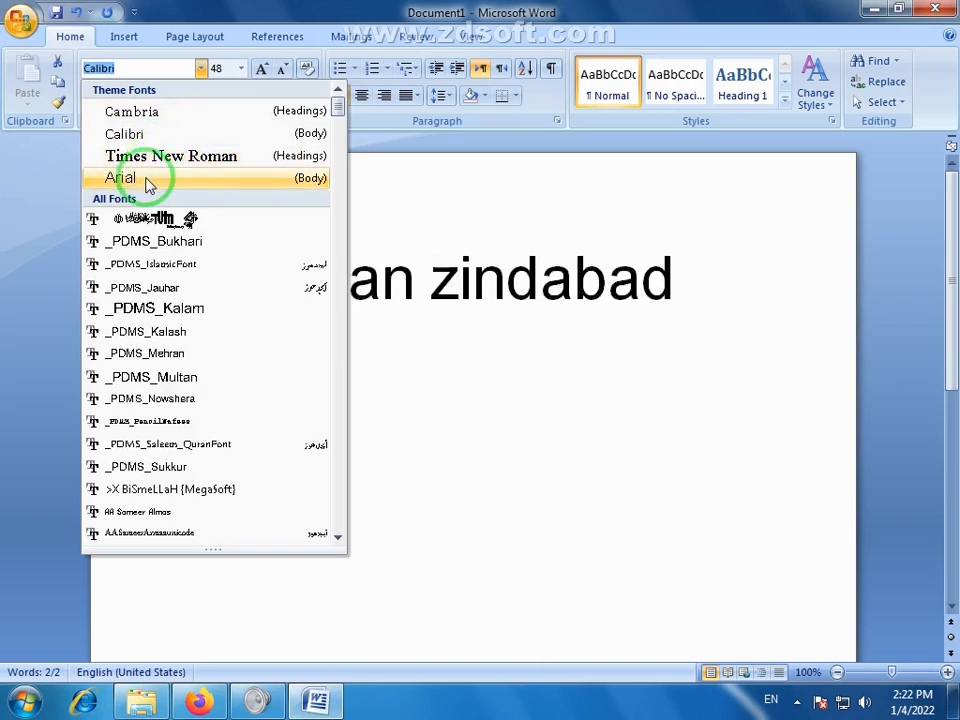
{"action": "left_click", "coordinate": [212, 163]}
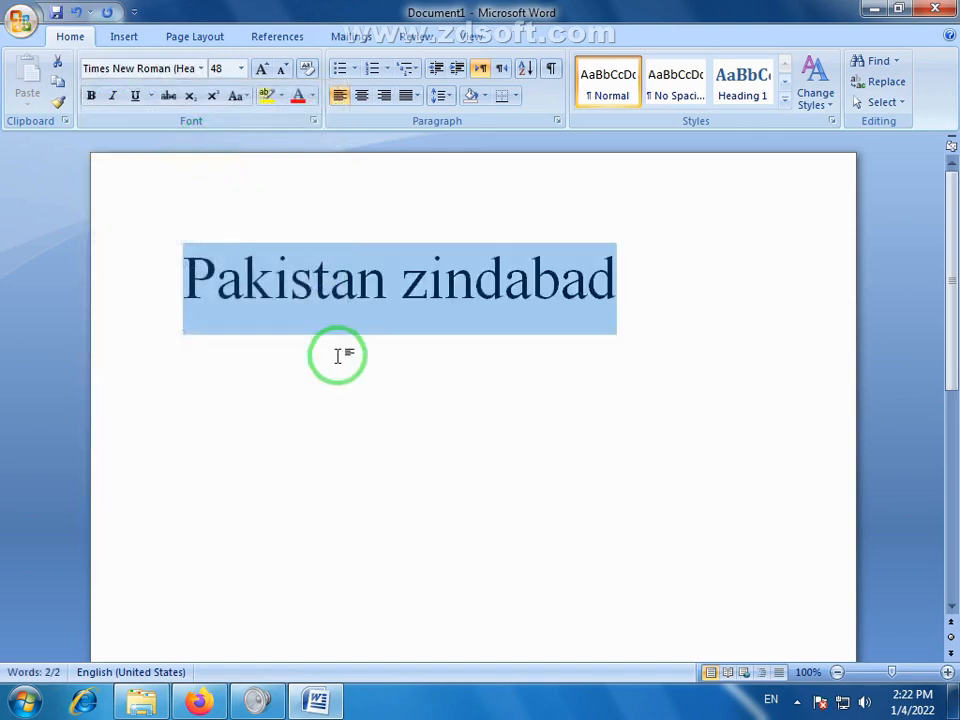
{"action": "left_click", "coordinate": [190, 303]}
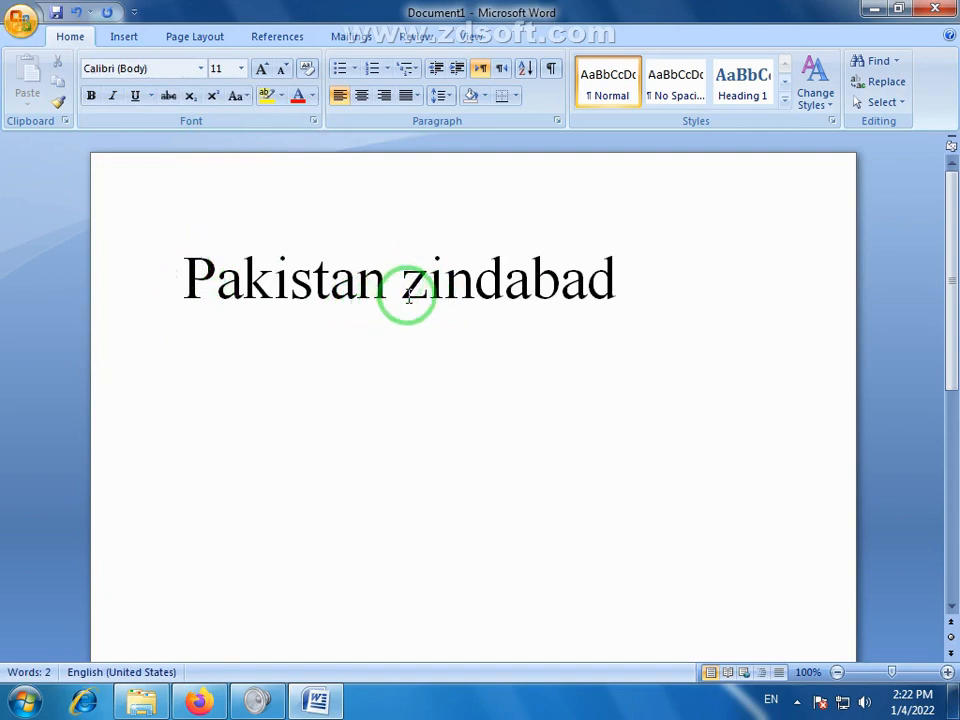
- Select the "Pakistan zindabad" line and align it to the right margin
{"action": "left_click_drag", "start_coordinate": [616, 282], "coordinate": [229, 285]}
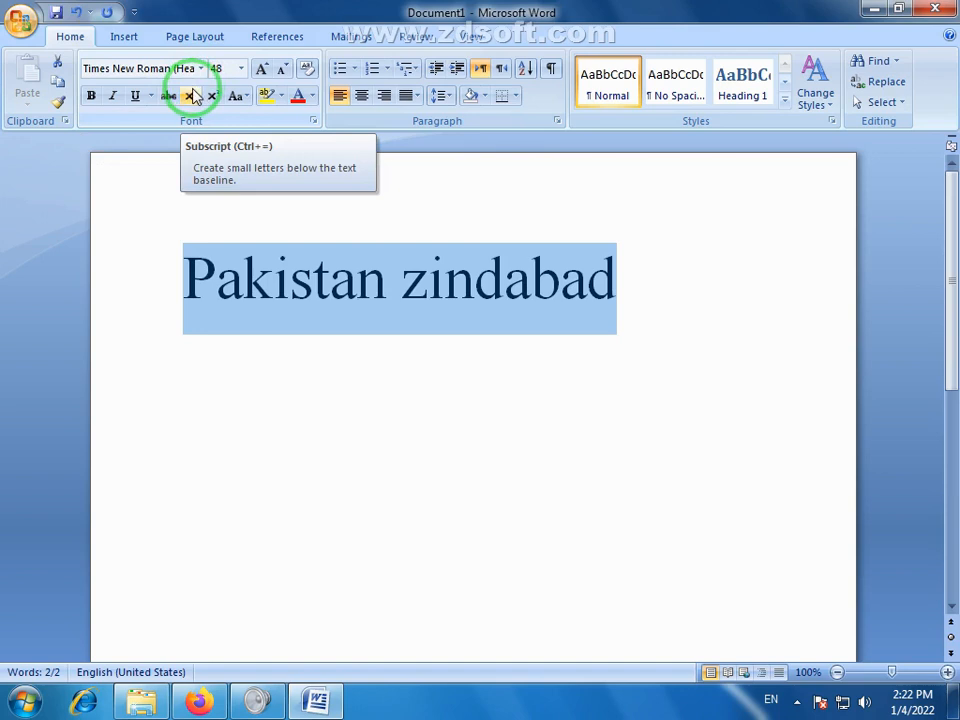
{"action": "left_click", "coordinate": [293, 265]}
{"action": "left_click_drag", "start_coordinate": [174, 281], "coordinate": [216, 284]}
{"action": "triple_click", "coordinate": [588, 321]}
{"action": "left_click", "coordinate": [384, 95]}
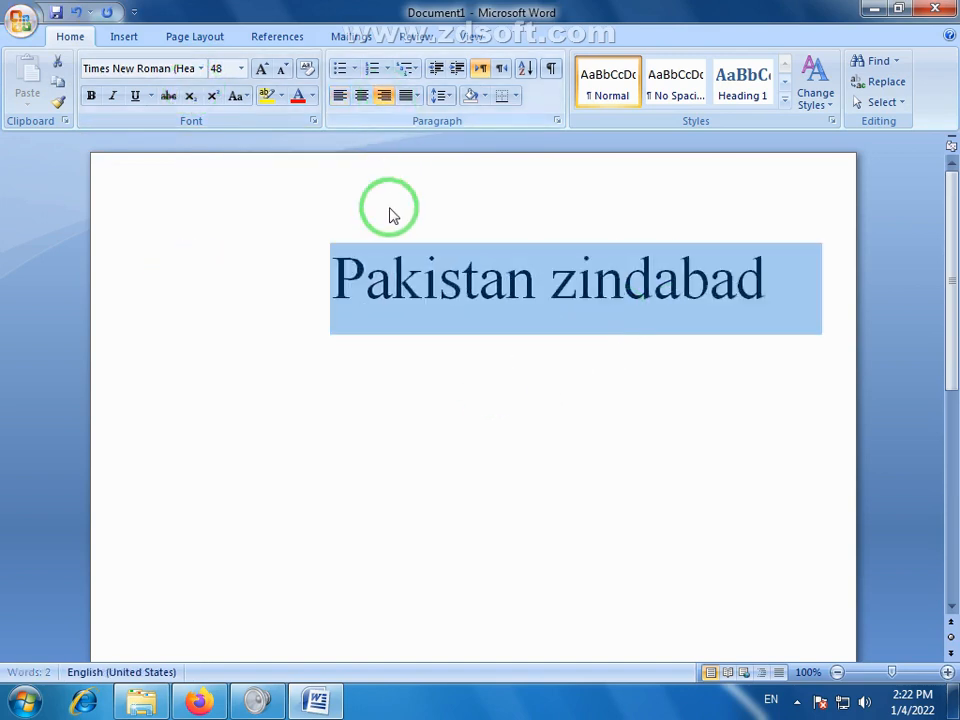
- Preview a range of installed fonts on "Pakistan zindabad", from the theme fonts through the AlFars family, without applying one
{"action": "left_click", "coordinate": [345, 285]}
{"action": "triple_click", "coordinate": [650, 285]}
{"action": "left_click", "coordinate": [201, 68]}
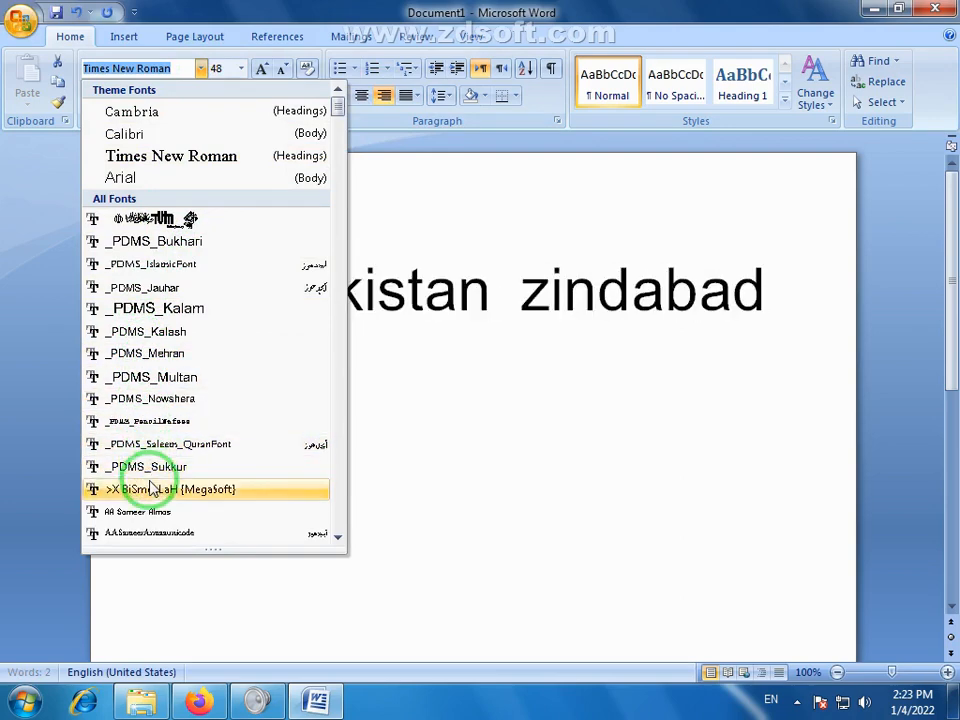
{"action": "scroll", "coordinate": [140, 478], "scroll_direction": "down", "scroll_amount": 2}
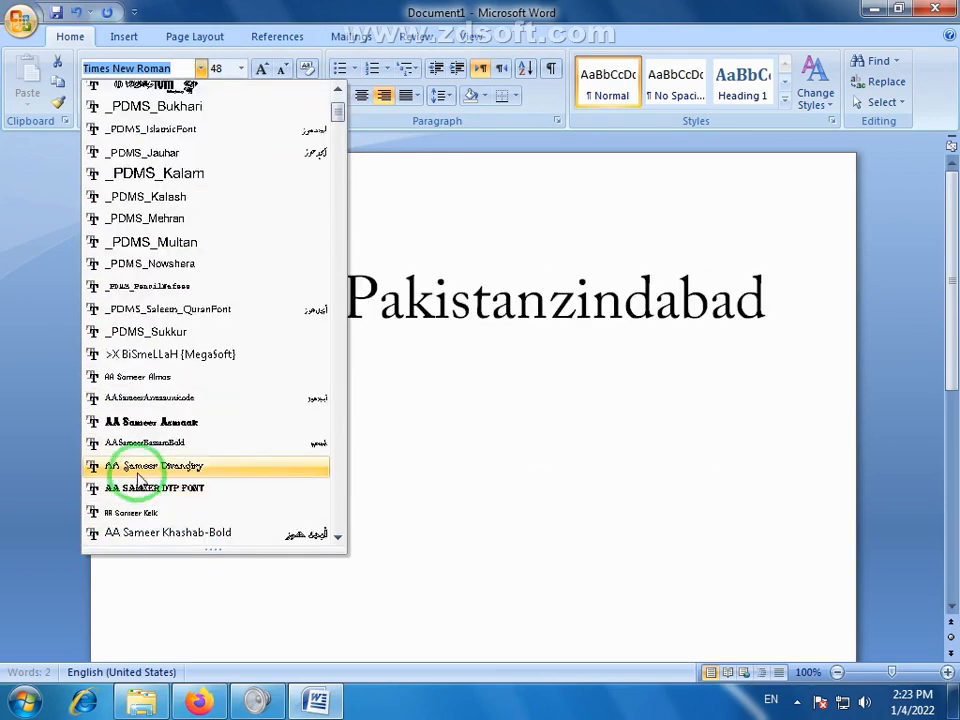
{"action": "scroll", "coordinate": [140, 478], "scroll_direction": "down", "scroll_amount": 1}
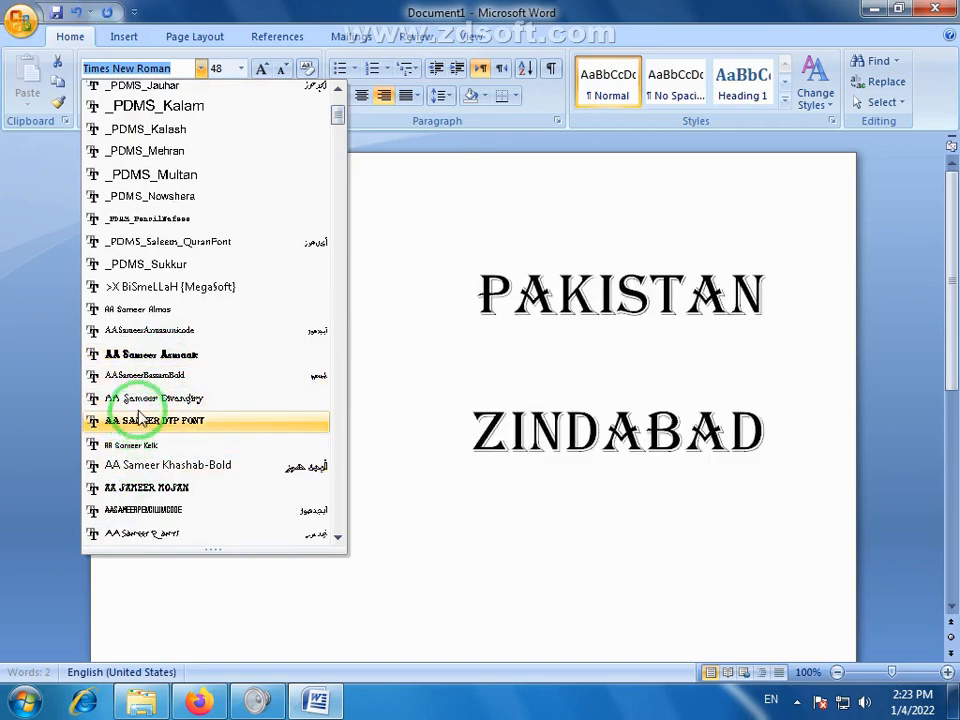
{"action": "scroll", "coordinate": [128, 398], "scroll_direction": "down", "scroll_amount": 1}
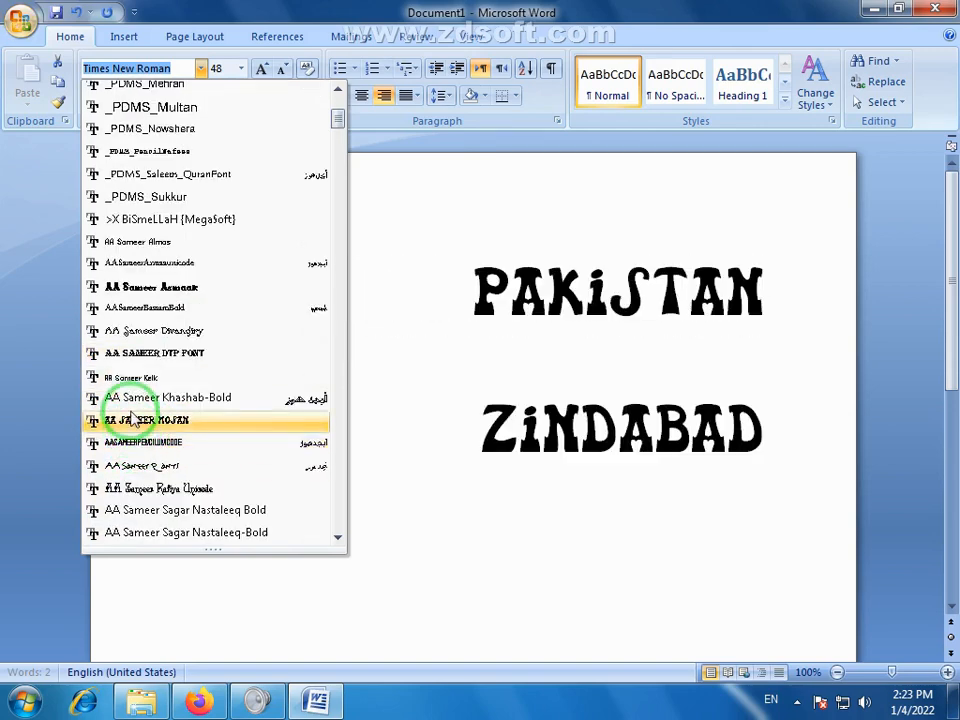
{"action": "scroll", "coordinate": [135, 403], "scroll_direction": "down", "scroll_amount": 1}
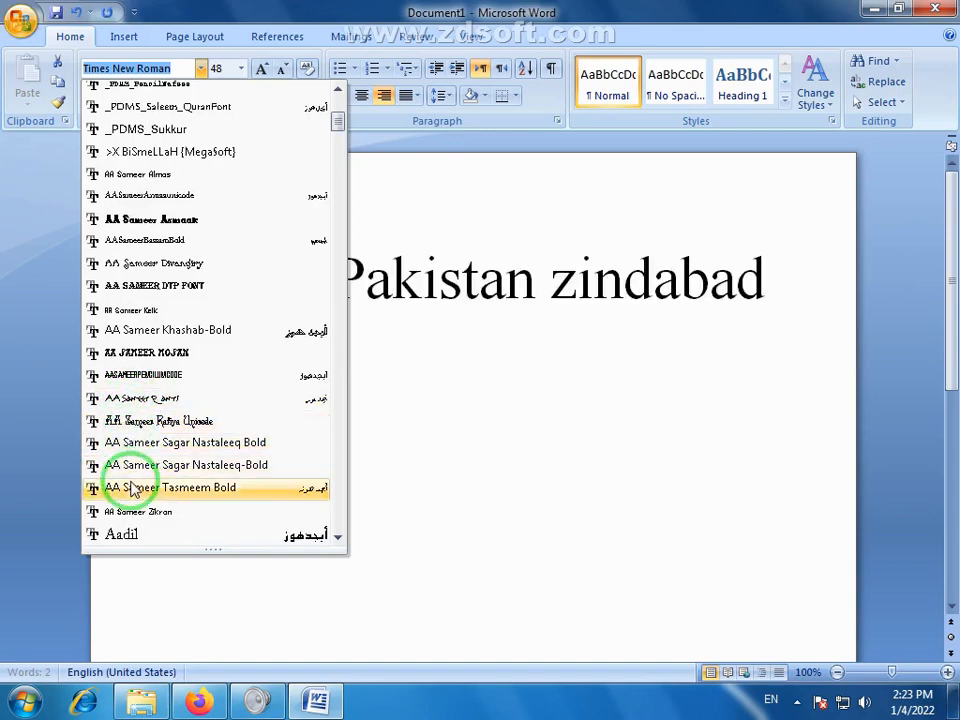
{"action": "scroll", "coordinate": [118, 440], "scroll_direction": "down", "scroll_amount": 1}
{"action": "scroll", "coordinate": [125, 470], "scroll_direction": "down", "scroll_amount": 1}
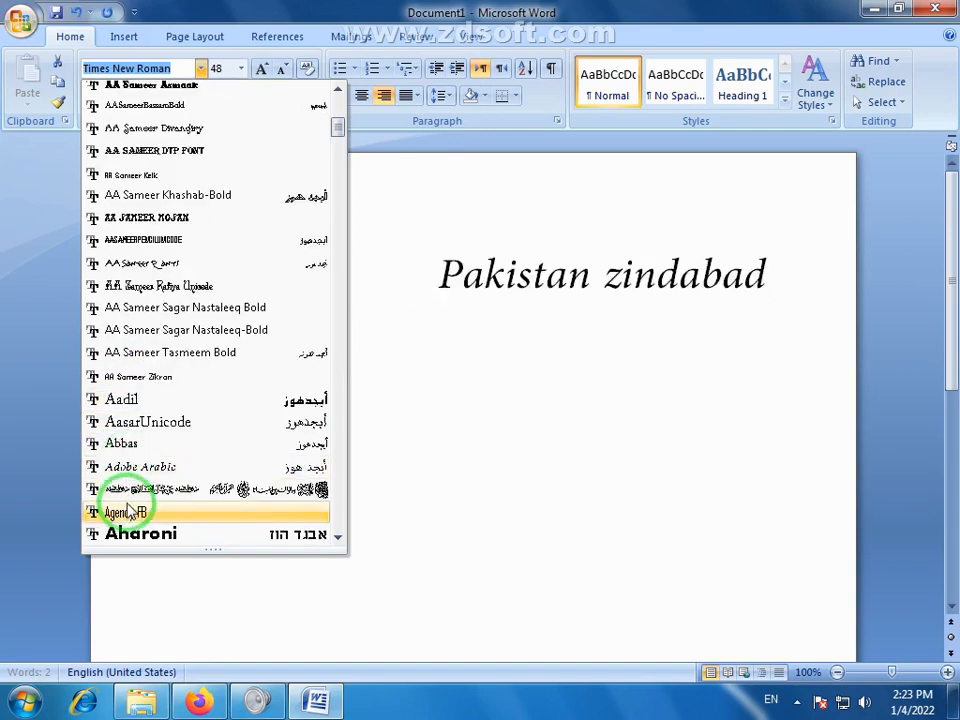
{"action": "scroll", "coordinate": [111, 461], "scroll_direction": "down", "scroll_amount": 1}
{"action": "scroll", "coordinate": [125, 440], "scroll_direction": "down", "scroll_amount": 1}
{"action": "scroll", "coordinate": [130, 462], "scroll_direction": "down", "scroll_amount": 6}
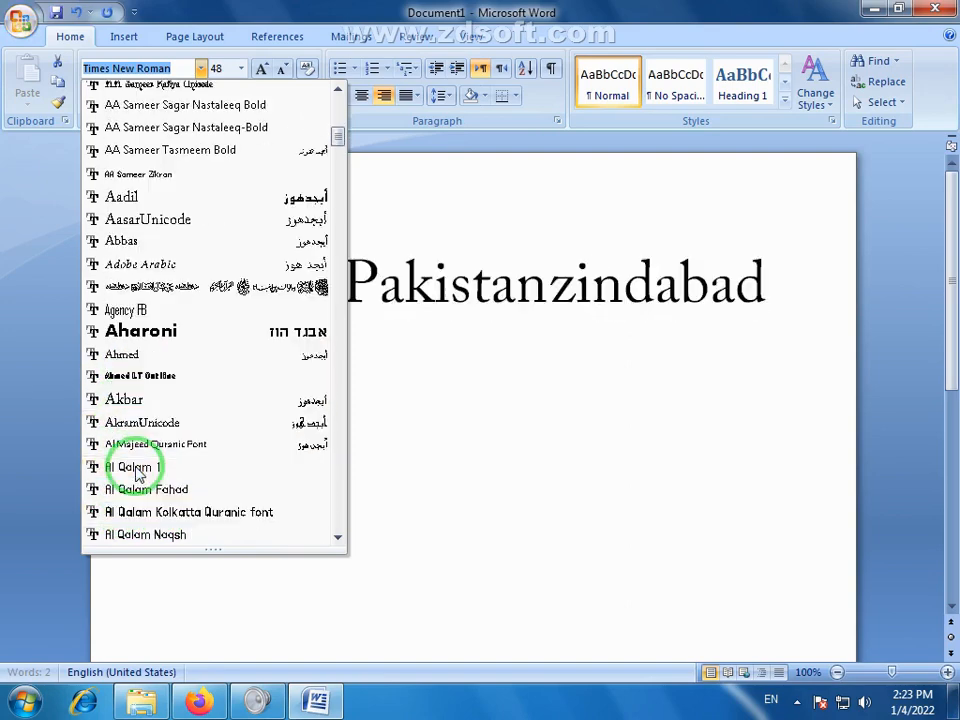
{"action": "scroll", "coordinate": [137, 430], "scroll_direction": "down", "scroll_amount": 1}
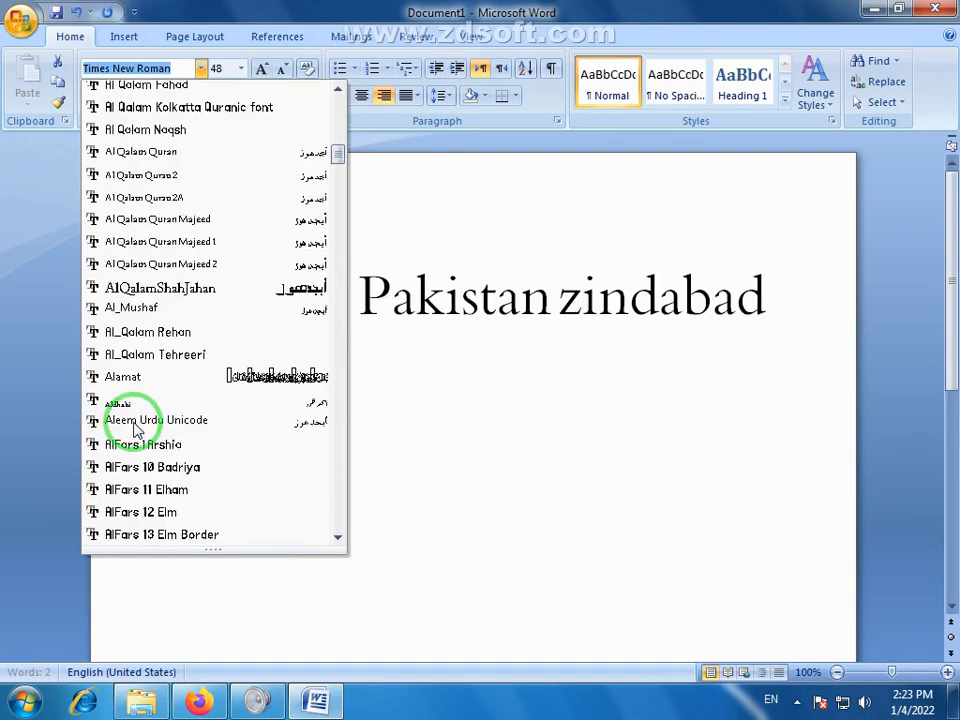
{"action": "scroll", "coordinate": [137, 430], "scroll_direction": "down", "scroll_amount": 2}
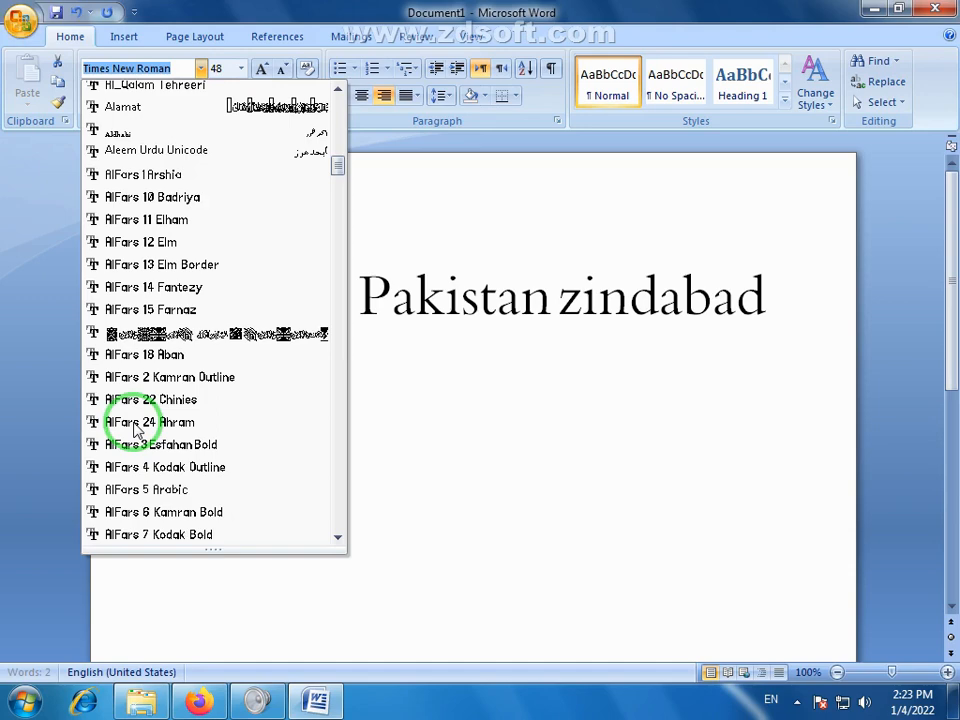
{"action": "key", "text": "Escape"}
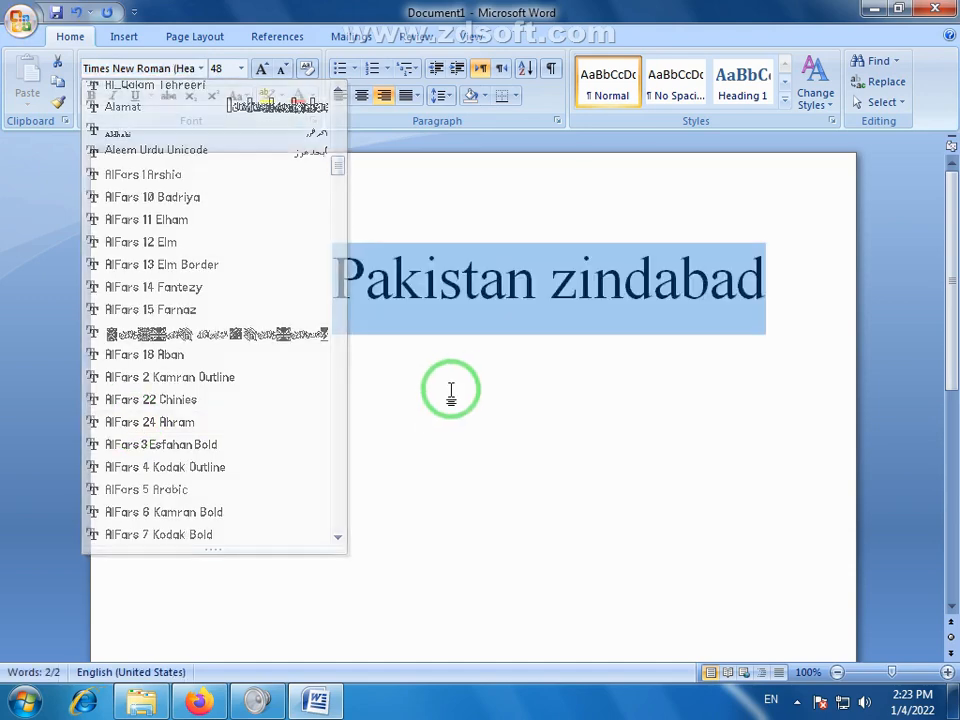
- Reselect "Pakistan zindabad" and center it on the page
{"action": "left_click", "coordinate": [622, 280]}
{"action": "left_click_drag", "start_coordinate": [765, 282], "coordinate": [422, 259]}
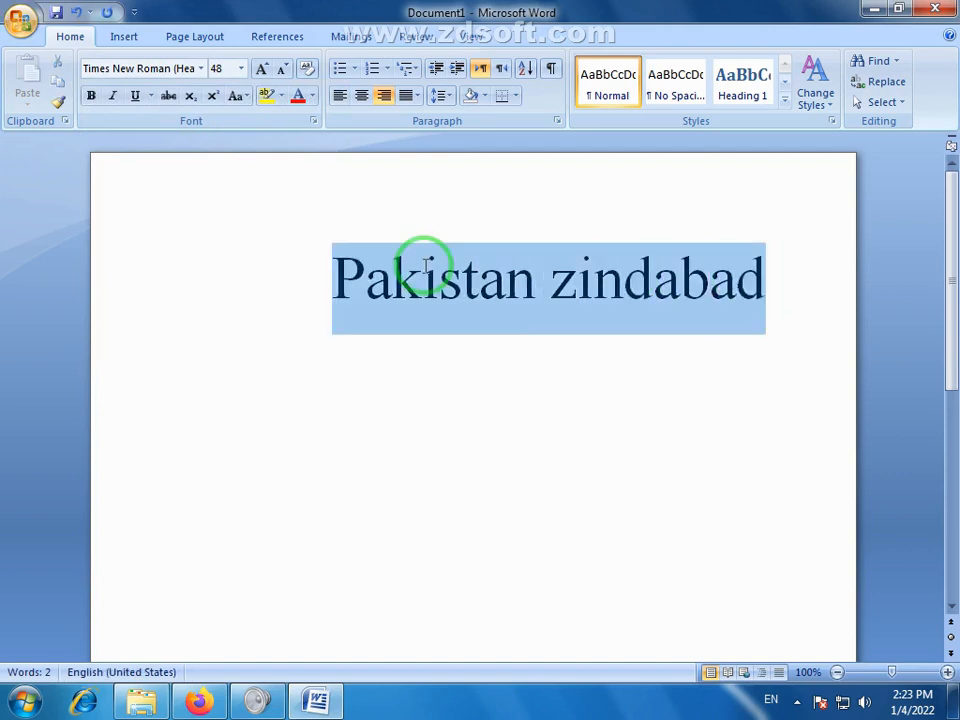
{"action": "left_click", "coordinate": [366, 96]}
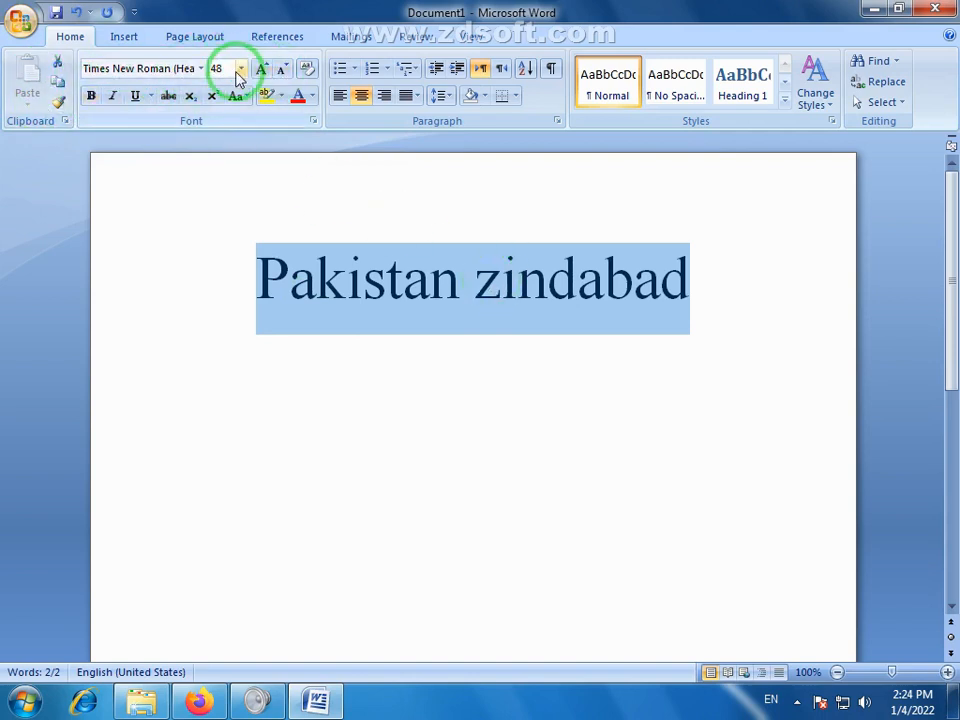
- Clear all formatting from "Pakistan zindabad" and undo the clearing
{"action": "left_click", "coordinate": [545, 275]}
{"action": "left_click_drag", "start_coordinate": [724, 262], "coordinate": [318, 255]}
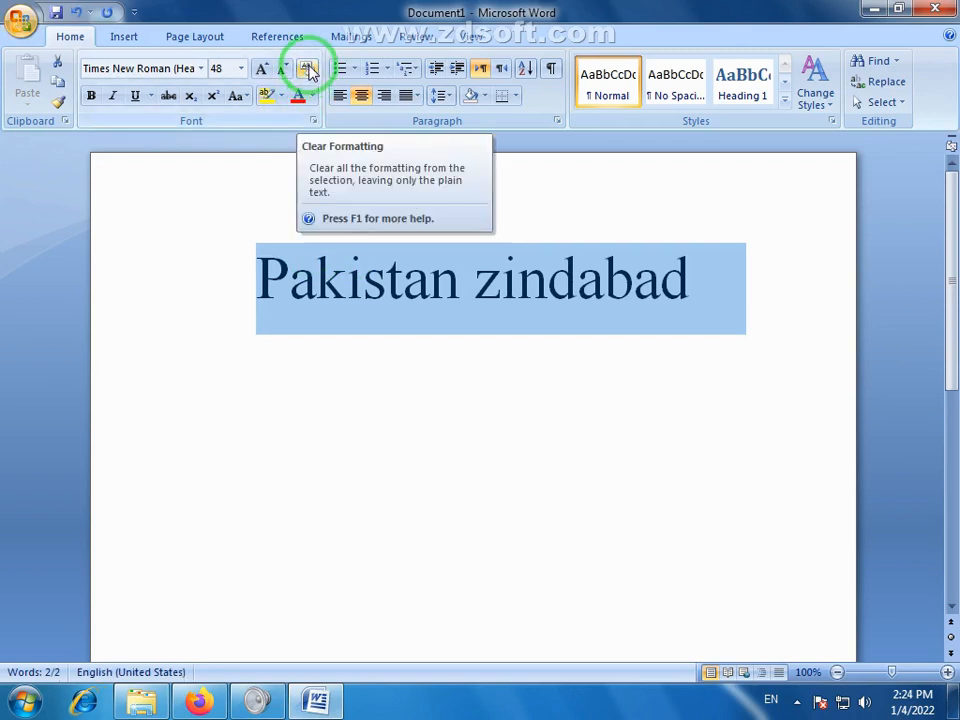
{"action": "left_click", "coordinate": [309, 70]}
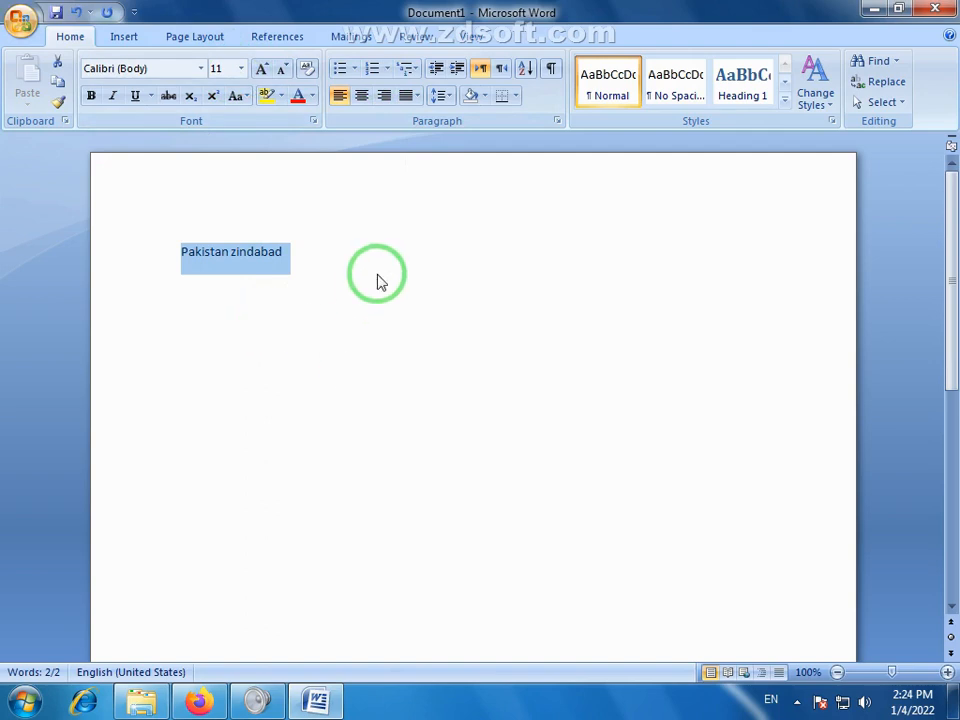
{"action": "key", "text": "ctrl+z"}
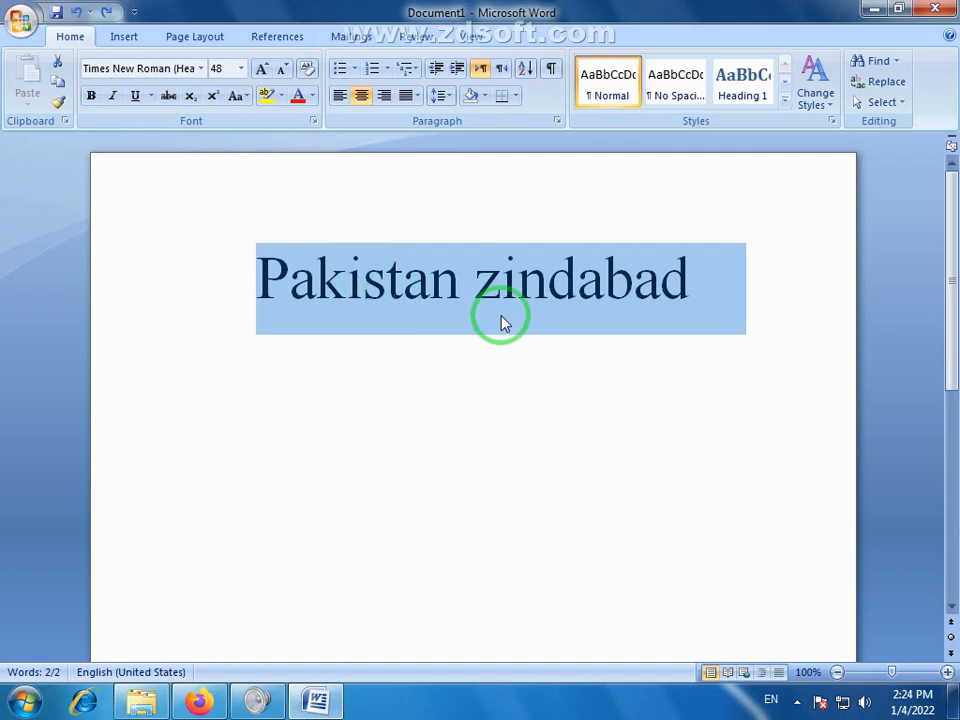
{"action": "left_click_drag", "start_coordinate": [665, 283], "coordinate": [222, 290]}
{"action": "left_click", "coordinate": [705, 295]}
{"action": "left_click", "coordinate": [701, 286]}
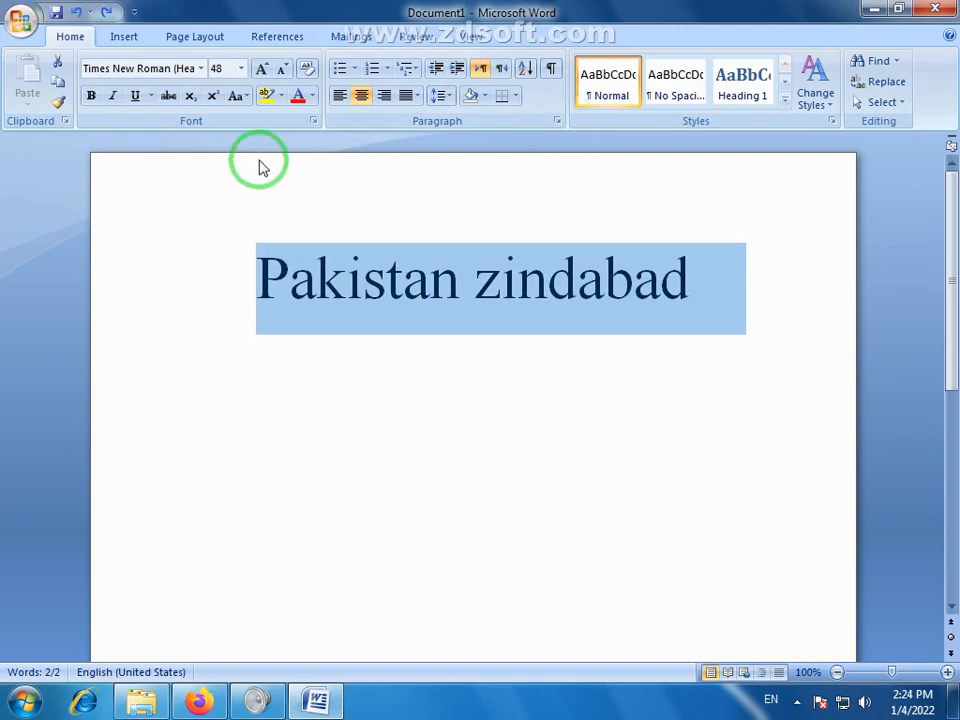
{"action": "left_click", "coordinate": [422, 336]}
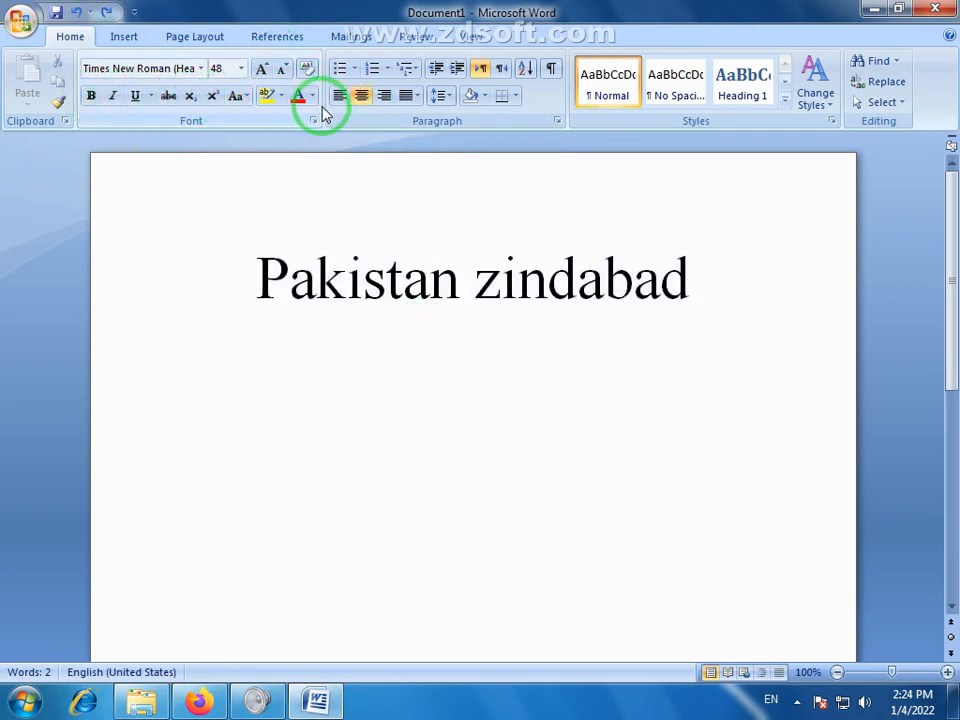
{"action": "left_click", "coordinate": [480, 254]}
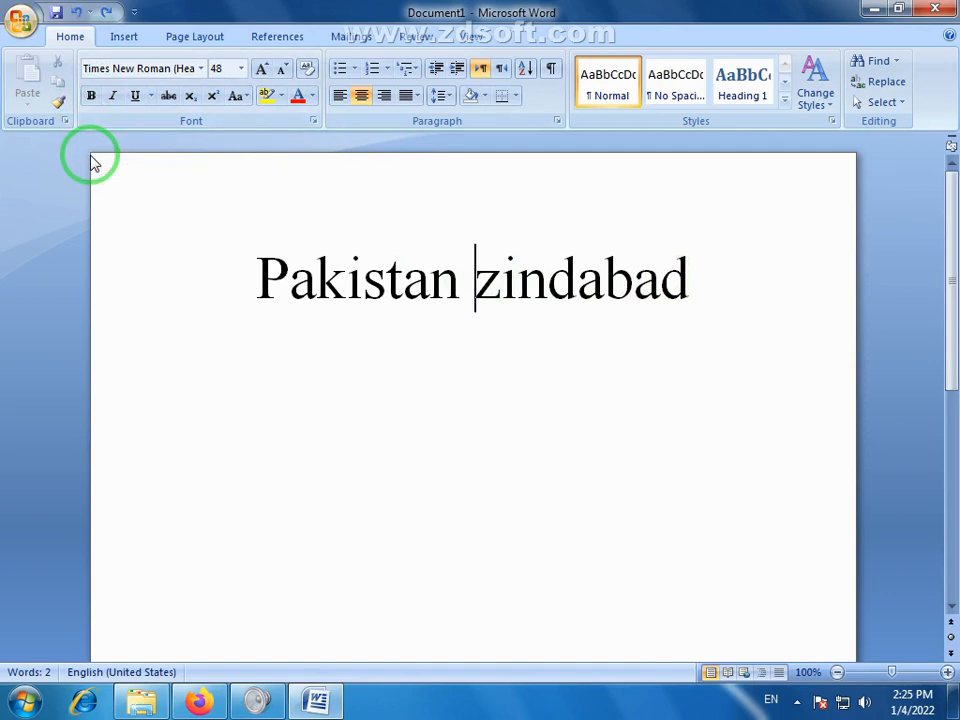
- Select the whole "Pakistan zindabad" line and make it bold
{"action": "triple_click", "coordinate": [668, 285]}
{"action": "mouse_move", "coordinate": [686, 281]}
{"action": "left_mouse_down"}
{"action": "mouse_move", "coordinate": [503, 281]}
{"action": "mouse_move", "coordinate": [332, 259]}
{"action": "mouse_move", "coordinate": [152, 197]}
{"action": "left_mouse_up"}
{"action": "left_click", "coordinate": [90, 96]}
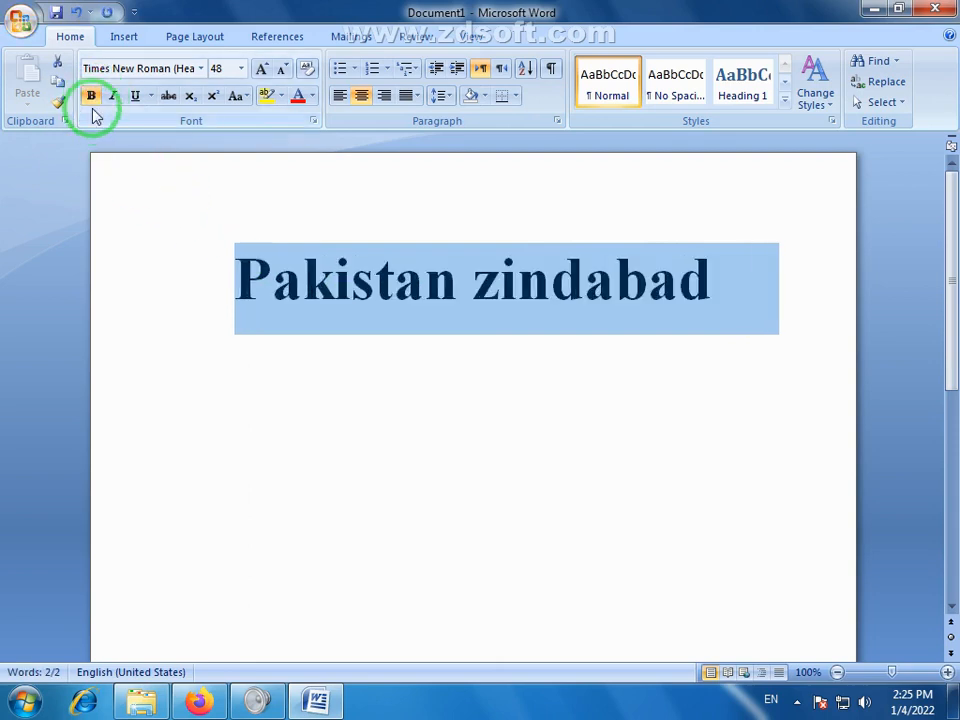
{"action": "left_click", "coordinate": [357, 349]}
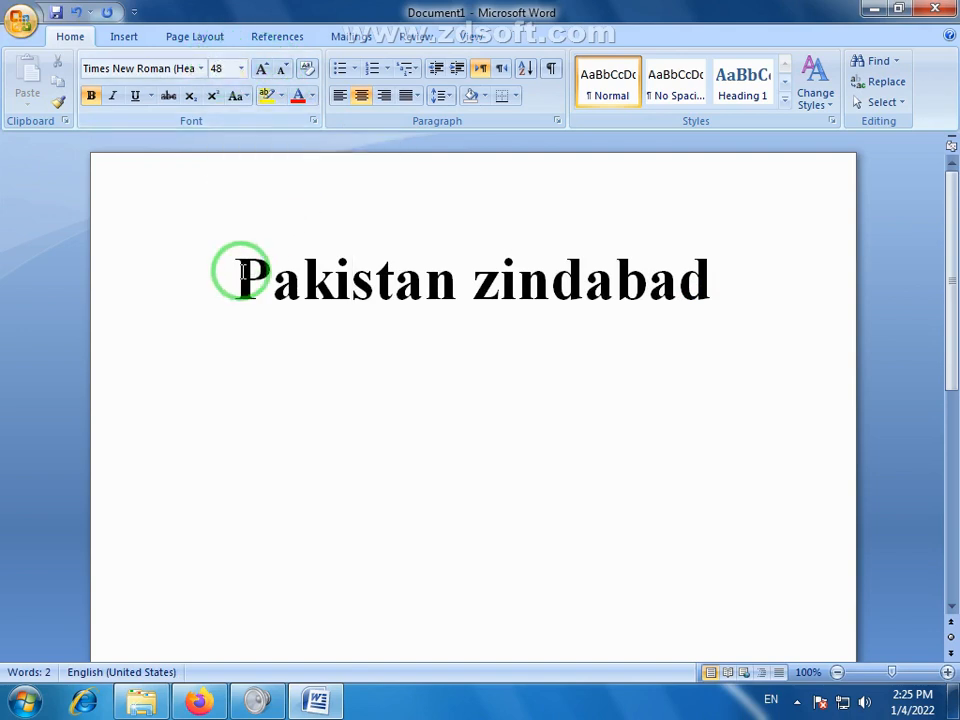
{"action": "left_click_drag", "start_coordinate": [238, 275], "coordinate": [729, 282]}
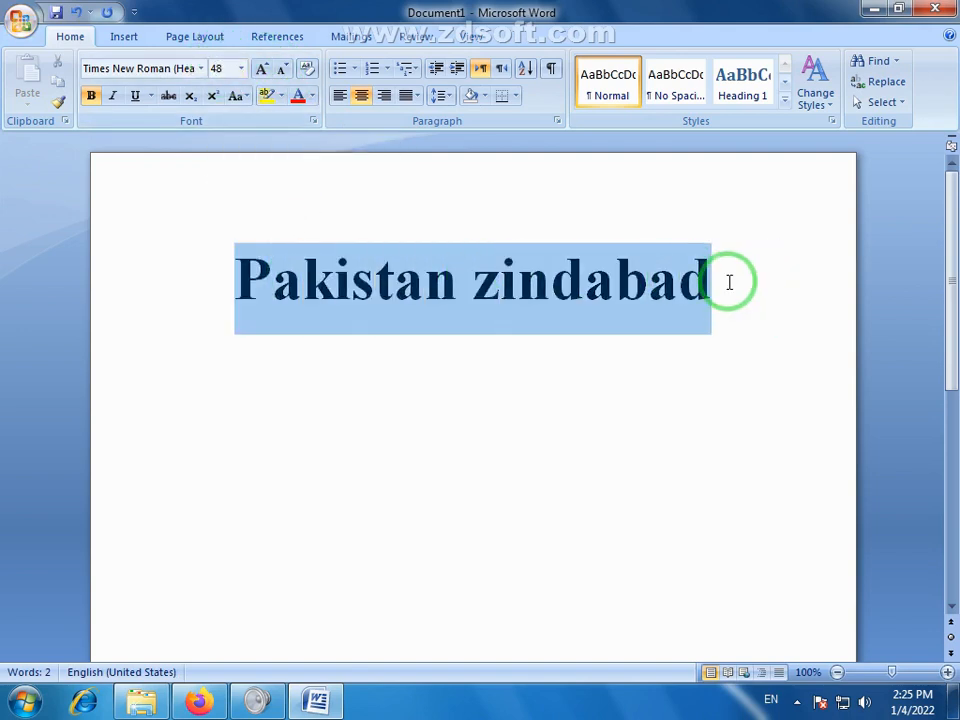
{"action": "left_click", "coordinate": [700, 349]}
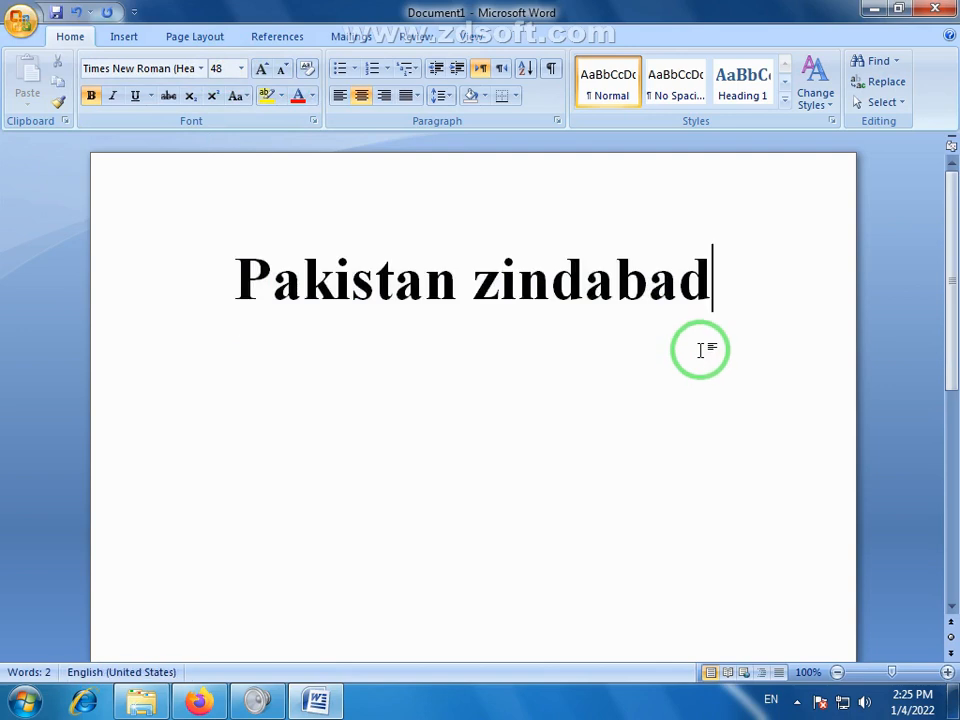
- Remove the bold formatting from the whole "Pakistan zindabad" line
{"action": "key", "text": "ctrl+a"}
{"action": "key", "text": "ctrl+b"}
{"action": "left_click", "coordinate": [512, 364]}
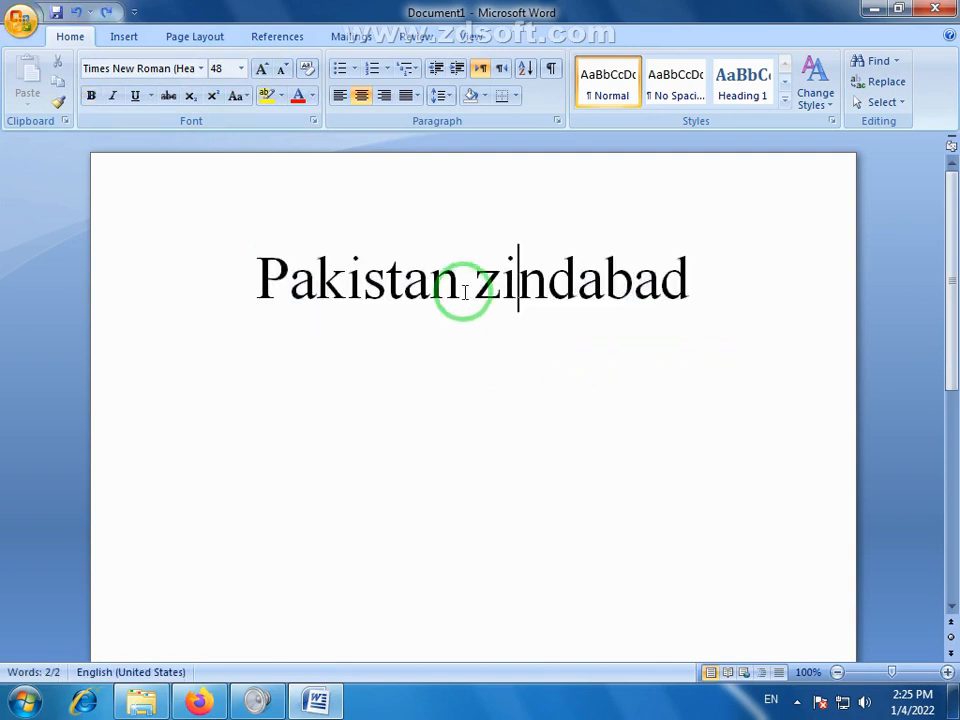
- Make only the word "Pakistan" bold, and undo that bolding
{"action": "left_click", "coordinate": [459, 280]}
{"action": "left_click_drag", "start_coordinate": [459, 280], "coordinate": [272, 295]}
{"action": "left_click", "coordinate": [92, 96]}
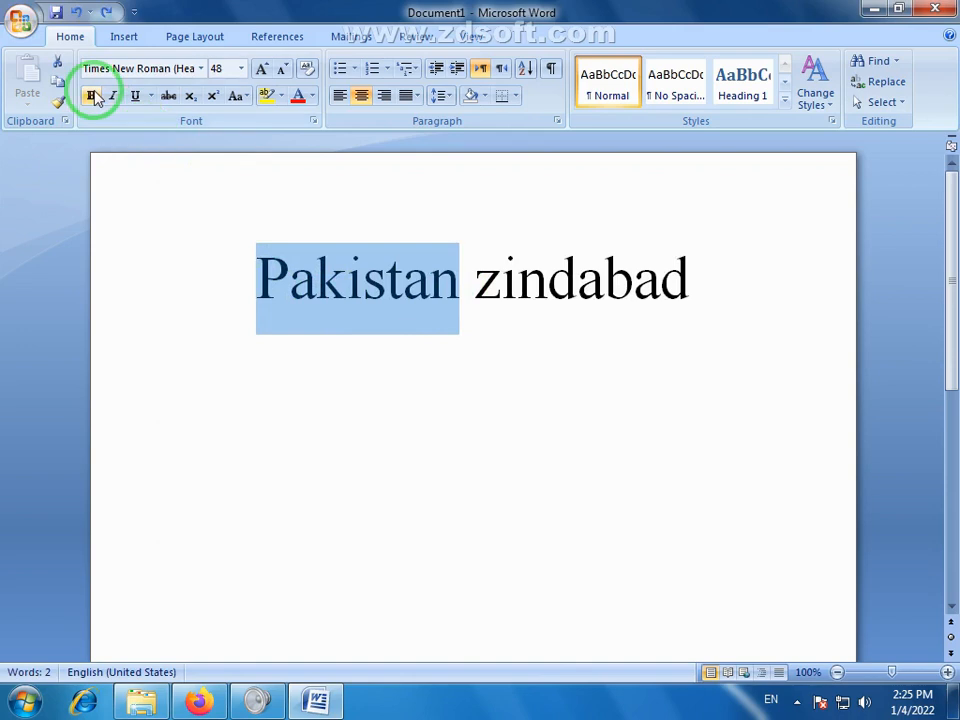
{"action": "left_click", "coordinate": [336, 397]}
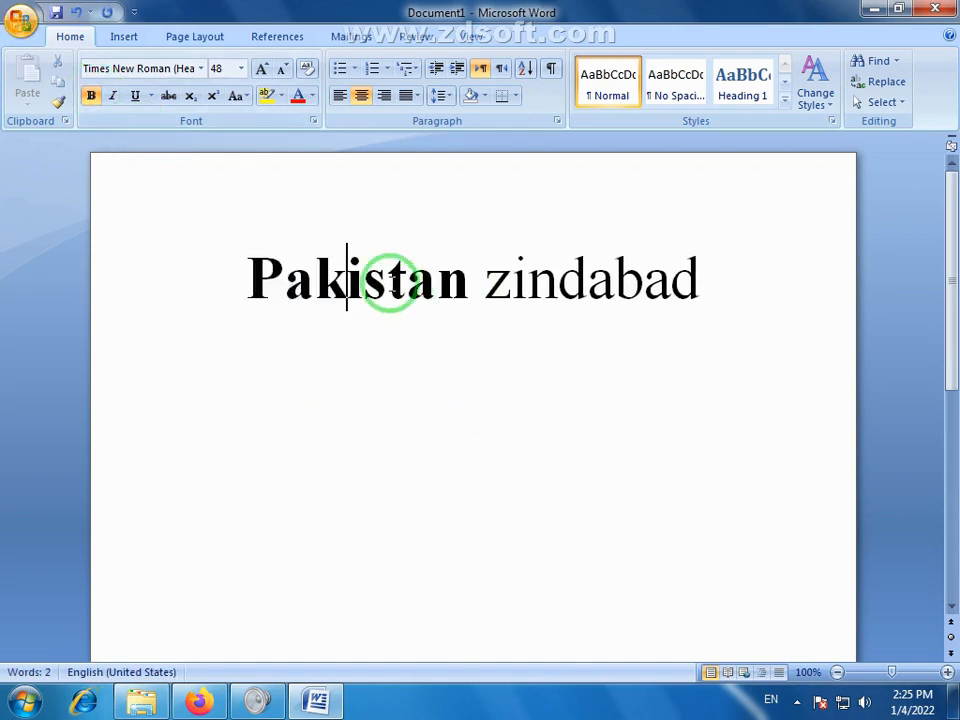
{"action": "left_click_drag", "start_coordinate": [251, 279], "coordinate": [735, 293]}
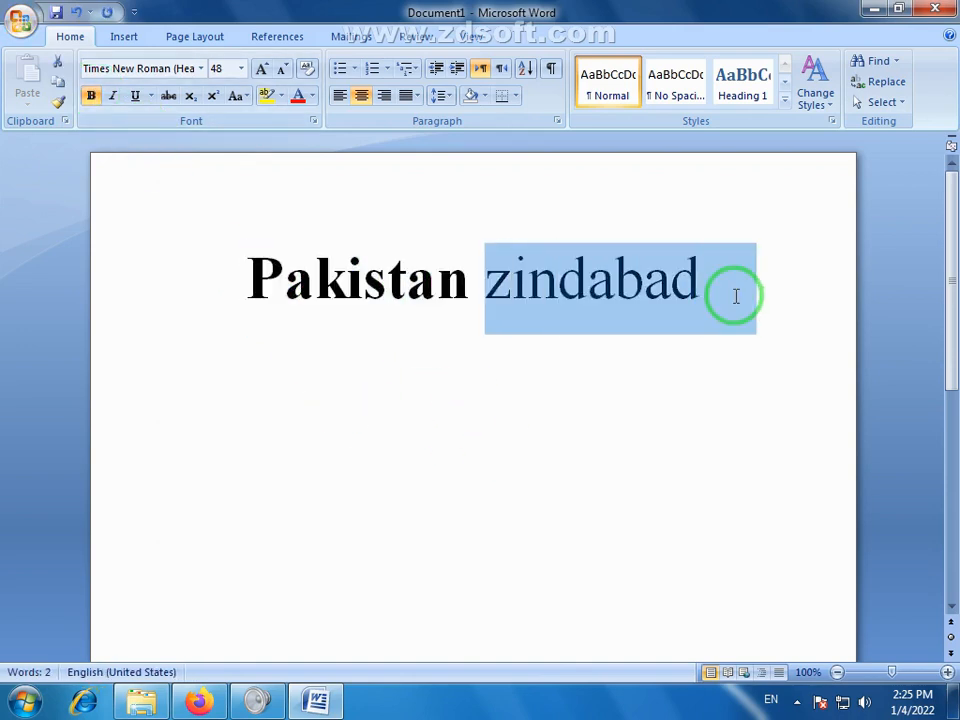
{"action": "left_click", "coordinate": [579, 403]}
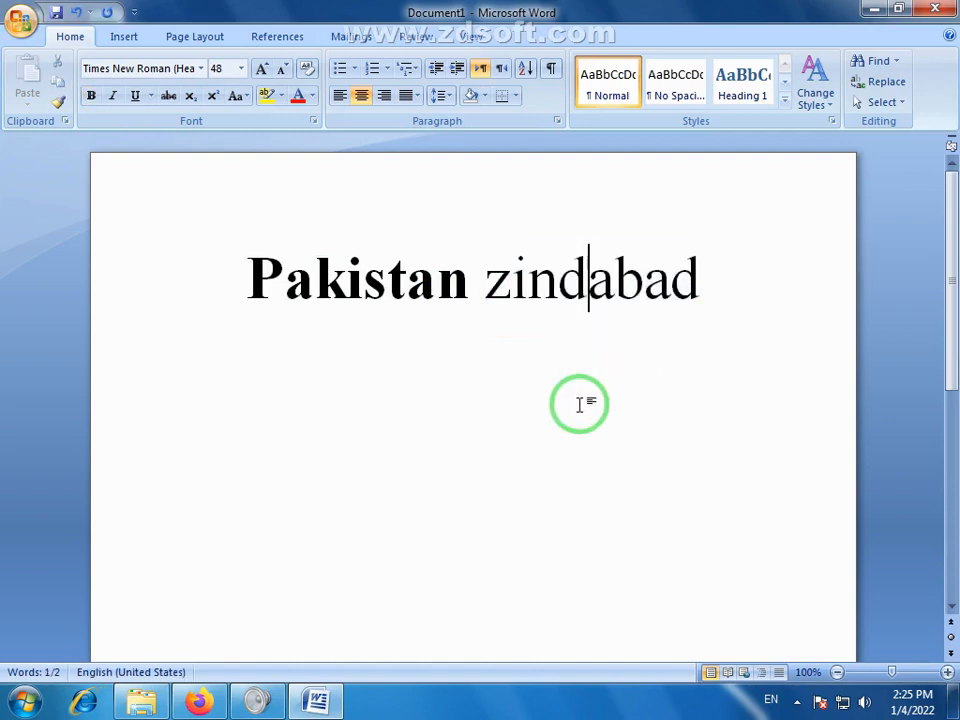
{"action": "key", "text": "ctrl+z"}
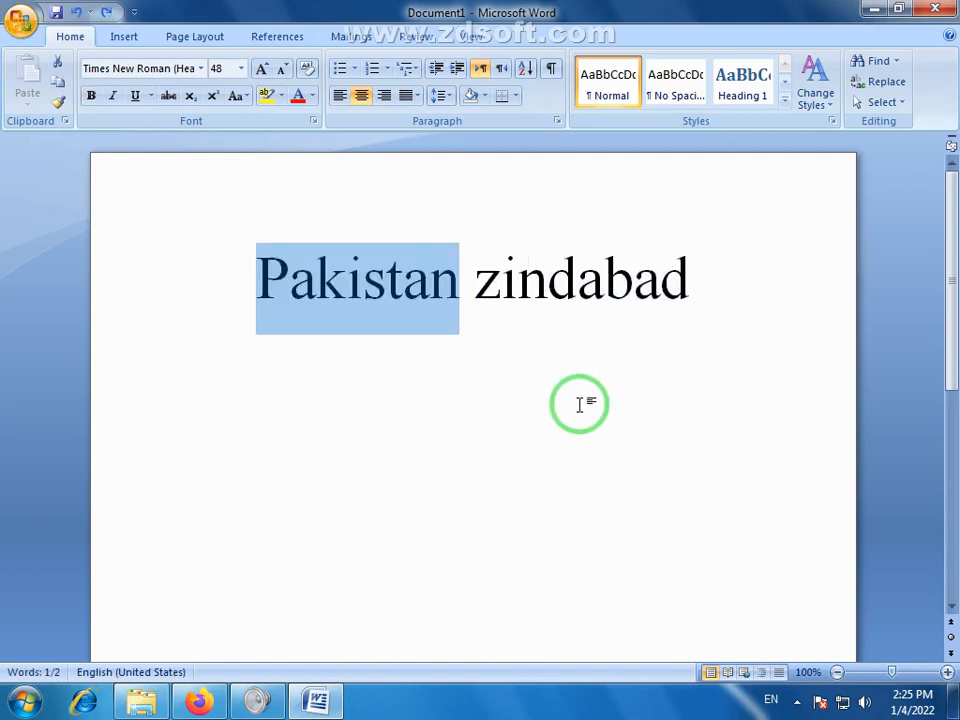
- Select the whole "Pakistan zindabad" line and italicize it
{"action": "left_click", "coordinate": [412, 278]}
{"action": "left_click", "coordinate": [457, 280]}
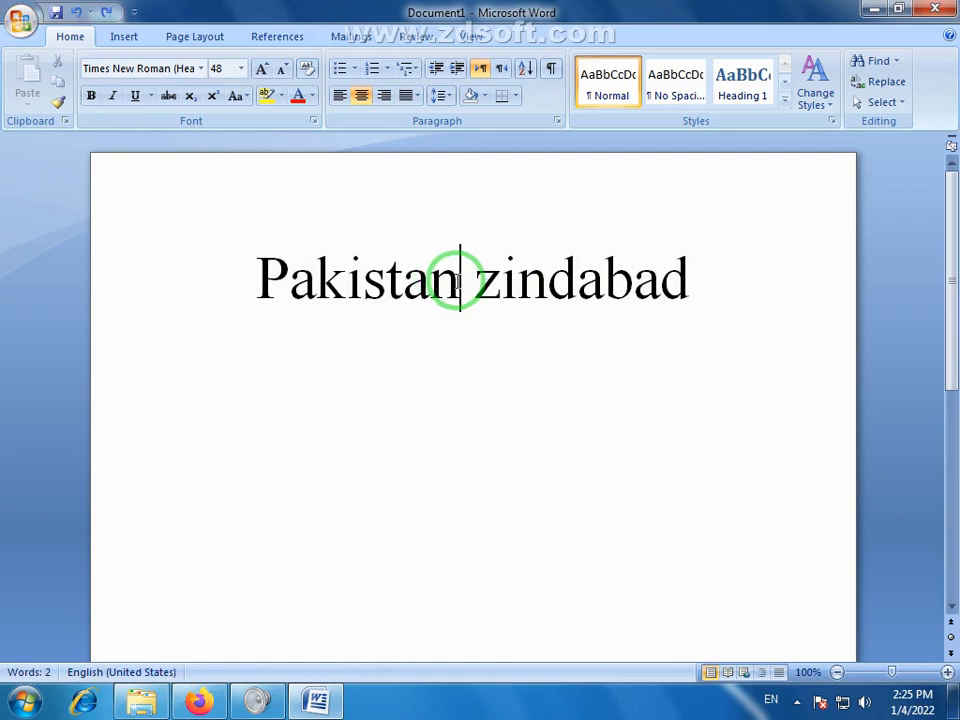
{"action": "left_click_drag", "start_coordinate": [684, 276], "coordinate": [278, 290]}
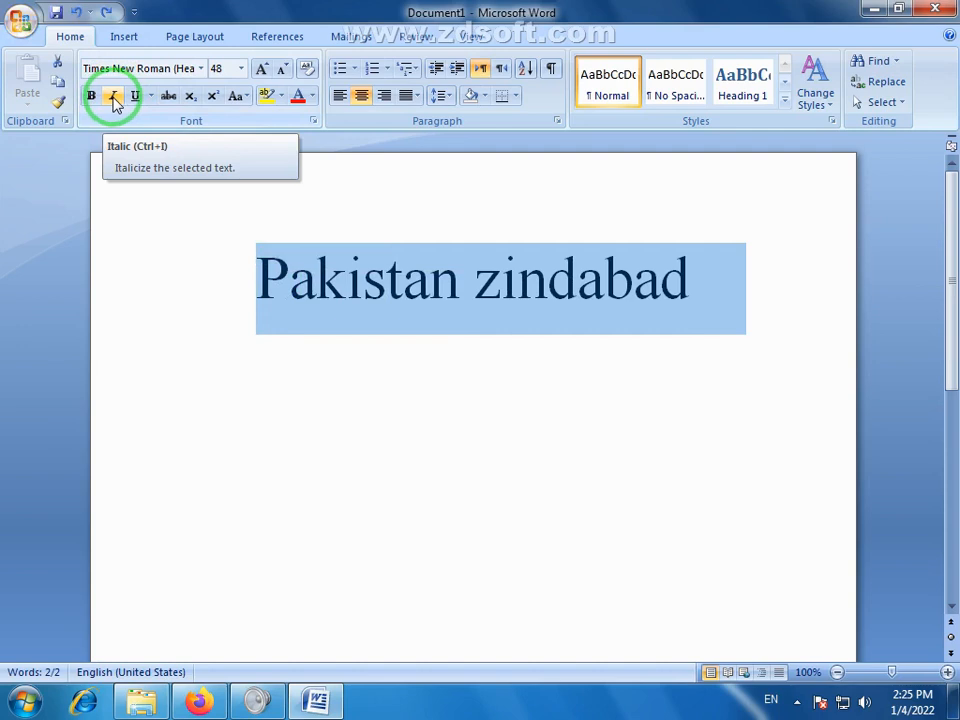
{"action": "left_click", "coordinate": [114, 100]}
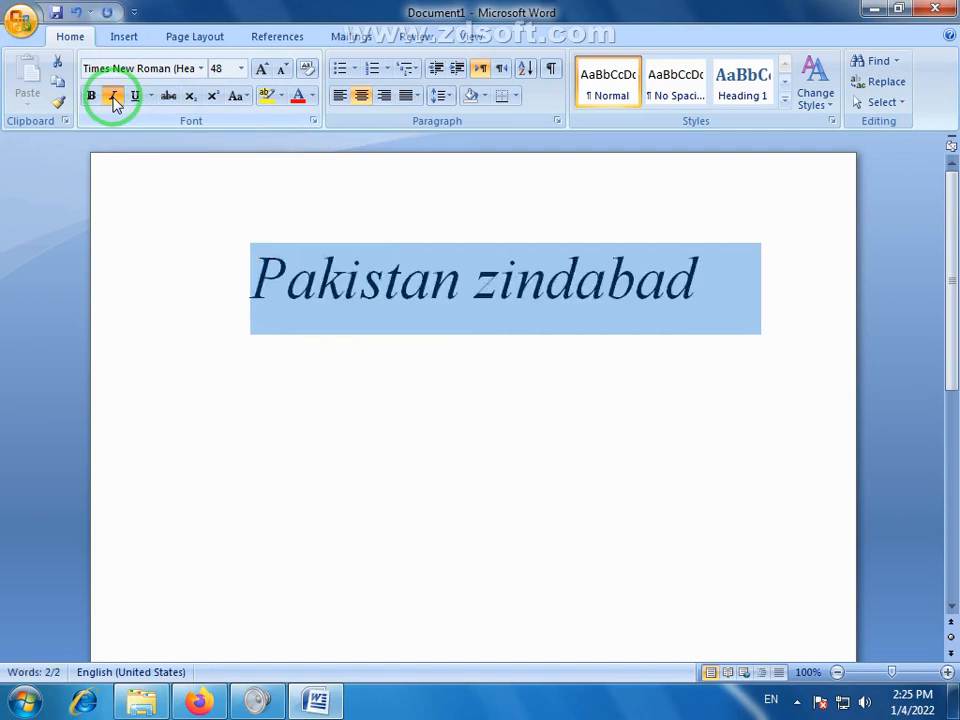
{"action": "left_click", "coordinate": [252, 318]}
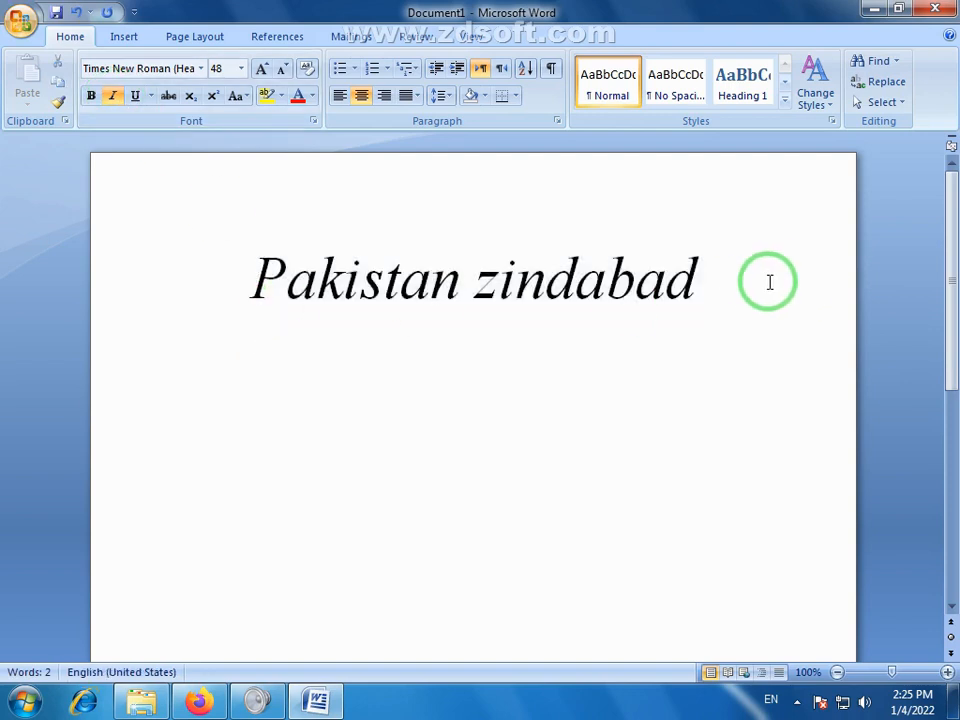
- Reselect the italic "Pakistan zindabad" line and add bold to it
{"action": "left_click_drag", "start_coordinate": [767, 279], "coordinate": [721, 294]}
{"action": "left_click", "coordinate": [321, 281]}
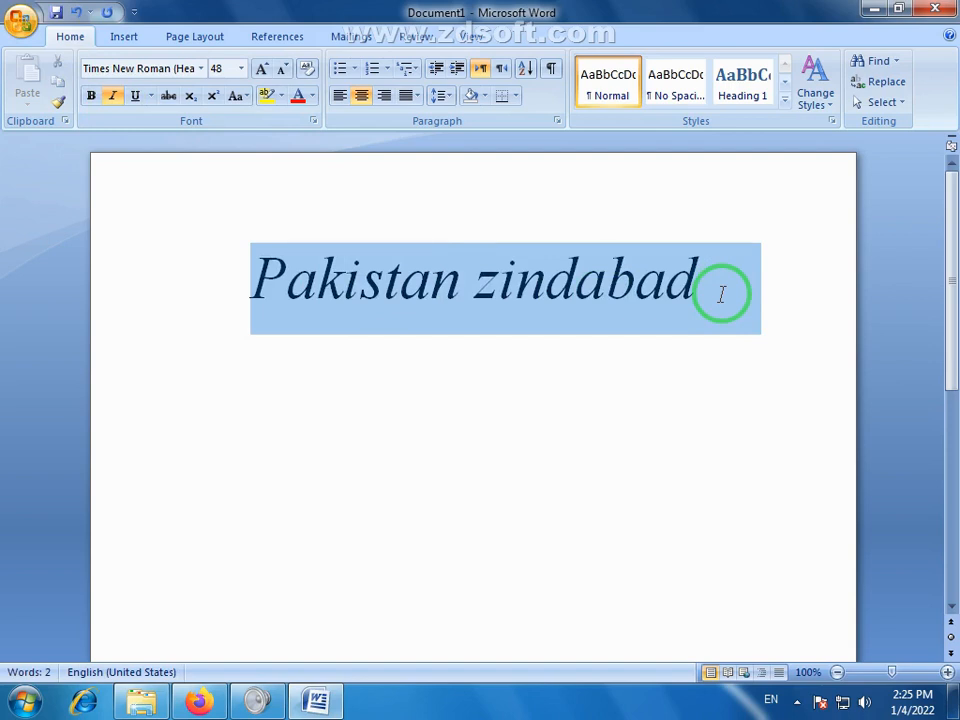
{"action": "left_click", "coordinate": [90, 95]}
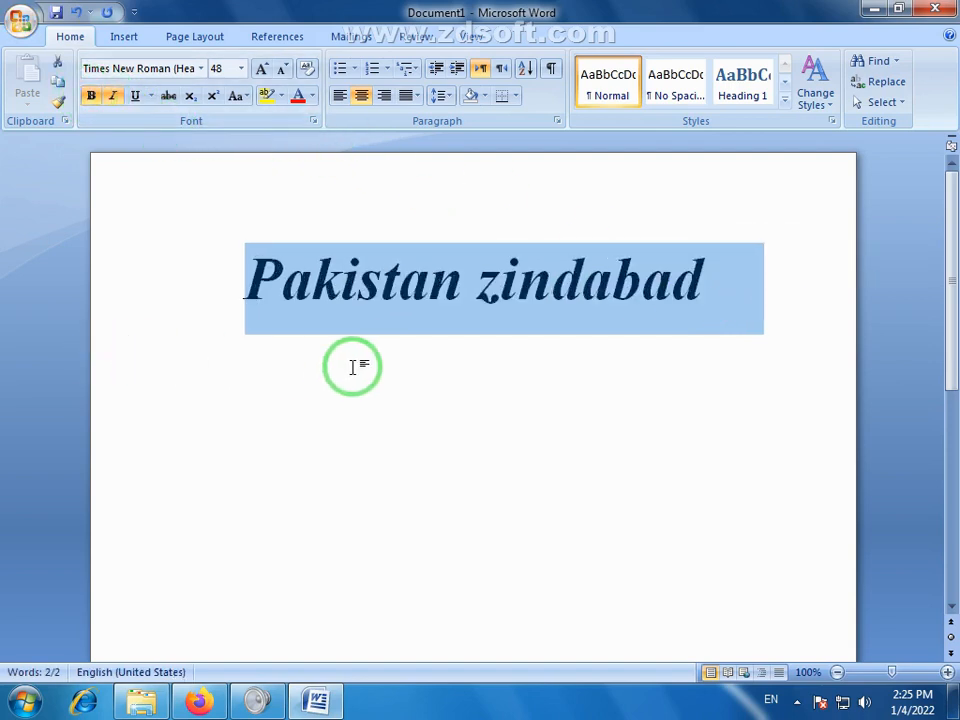
{"action": "left_click", "coordinate": [318, 300]}
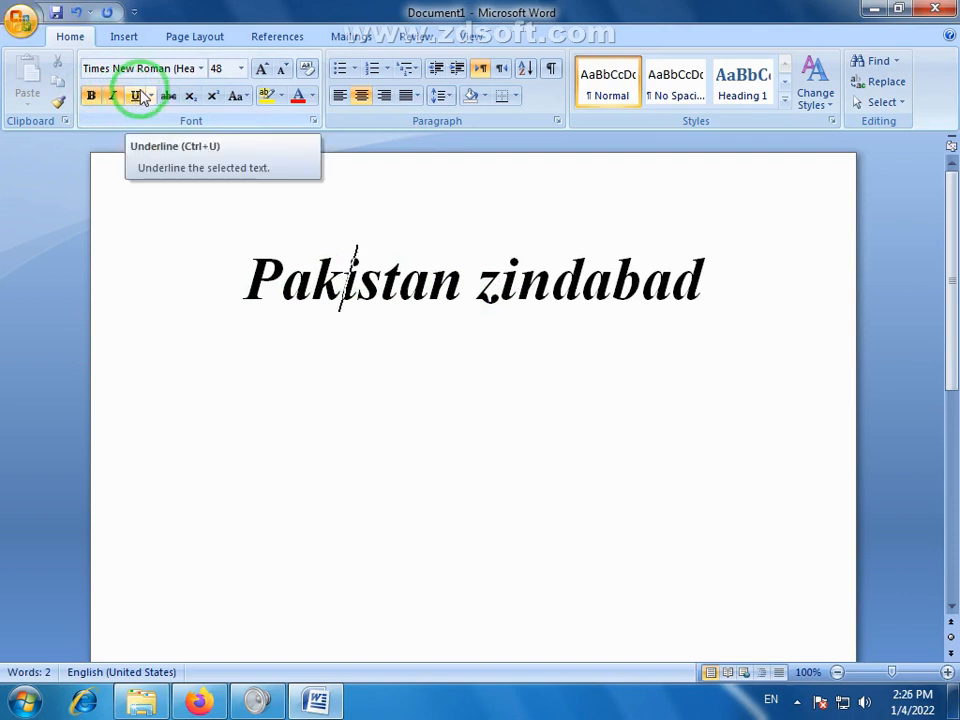
- Underline the whole "Pakistan zindabad" line and undo the underlining
{"action": "left_click_drag", "start_coordinate": [724, 274], "coordinate": [594, 302]}
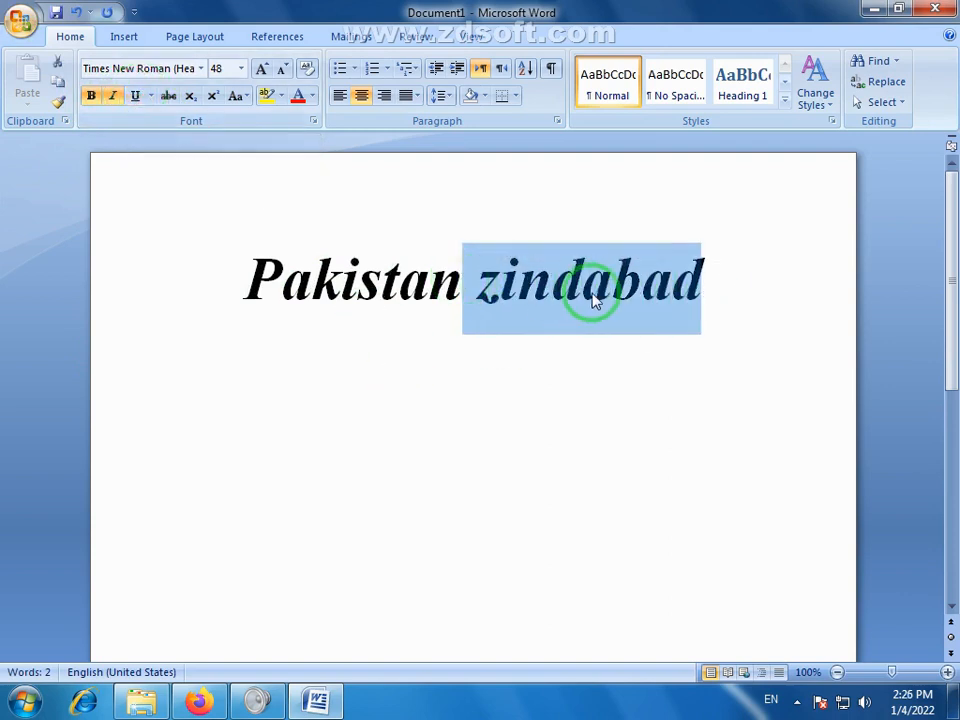
{"action": "left_click", "coordinate": [594, 302]}
{"action": "left_click_drag", "start_coordinate": [714, 274], "coordinate": [275, 287]}
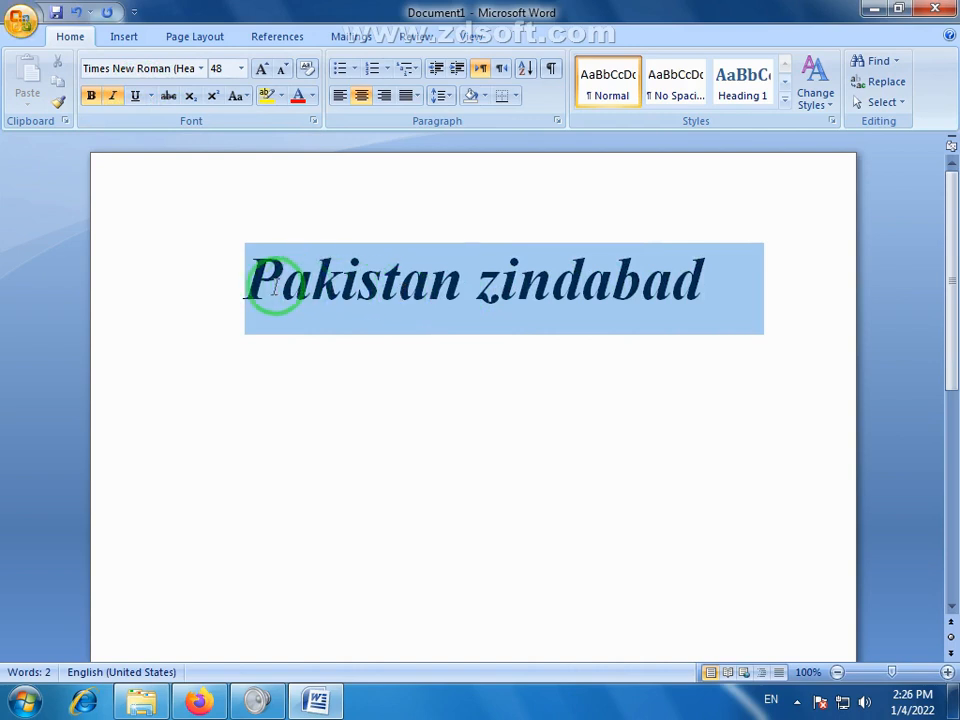
{"action": "left_click", "coordinate": [136, 98]}
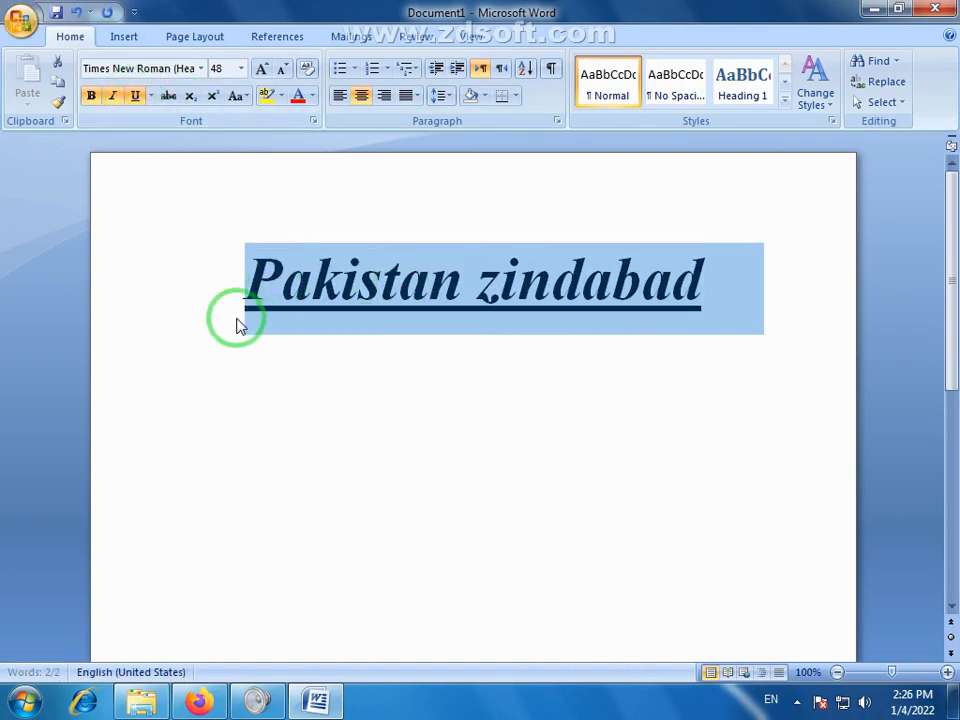
{"action": "left_click", "coordinate": [688, 315]}
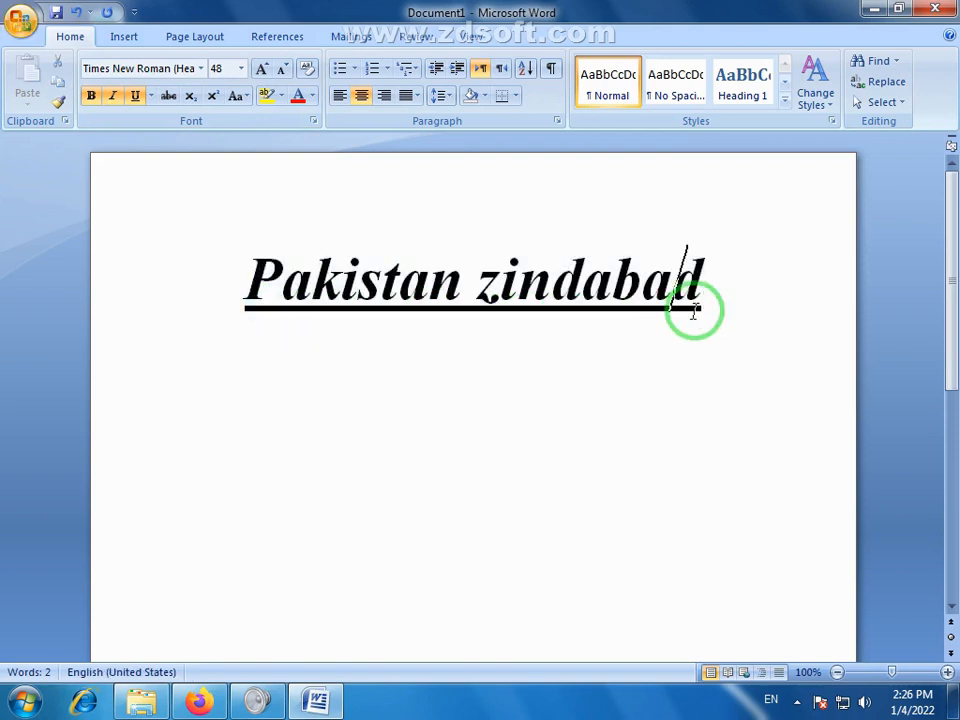
{"action": "key", "text": "ctrl+z"}
- Underline only the word "Pakistan" and undo that underline
{"action": "left_click", "coordinate": [438, 285]}
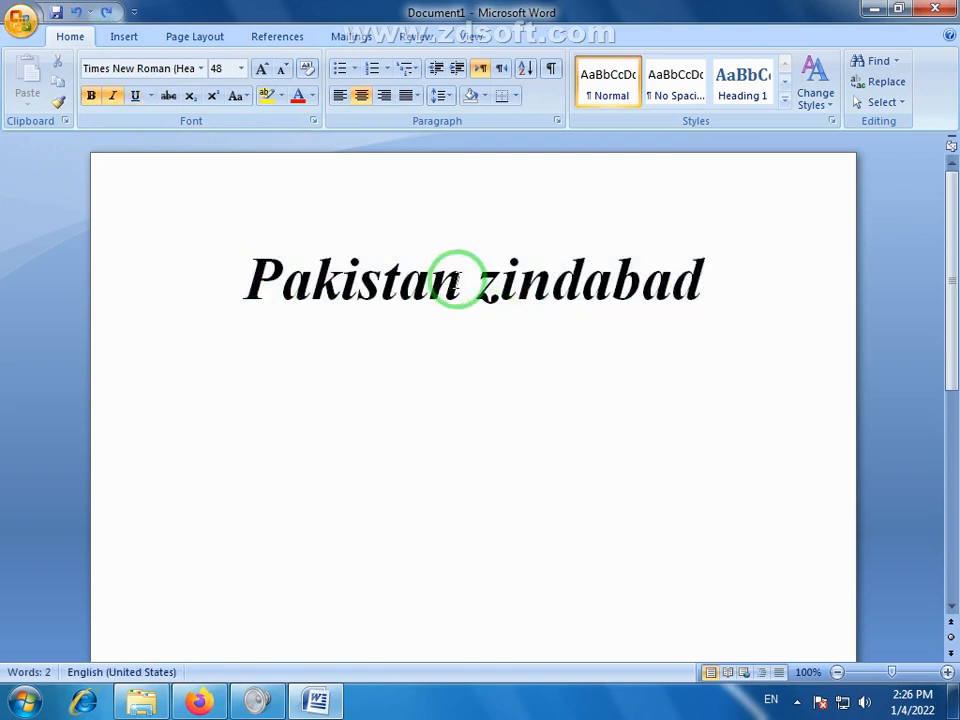
{"action": "left_click_drag", "start_coordinate": [458, 280], "coordinate": [250, 285]}
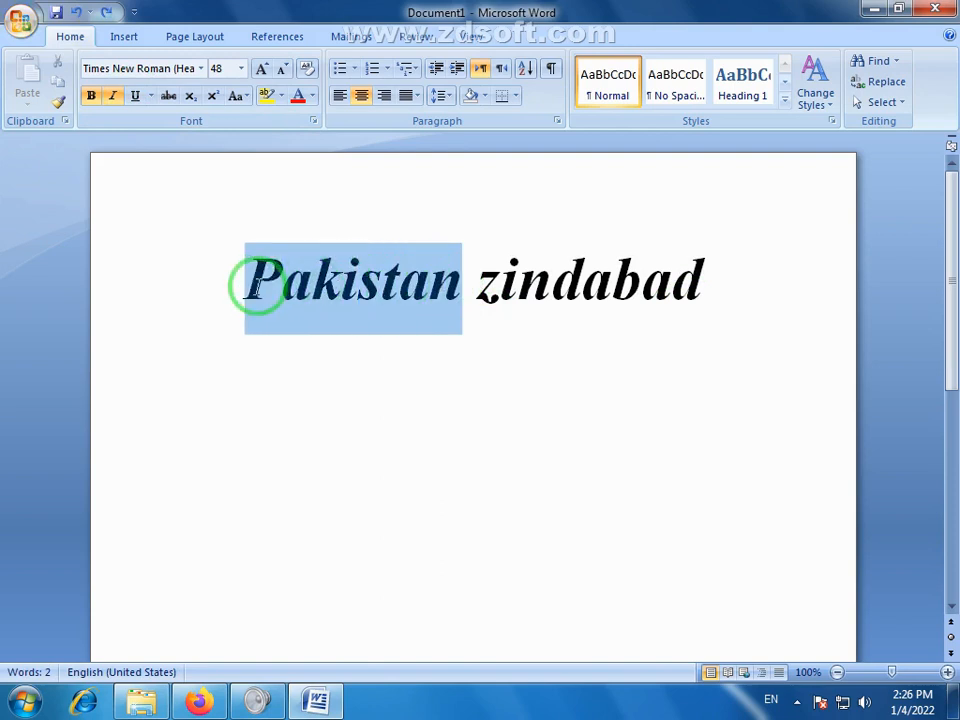
{"action": "left_click", "coordinate": [134, 95]}
{"action": "left_click", "coordinate": [302, 306]}
{"action": "left_click", "coordinate": [630, 322]}
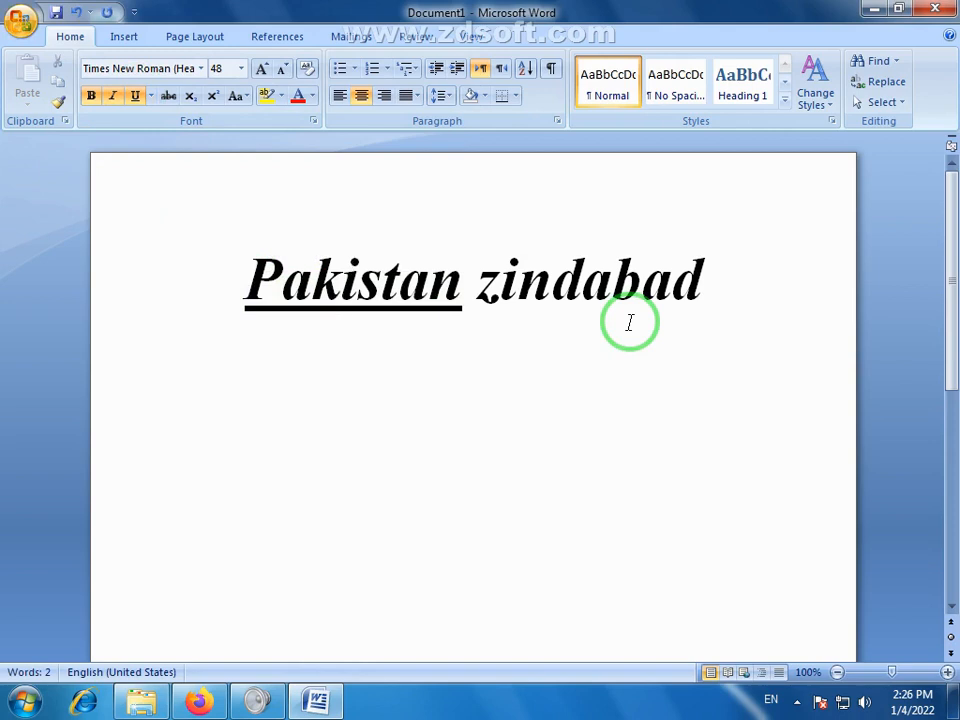
{"action": "key", "text": "ctrl+z"}
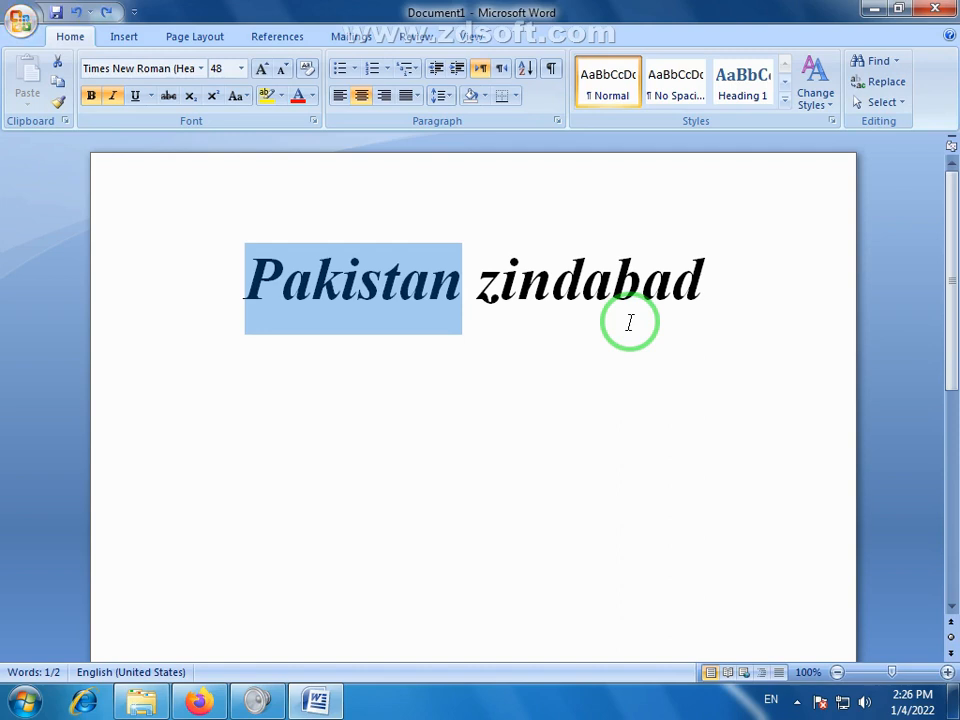
- Select the full text "Pakistan zindabad" and apply a single underline to both words
{"action": "left_click", "coordinate": [709, 405]}
{"action": "left_click_drag", "start_coordinate": [726, 276], "coordinate": [341, 272]}
{"action": "left_click", "coordinate": [342, 281]}
{"action": "left_click_drag", "start_coordinate": [246, 282], "coordinate": [699, 281]}
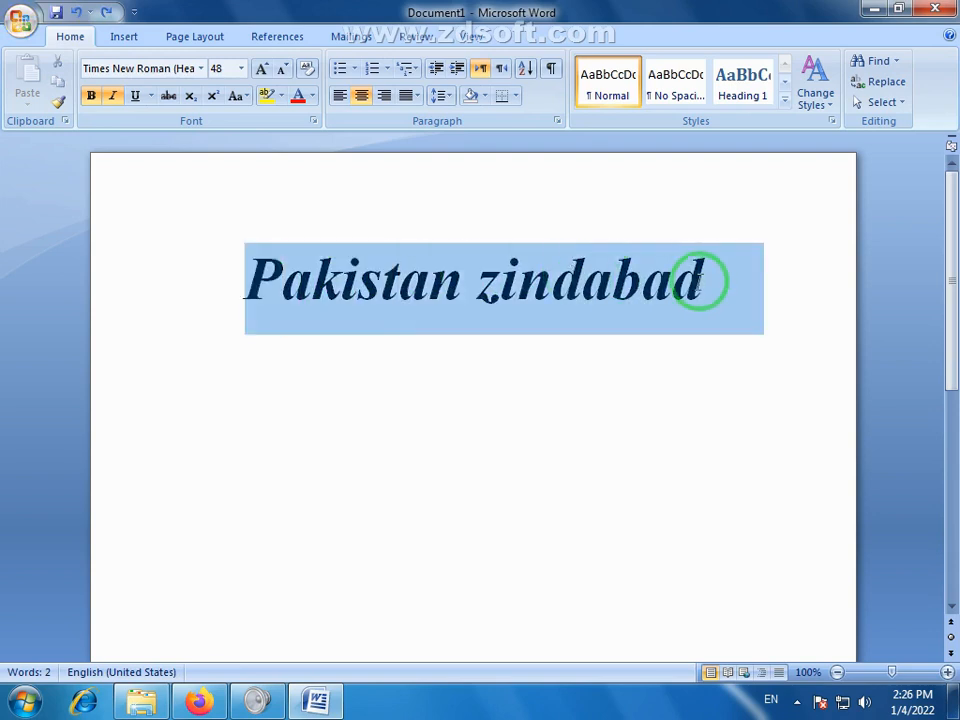
{"action": "left_click", "coordinate": [137, 97]}
{"action": "left_click", "coordinate": [452, 300]}
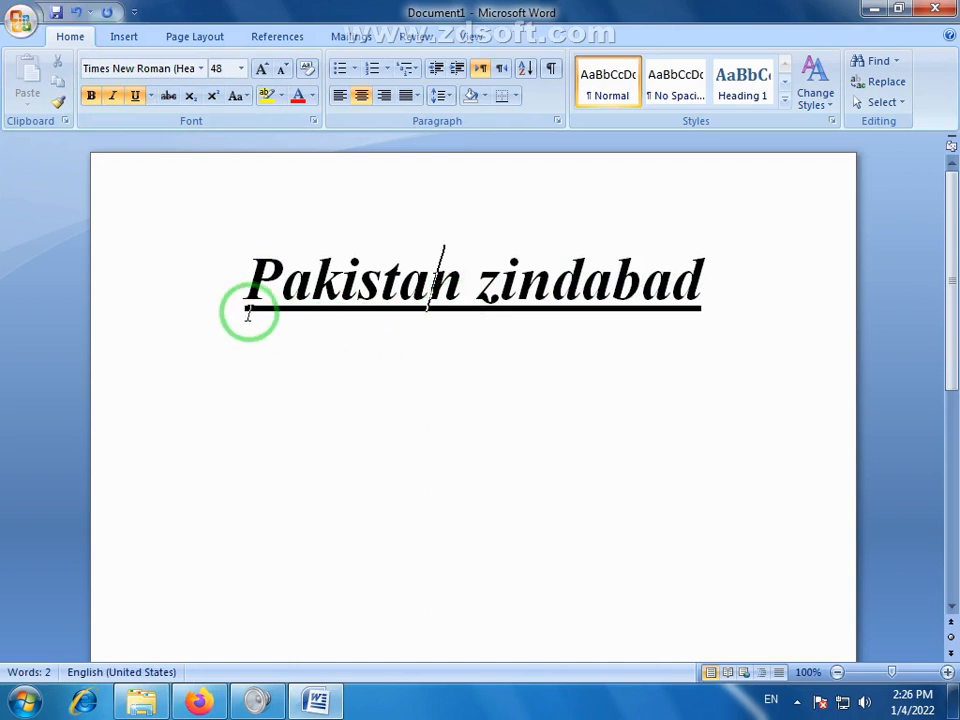
- Preview other underline styles on "Pakistan zindabad" and set its underline color to standard red
{"action": "left_click_drag", "start_coordinate": [248, 312], "coordinate": [277, 318]}
{"action": "left_click", "coordinate": [675, 280]}
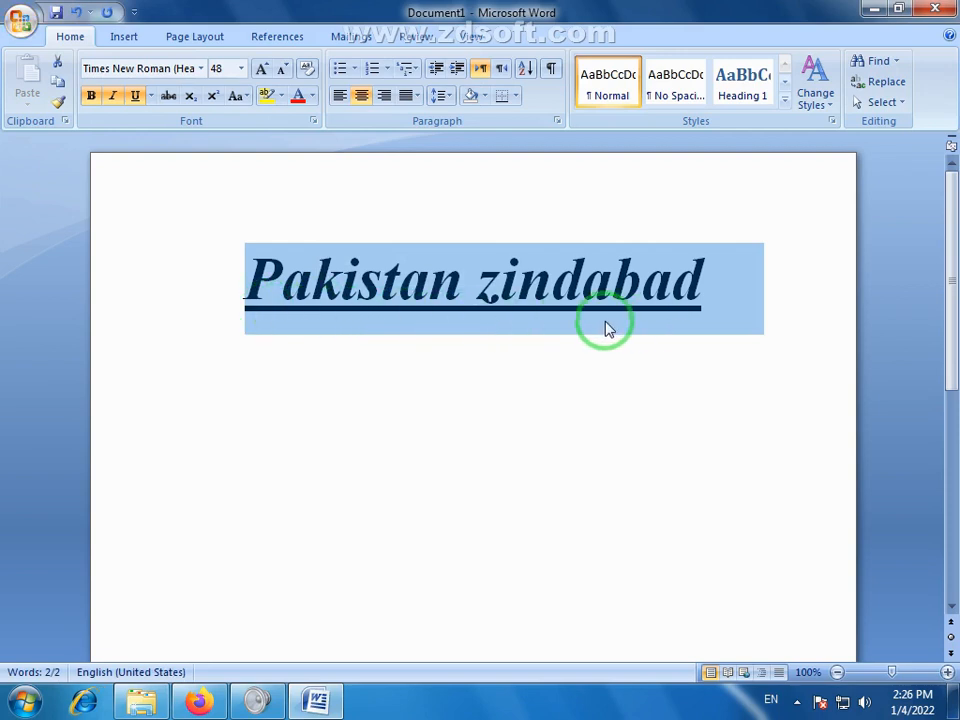
{"action": "left_click", "coordinate": [151, 96]}
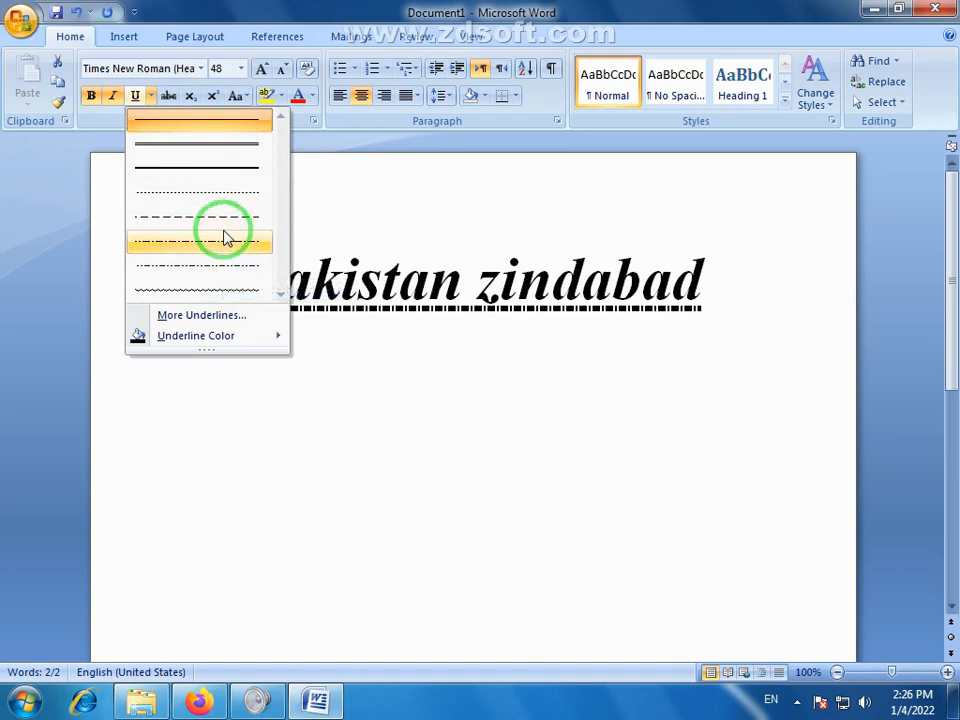
{"action": "mouse_move", "coordinate": [210, 340]}
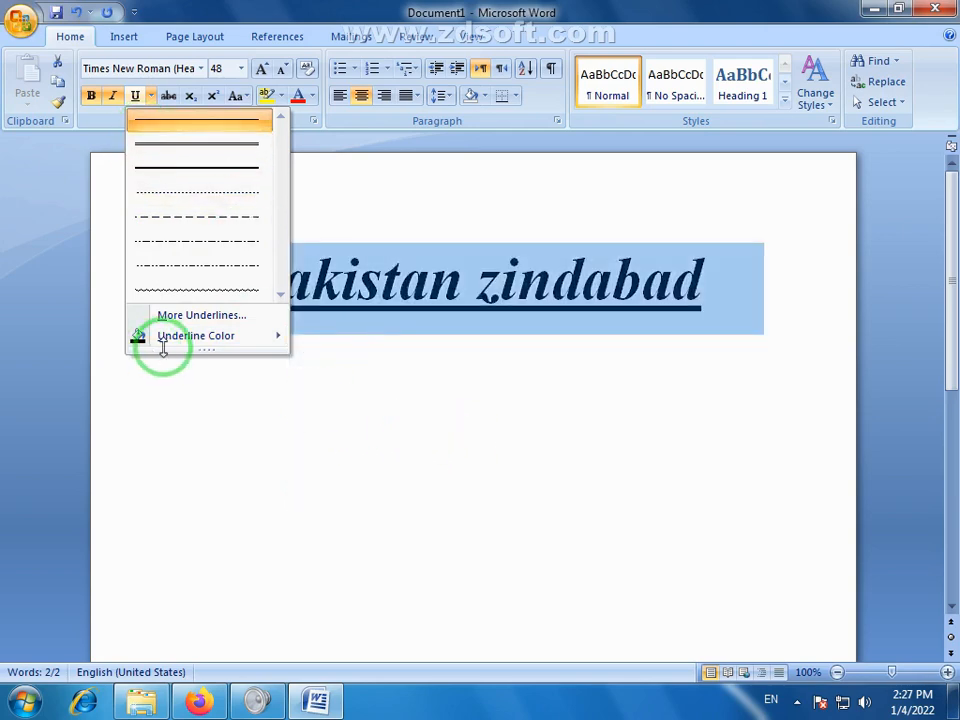
{"action": "left_click", "coordinate": [316, 480]}
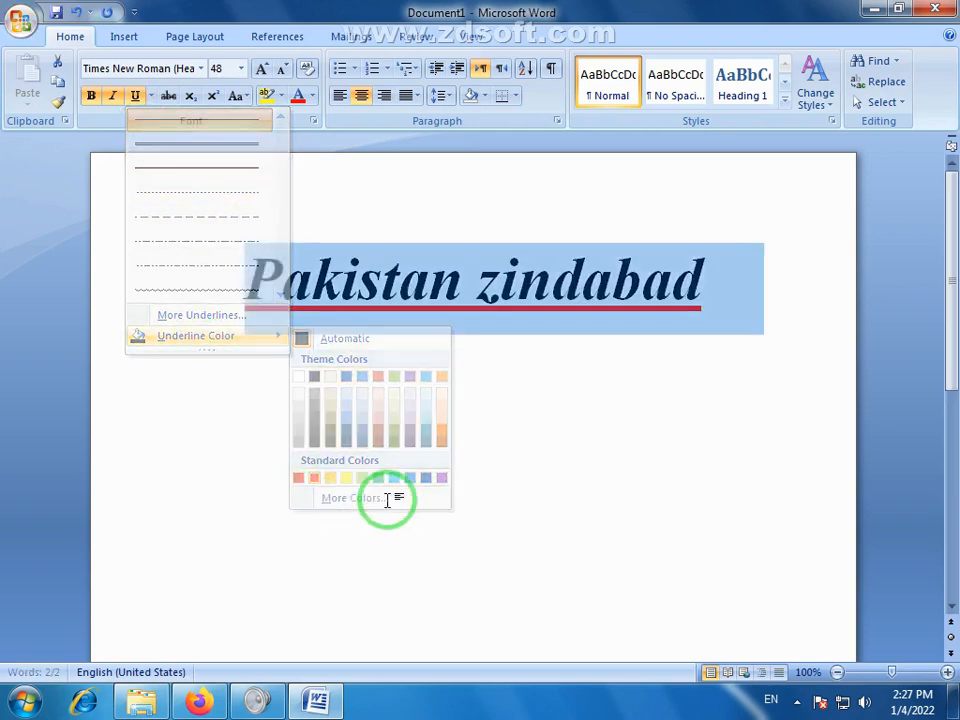
{"action": "left_click", "coordinate": [485, 494]}
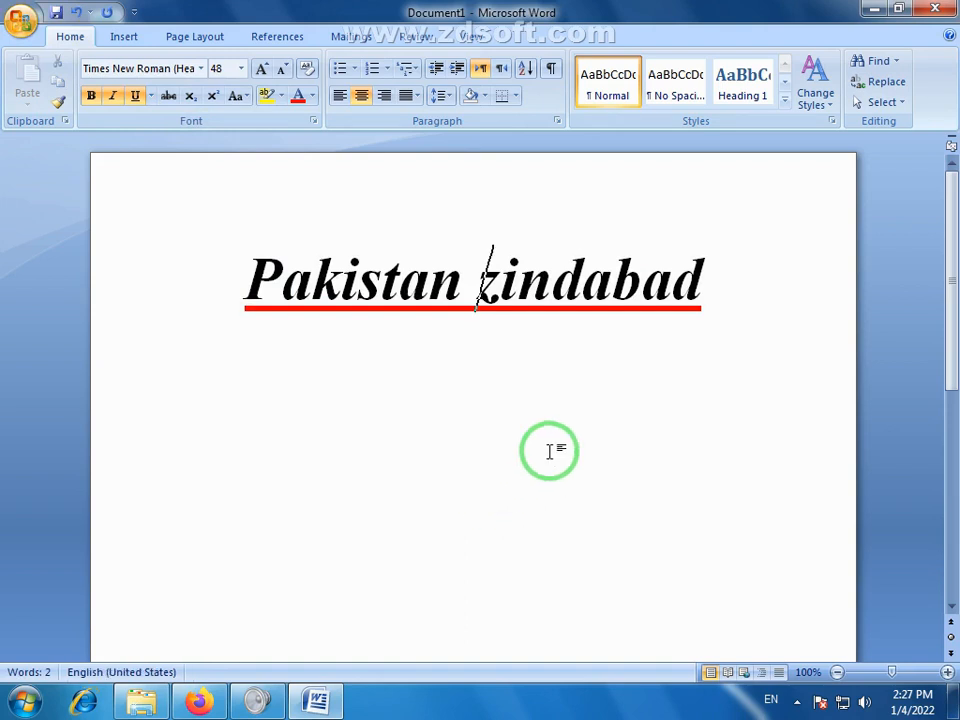
- Turn the red underline of "Pakistan zindabad" off and back on
{"action": "left_click_drag", "start_coordinate": [711, 276], "coordinate": [253, 240]}
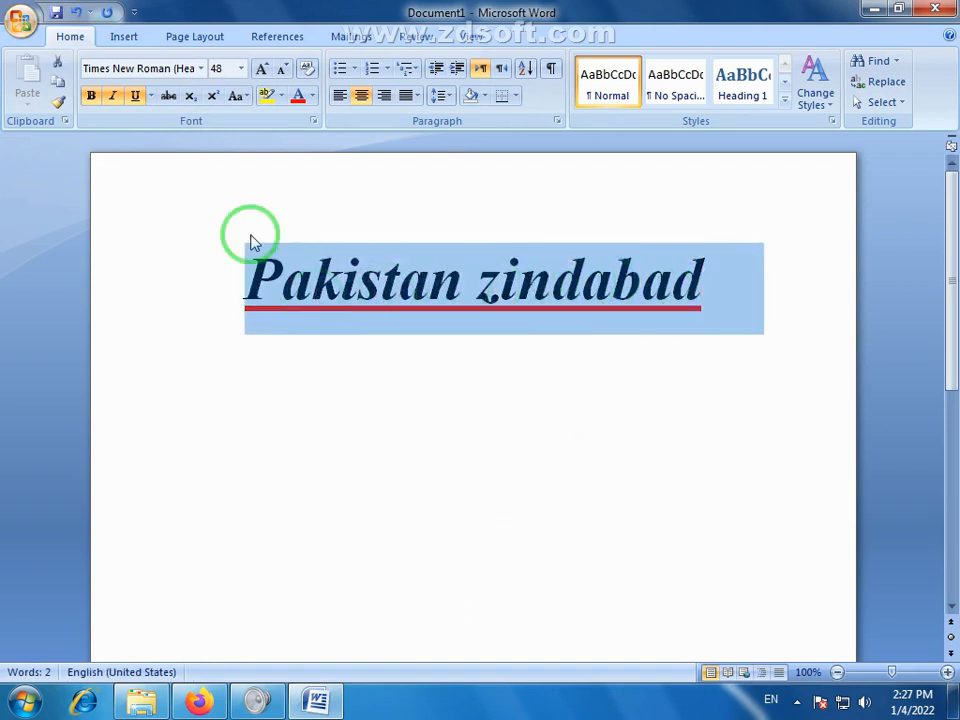
{"action": "left_click", "coordinate": [138, 100]}
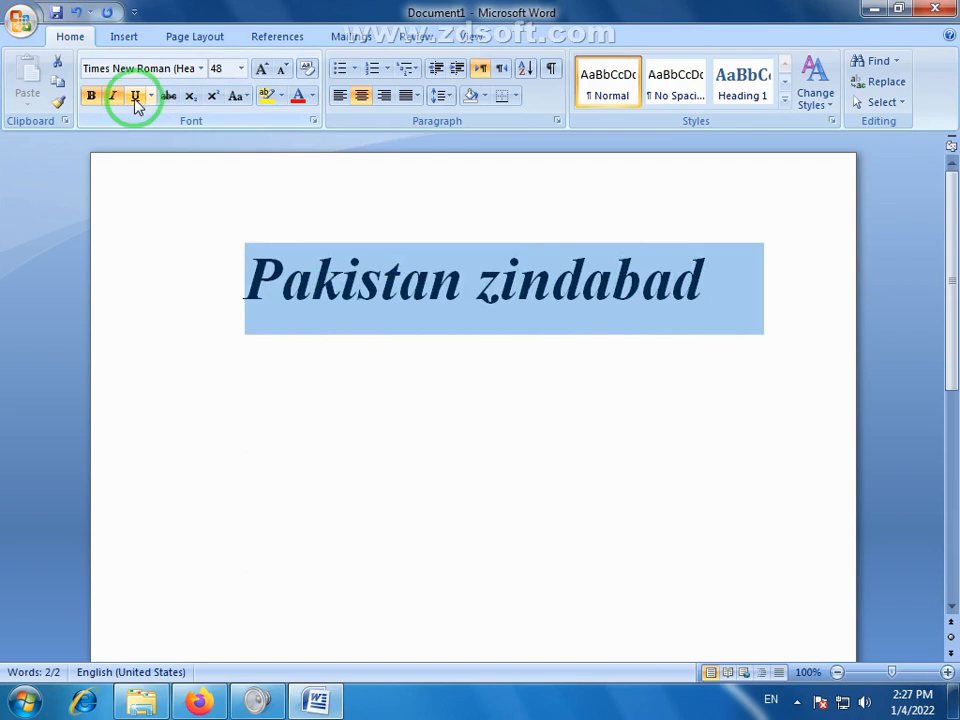
{"action": "left_click", "coordinate": [137, 100]}
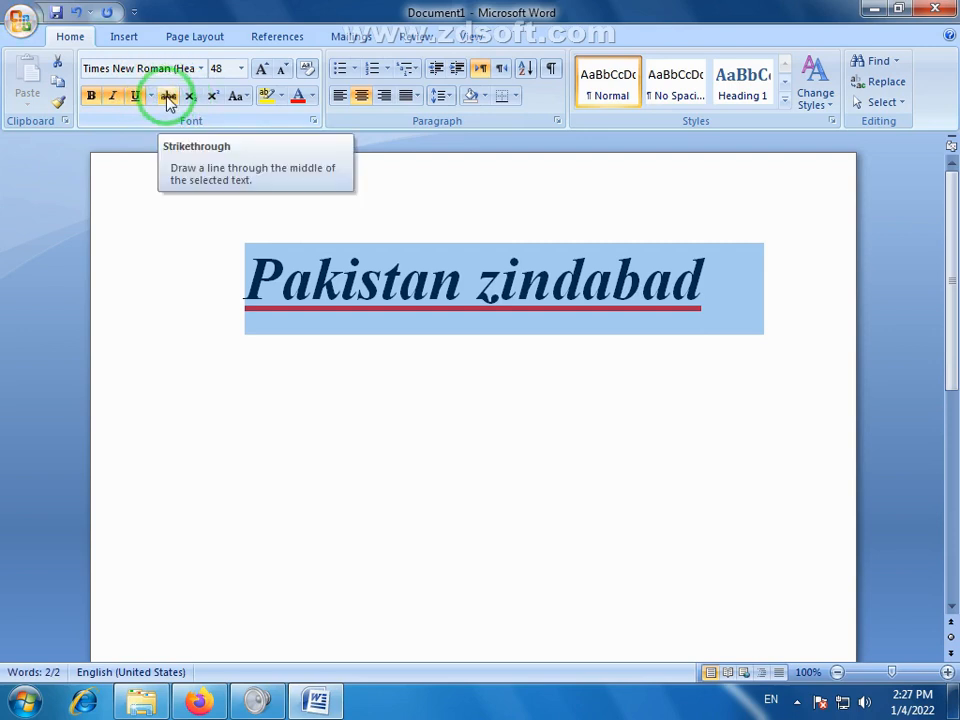
- Reselect "Pakistan zindabad" and remove its red underline
{"action": "left_click", "coordinate": [416, 454]}
{"action": "left_click_drag", "start_coordinate": [690, 302], "coordinate": [316, 290]}
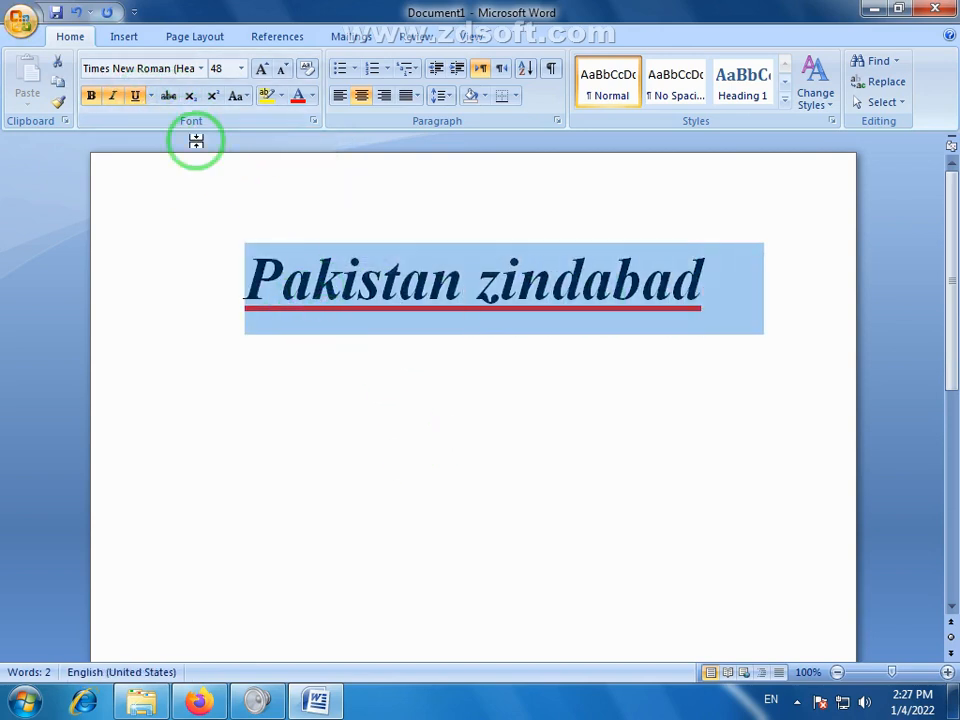
{"action": "left_click", "coordinate": [137, 99]}
{"action": "left_click", "coordinate": [411, 305]}
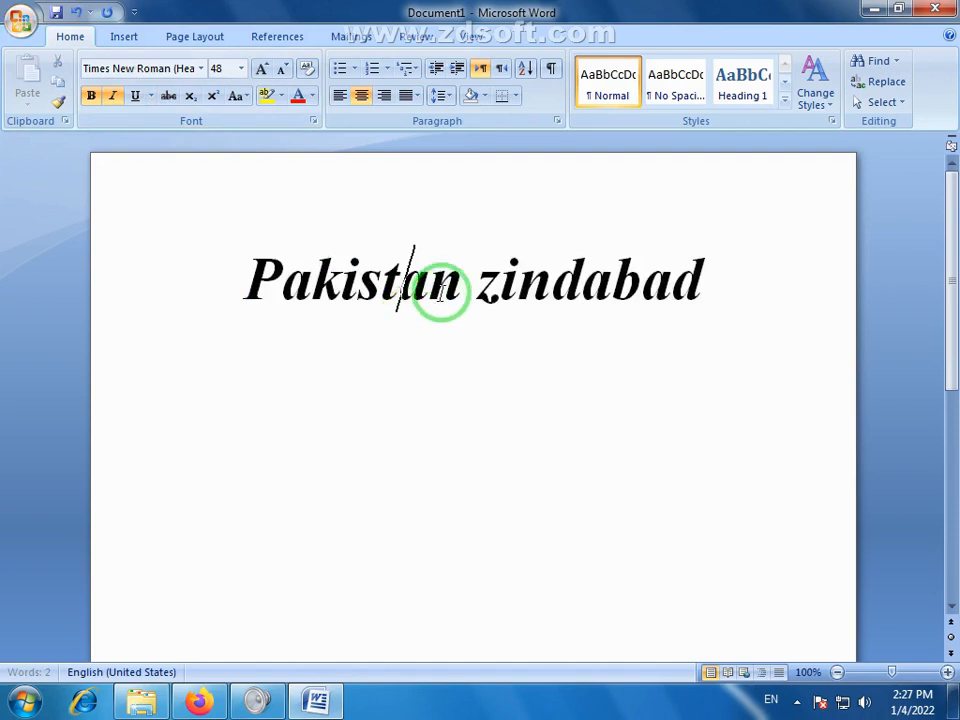
- Apply strikethrough to the word "Pakistan" only
{"action": "left_click_drag", "start_coordinate": [461, 283], "coordinate": [258, 290]}
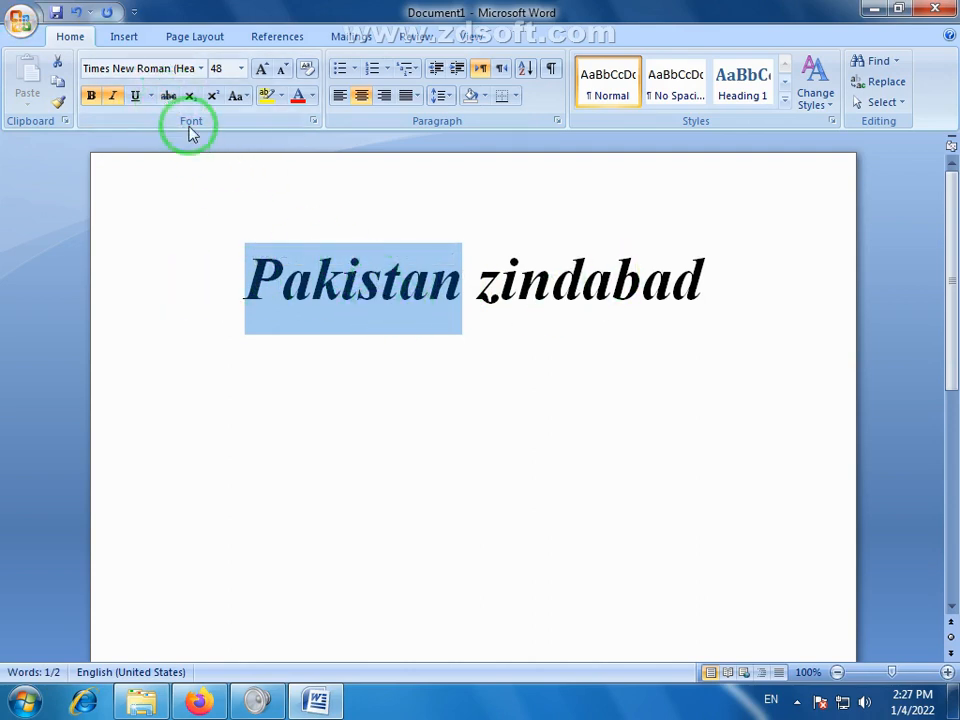
{"action": "left_click", "coordinate": [168, 95]}
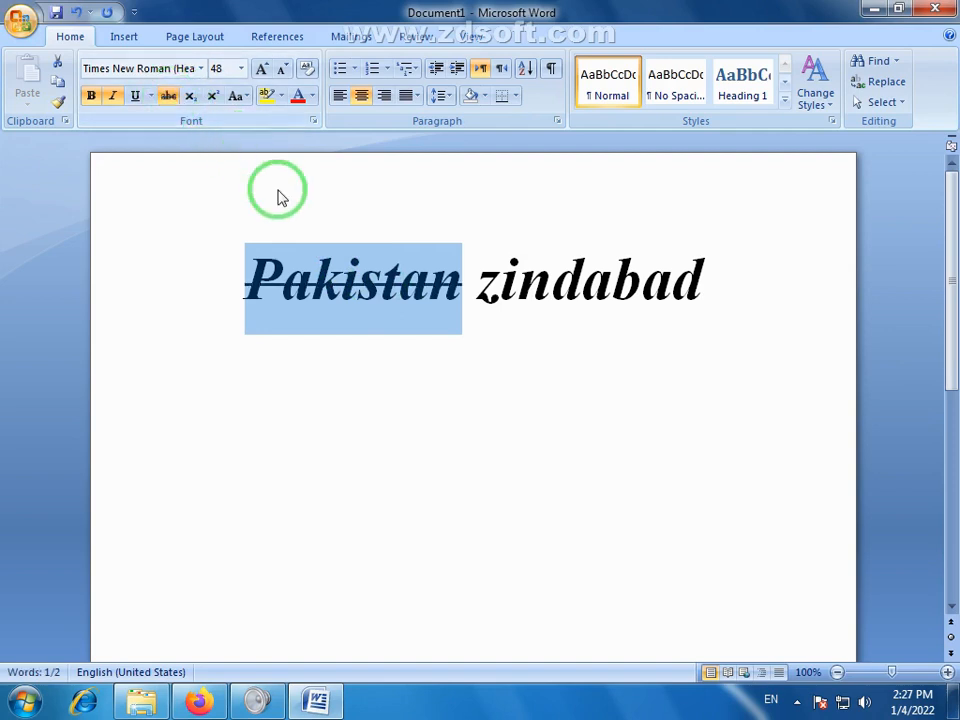
- Add a new line reading "100 now 80" below "Pakistan zindabad"
{"action": "left_click", "coordinate": [316, 280]}
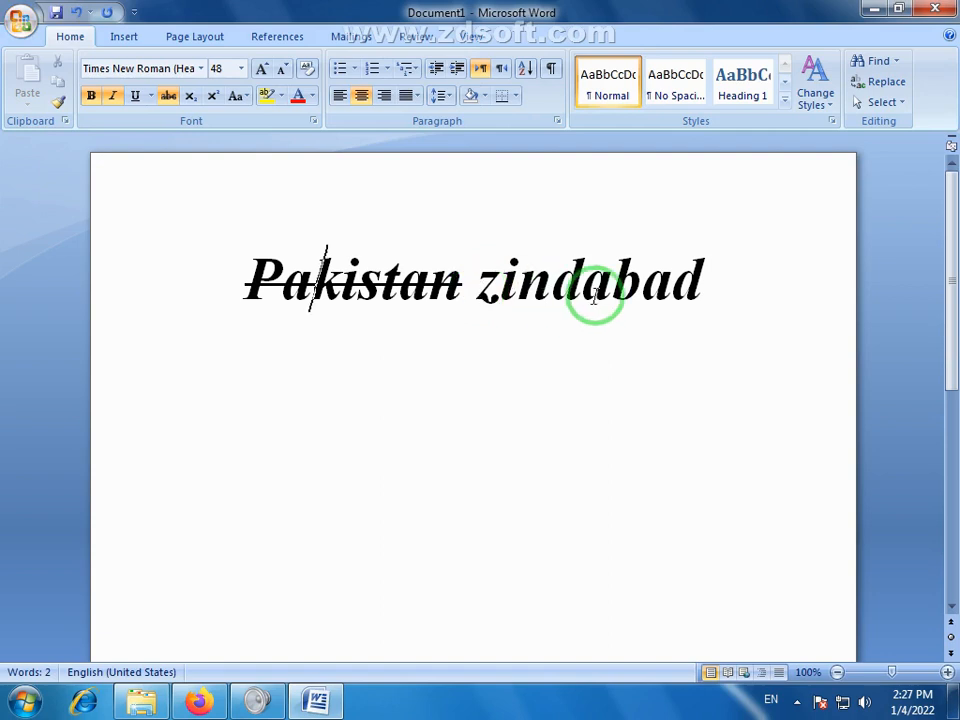
{"action": "left_click", "coordinate": [750, 311]}
{"action": "key", "text": "Return"}
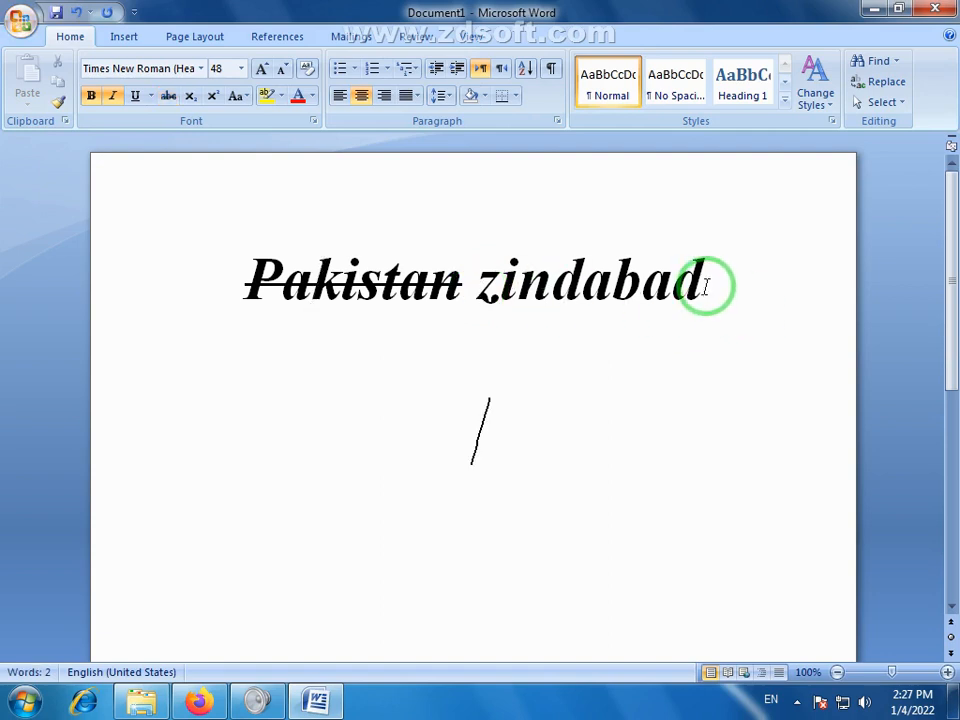
{"action": "type", "text": "100"}
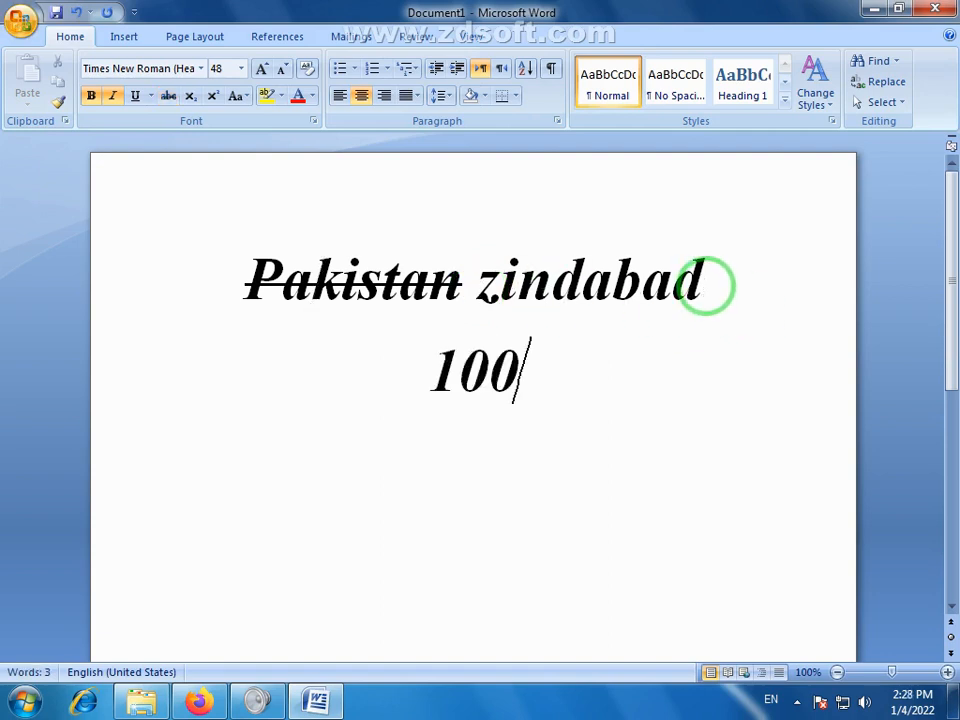
{"action": "type", "text": " now"}
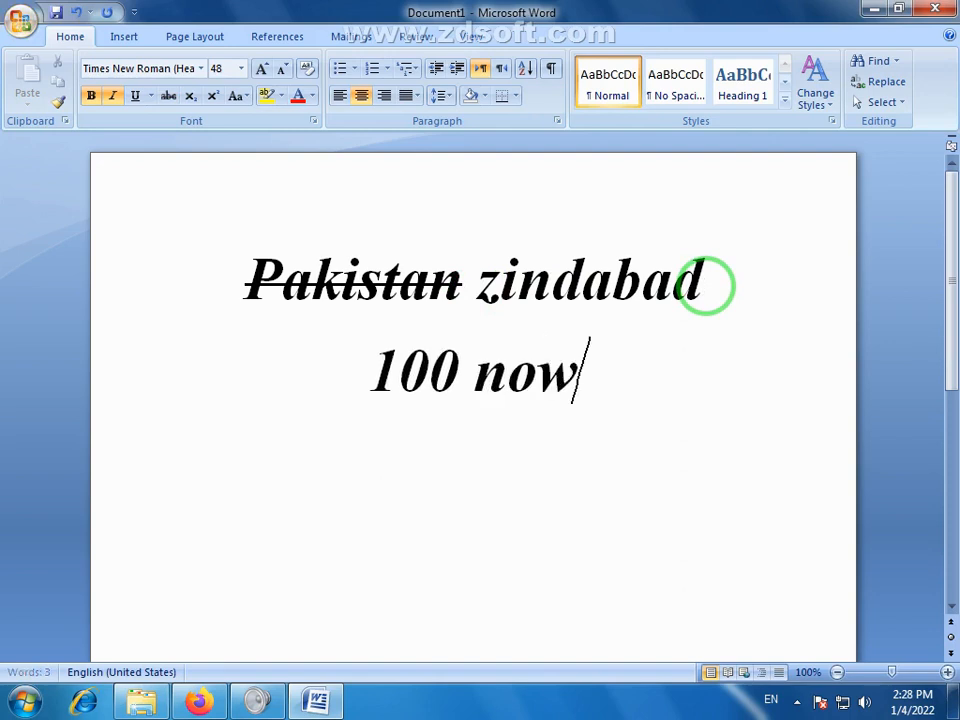
{"action": "type", "text": " 80"}
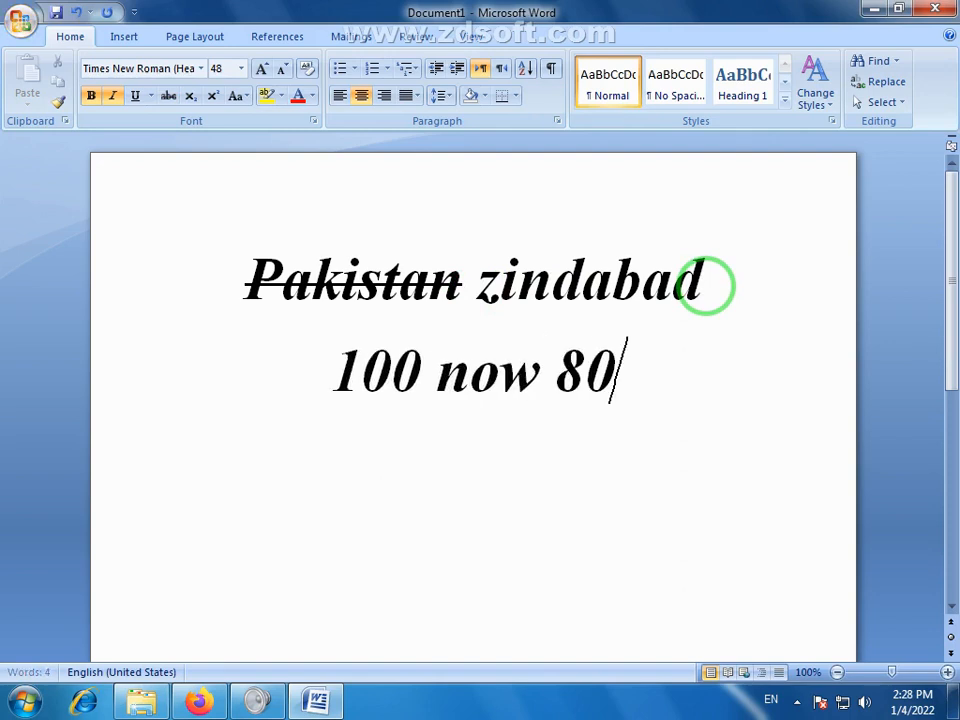
- Apply strikethrough to "100" in the "100 now 80" line
{"action": "left_click_drag", "start_coordinate": [419, 366], "coordinate": [343, 364]}
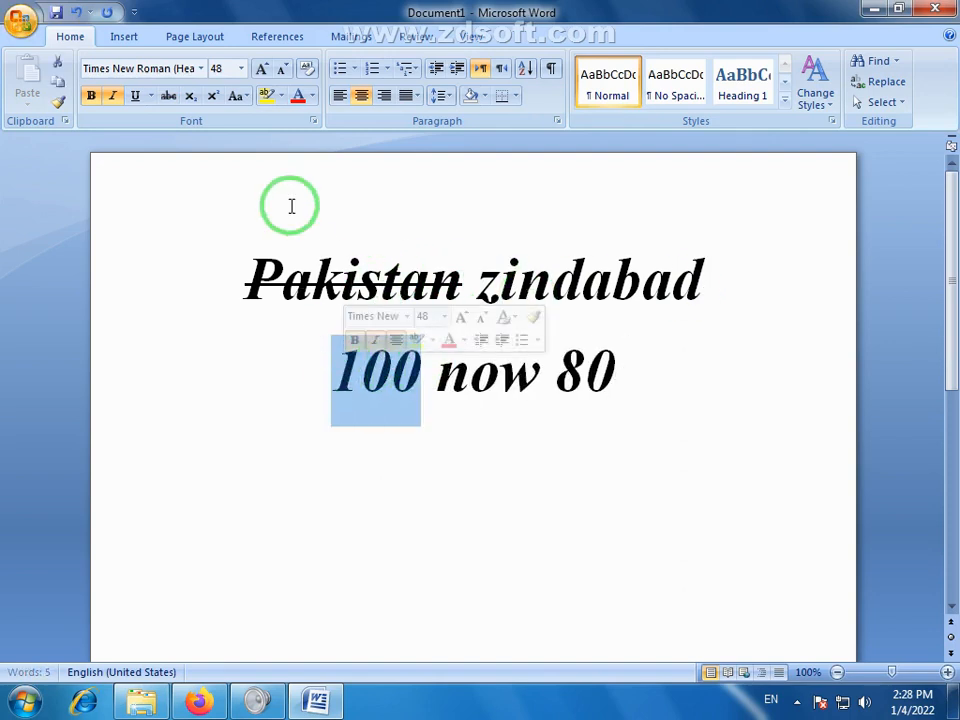
{"action": "left_click", "coordinate": [172, 97]}
{"action": "left_click", "coordinate": [514, 492]}
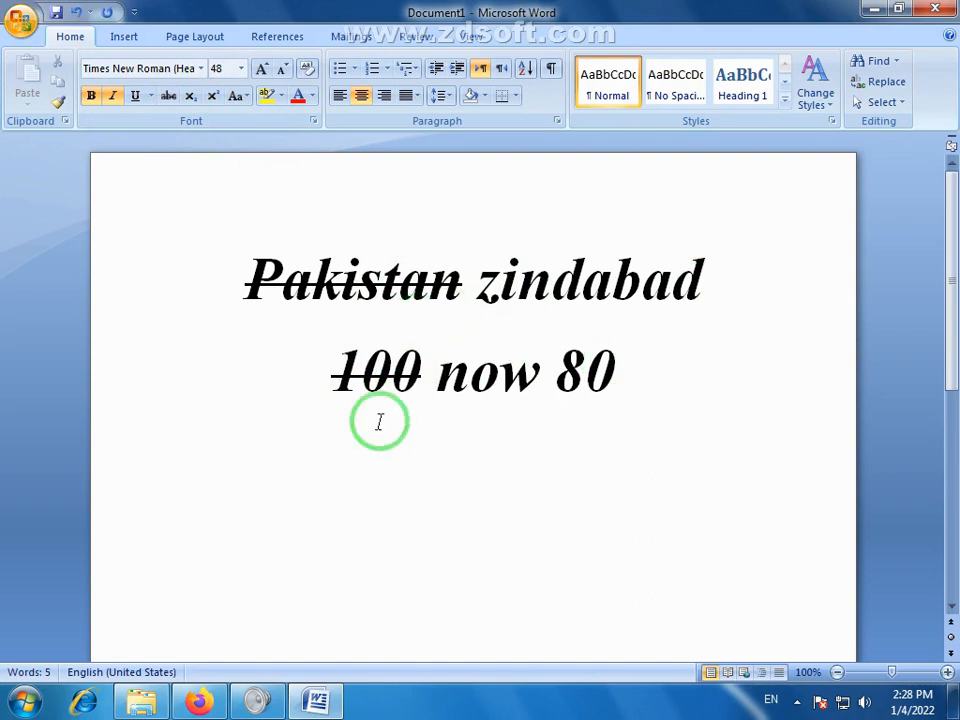
- Undo the strikethrough on "100", the added "100 now 80" line, and the strikethrough on "Pakistan"
{"action": "key", "text": "ctrl+z"}
{"action": "key", "text": "ctrl+z"}
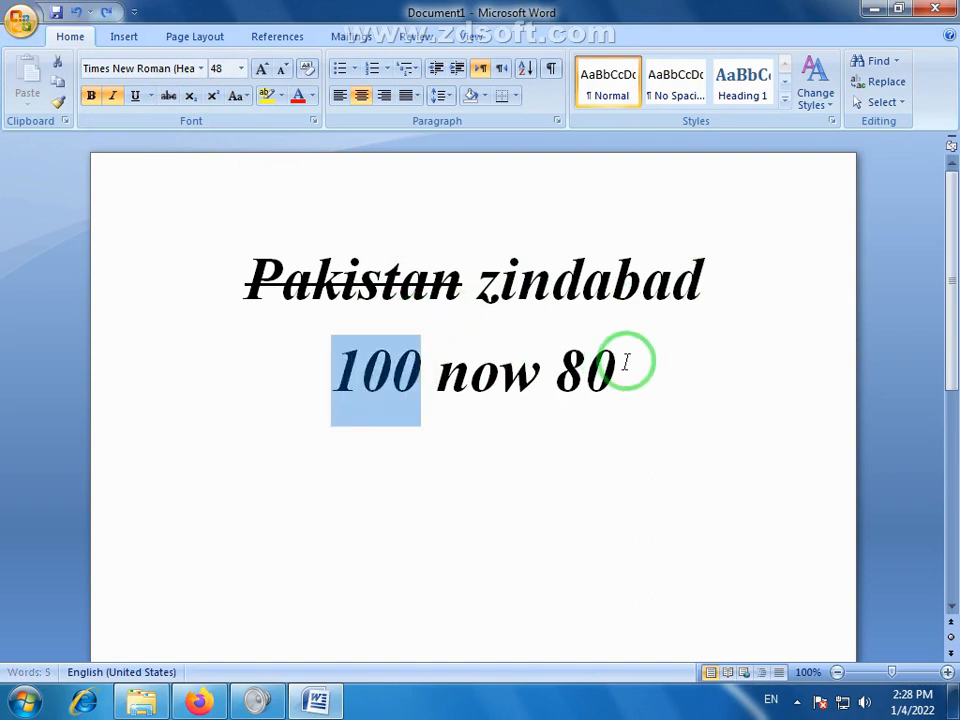
{"action": "left_click_drag", "start_coordinate": [470, 280], "coordinate": [462, 327]}
{"action": "left_click", "coordinate": [230, 278]}
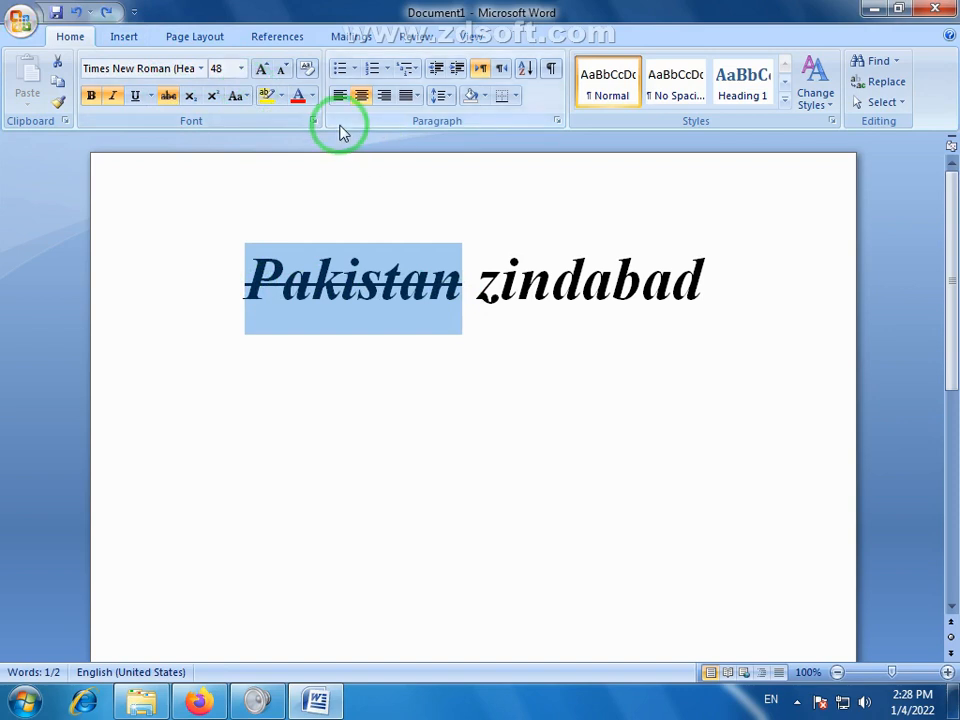
{"action": "key", "text": "ctrl+z"}
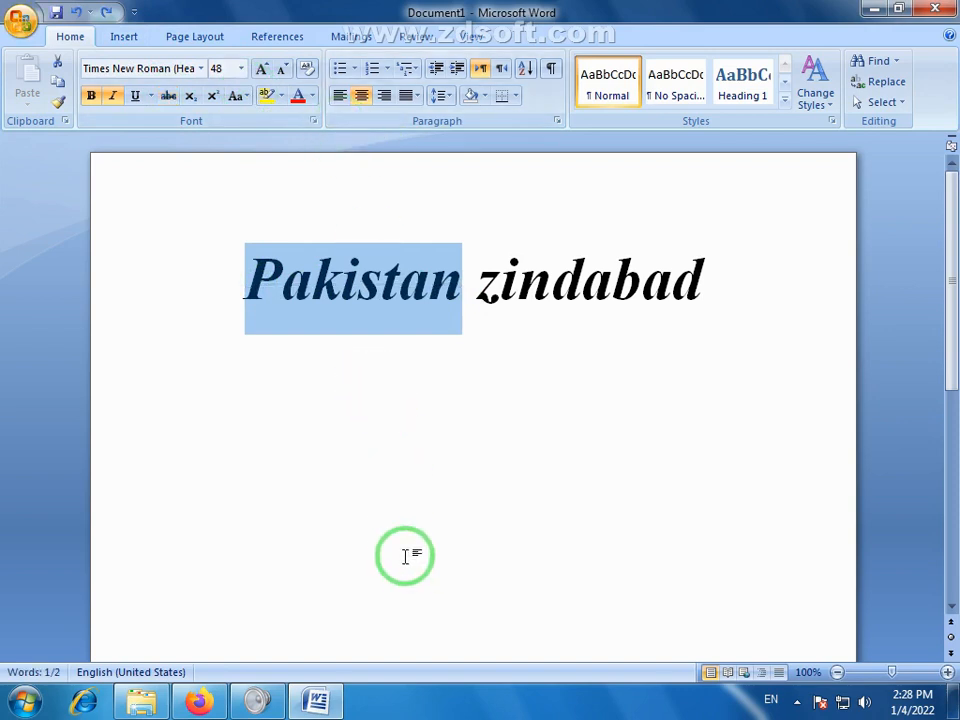
{"action": "left_click", "coordinate": [343, 272]}
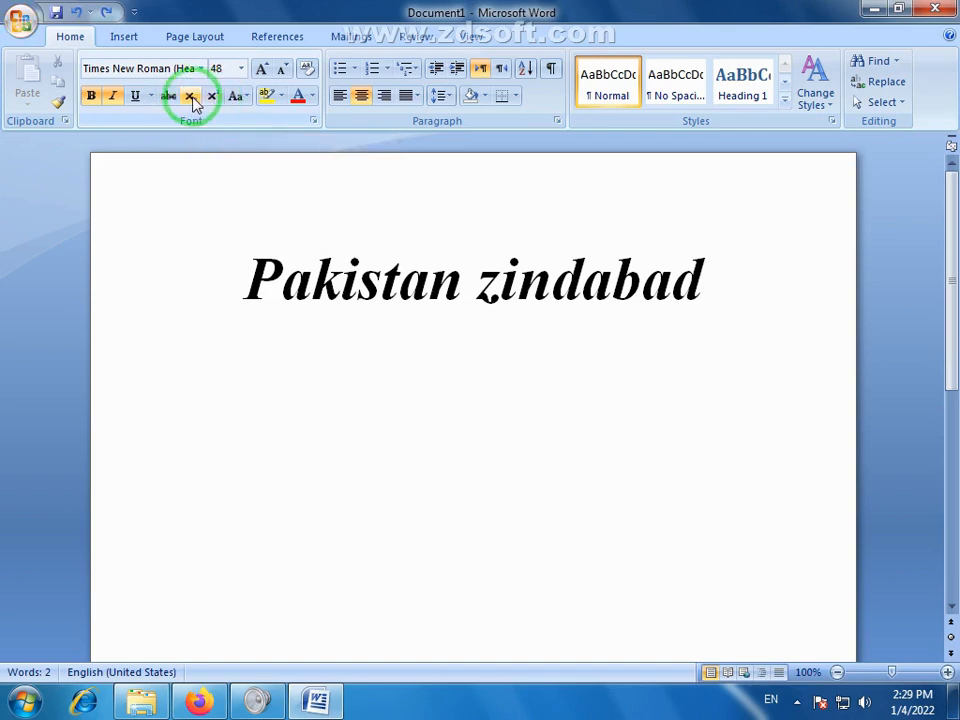
- Try adding a line reading "H2O" below "Pakistan zindabad", and undo it
{"action": "left_click", "coordinate": [767, 283]}
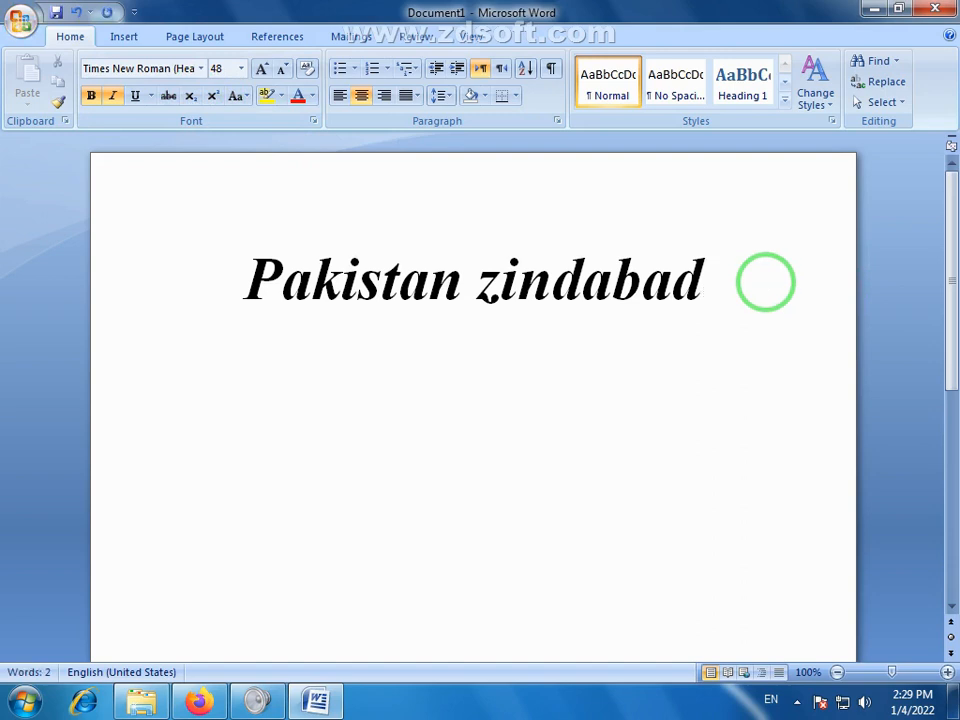
{"action": "key", "text": "Return"}
{"action": "type", "text": "H"}
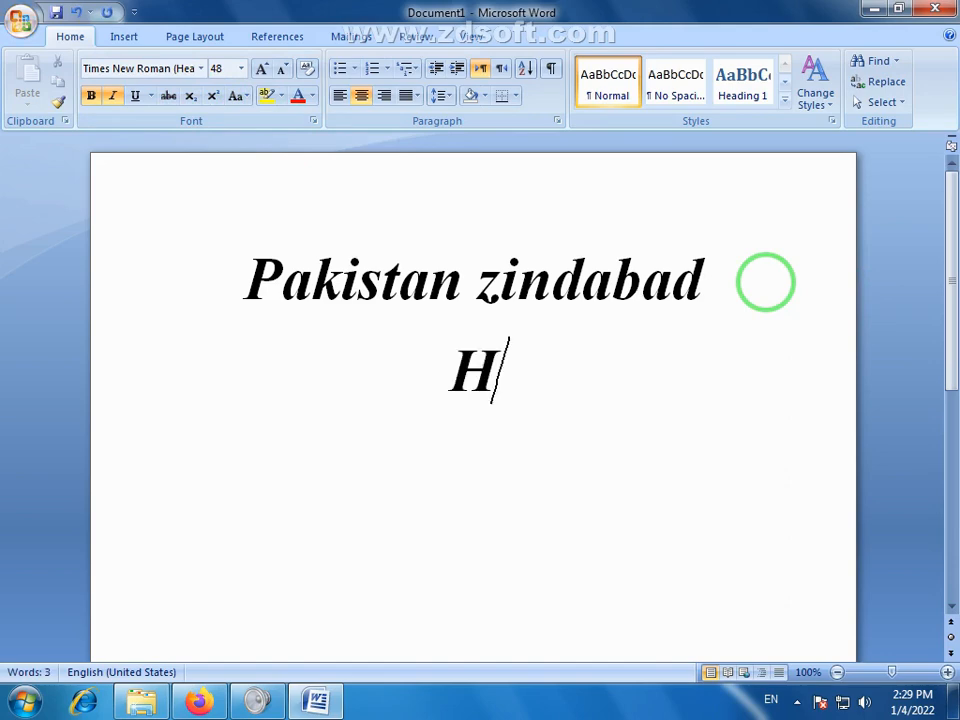
{"action": "type", "text": "20"}
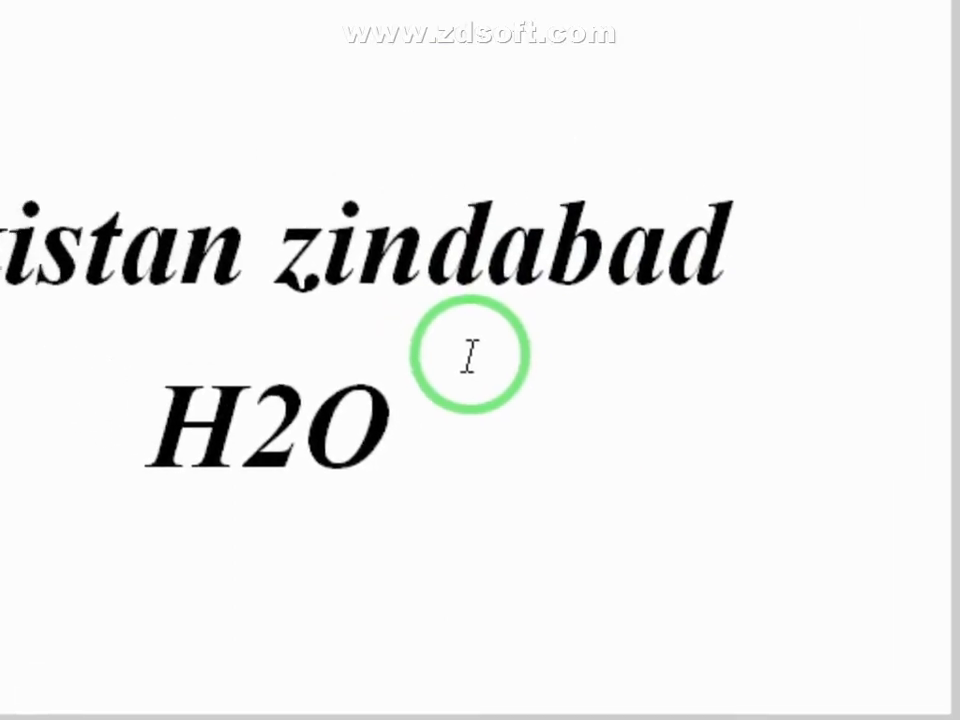
{"action": "key", "text": "ctrl+z"}
{"action": "key", "text": "ctrl+z"}
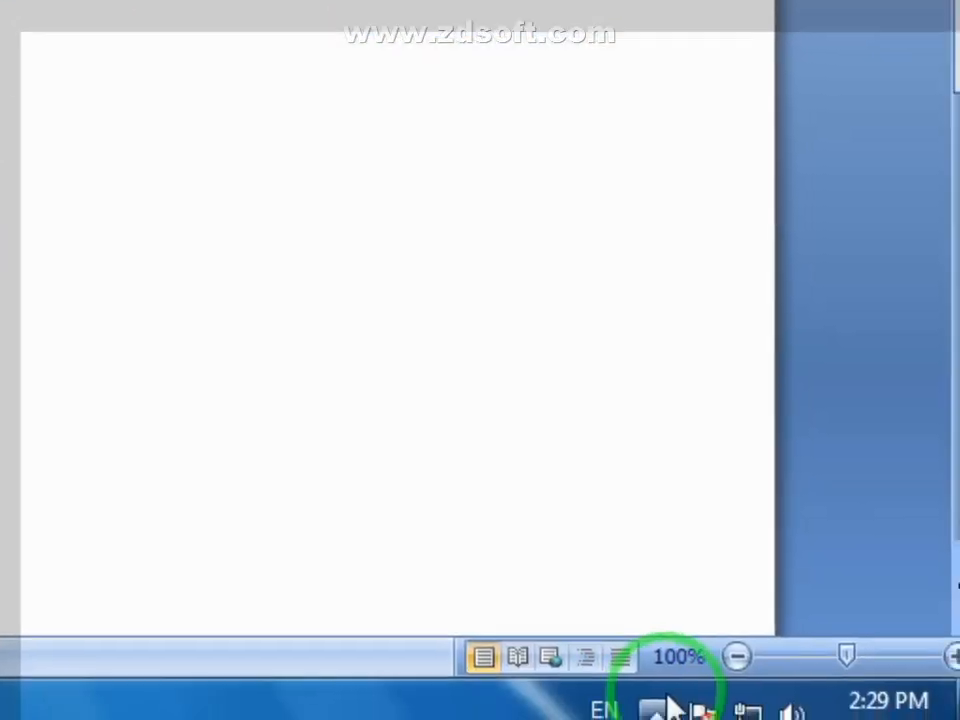
- Switch to ZD Soft Screen Recorder, restore its default settings and exit it despite the running recording
{"action": "left_click", "coordinate": [640, 688]}
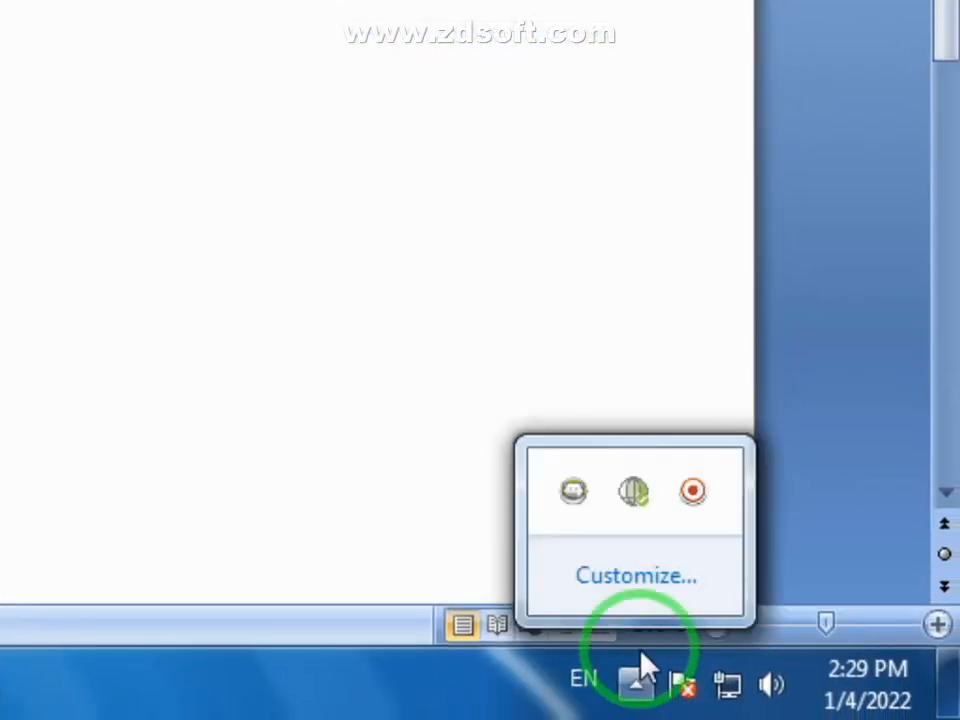
{"action": "right_click", "coordinate": [695, 505]}
{"action": "left_click", "coordinate": [695, 505]}
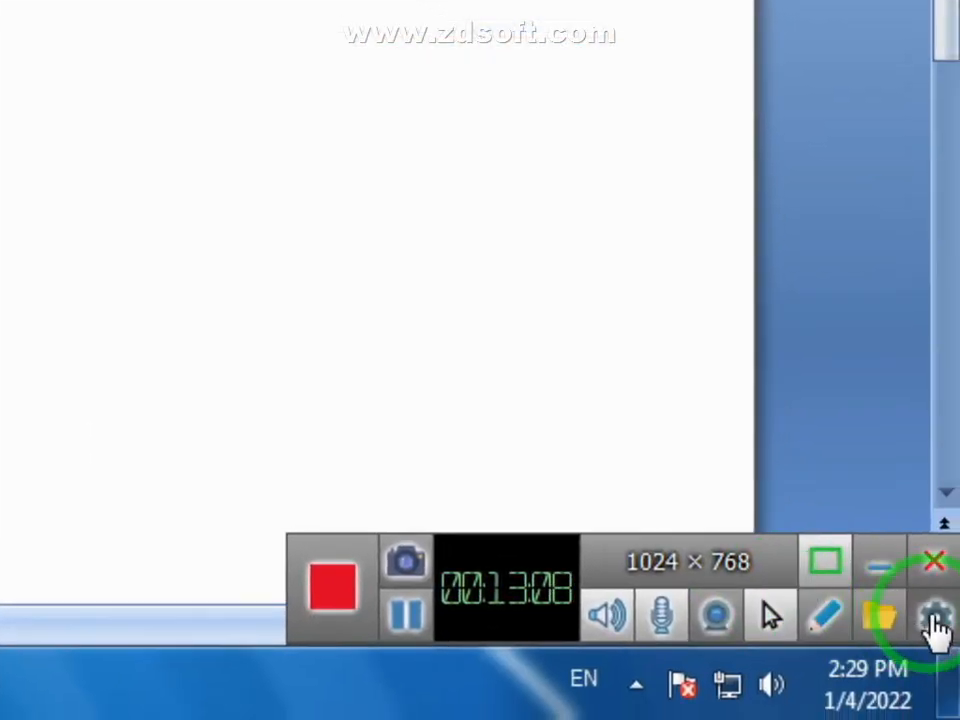
{"action": "left_click", "coordinate": [936, 620]}
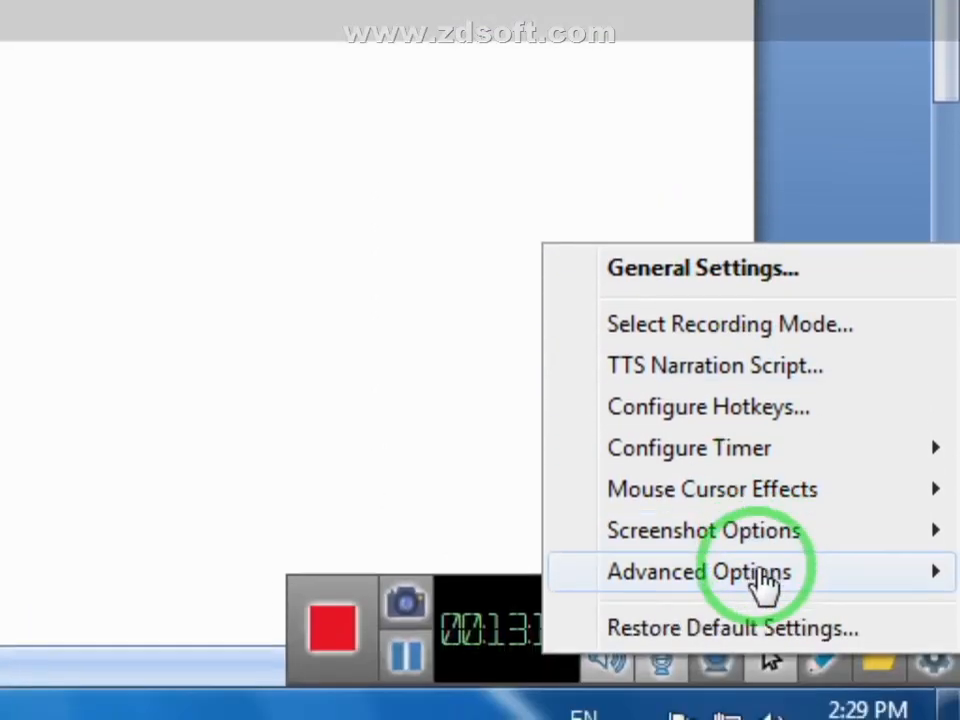
{"action": "left_click", "coordinate": [778, 590]}
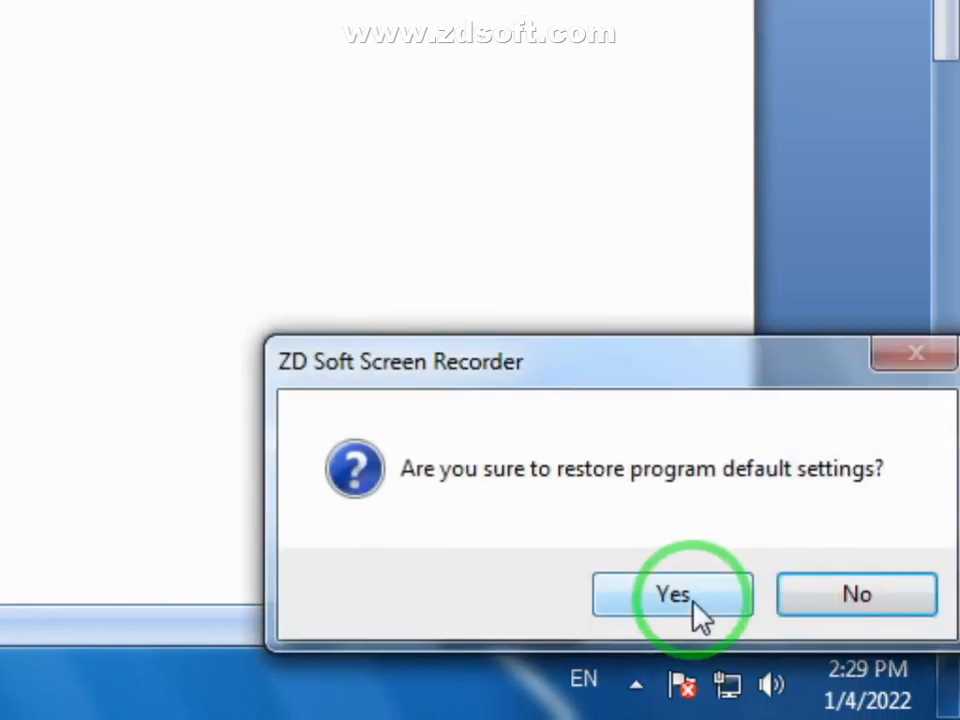
{"action": "left_click", "coordinate": [697, 600]}
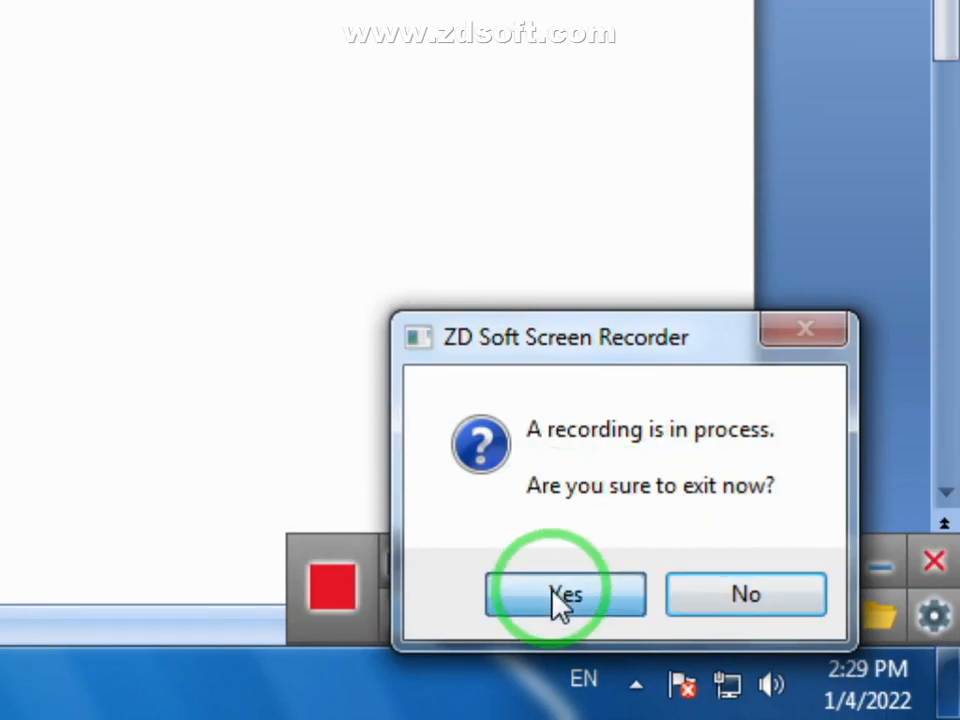
{"action": "left_click", "coordinate": [557, 598]}
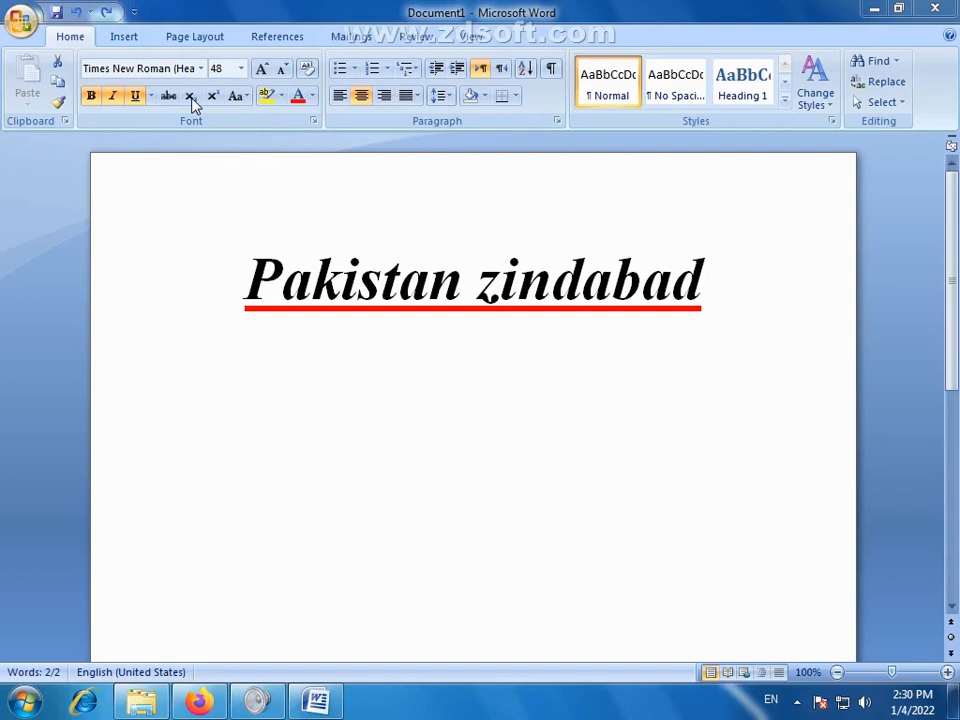
- Add a new line reading "H2O" below the underlined "Pakistan zindabad"
{"action": "key", "text": "ctrl+a"}
{"action": "left_click", "coordinate": [505, 435]}
{"action": "left_click", "coordinate": [705, 326]}
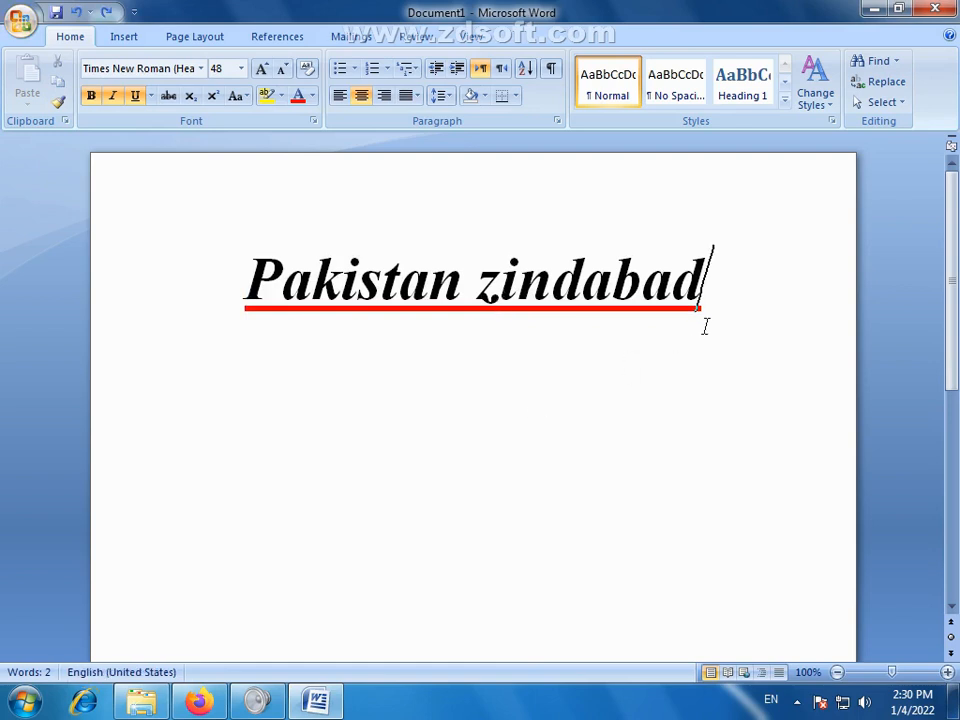
{"action": "key", "text": "Return"}
{"action": "type", "text": "h"}
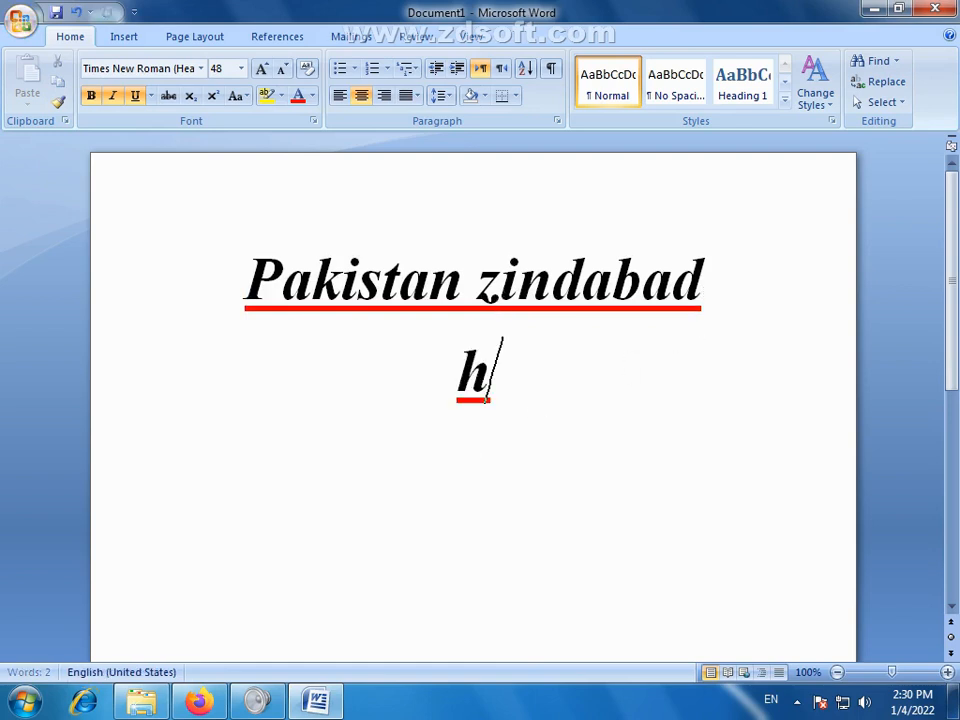
{"action": "key", "text": "BackSpace"}
{"action": "key", "text": "BackSpace"}
{"action": "key", "text": "Return"}
{"action": "type", "text": "H2"}
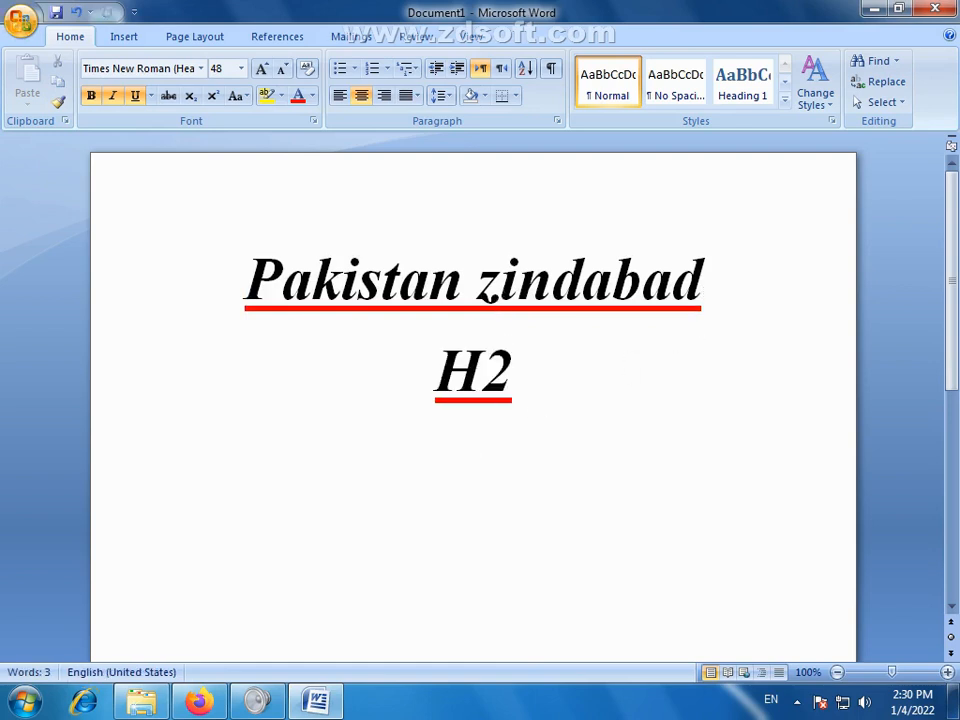
{"action": "type", "text": "O"}
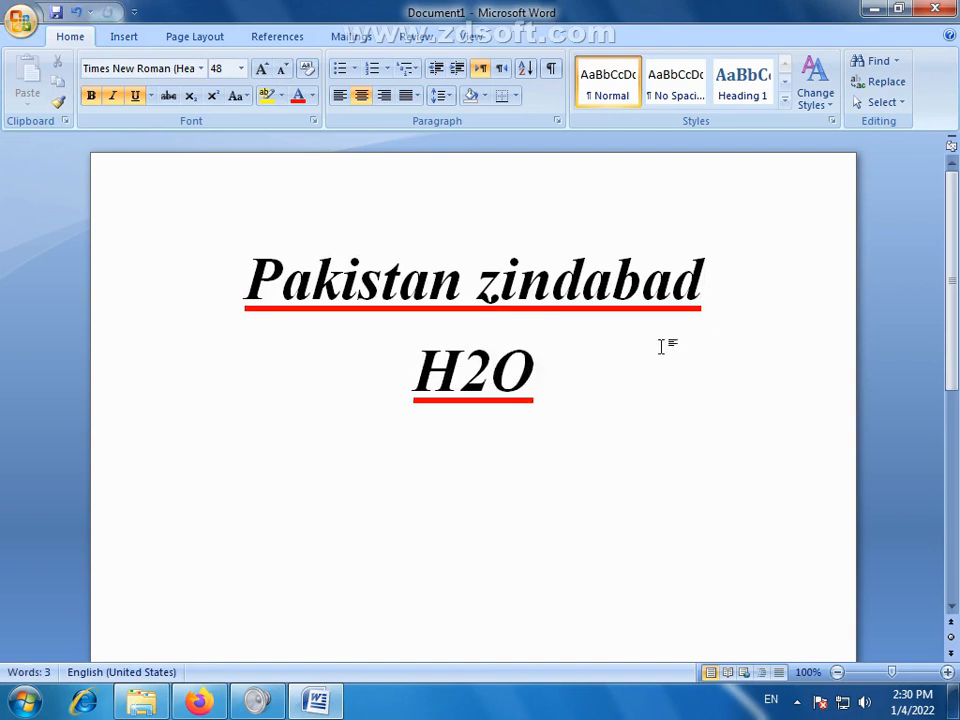
- Remove the underline from "H2O" and enlarge its font size to 130
{"action": "triple_click", "coordinate": [538, 386]}
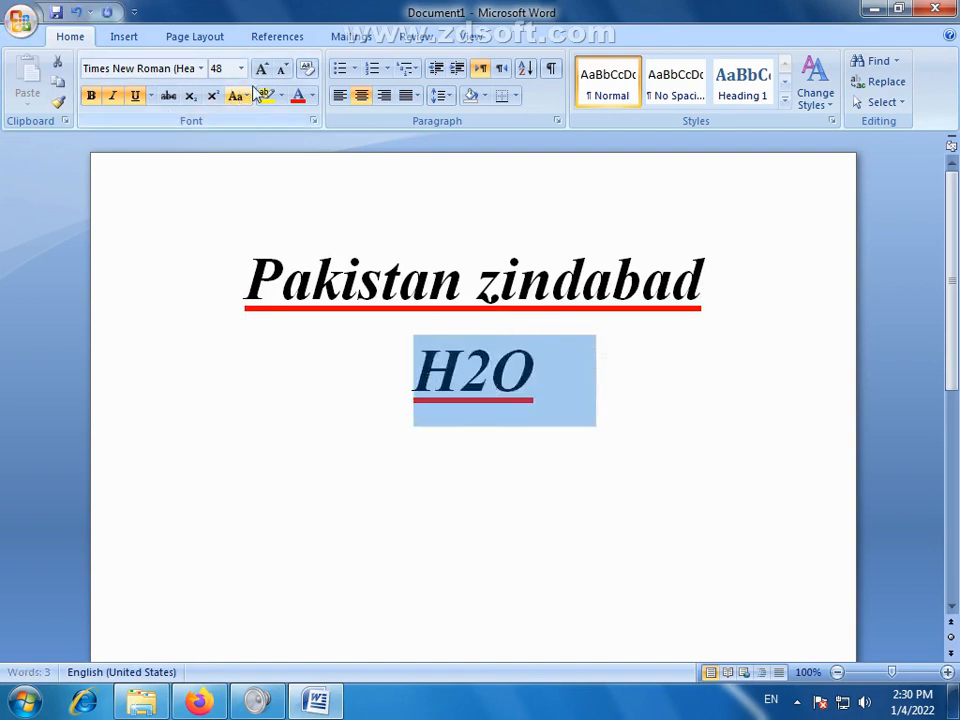
{"action": "left_click", "coordinate": [135, 96]}
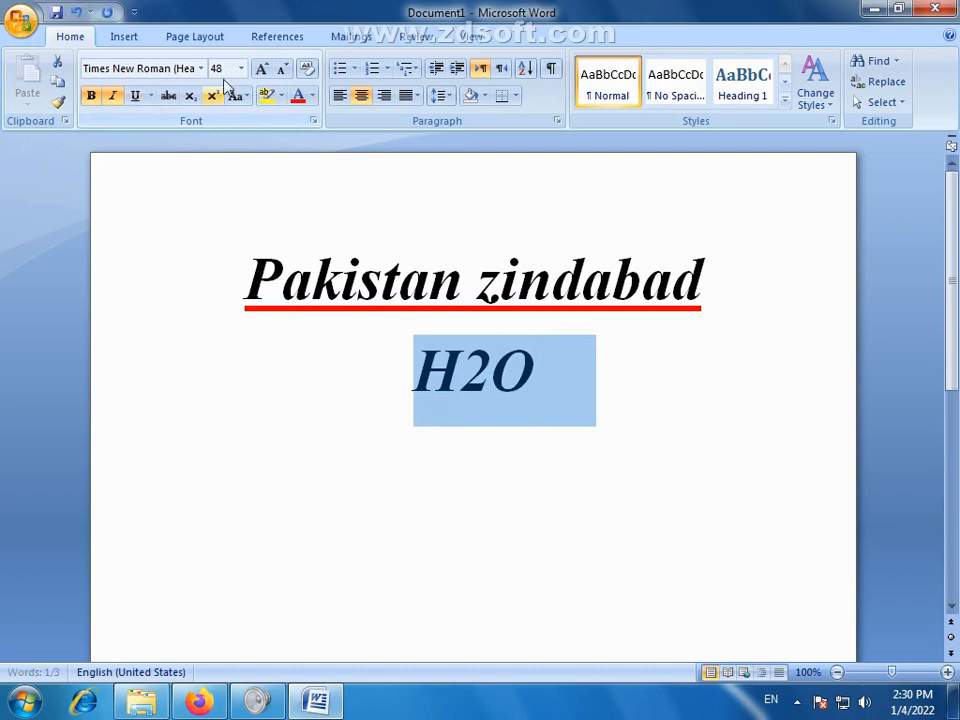
{"action": "left_click", "coordinate": [261, 69]}
{"action": "left_click", "coordinate": [261, 69]}
{"action": "left_click", "coordinate": [261, 69]}
{"action": "left_click", "coordinate": [261, 69]}
{"action": "left_click", "coordinate": [261, 69]}
{"action": "left_click", "coordinate": [261, 69]}
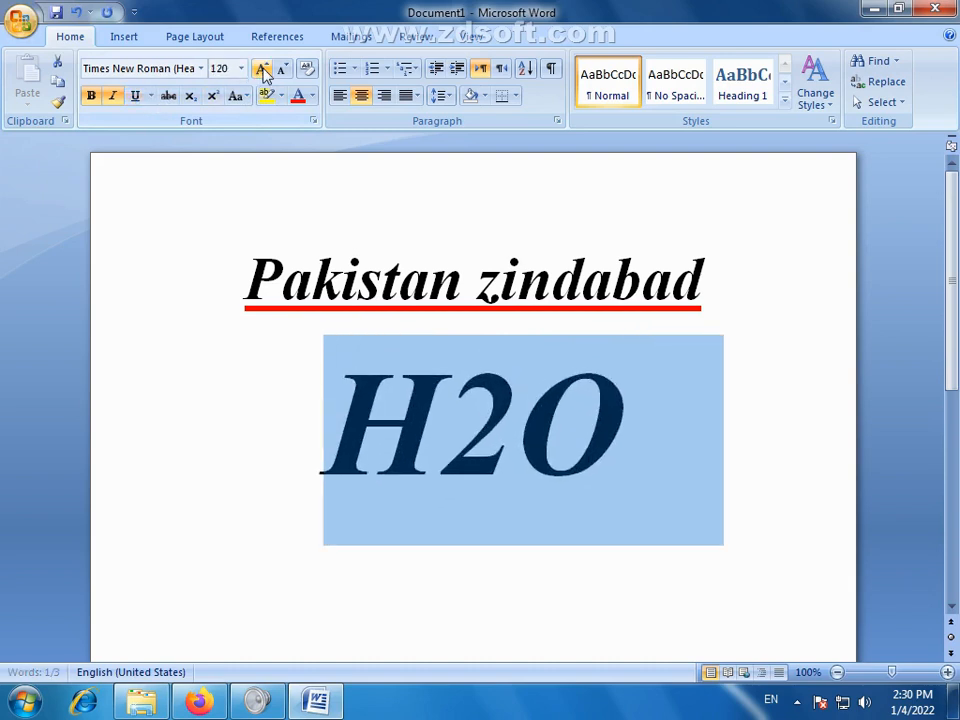
{"action": "left_click", "coordinate": [261, 69]}
{"action": "left_click", "coordinate": [363, 482]}
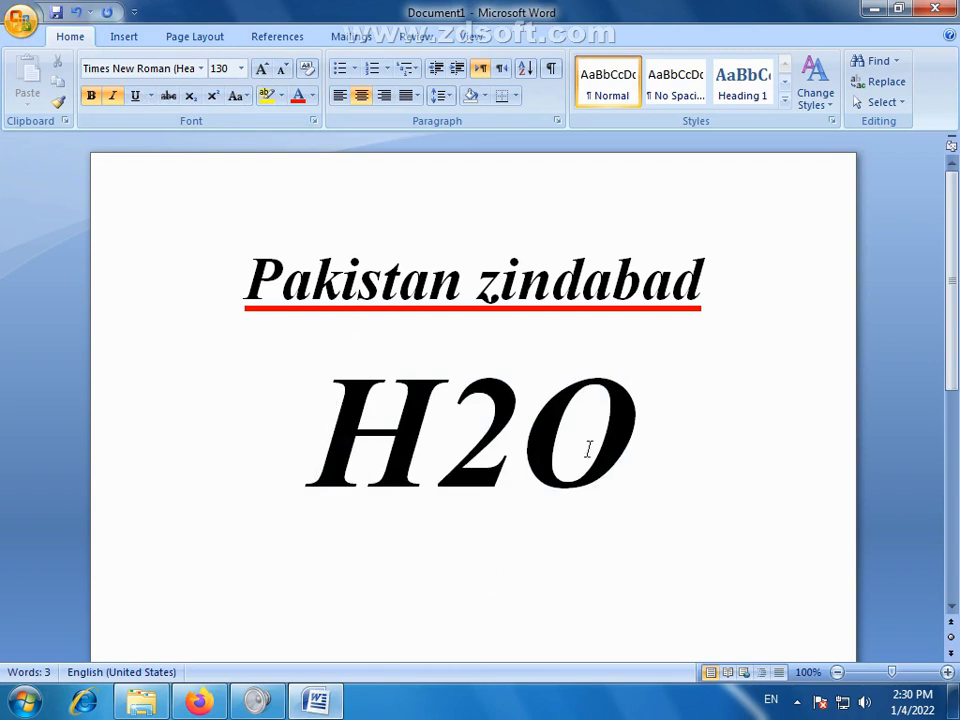
- Format only the "2" in "H2O" as subscript
{"action": "left_click_drag", "start_coordinate": [589, 450], "coordinate": [390, 448]}
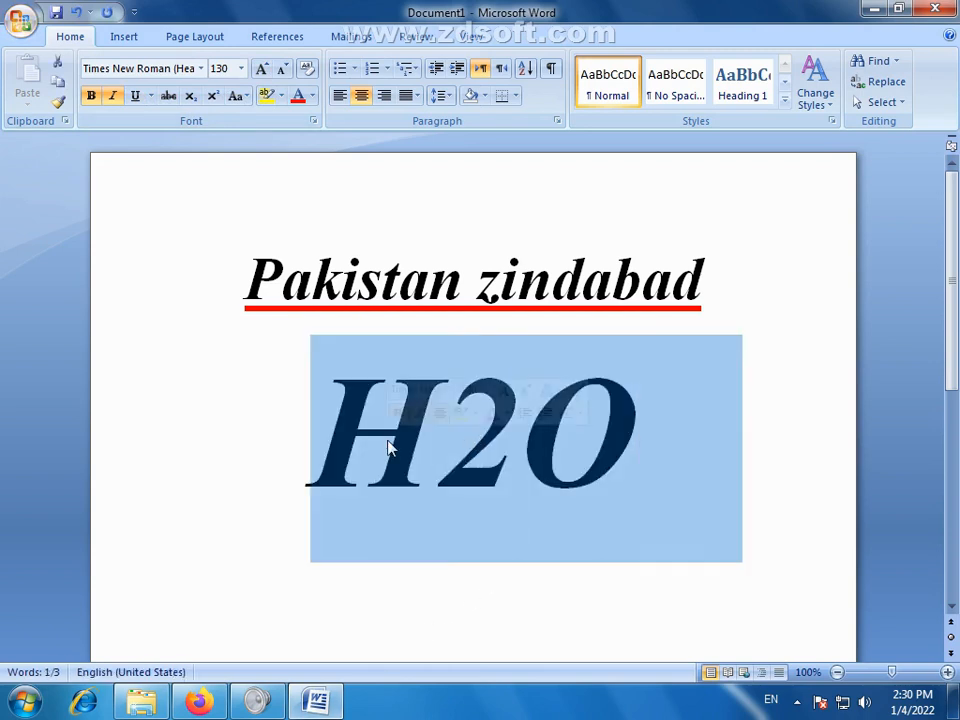
{"action": "left_click", "coordinate": [514, 437]}
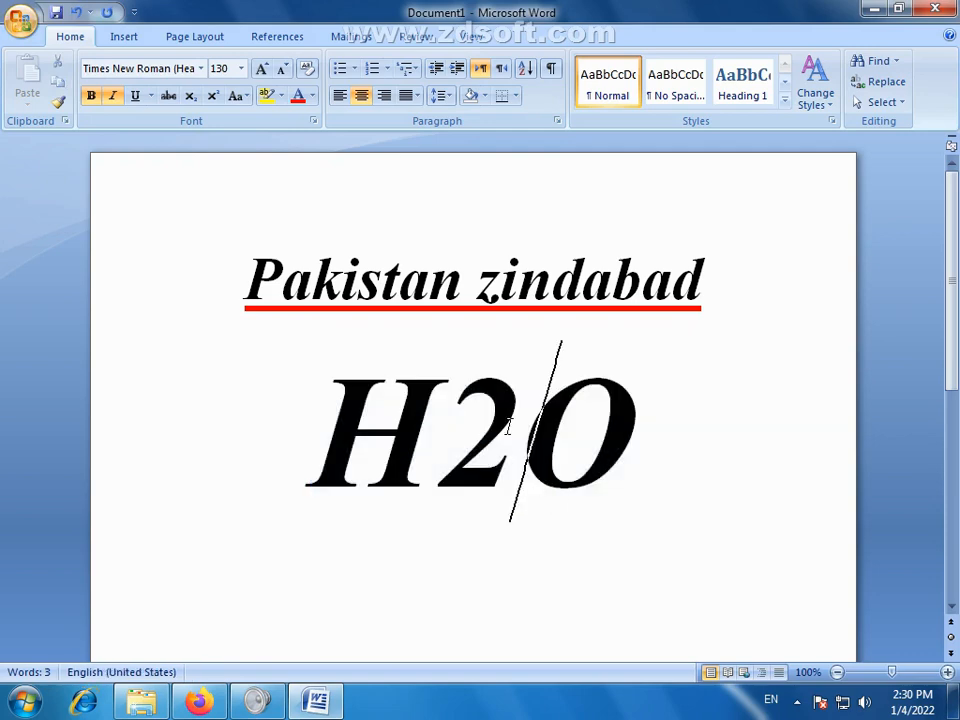
{"action": "key", "text": "shift+Left"}
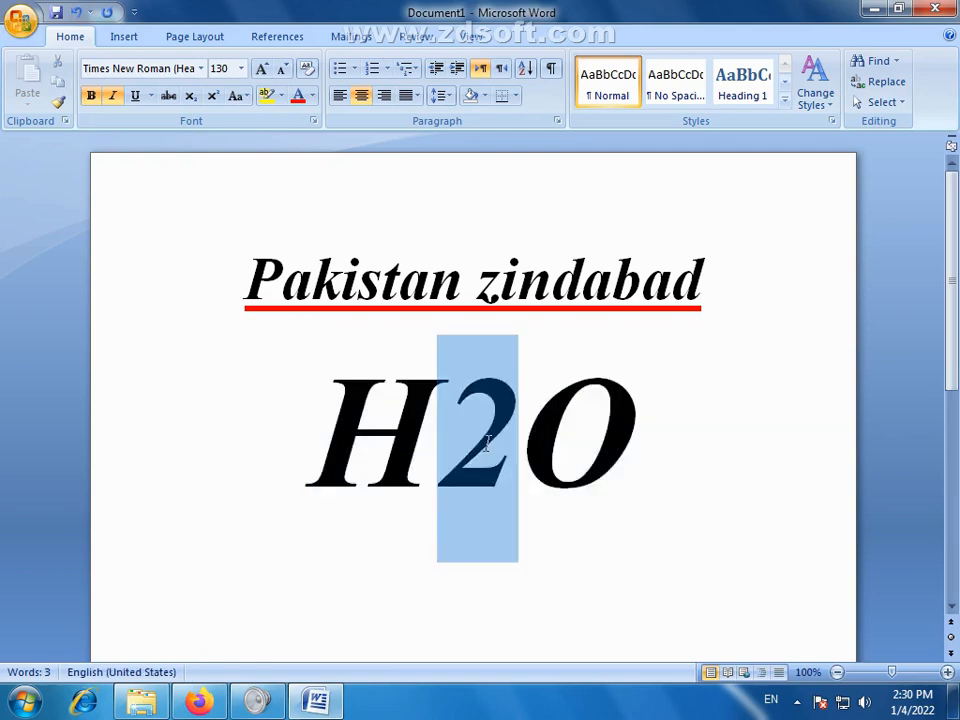
{"action": "left_click", "coordinate": [190, 98]}
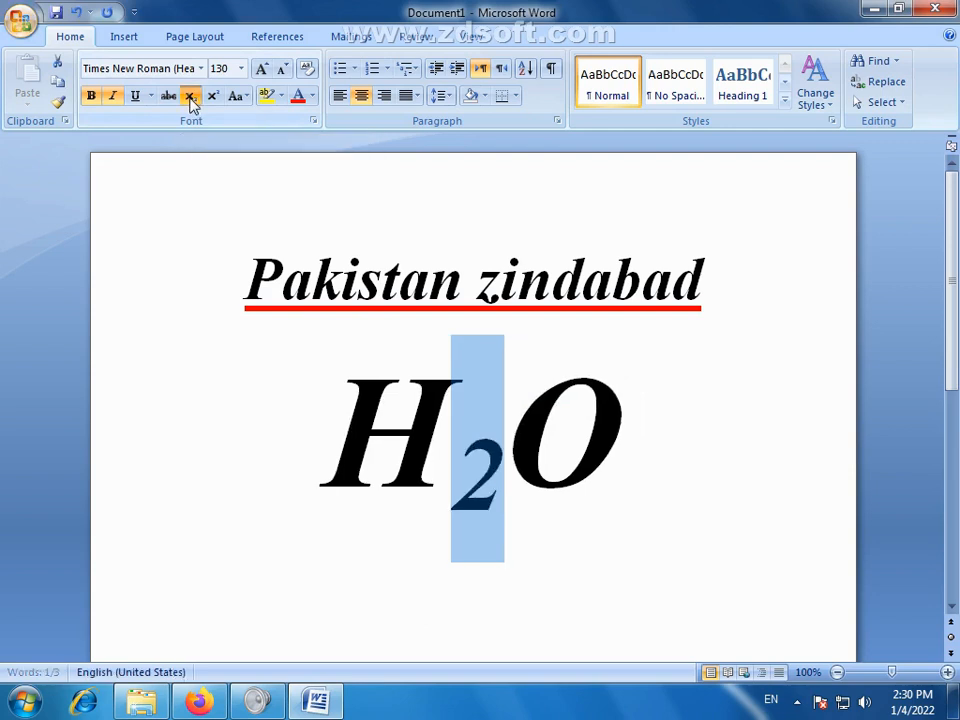
{"action": "left_click", "coordinate": [660, 561]}
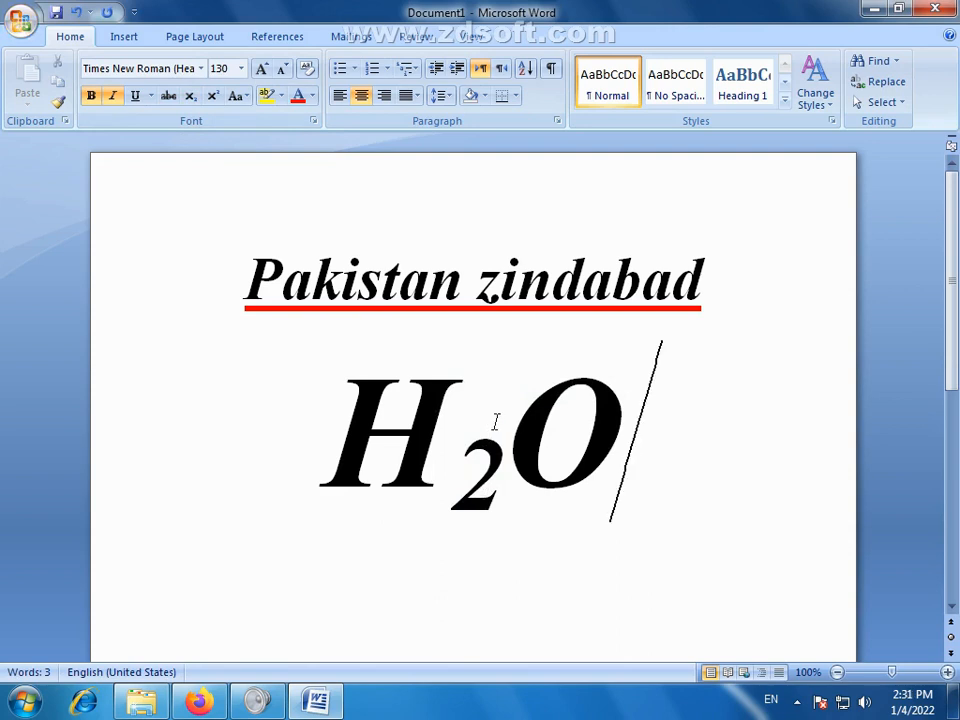
- Add a new line reading "1ST" below "H2O"
{"action": "left_click_drag", "start_coordinate": [505, 482], "coordinate": [478, 484]}
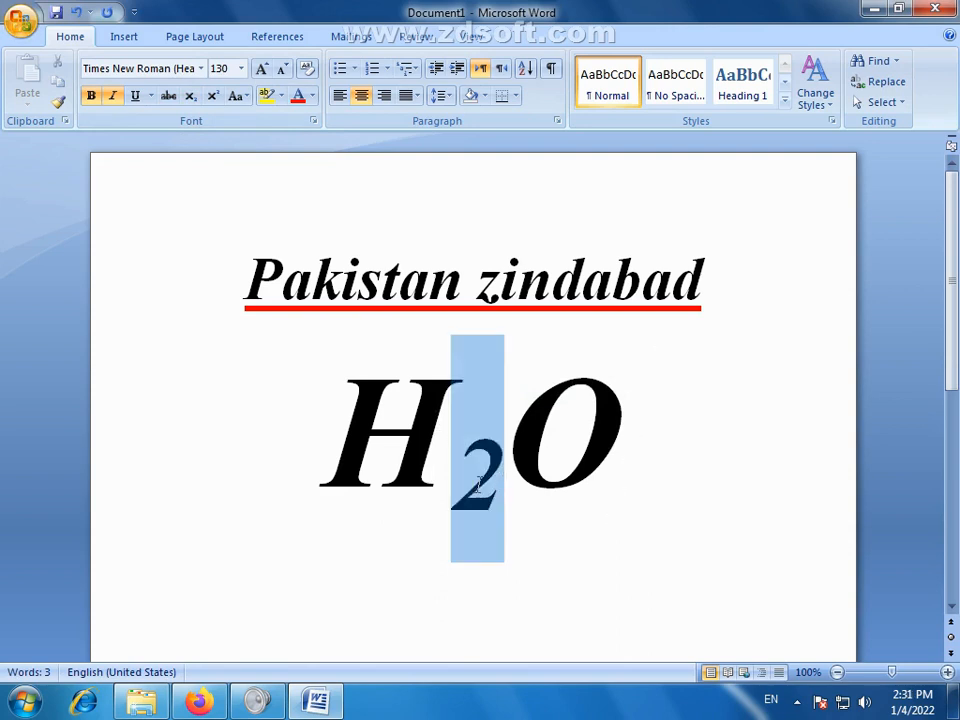
{"action": "left_click", "coordinate": [696, 478]}
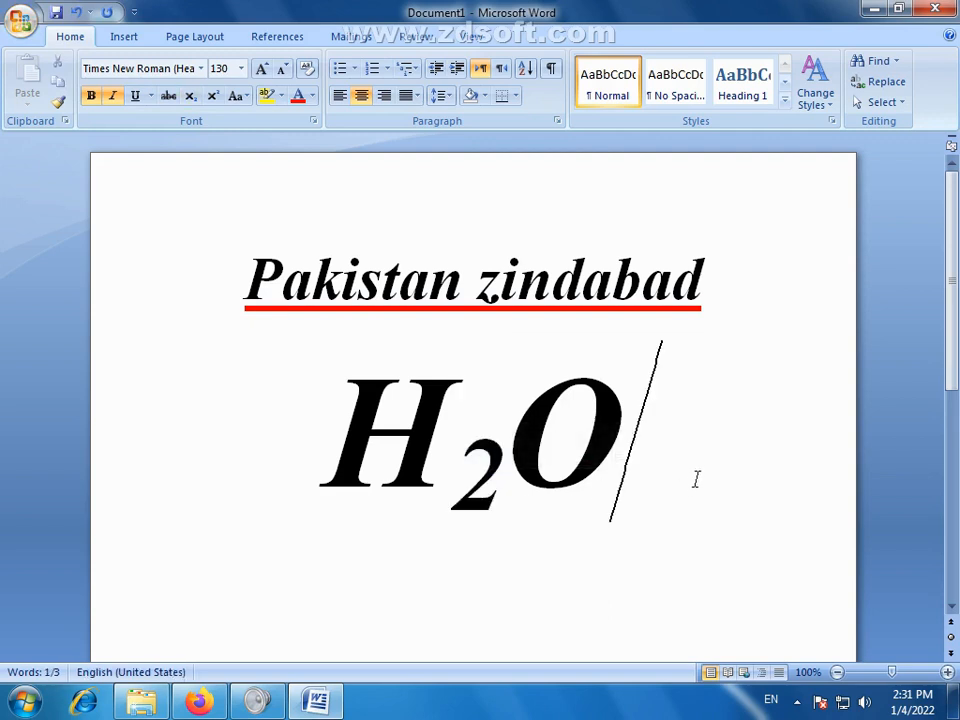
{"action": "key", "text": "Return"}
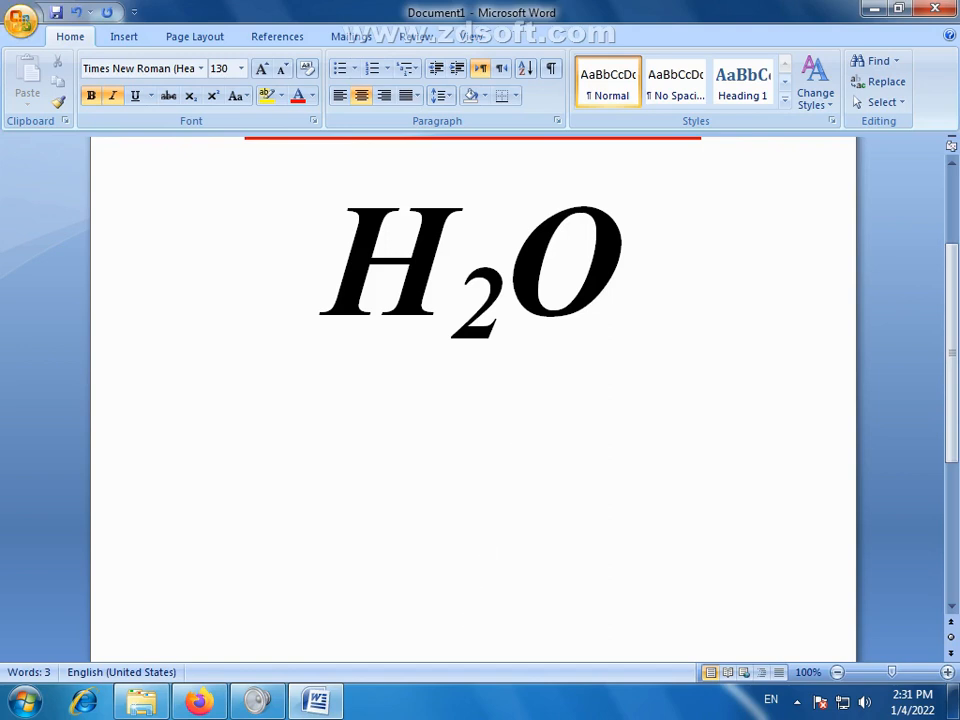
{"action": "type", "text": "1"}
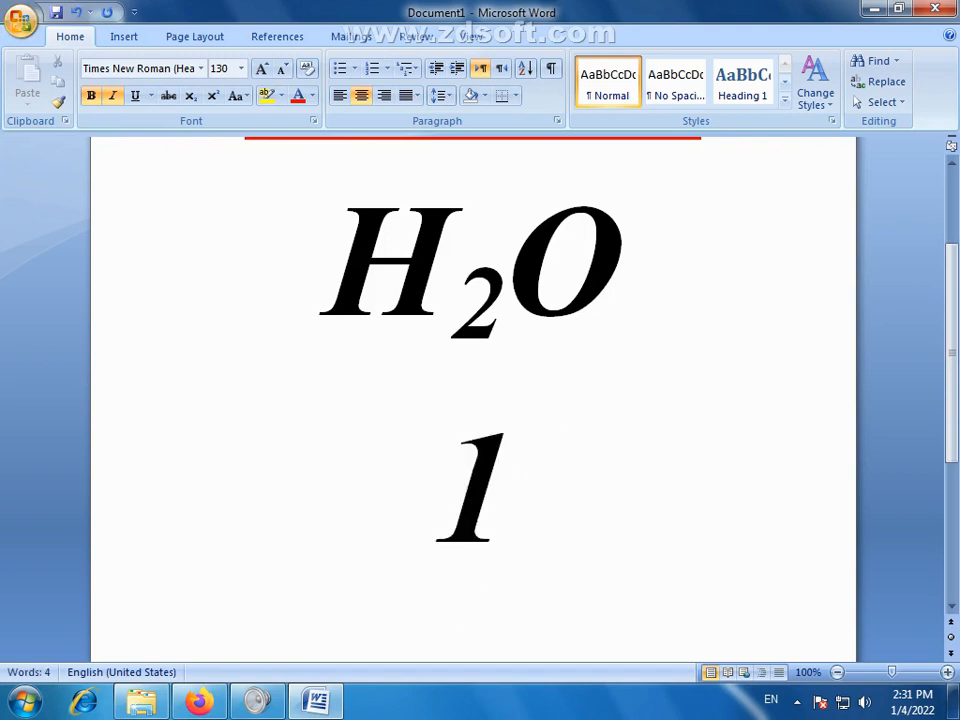
{"action": "type", "text": "ST"}
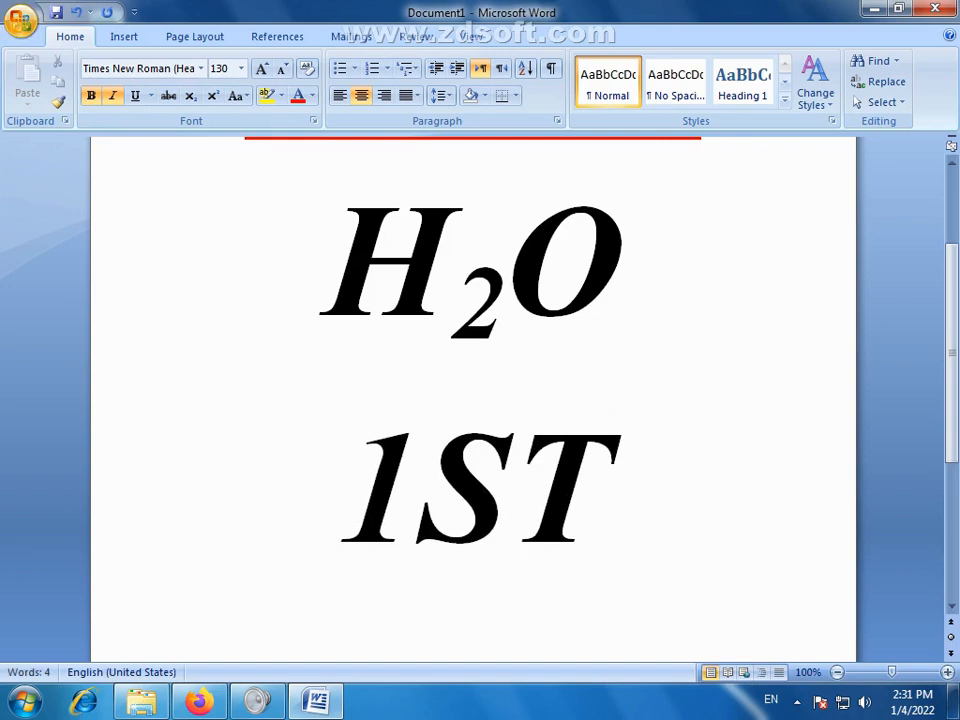
- Format only the "ST" in "1ST" as superscript
{"action": "left_click_drag", "start_coordinate": [620, 484], "coordinate": [445, 505]}
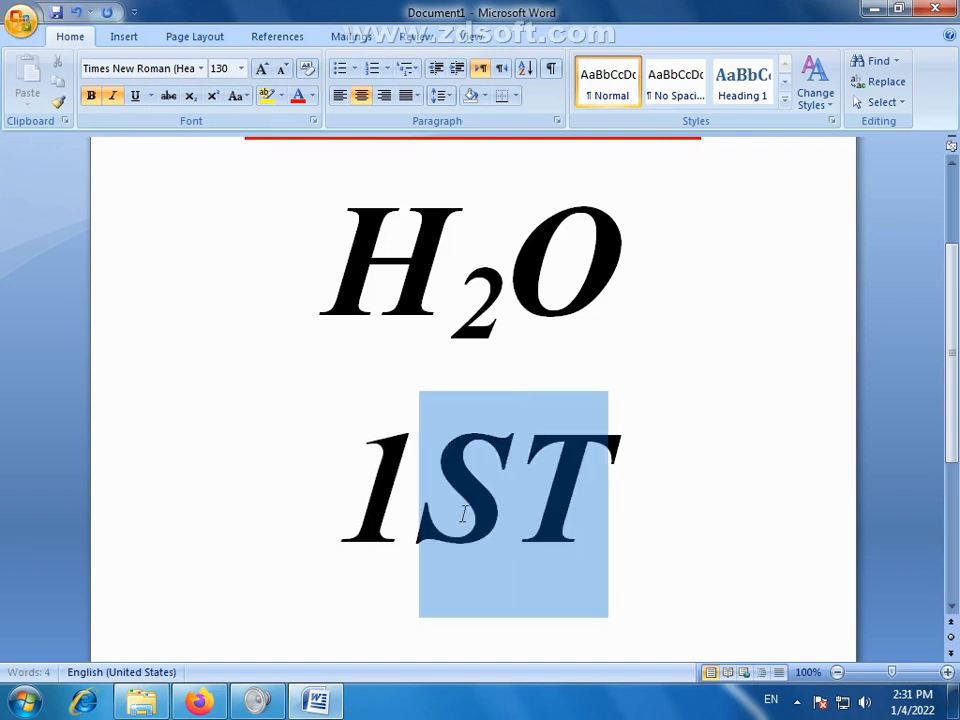
{"action": "left_click", "coordinate": [214, 97]}
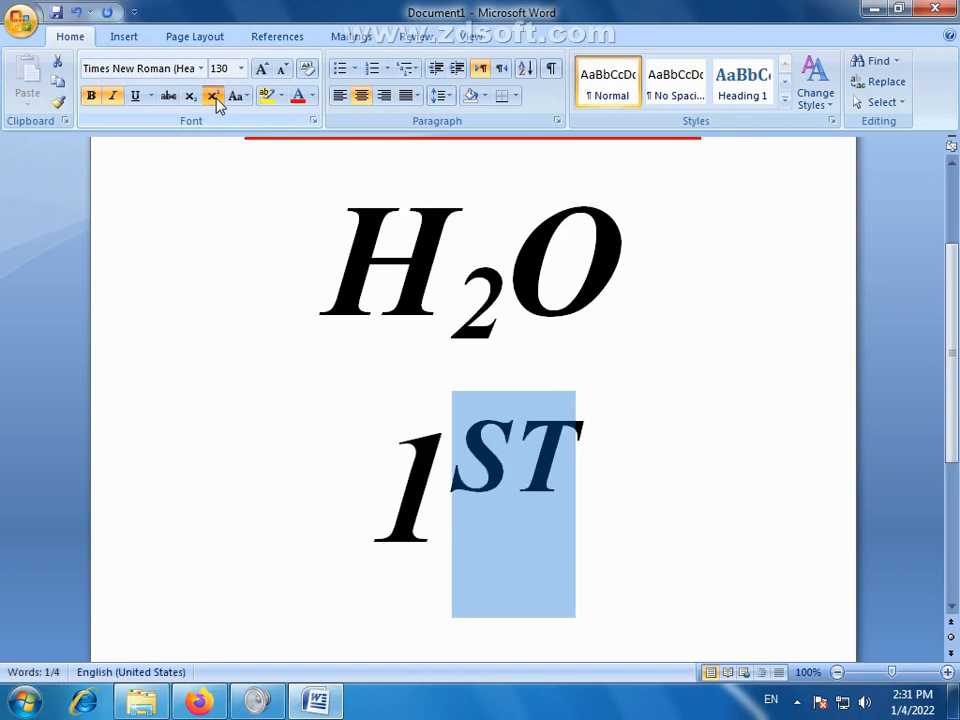
{"action": "left_click", "coordinate": [624, 467]}
- Add a new line reading "2ND" below "1ST"
{"action": "key", "text": "Return"}
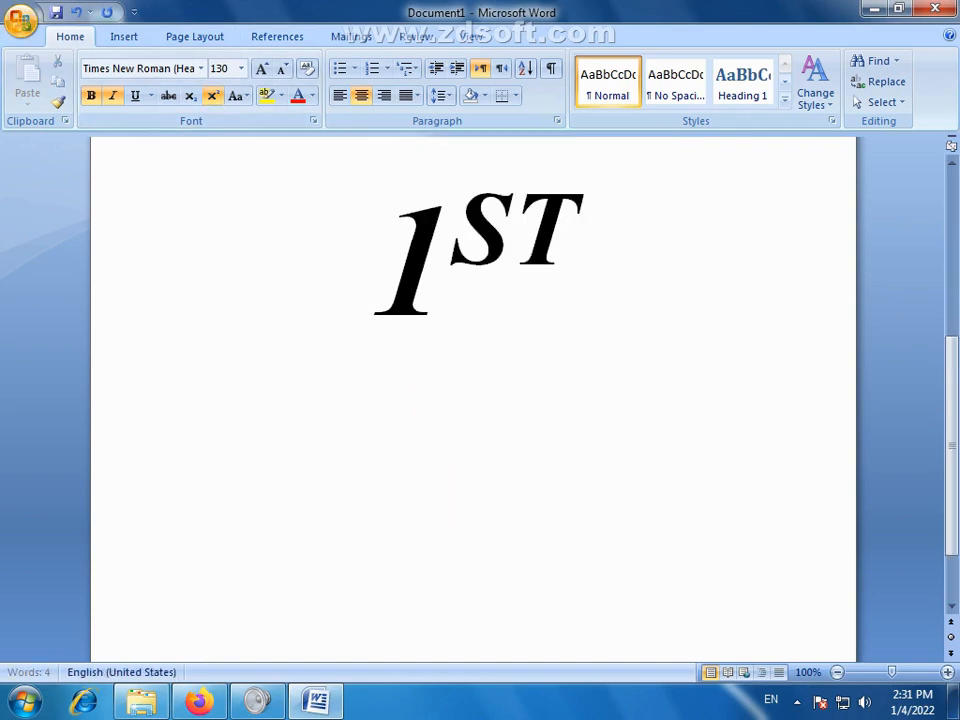
{"action": "type", "text": "2ND"}
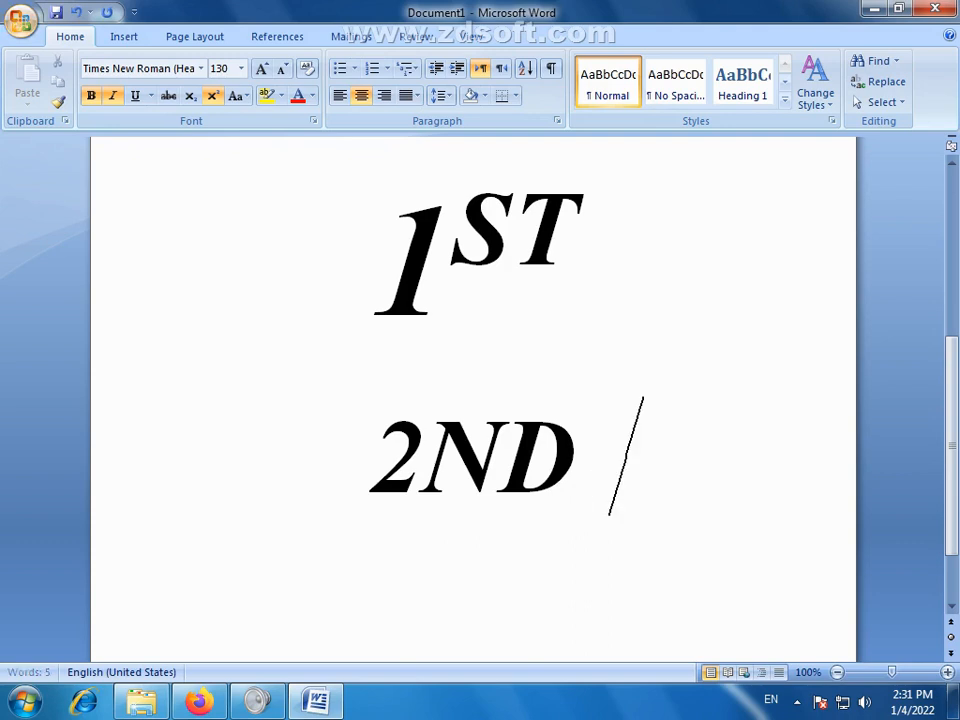
{"action": "key", "text": "BackSpace"}
{"action": "key", "text": "BackSpace"}
{"action": "key", "text": "BackSpace"}
{"action": "type", "text": "N"}
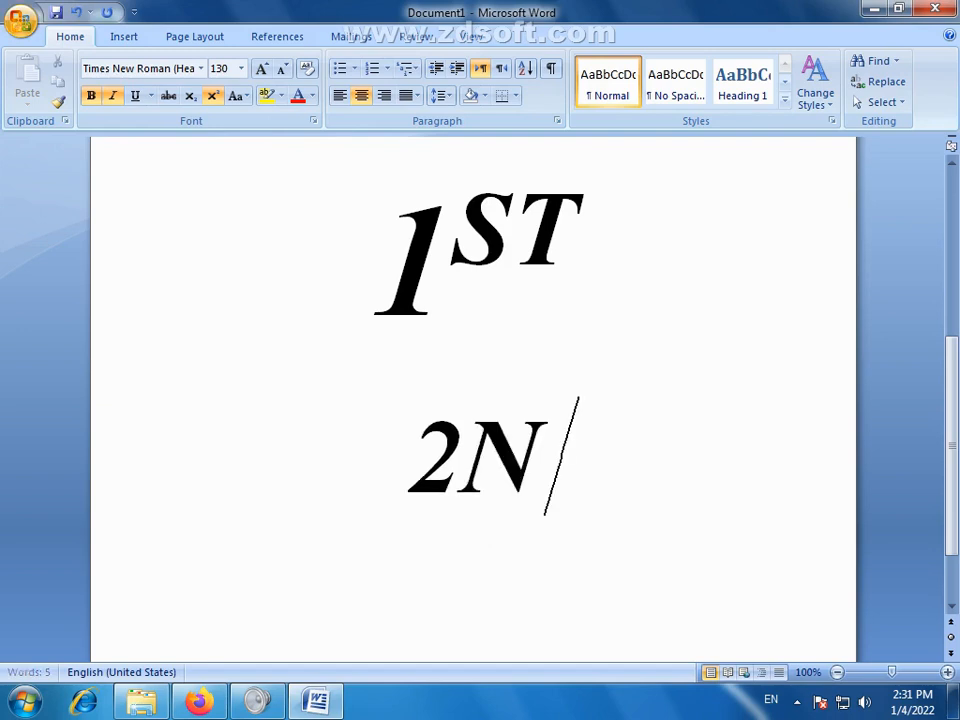
{"action": "type", "text": "D"}
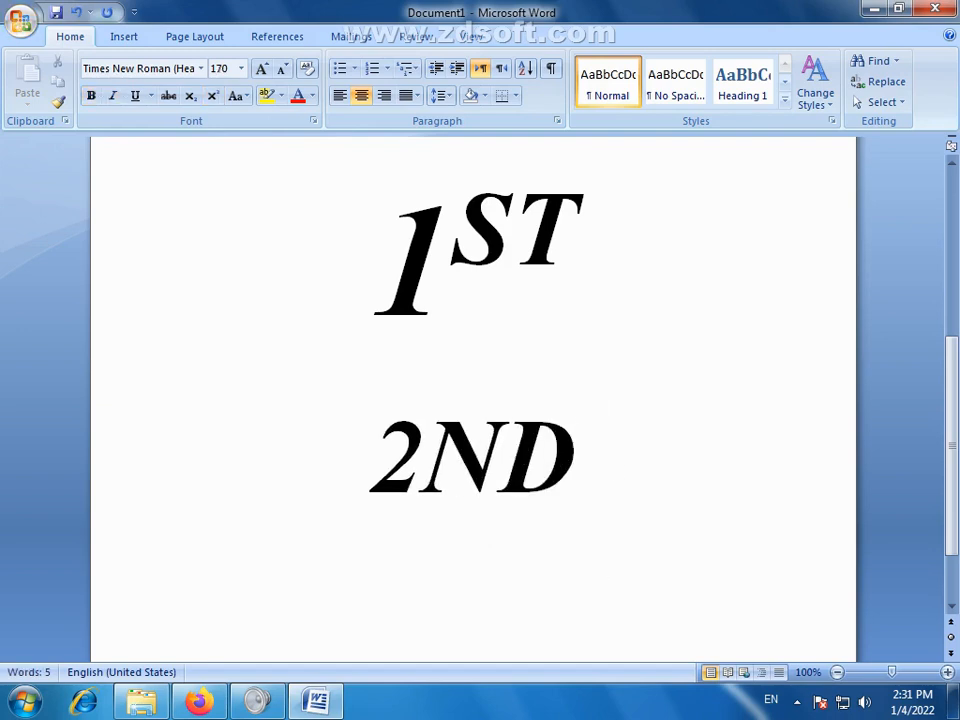
- Remove the superscript from the whole "2ND", retype it at normal height and format only its "ND" as superscript
{"action": "left_click_drag", "start_coordinate": [598, 446], "coordinate": [424, 450]}
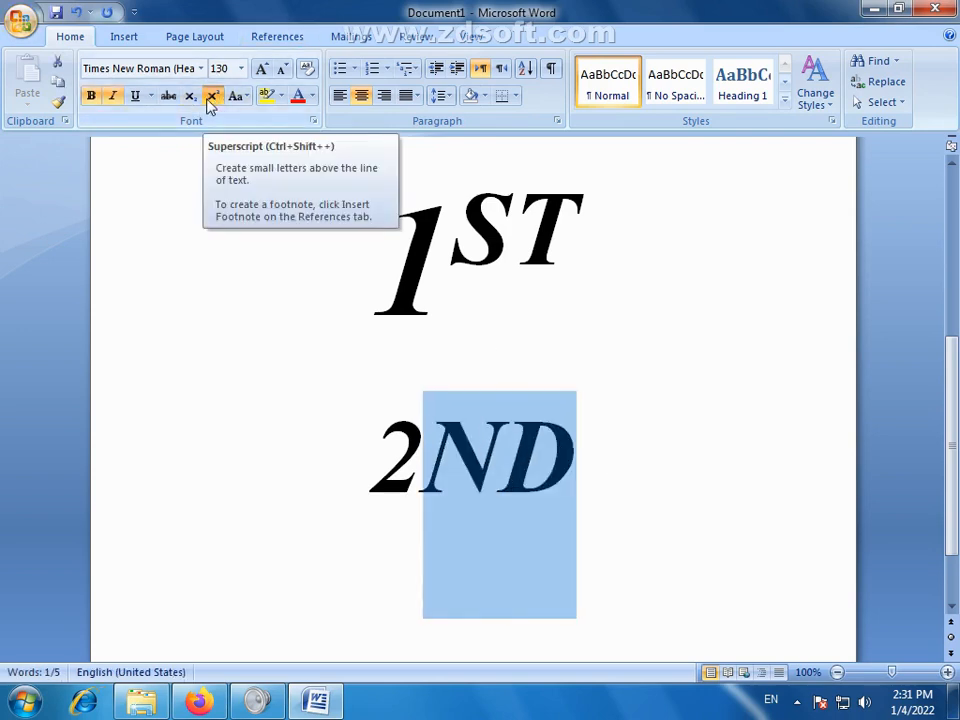
{"action": "left_click", "coordinate": [460, 445]}
{"action": "left_click", "coordinate": [608, 448]}
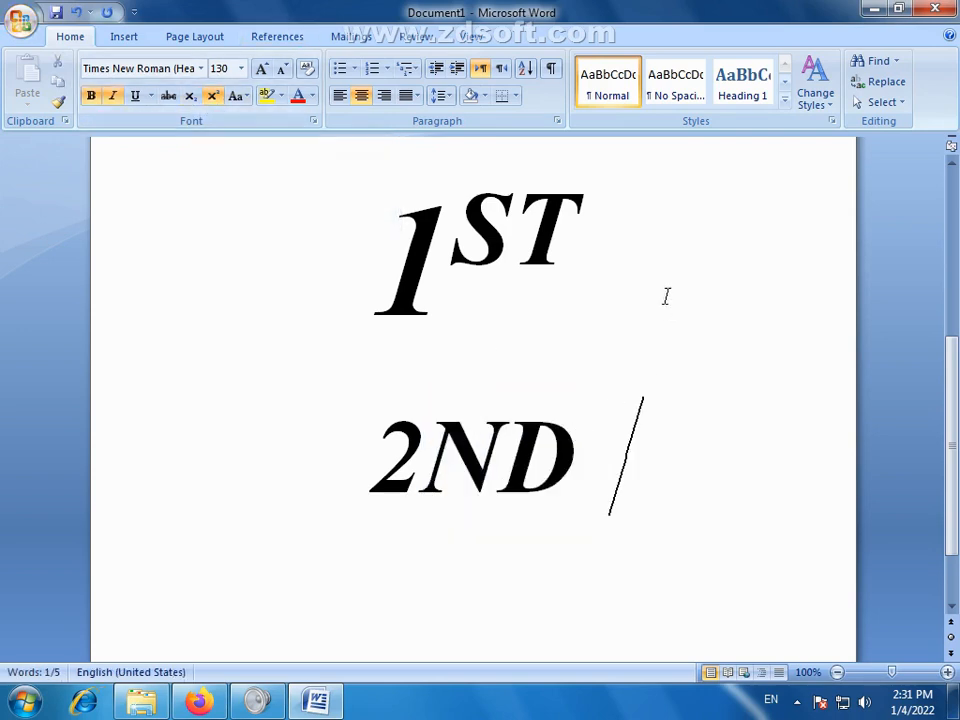
{"action": "double_click", "coordinate": [574, 467]}
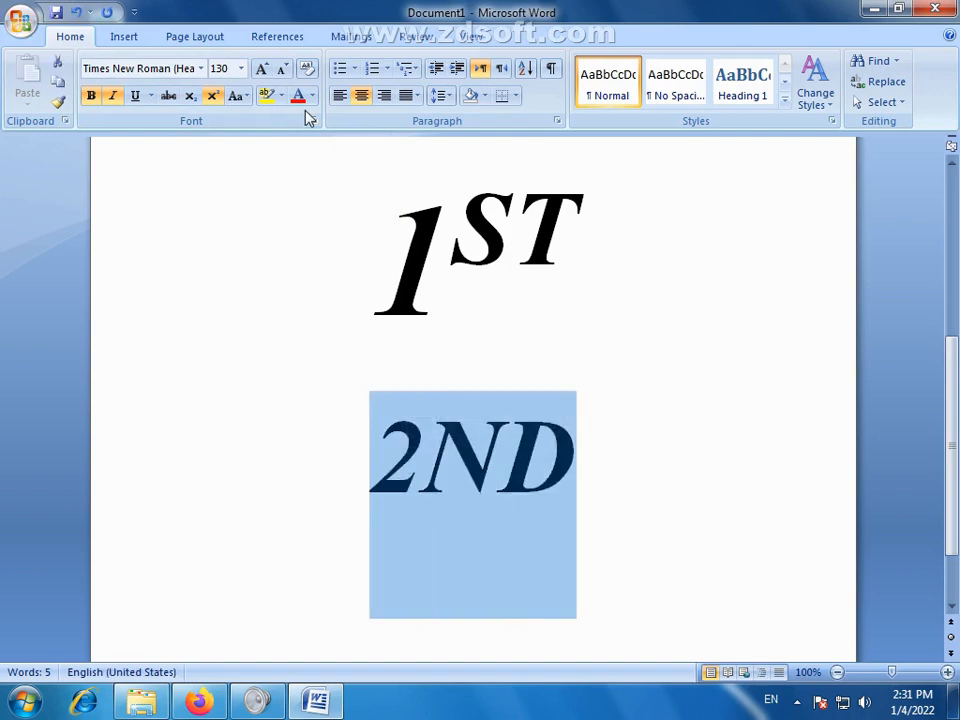
{"action": "left_click", "coordinate": [214, 98]}
{"action": "left_click", "coordinate": [456, 438]}
{"action": "left_click", "coordinate": [625, 508]}
{"action": "left_click_drag", "start_coordinate": [501, 490], "coordinate": [349, 486]}
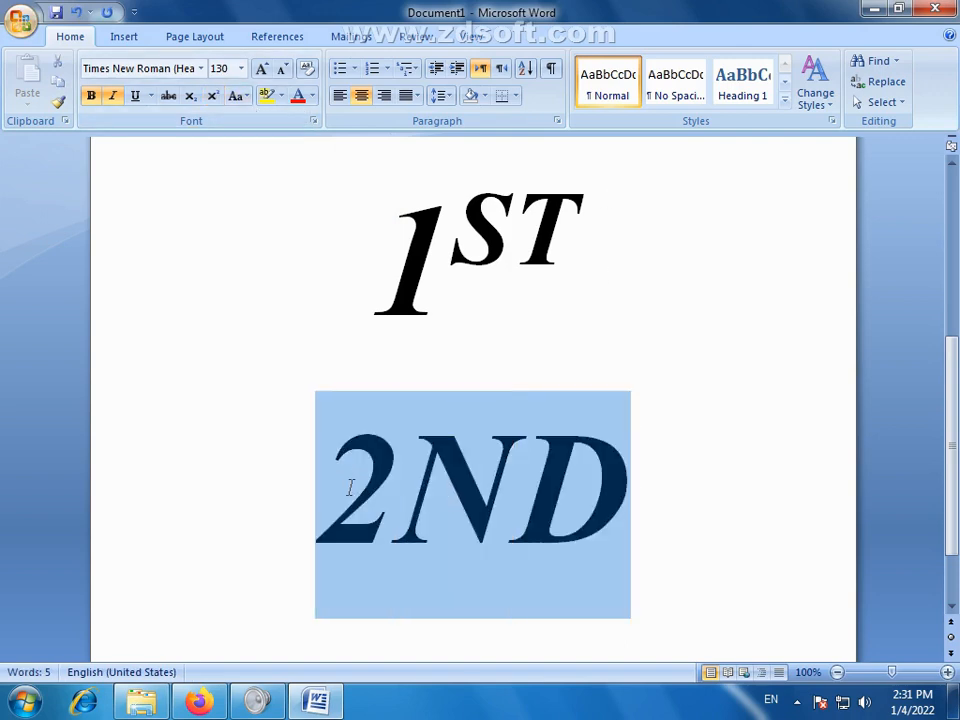
{"action": "type", "text": "2ND"}
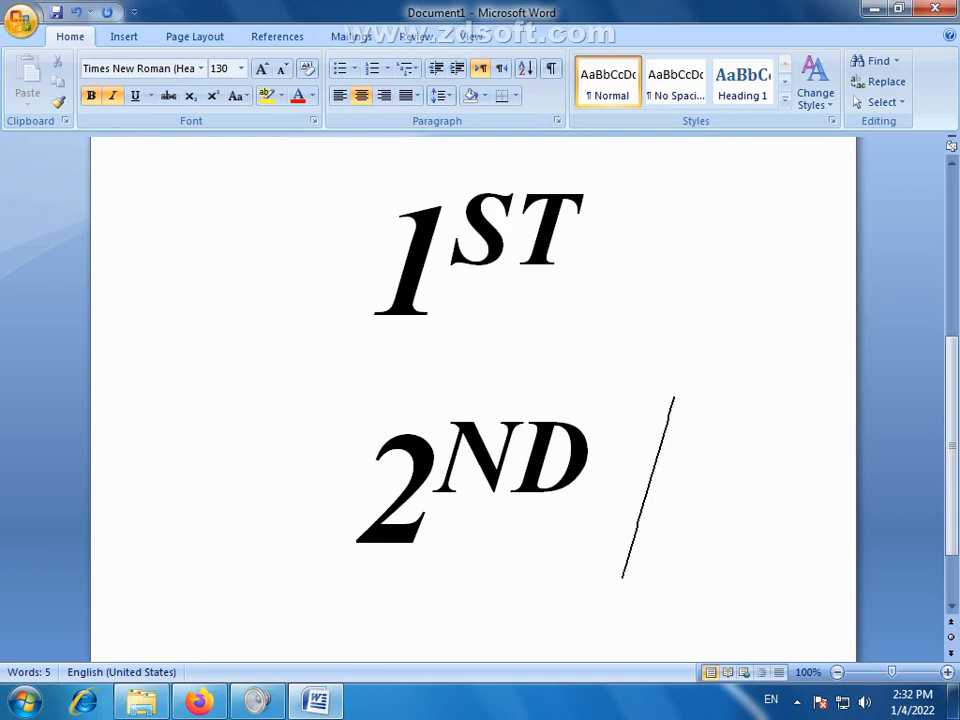
- Delete the "H2O", "1ST" and "2ND" text below the underlined "Pakistan zindabad"
{"action": "left_click_drag", "start_coordinate": [538, 514], "coordinate": [399, 399]}
{"action": "key", "text": "Delete"}
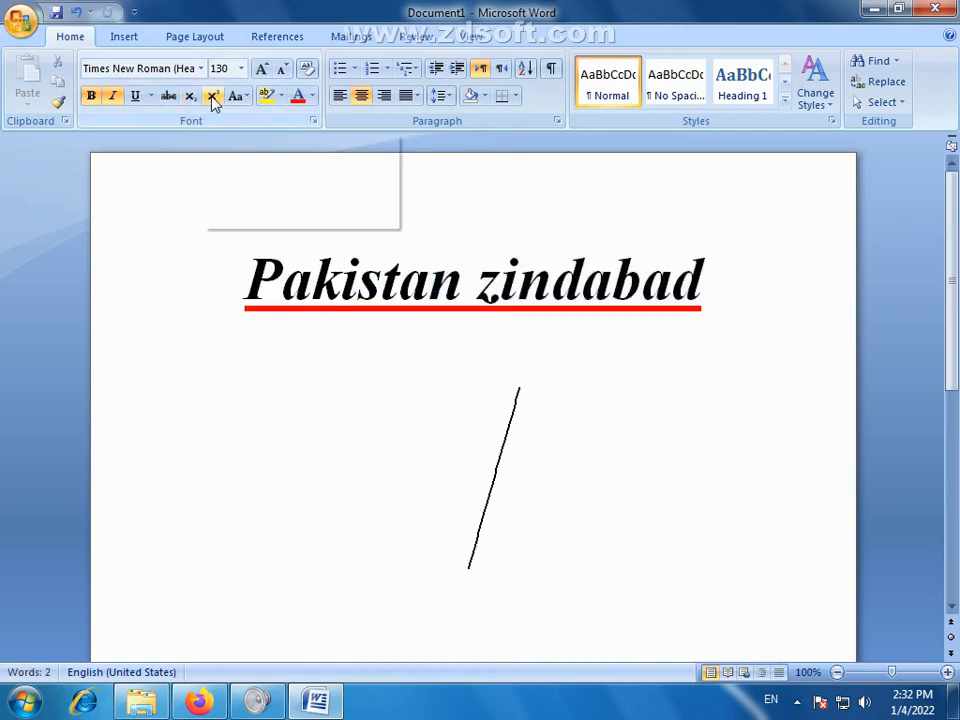
{"action": "left_click", "coordinate": [532, 447]}
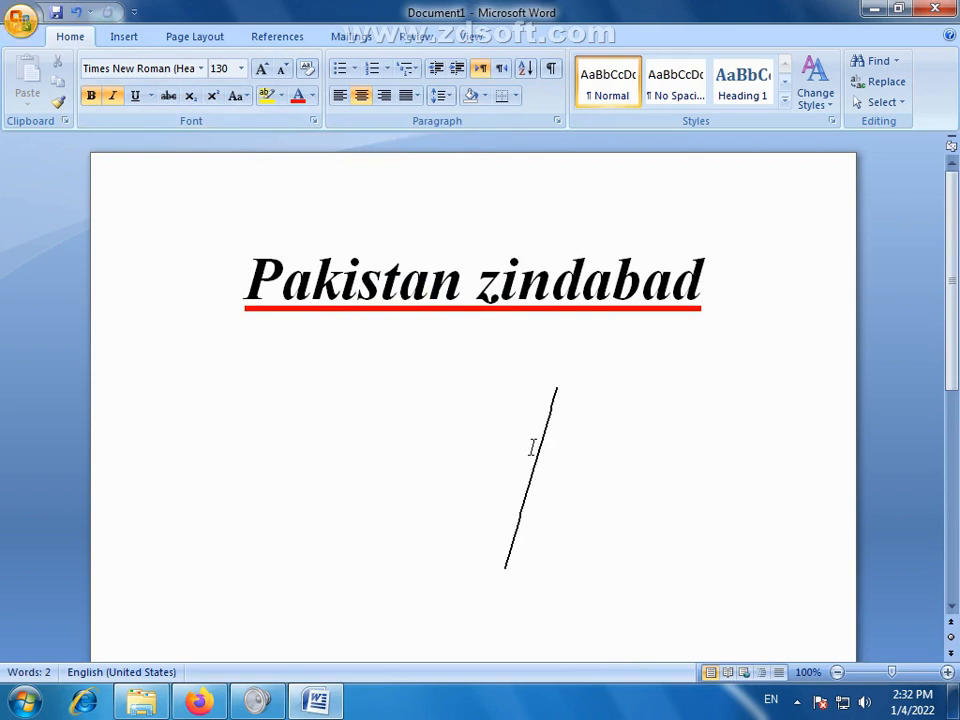
- Clear all formatting from "Pakistan zindabad" and the empty line below it
{"action": "left_click_drag", "start_coordinate": [560, 444], "coordinate": [54, 184]}
{"action": "left_click", "coordinate": [283, 70]}
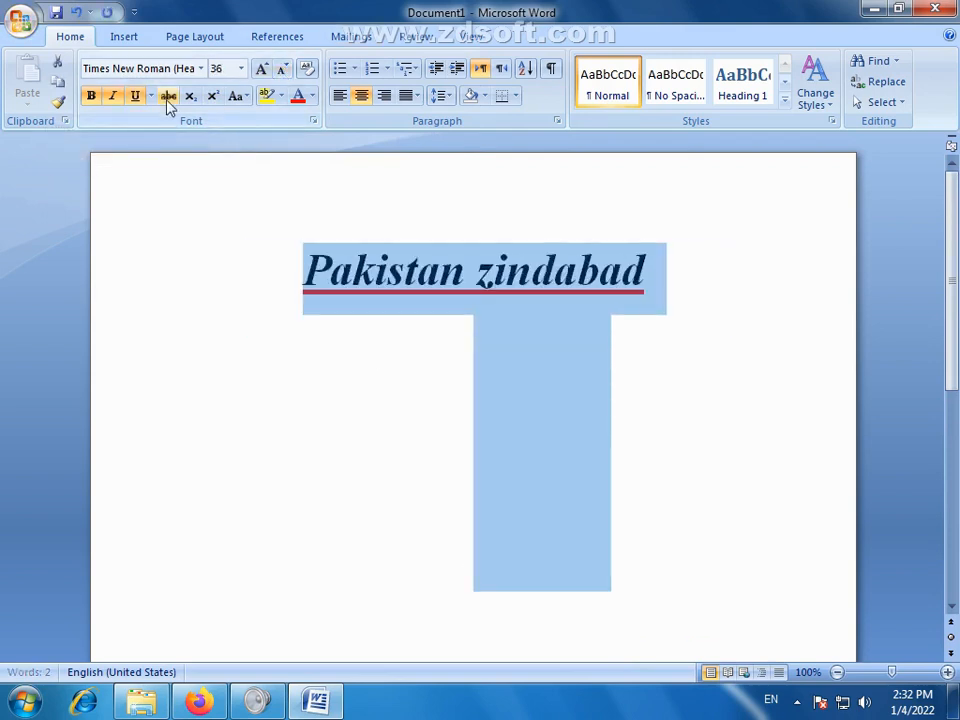
{"action": "left_click", "coordinate": [308, 70]}
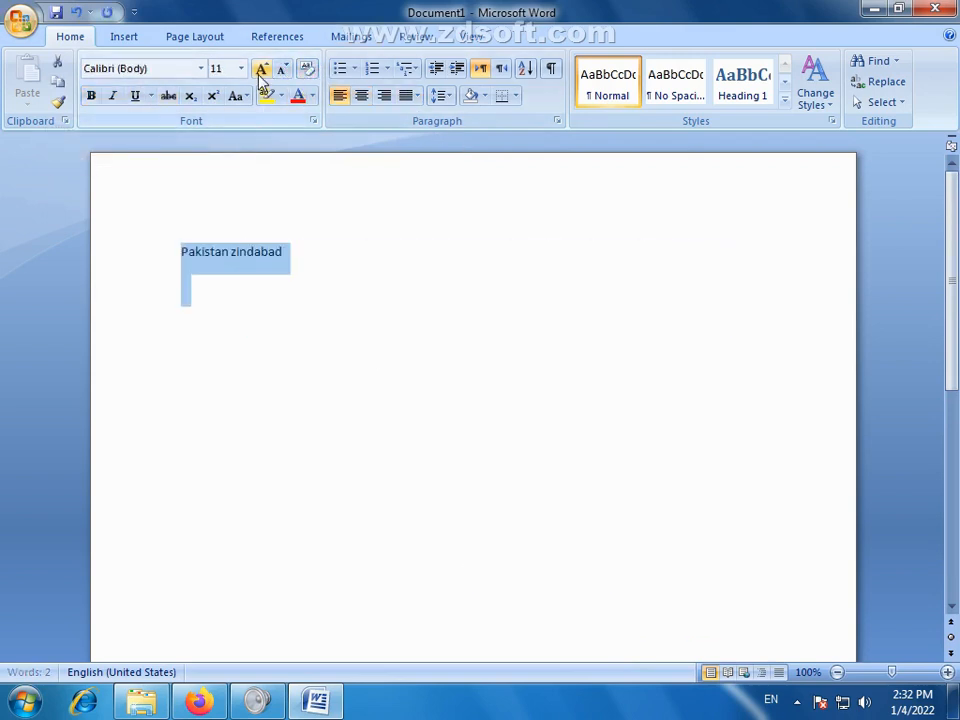
- Enlarge the font size of "Pakistan zindabad" and the empty line below it to 24
{"action": "left_click", "coordinate": [261, 70]}
{"action": "left_click", "coordinate": [261, 70]}
{"action": "left_click", "coordinate": [261, 70]}
{"action": "left_click", "coordinate": [261, 70]}
{"action": "left_click", "coordinate": [261, 70]}
{"action": "left_click", "coordinate": [261, 70]}
{"action": "left_click", "coordinate": [261, 70]}
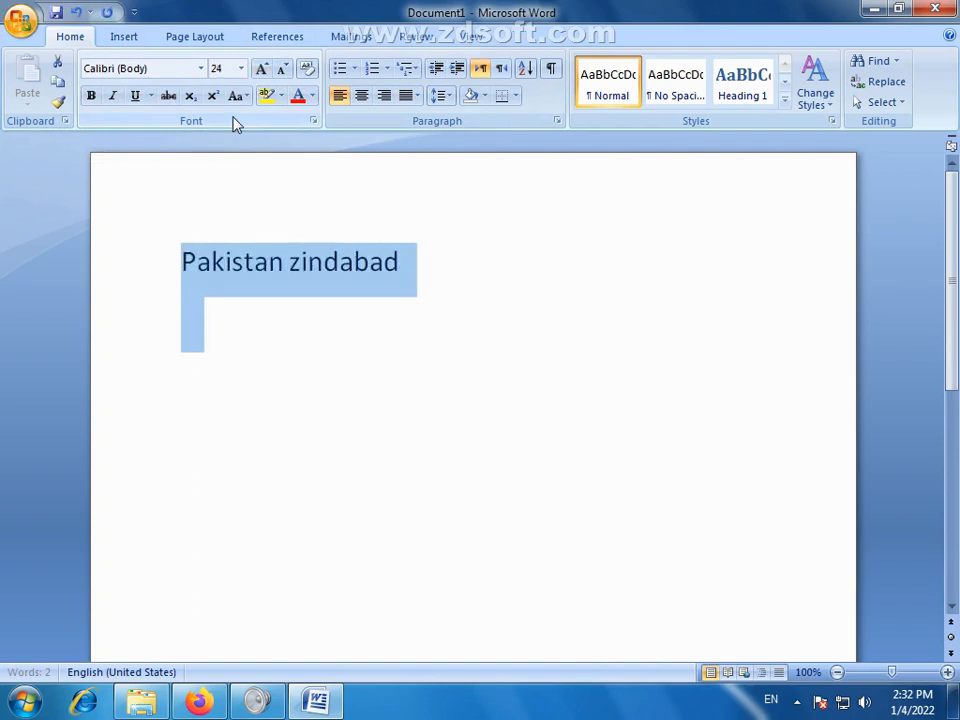
{"action": "left_click", "coordinate": [306, 268]}
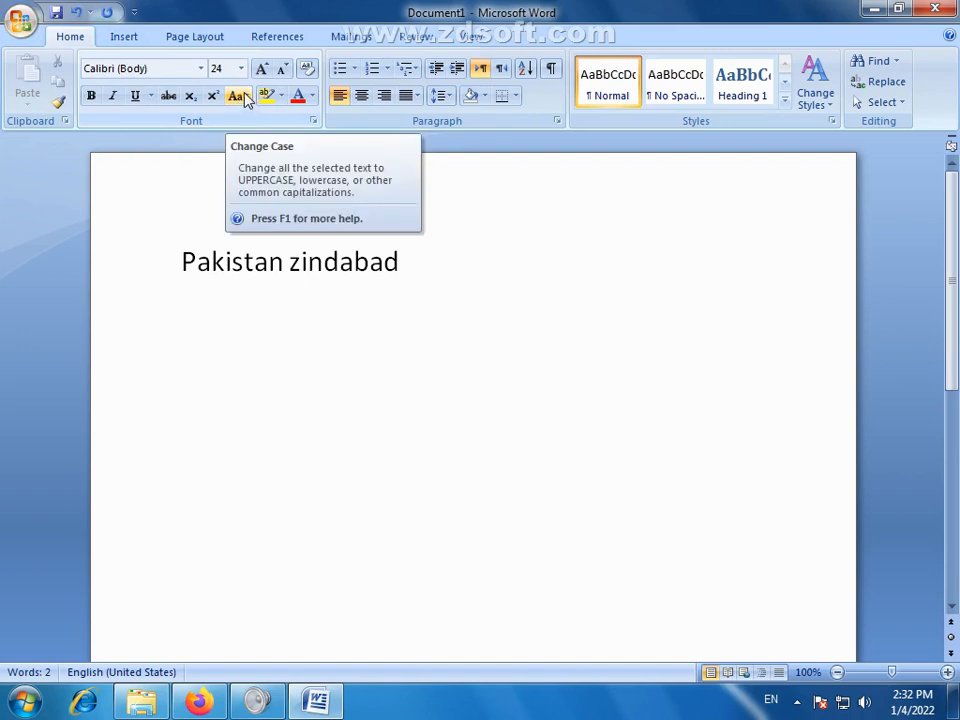
- Replace "Pakistan zindabad" with sample paragraphs generated by the formula =RAND(2,5)
{"action": "left_click_drag", "start_coordinate": [416, 261], "coordinate": [137, 258]}
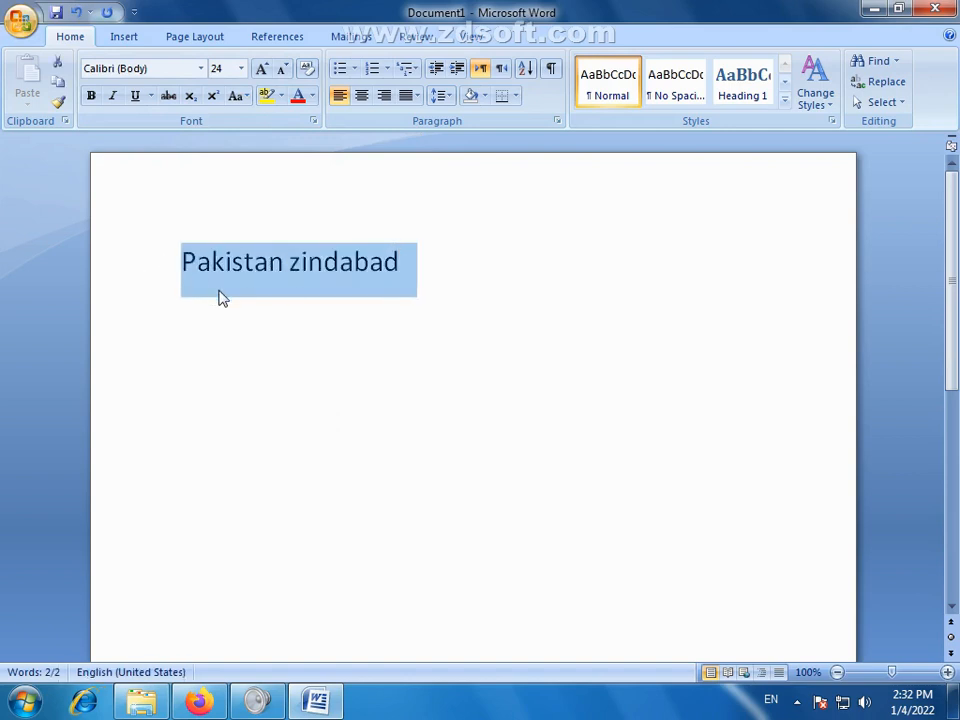
{"action": "type", "text": "="}
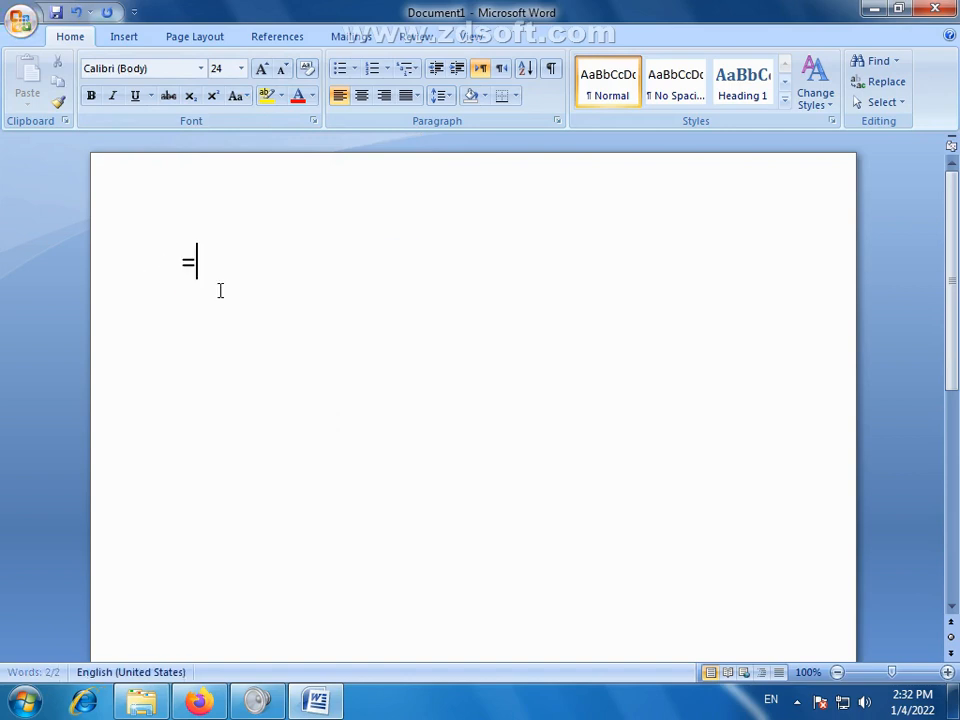
{"action": "type", "text": "RAND"}
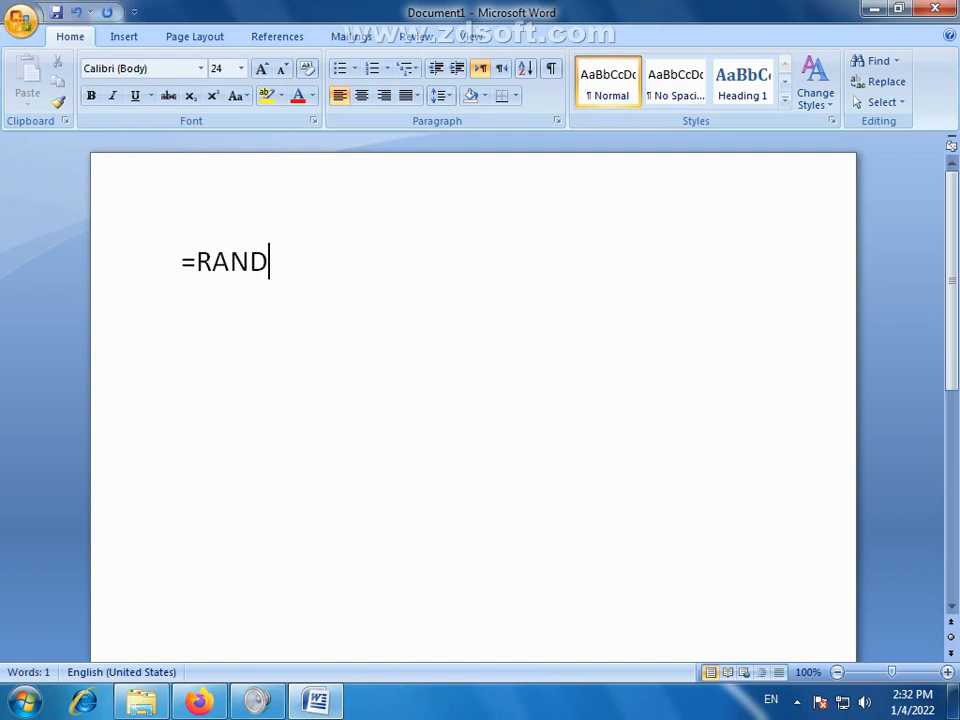
{"action": "type", "text": "(2,"}
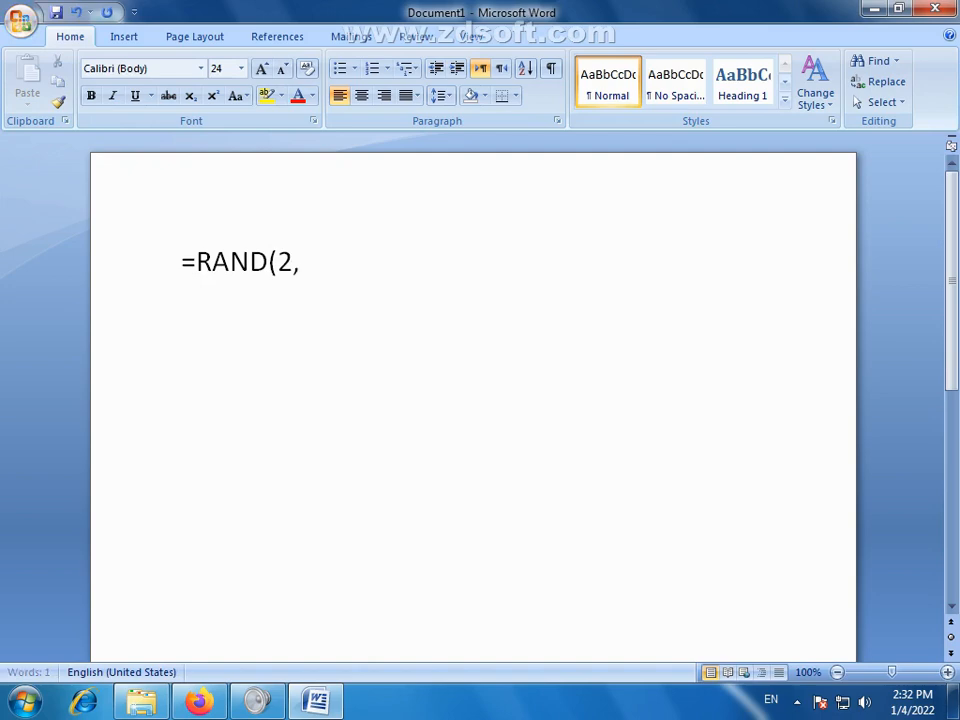
{"action": "type", "text": "5"}
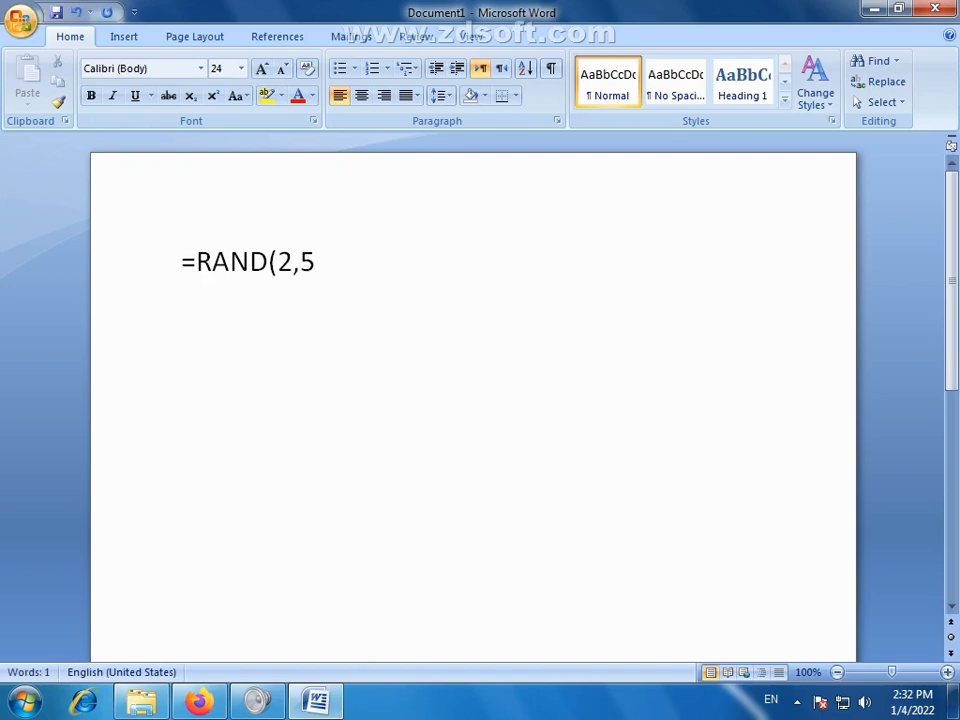
{"action": "type", "text": ")"}
{"action": "key", "text": "Return"}
- Reduce the font size of the entire document text to 18
{"action": "key", "text": "ctrl+a"}
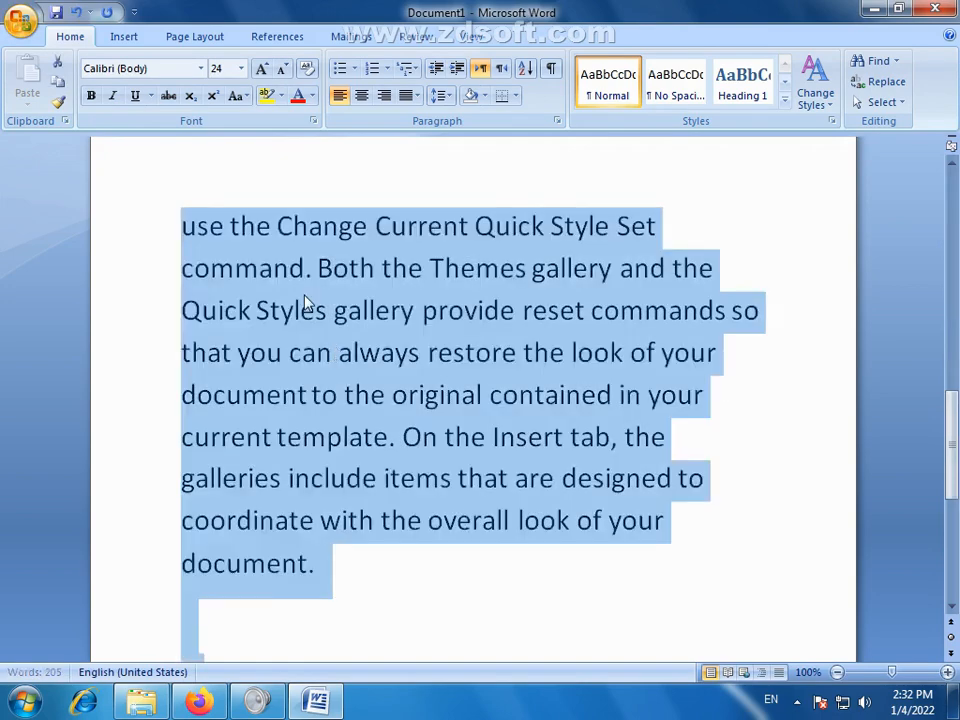
{"action": "left_click", "coordinate": [283, 68]}
{"action": "left_click", "coordinate": [283, 68]}
{"action": "left_click", "coordinate": [283, 68]}
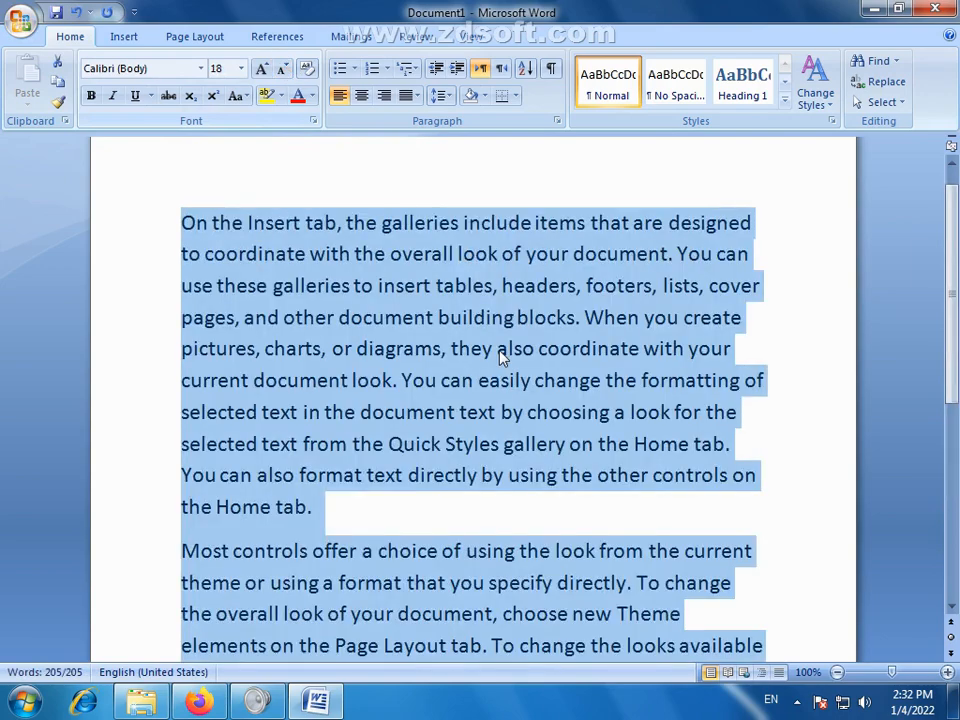
- Apply Justify alignment to the entire document text and check the resulting paragraphs
{"action": "left_click", "coordinate": [524, 447]}
{"action": "key", "text": "ctrl+a"}
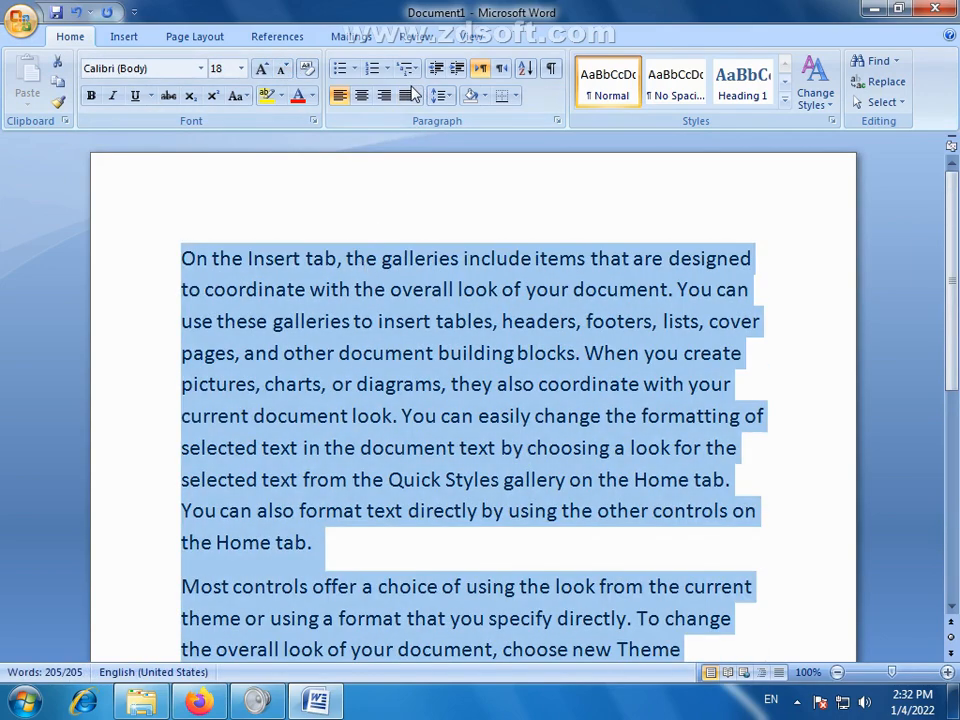
{"action": "left_click", "coordinate": [416, 96]}
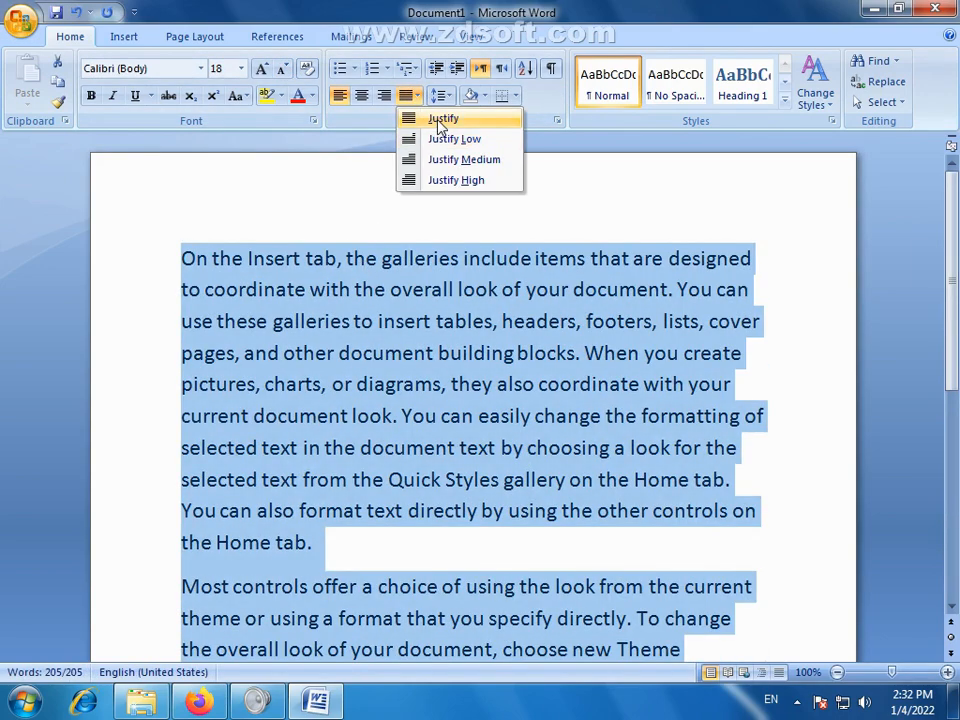
{"action": "left_click", "coordinate": [442, 118]}
{"action": "left_click", "coordinate": [527, 446]}
{"action": "scroll", "coordinate": [515, 367], "scroll_direction": "down", "scroll_amount": 1}
{"action": "scroll", "coordinate": [515, 367], "scroll_direction": "down", "scroll_amount": 1}
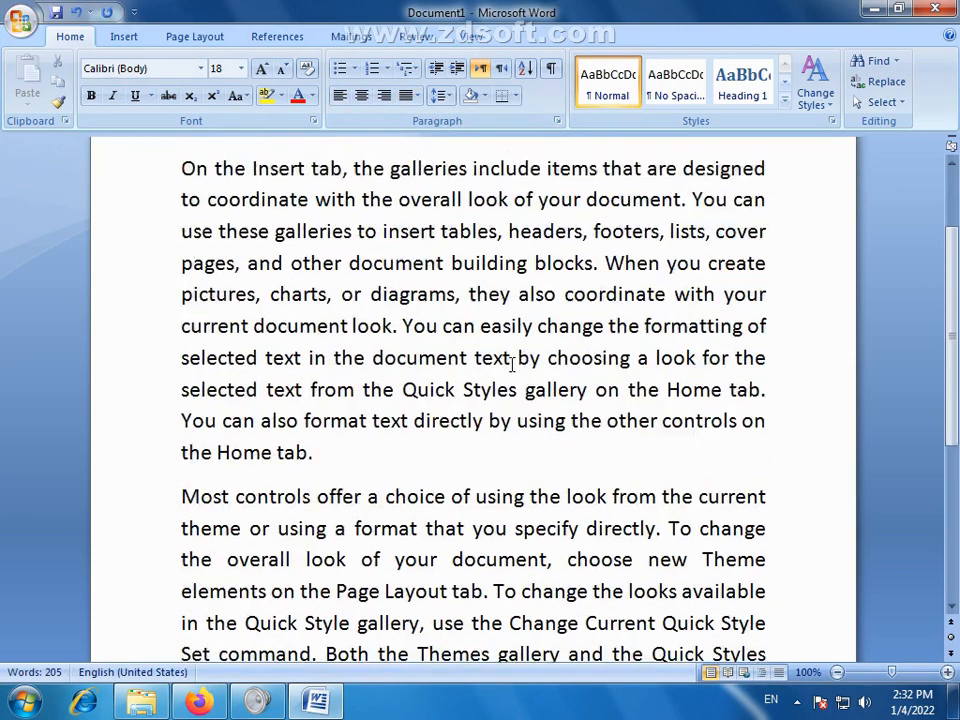
{"action": "scroll", "coordinate": [512, 363], "scroll_direction": "up", "scroll_amount": 2}
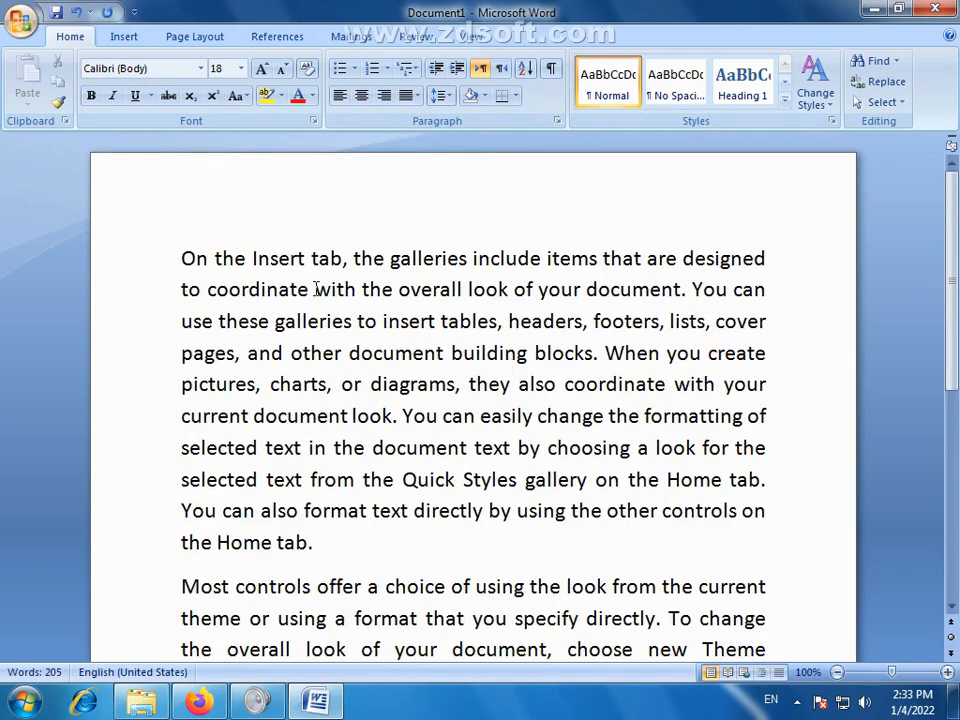
{"action": "left_click_drag", "start_coordinate": [181, 258], "coordinate": [318, 570]}
{"action": "left_click", "coordinate": [318, 568]}
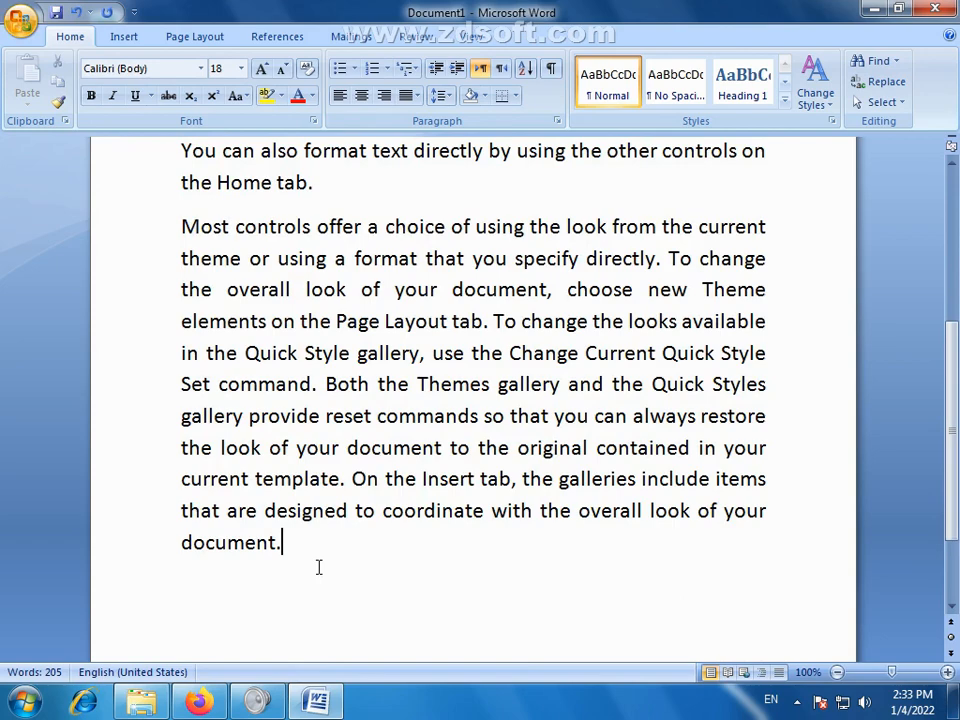
{"action": "scroll", "coordinate": [318, 567], "scroll_direction": "up", "scroll_amount": 4}
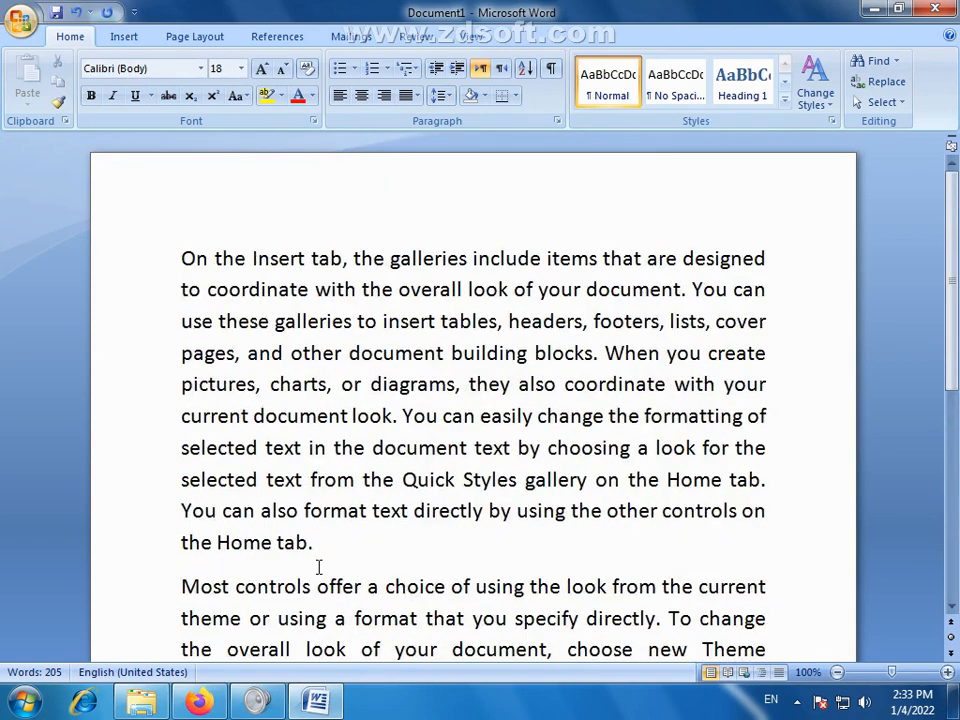
{"action": "left_click_drag", "start_coordinate": [184, 259], "coordinate": [180, 229]}
{"action": "left_click", "coordinate": [317, 540]}
{"action": "left_click", "coordinate": [505, 400]}
{"action": "left_click_drag", "start_coordinate": [321, 548], "coordinate": [343, 541]}
{"action": "left_click", "coordinate": [249, 343]}
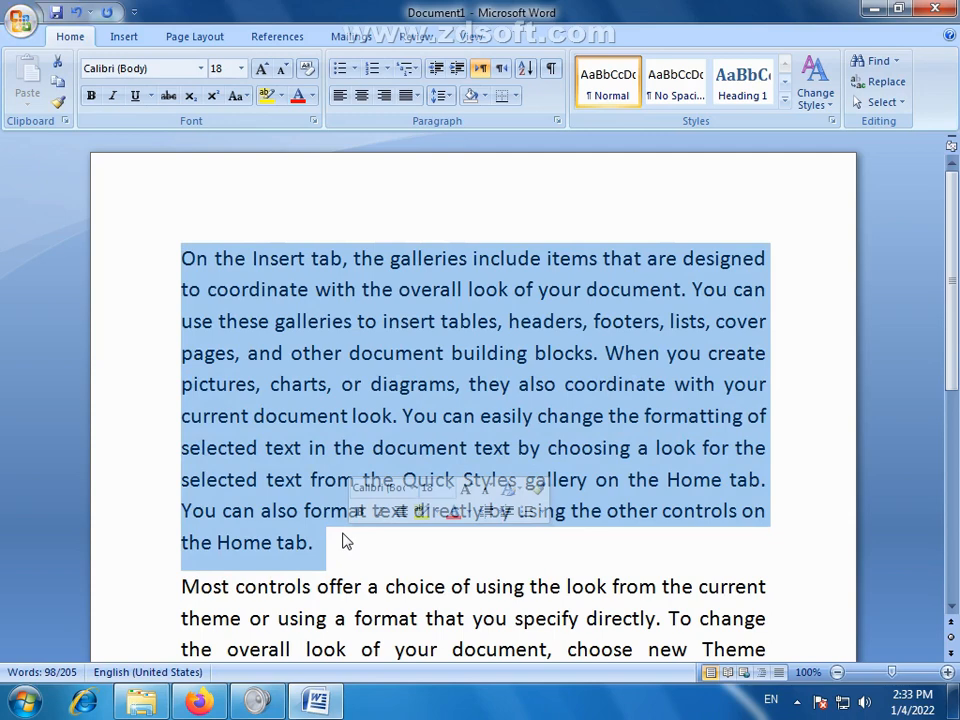
{"action": "left_click", "coordinate": [313, 448]}
{"action": "left_click_drag", "start_coordinate": [327, 555], "coordinate": [157, 260]}
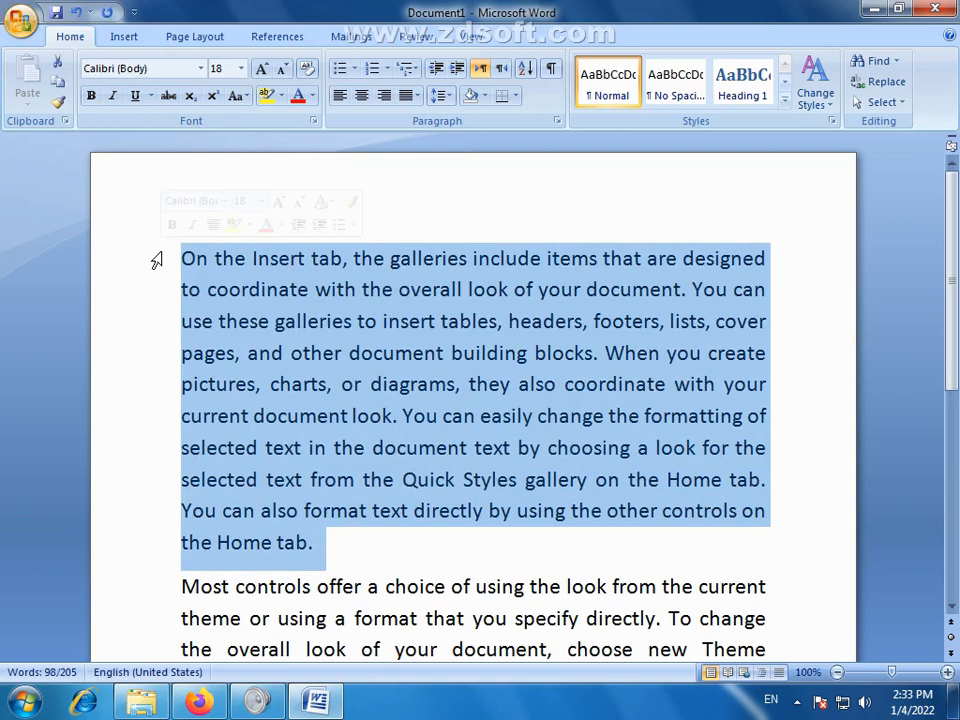
{"action": "left_click", "coordinate": [243, 265]}
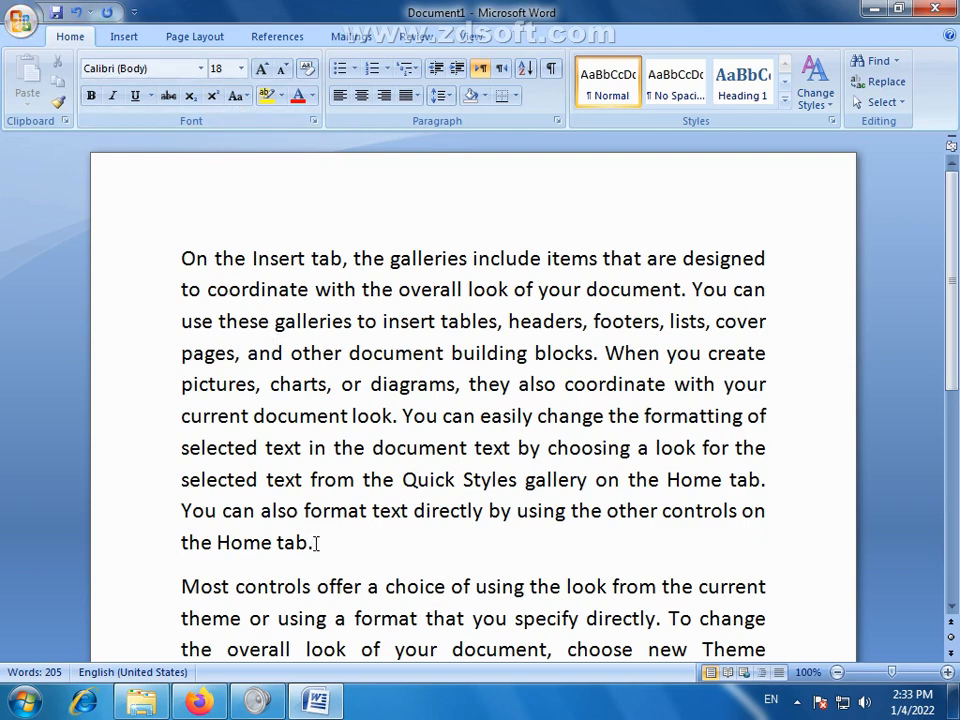
{"action": "left_click_drag", "start_coordinate": [316, 544], "coordinate": [151, 266]}
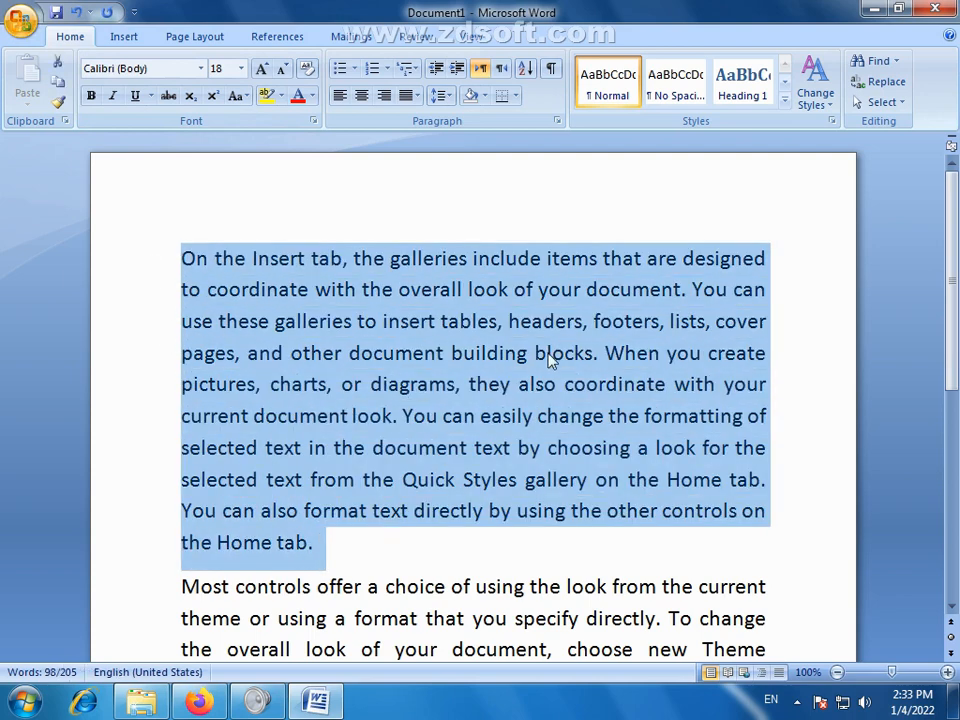
{"action": "left_click", "coordinate": [430, 480]}
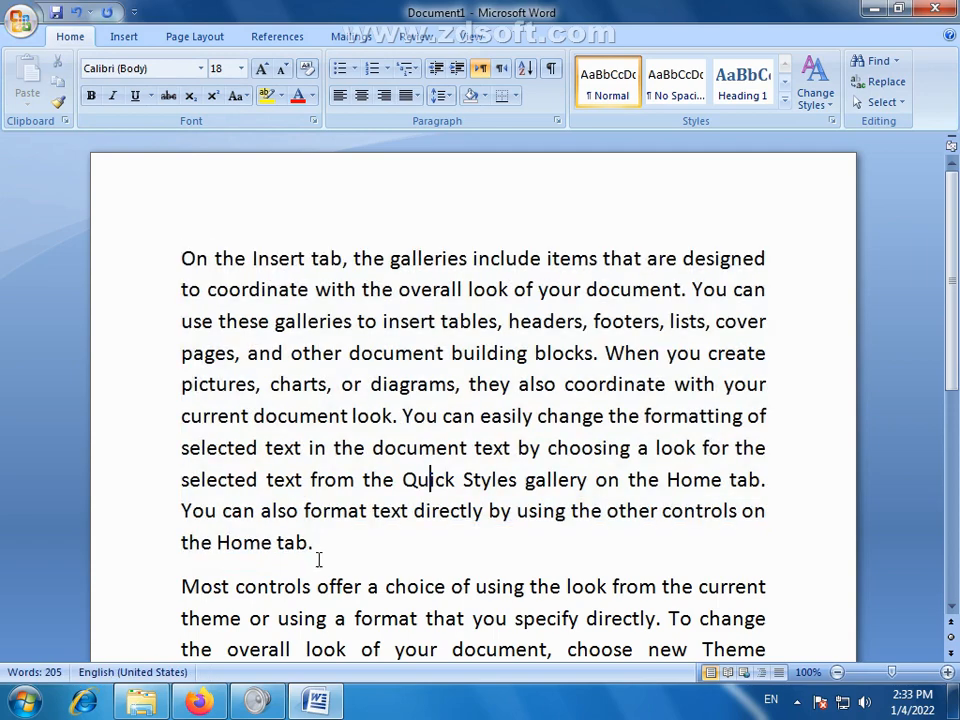
- Convert the first paragraph to UPPERCASE and switch it over to lowercase with Change Case
{"action": "left_click_drag", "start_coordinate": [316, 542], "coordinate": [175, 265]}
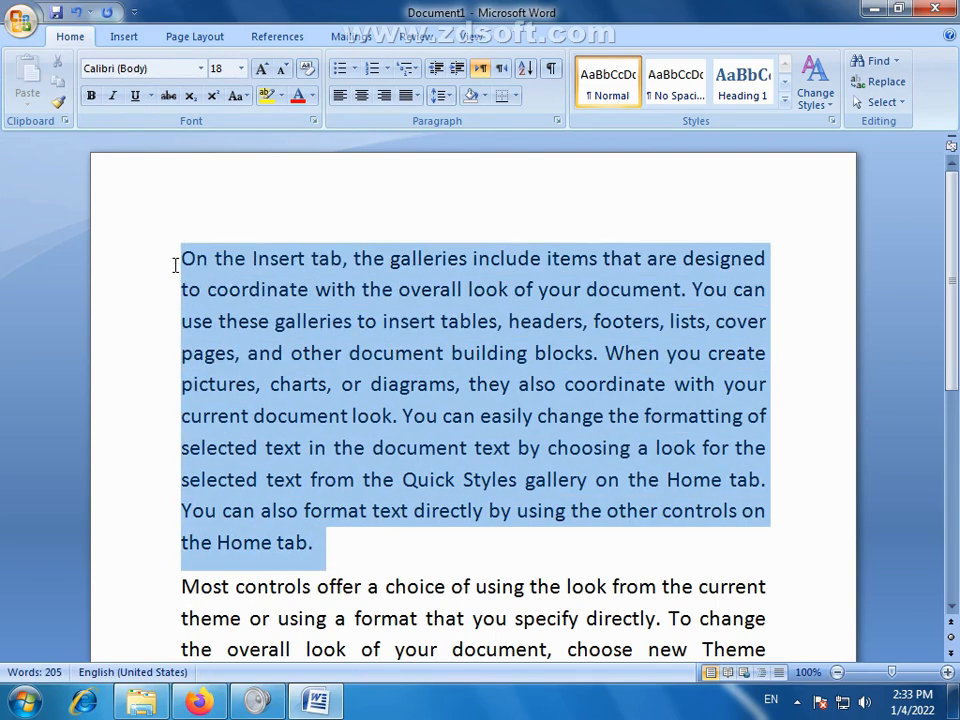
{"action": "left_click", "coordinate": [242, 97]}
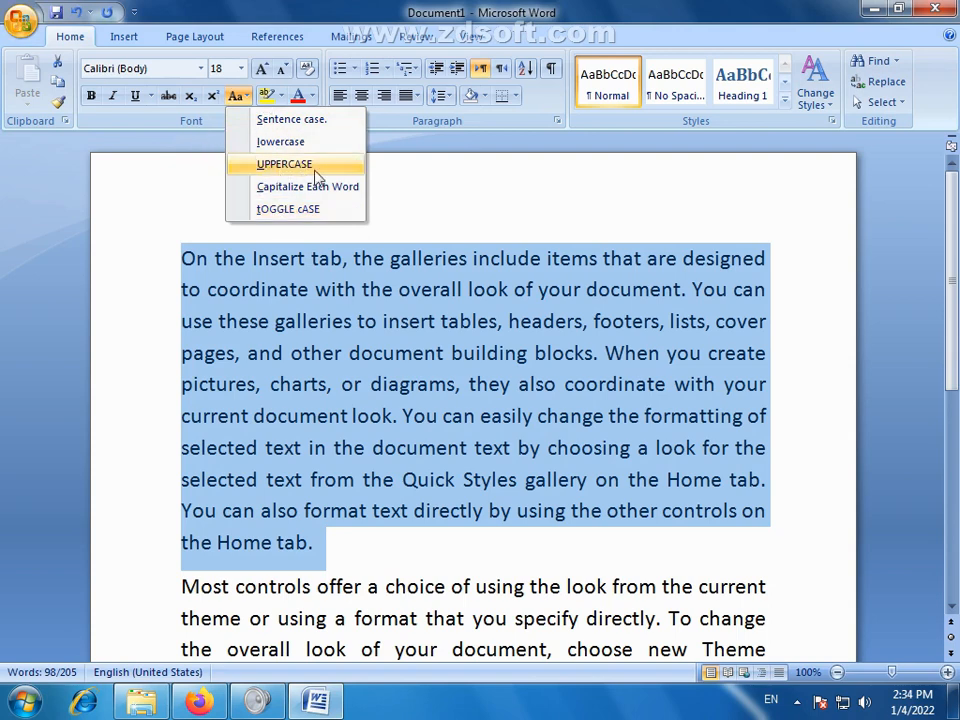
{"action": "left_click", "coordinate": [285, 165]}
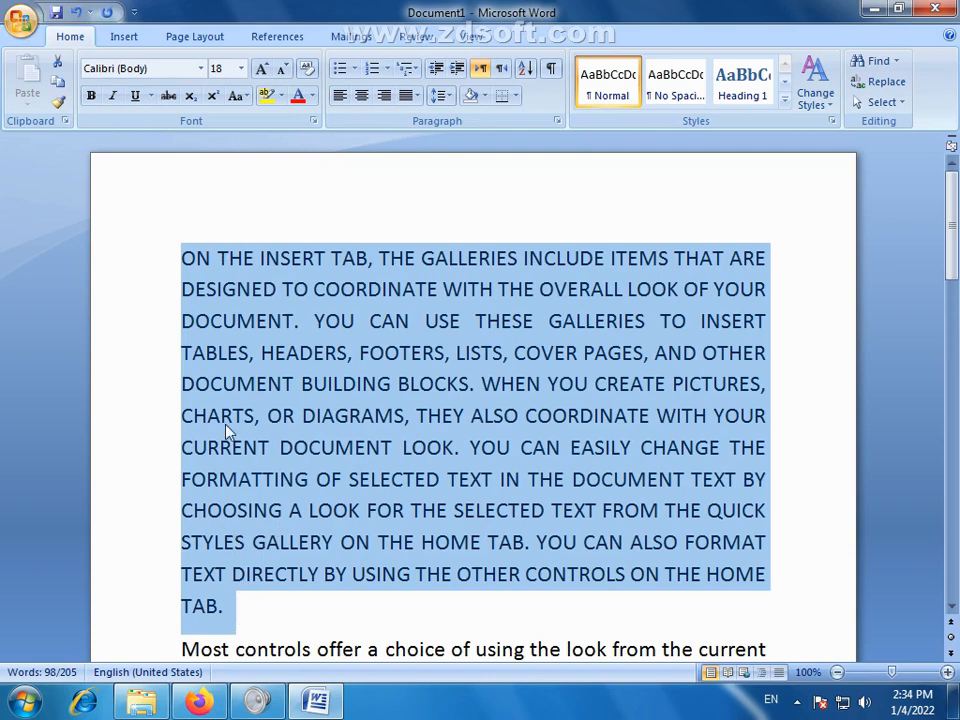
{"action": "left_click", "coordinate": [240, 96]}
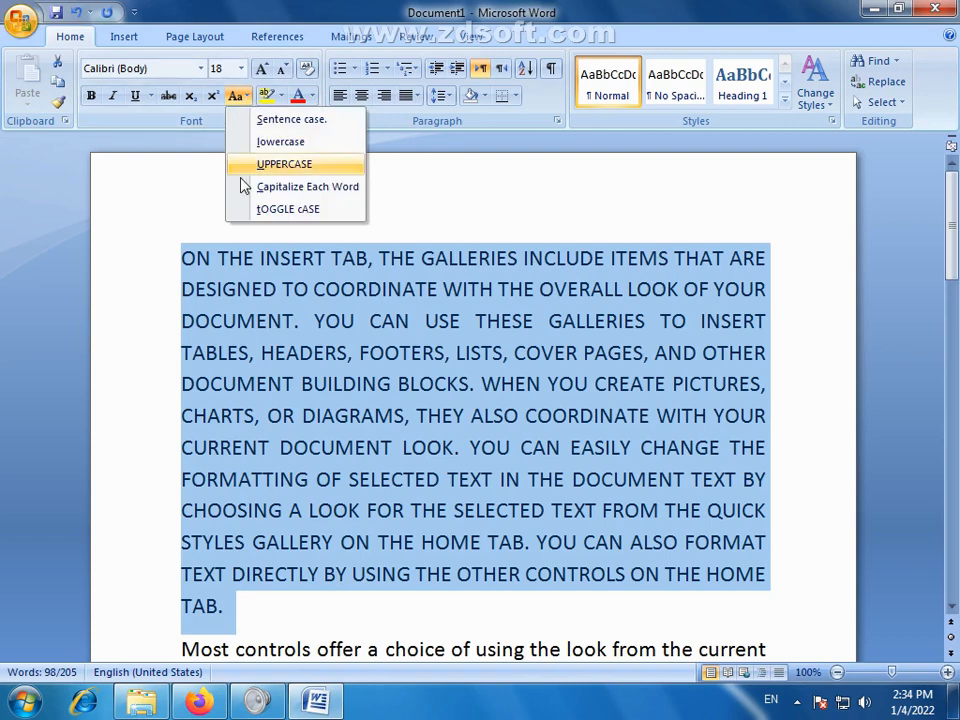
{"action": "left_click", "coordinate": [296, 144]}
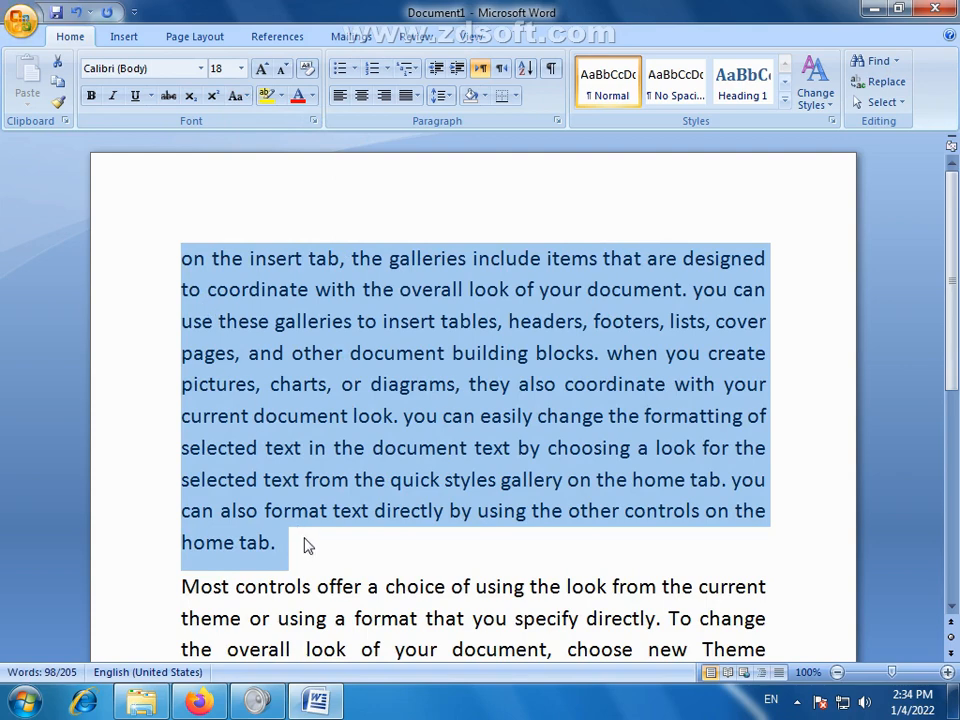
- Try Capitalize Each Word and tOGGLE cASE on the first paragraph
{"action": "left_click", "coordinate": [236, 96]}
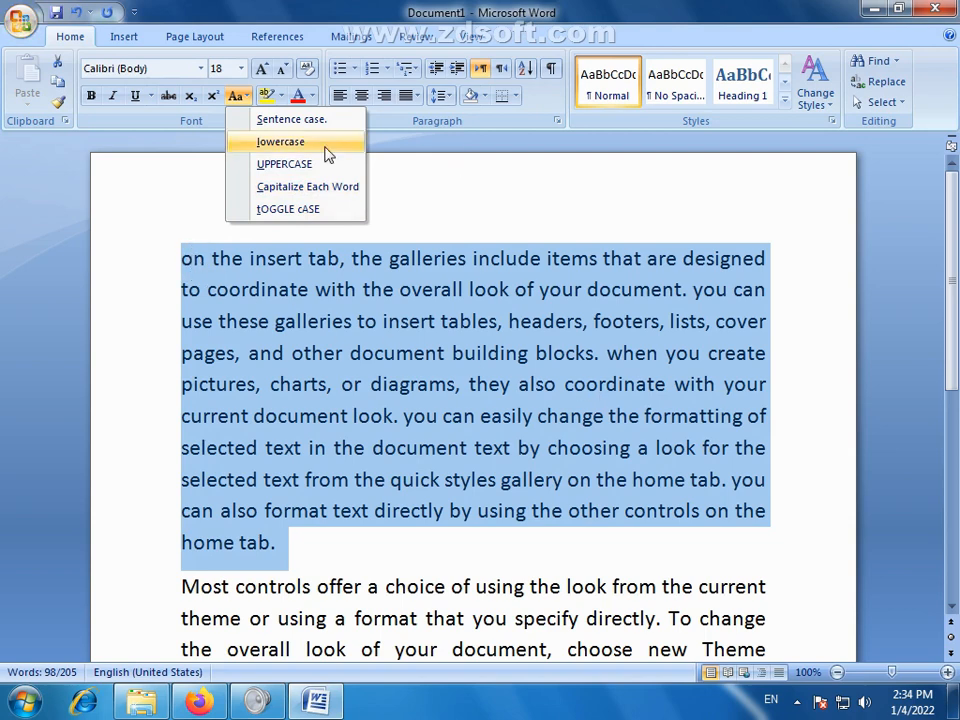
{"action": "left_click", "coordinate": [314, 187]}
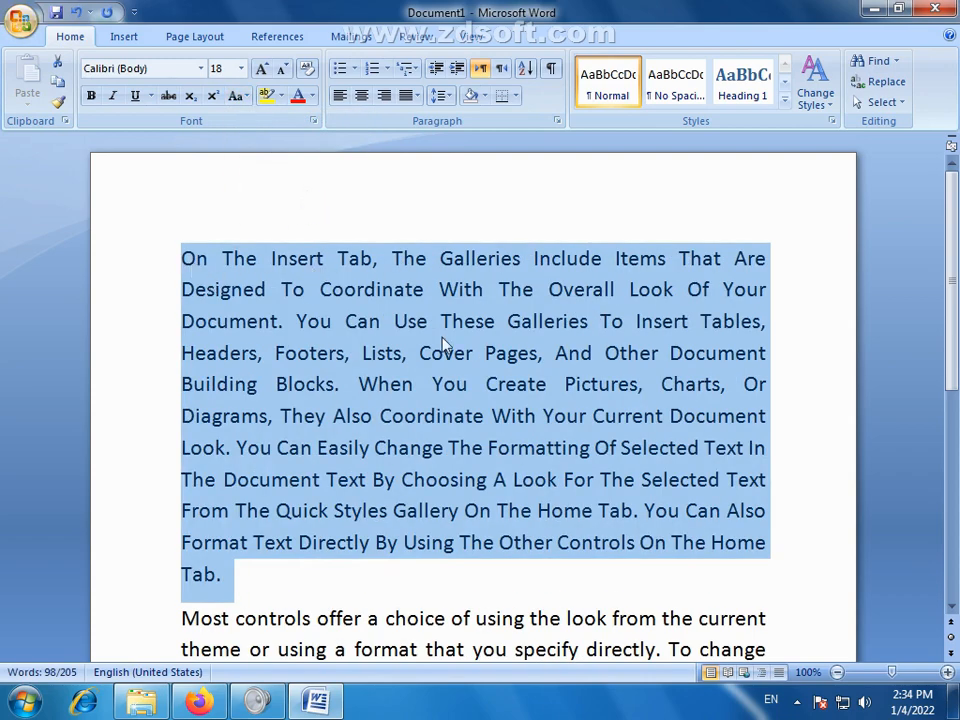
{"action": "left_click", "coordinate": [246, 97]}
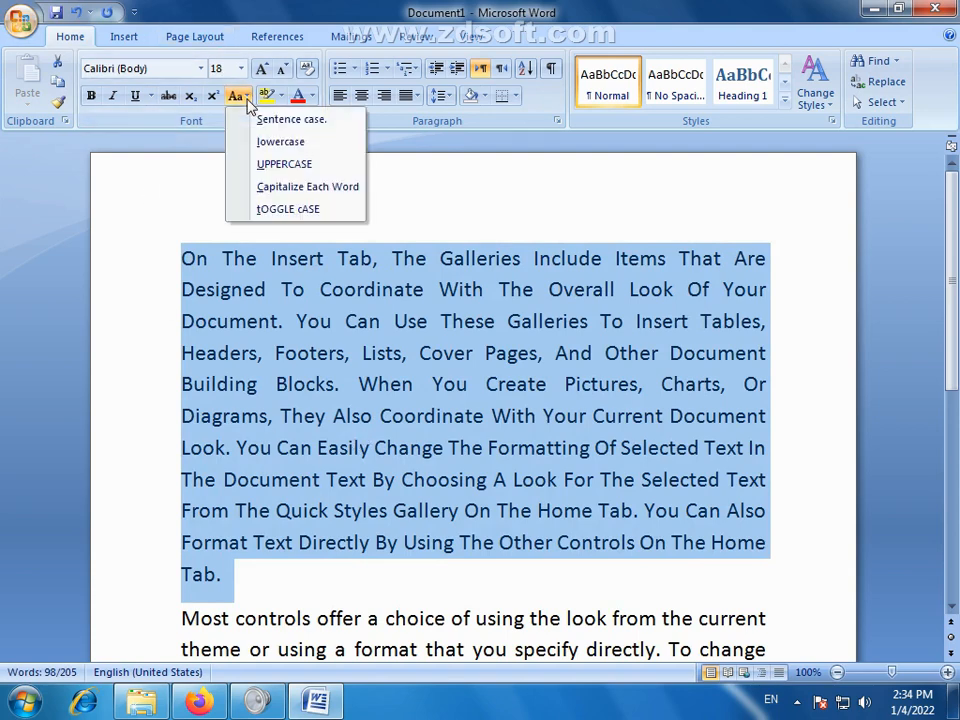
{"action": "left_click", "coordinate": [303, 212]}
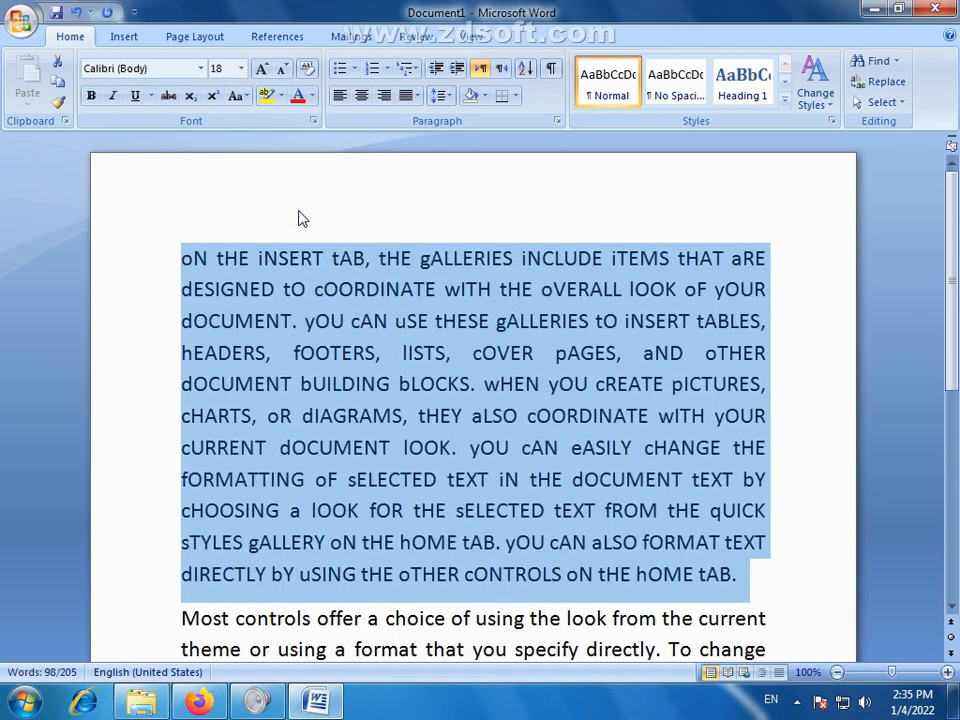
- Apply Sentence case to the whole first paragraph
{"action": "left_click", "coordinate": [238, 95]}
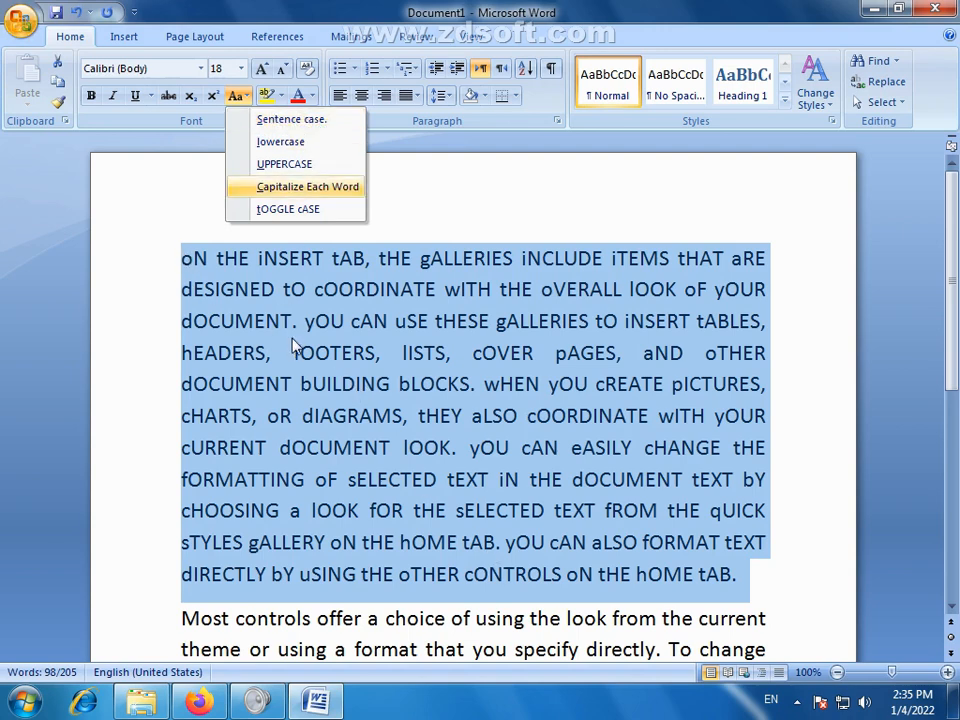
{"action": "left_click", "coordinate": [303, 121]}
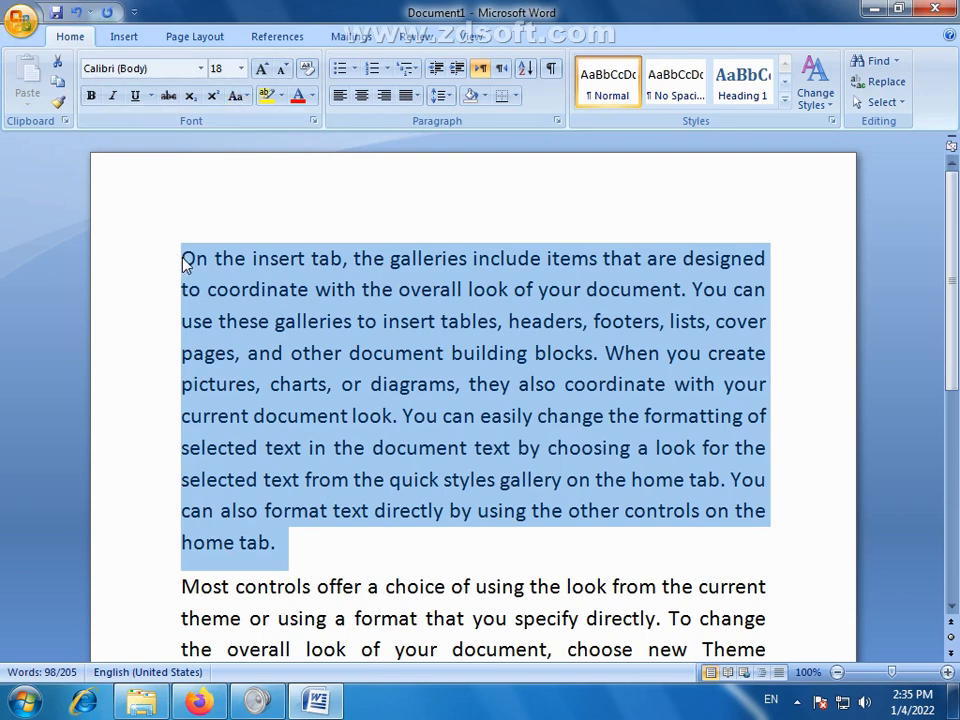
{"action": "mouse_move", "coordinate": [182, 260]}
{"action": "left_mouse_down"}
{"action": "mouse_move", "coordinate": [296, 525]}
{"action": "mouse_move", "coordinate": [296, 561]}
{"action": "mouse_move", "coordinate": [279, 541]}
{"action": "mouse_move", "coordinate": [183, 257]}
{"action": "left_mouse_up"}
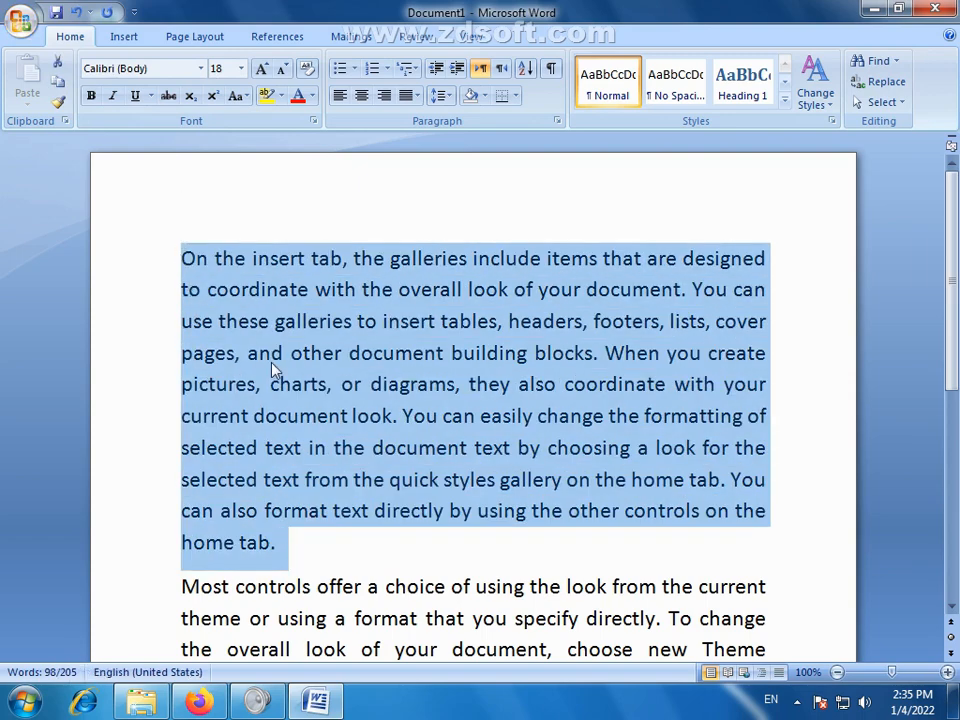
{"action": "left_click", "coordinate": [251, 355]}
{"action": "left_click_drag", "start_coordinate": [181, 259], "coordinate": [291, 375]}
{"action": "left_click", "coordinate": [293, 413]}
{"action": "left_click", "coordinate": [292, 546]}
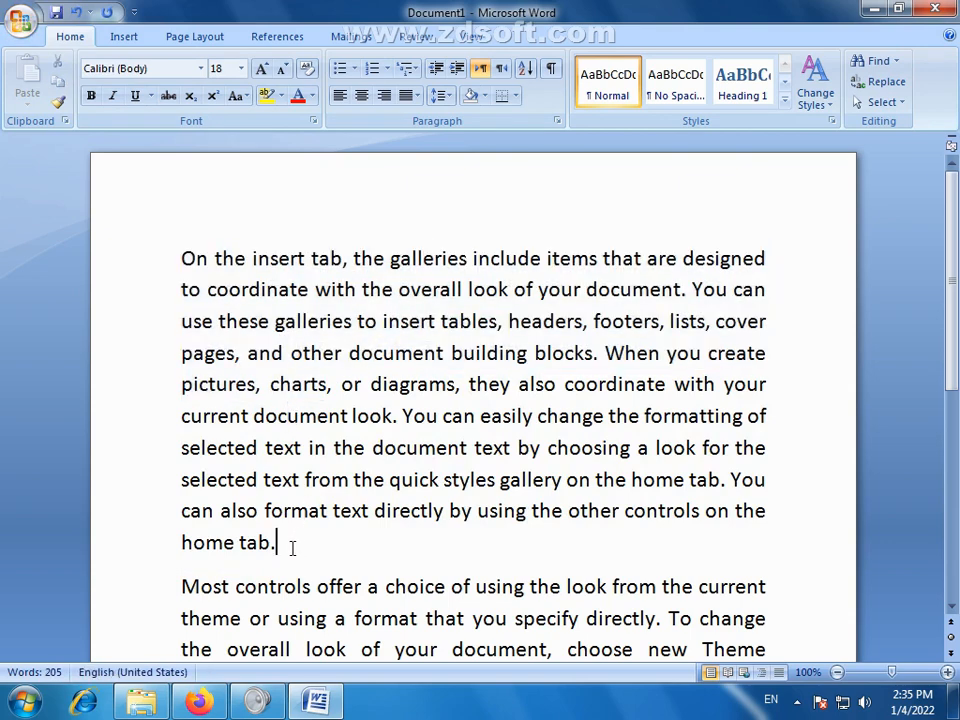
{"action": "left_click_drag", "start_coordinate": [292, 546], "coordinate": [159, 261]}
{"action": "left_click", "coordinate": [321, 356]}
{"action": "left_click_drag", "start_coordinate": [276, 542], "coordinate": [168, 257]}
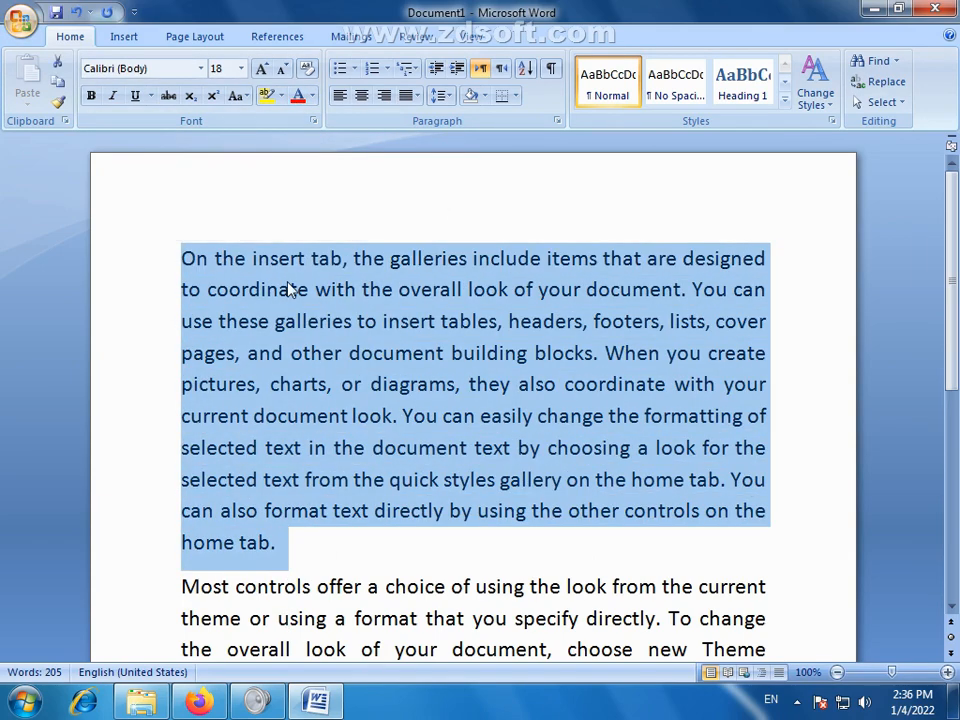
- Replace the comma after "On the insert tab" with a paragraph break so the phrase stands on its own line
{"action": "left_click", "coordinate": [315, 264]}
{"action": "left_click_drag", "start_coordinate": [350, 260], "coordinate": [343, 264]}
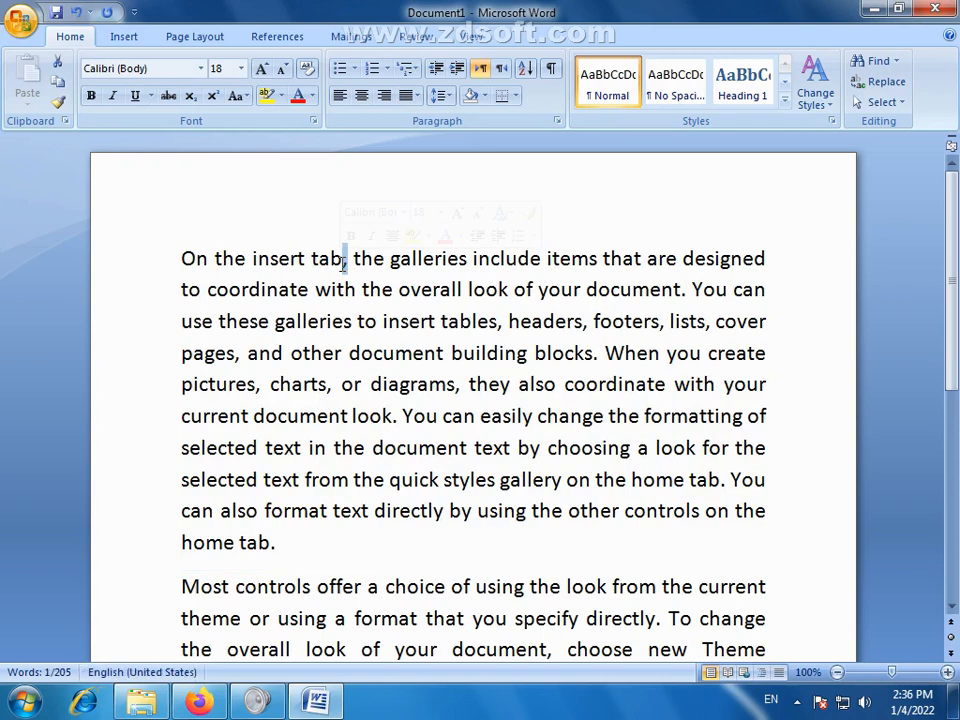
{"action": "key", "text": "Return"}
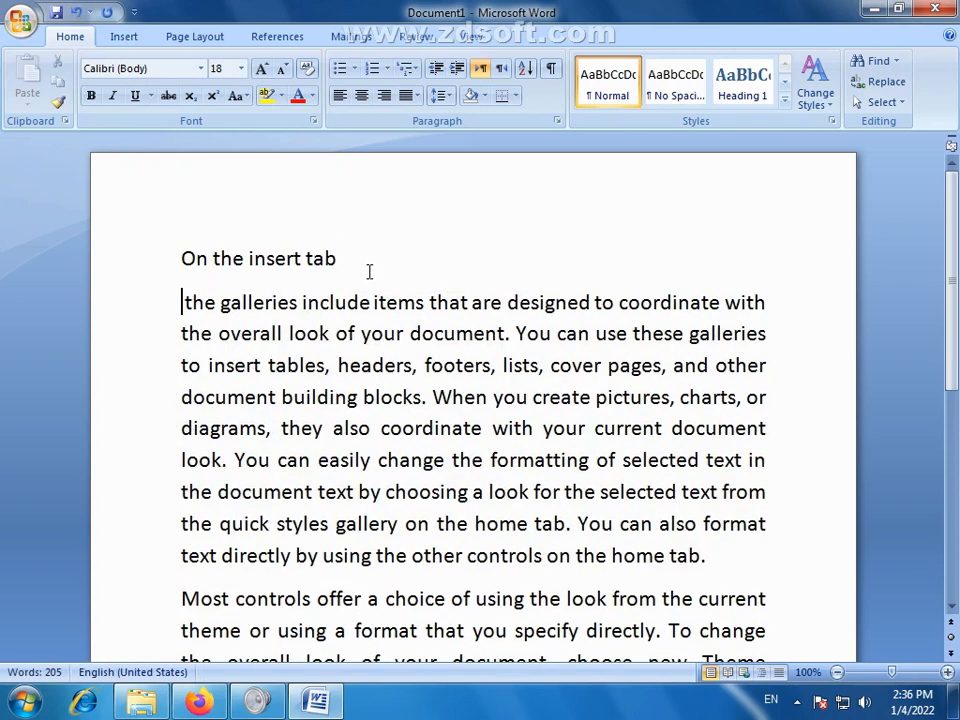
- Convert the heading line "On the insert tab" to UPPERCASE
{"action": "left_click_drag", "start_coordinate": [369, 270], "coordinate": [185, 253]}
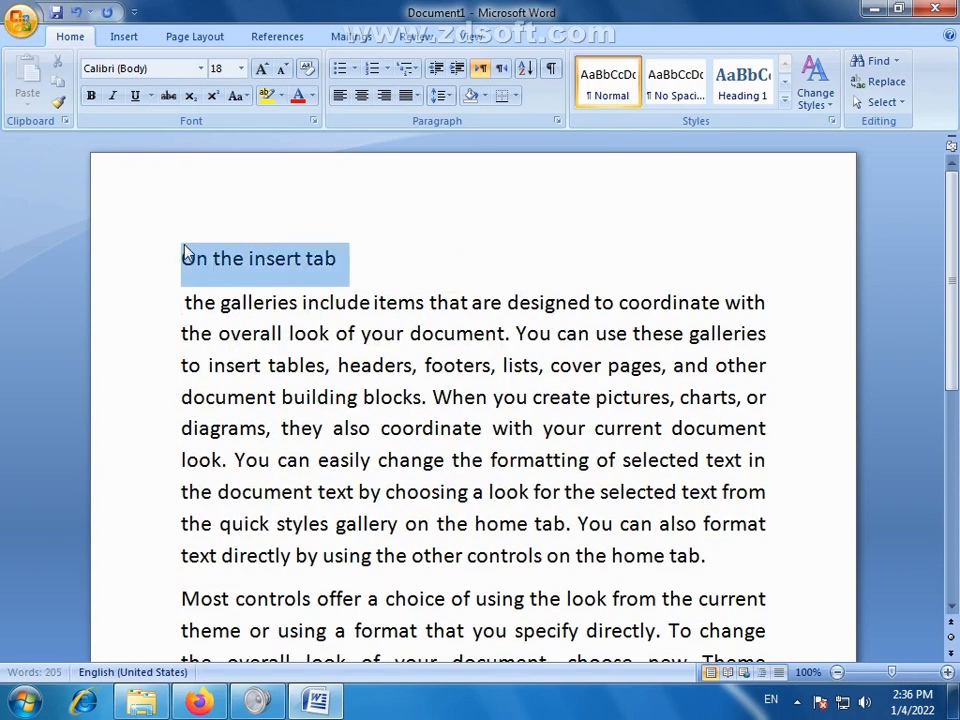
{"action": "left_click", "coordinate": [241, 96]}
{"action": "left_click", "coordinate": [272, 164]}
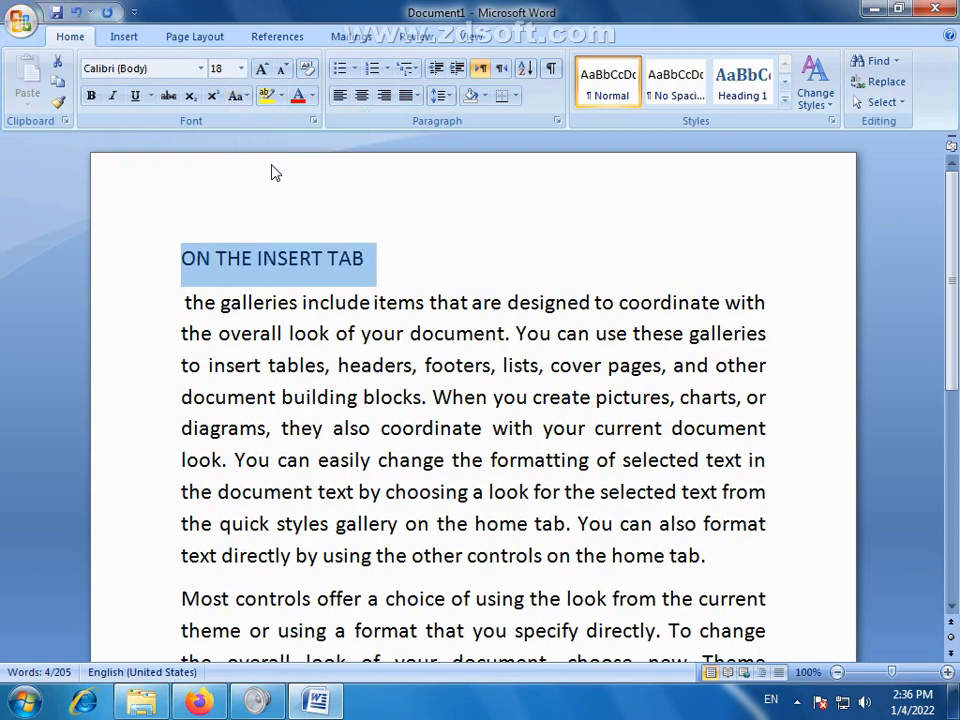
- Enlarge the font size of the heading "ON THE INSERT TAB" to 36
{"action": "left_click", "coordinate": [262, 70]}
{"action": "left_click", "coordinate": [263, 71]}
{"action": "left_click", "coordinate": [264, 72]}
{"action": "left_click", "coordinate": [263, 70]}
{"action": "left_click", "coordinate": [263, 70]}
{"action": "left_click", "coordinate": [263, 70]}
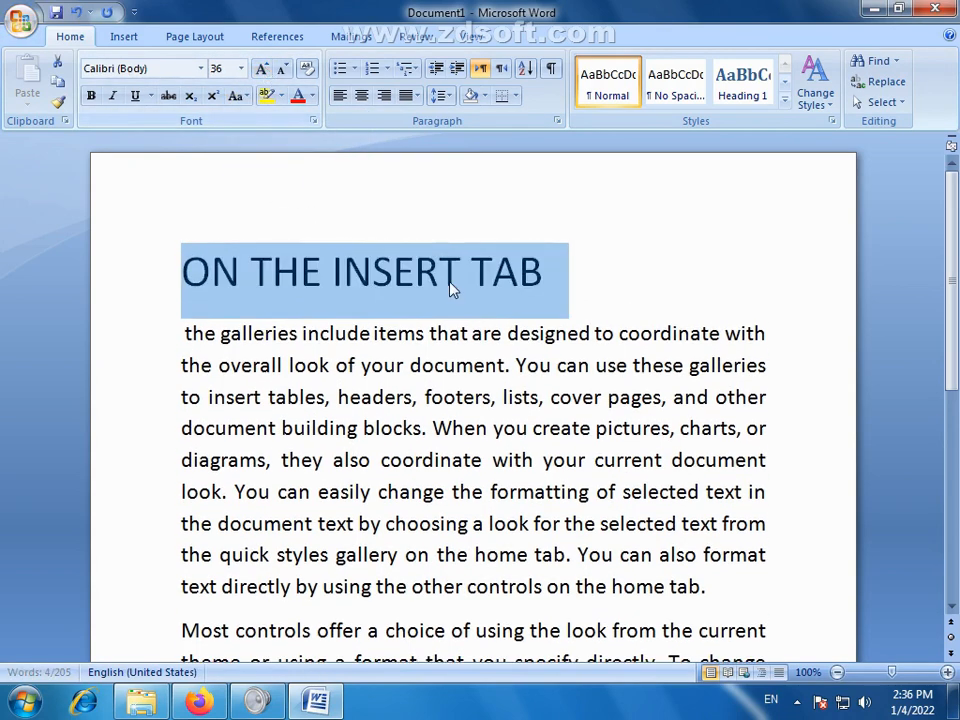
- Apply the AA Sameer Asmaak font to the word "INSERT" and to the whole heading "ON THE INSERT TAB"
{"action": "left_click", "coordinate": [443, 274]}
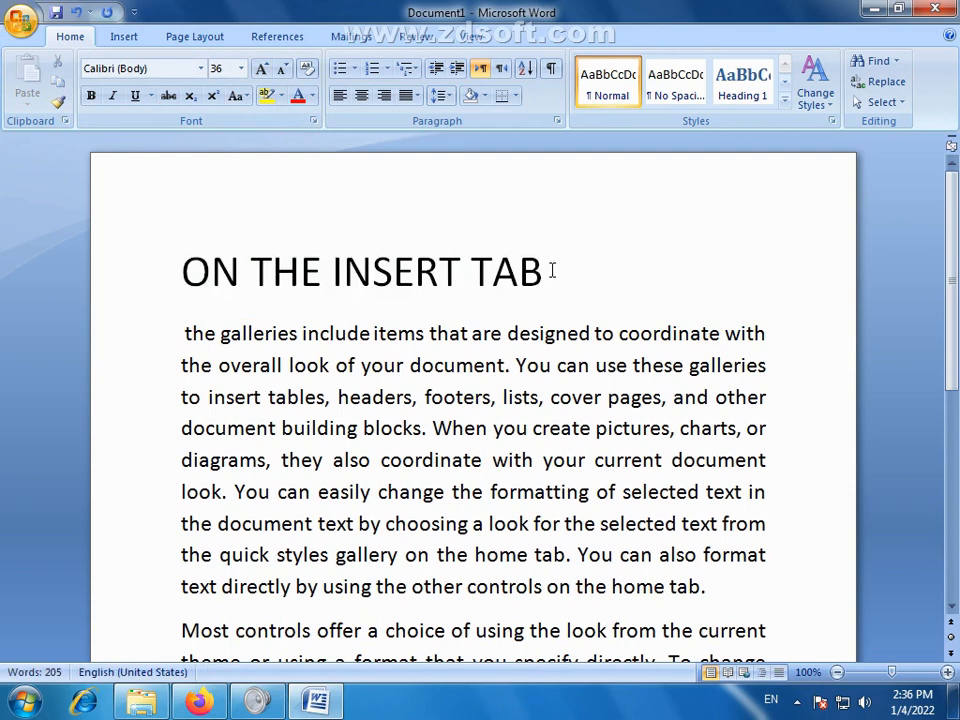
{"action": "left_click", "coordinate": [201, 68]}
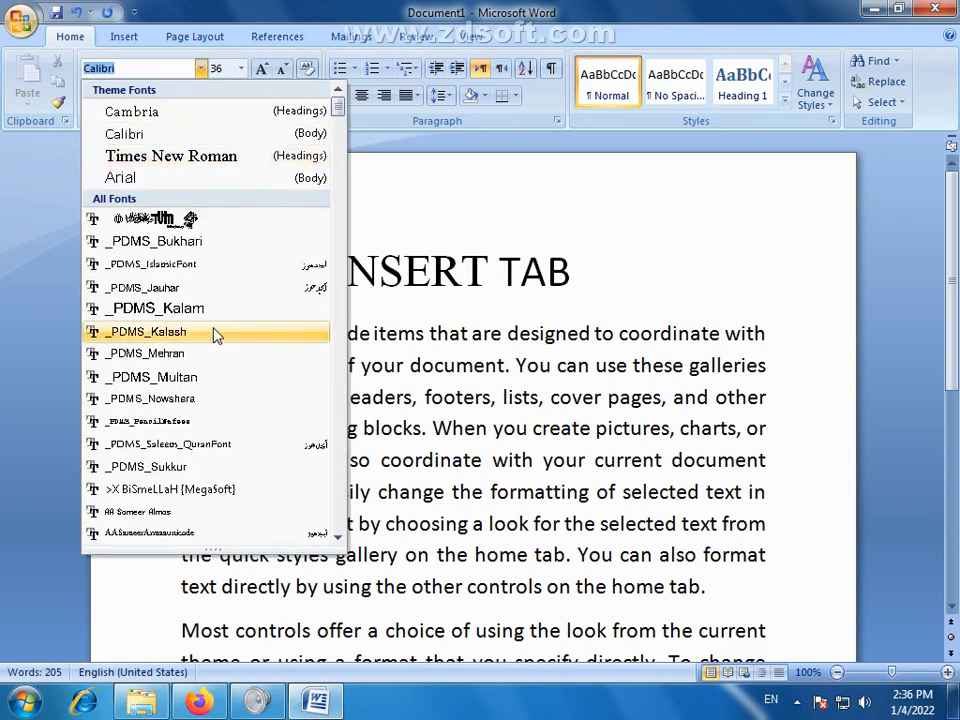
{"action": "scroll", "coordinate": [190, 380], "scroll_direction": "down", "scroll_amount": 2}
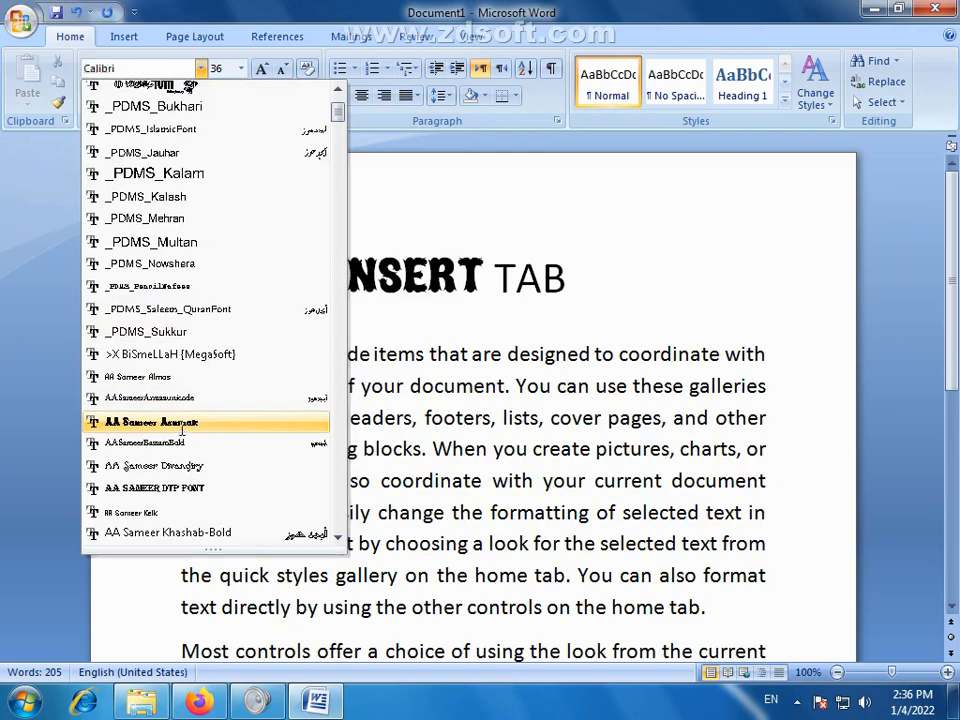
{"action": "left_click", "coordinate": [182, 426]}
{"action": "triple_click", "coordinate": [188, 265]}
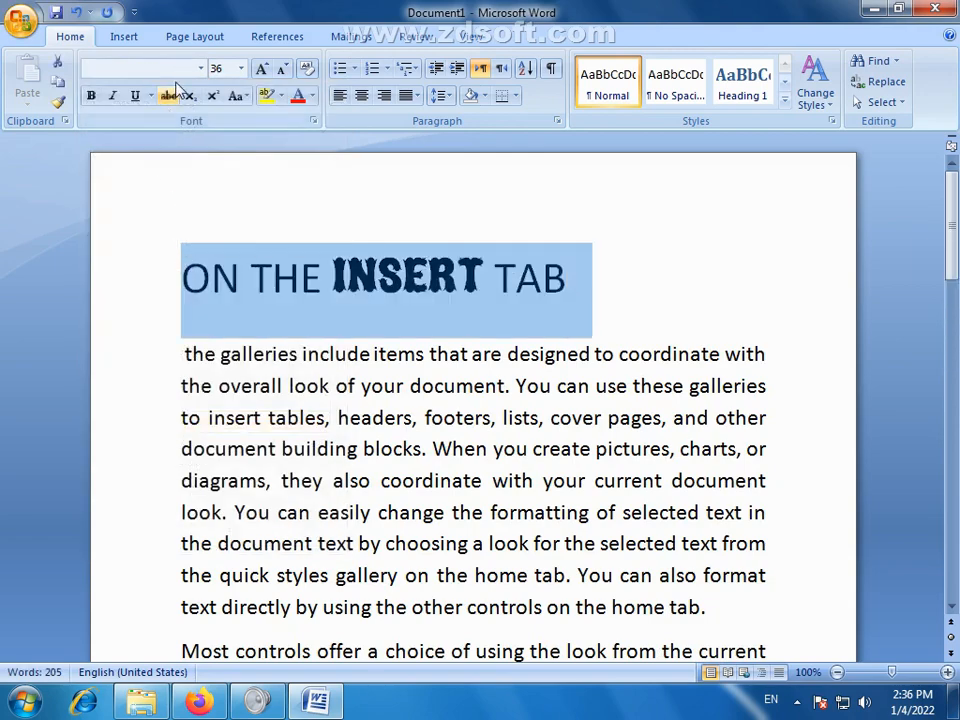
{"action": "left_click", "coordinate": [201, 68]}
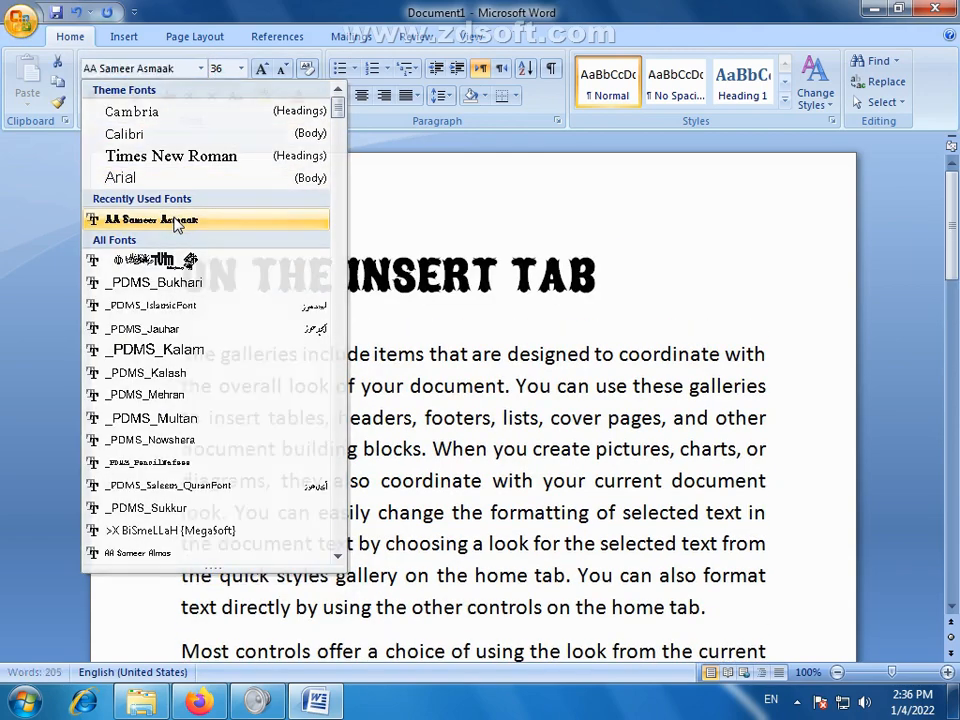
{"action": "left_click", "coordinate": [176, 222]}
{"action": "left_click", "coordinate": [523, 306]}
{"action": "left_click", "coordinate": [601, 283]}
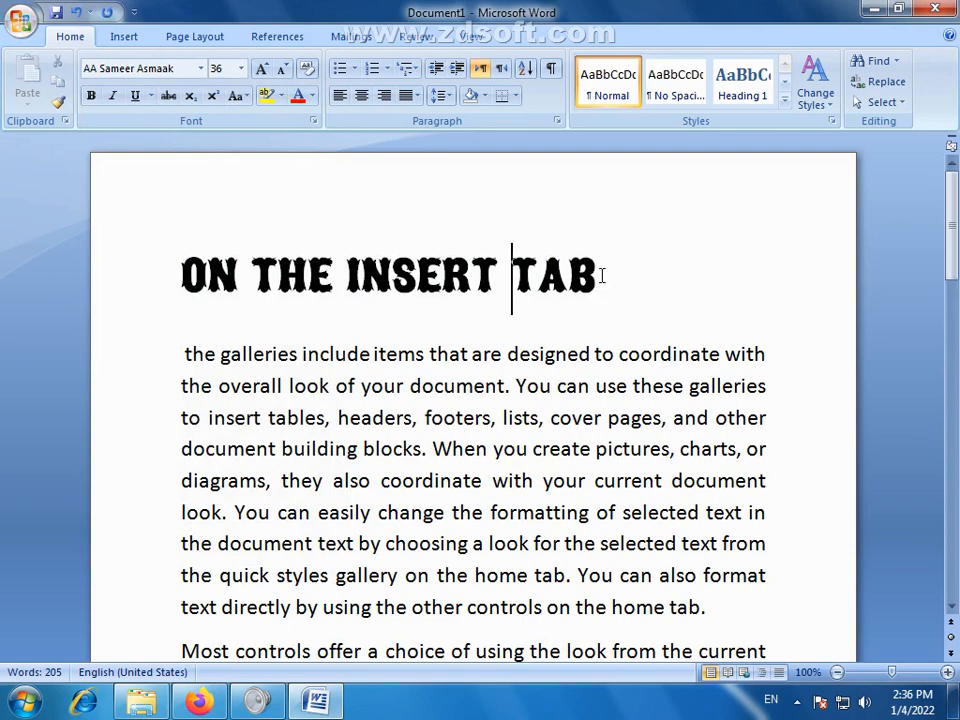
- Color the text of the heading "ON THE INSERT TAB" red
{"action": "left_click_drag", "start_coordinate": [601, 283], "coordinate": [207, 275]}
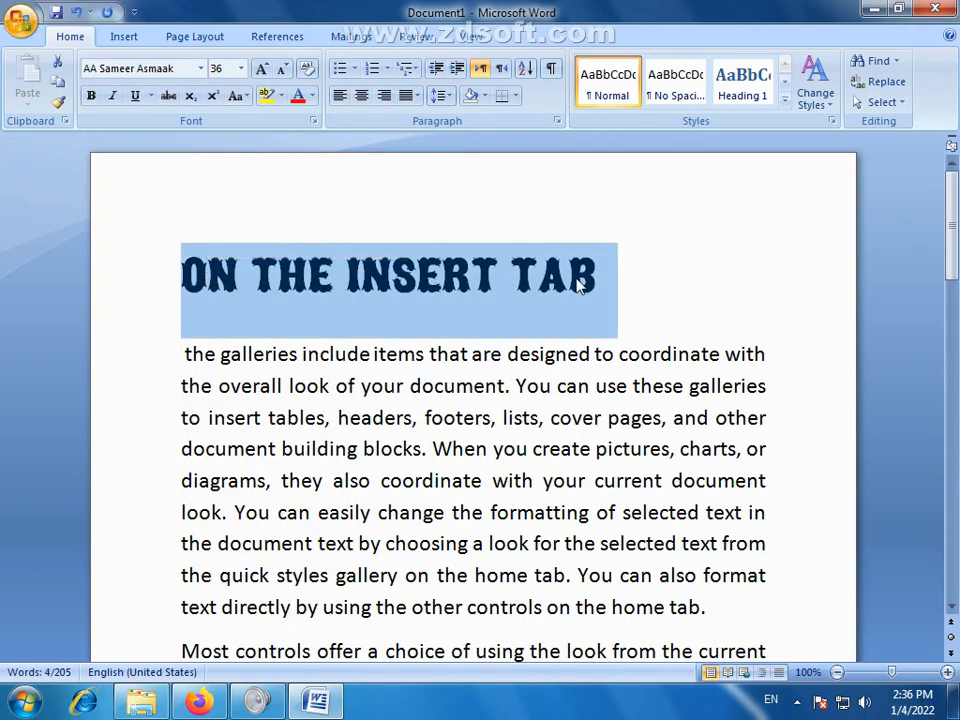
{"action": "left_click", "coordinate": [299, 97]}
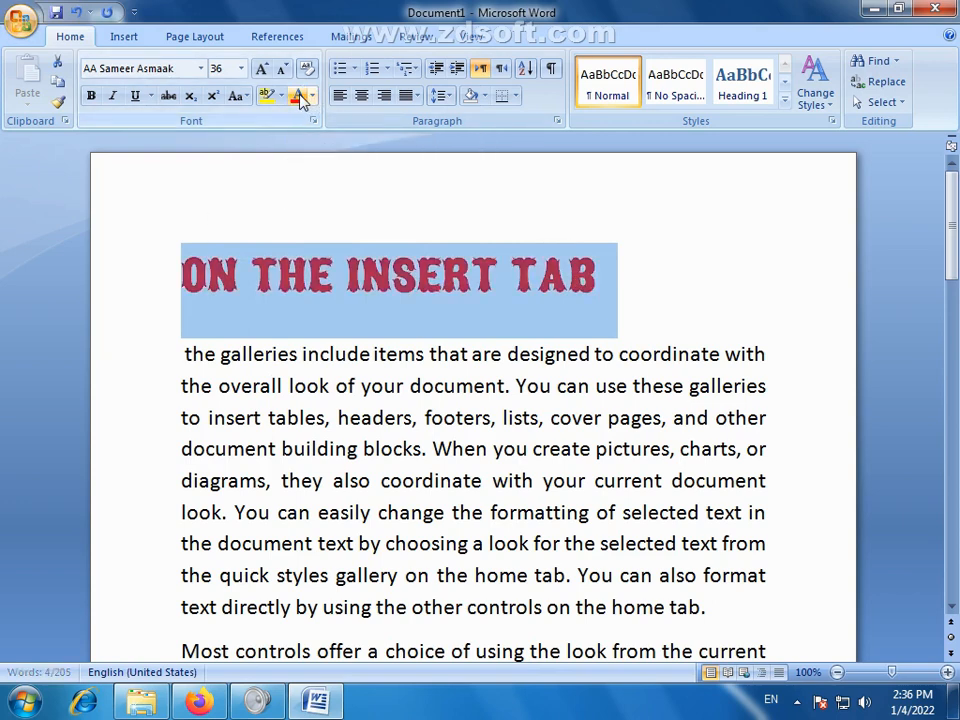
{"action": "left_click", "coordinate": [270, 296]}
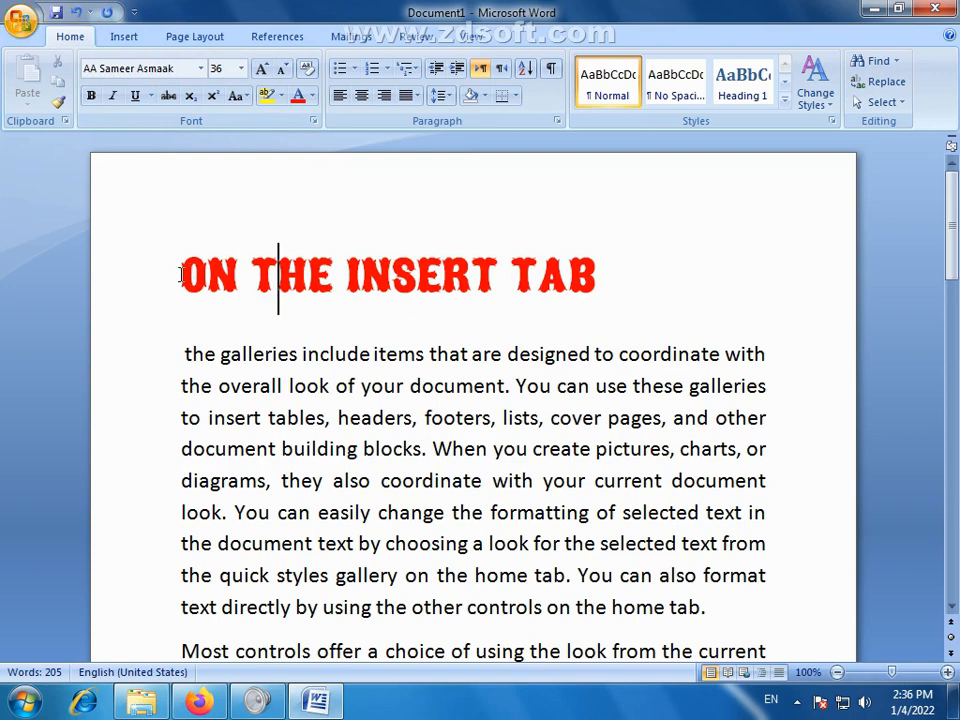
- Color the heading "ON THE INSERT TAB" teal with a standard color from the Colors dialog's palette
{"action": "left_click_drag", "start_coordinate": [183, 278], "coordinate": [605, 276]}
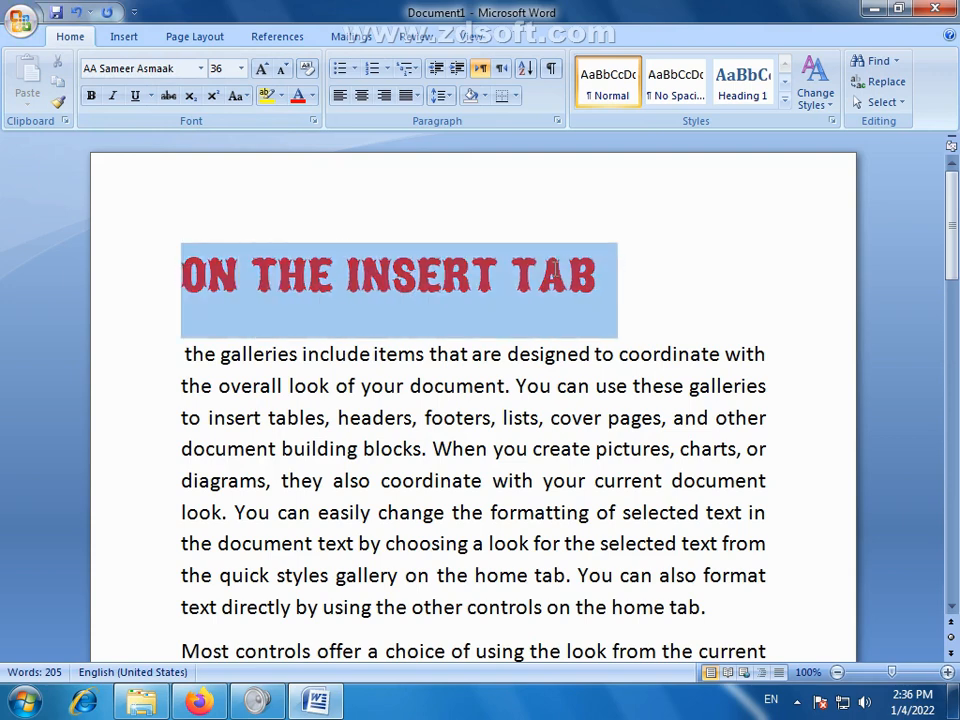
{"action": "left_click", "coordinate": [312, 98]}
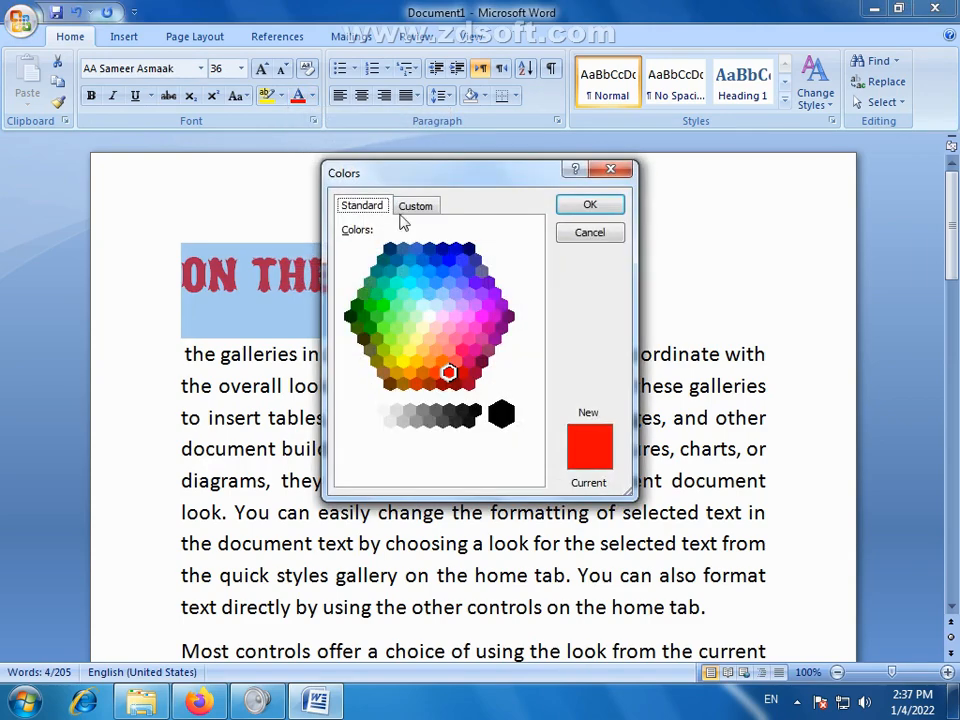
{"action": "left_click_drag", "start_coordinate": [422, 178], "coordinate": [553, 165]}
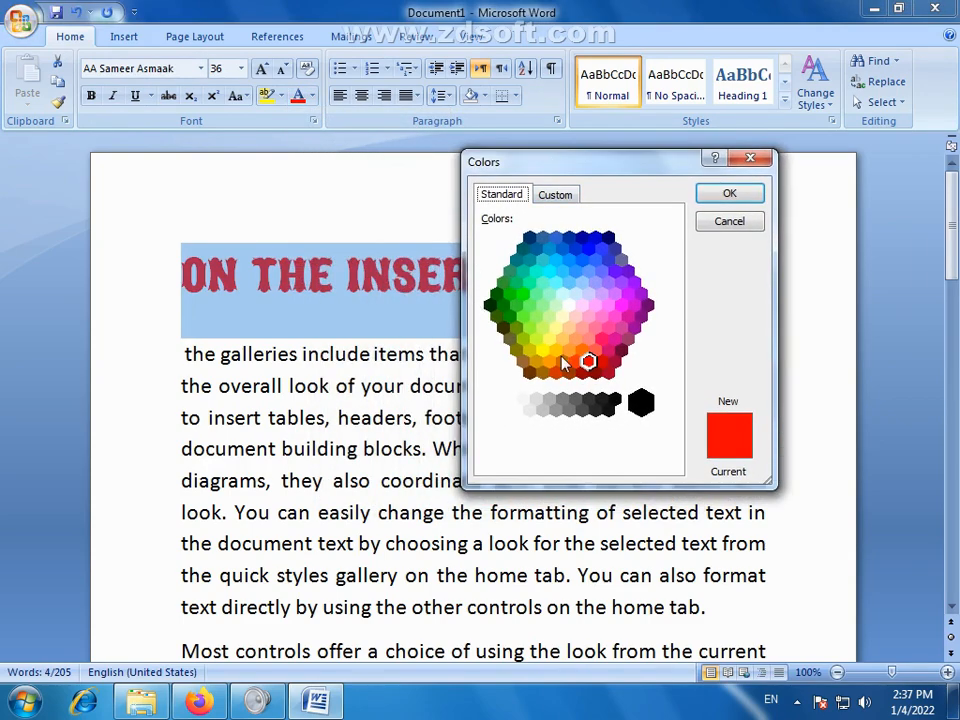
{"action": "left_click", "coordinate": [530, 262]}
{"action": "left_click", "coordinate": [582, 260]}
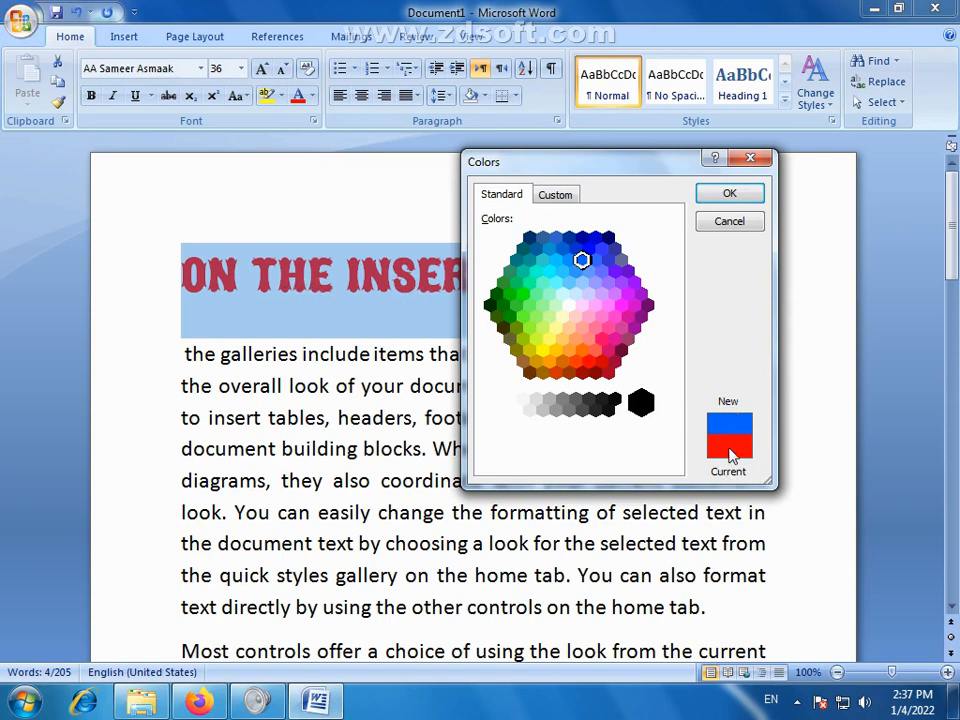
{"action": "left_click", "coordinate": [601, 271]}
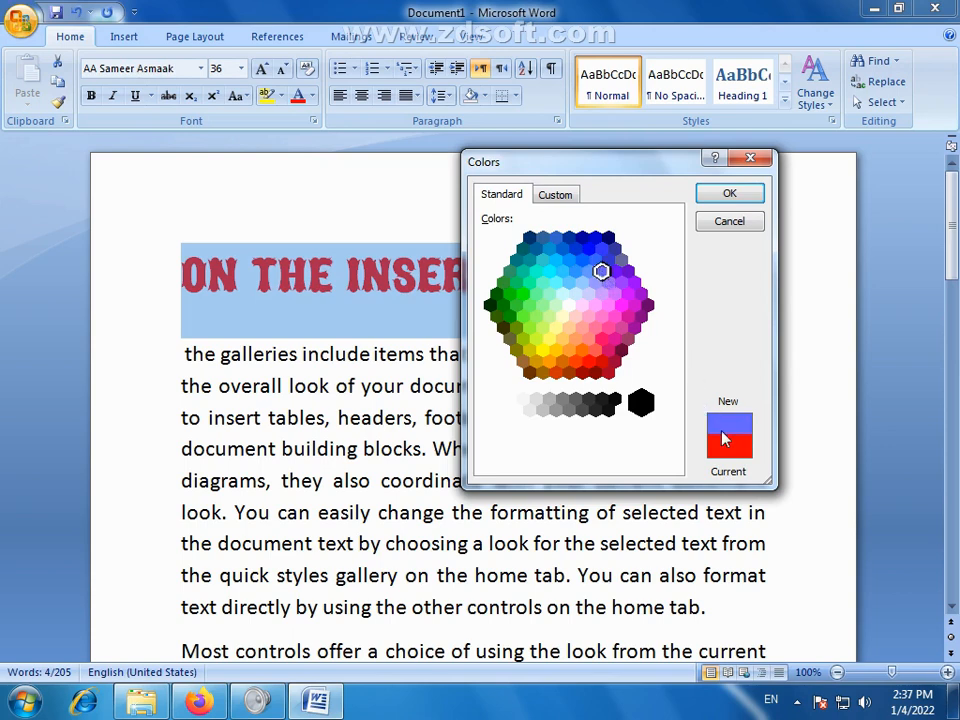
{"action": "left_click", "coordinate": [529, 259]}
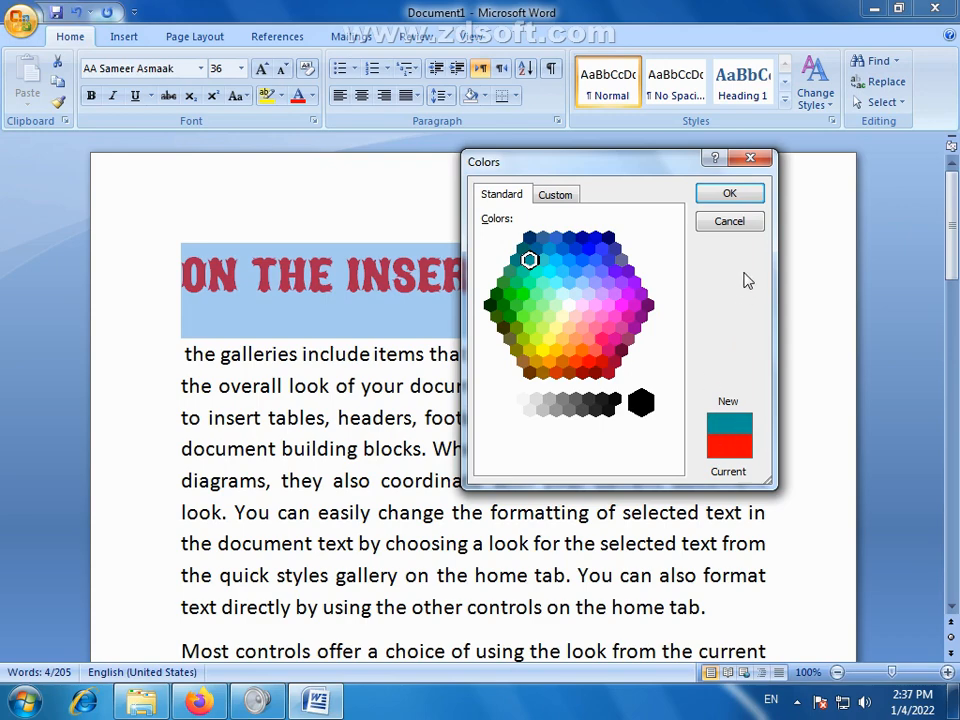
{"action": "left_click", "coordinate": [733, 195]}
{"action": "left_click", "coordinate": [527, 332]}
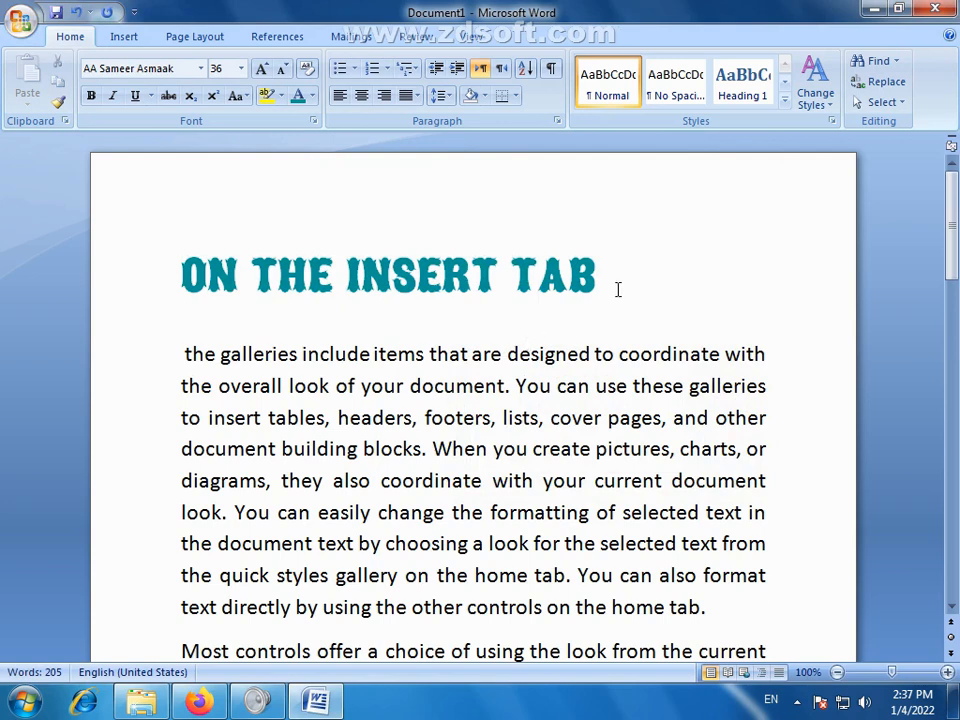
- Give the heading "ON THE INSERT TAB" a custom dark blue font color with RGB values 21, 21, 121
{"action": "left_click_drag", "start_coordinate": [618, 289], "coordinate": [347, 278]}
{"action": "left_click", "coordinate": [176, 278]}
{"action": "left_click_drag", "start_coordinate": [620, 256], "coordinate": [184, 293]}
{"action": "left_click", "coordinate": [312, 100]}
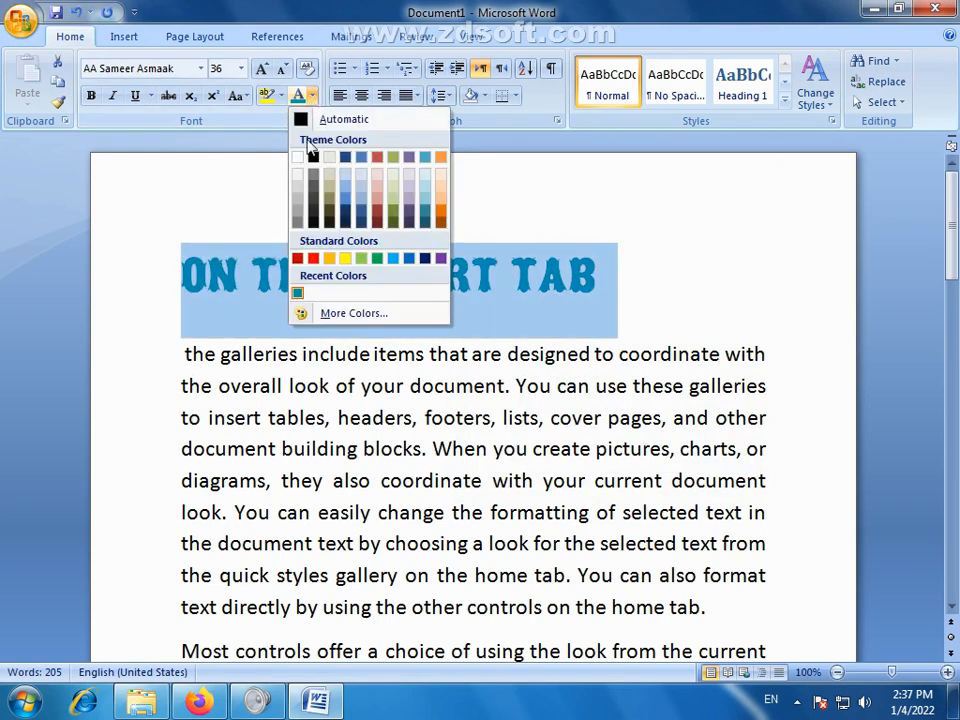
{"action": "left_click", "coordinate": [332, 317]}
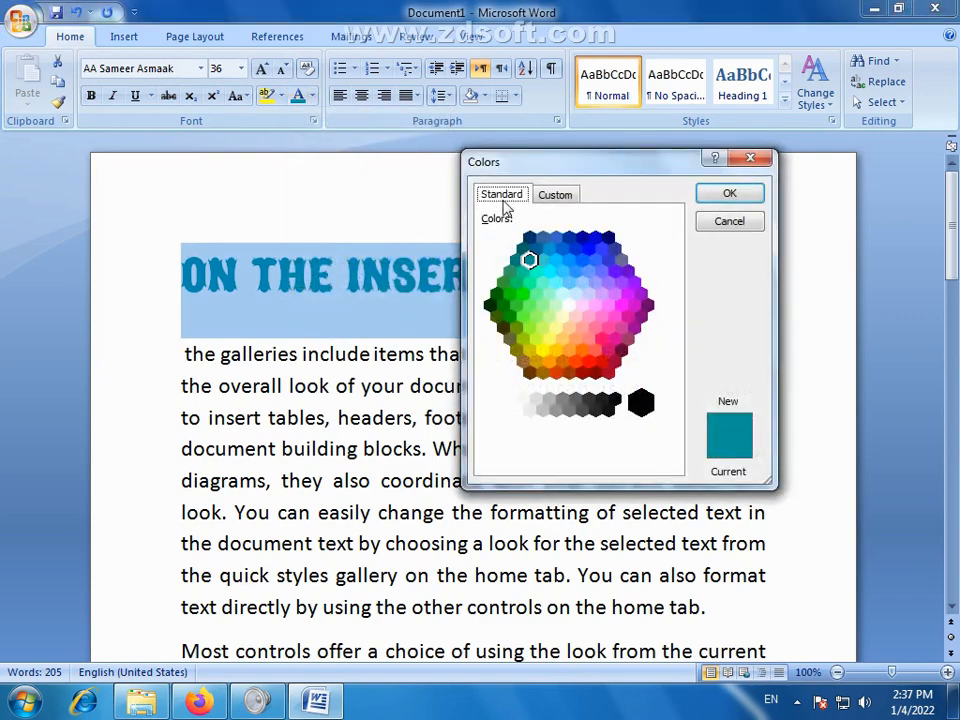
{"action": "left_click", "coordinate": [558, 199]}
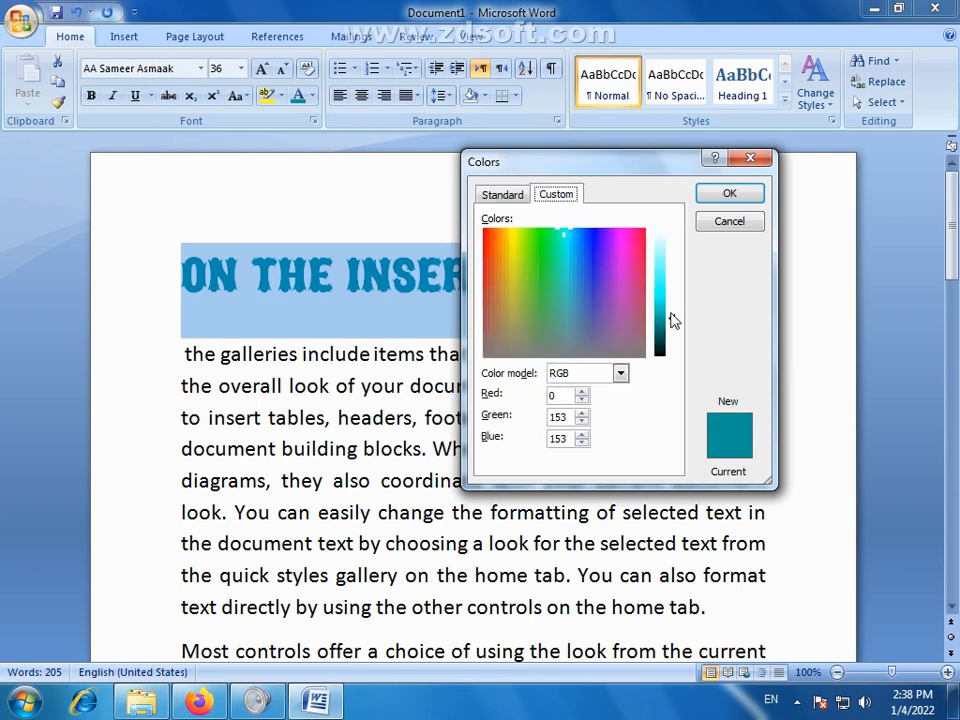
{"action": "left_click_drag", "start_coordinate": [618, 295], "coordinate": [600, 264]}
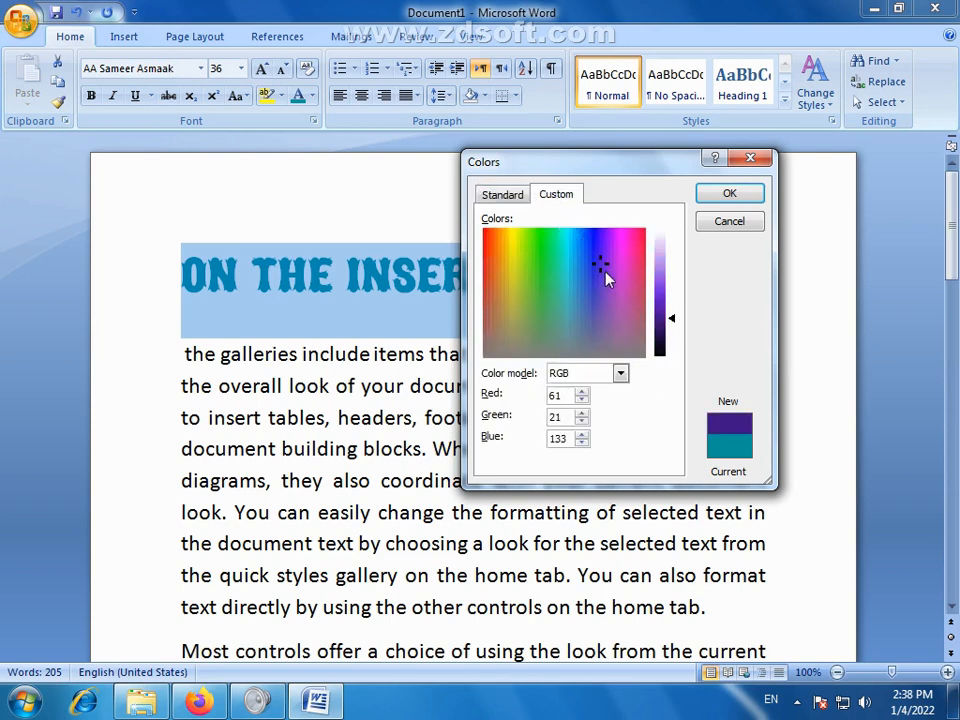
{"action": "left_click", "coordinate": [672, 322]}
{"action": "left_click", "coordinate": [545, 287]}
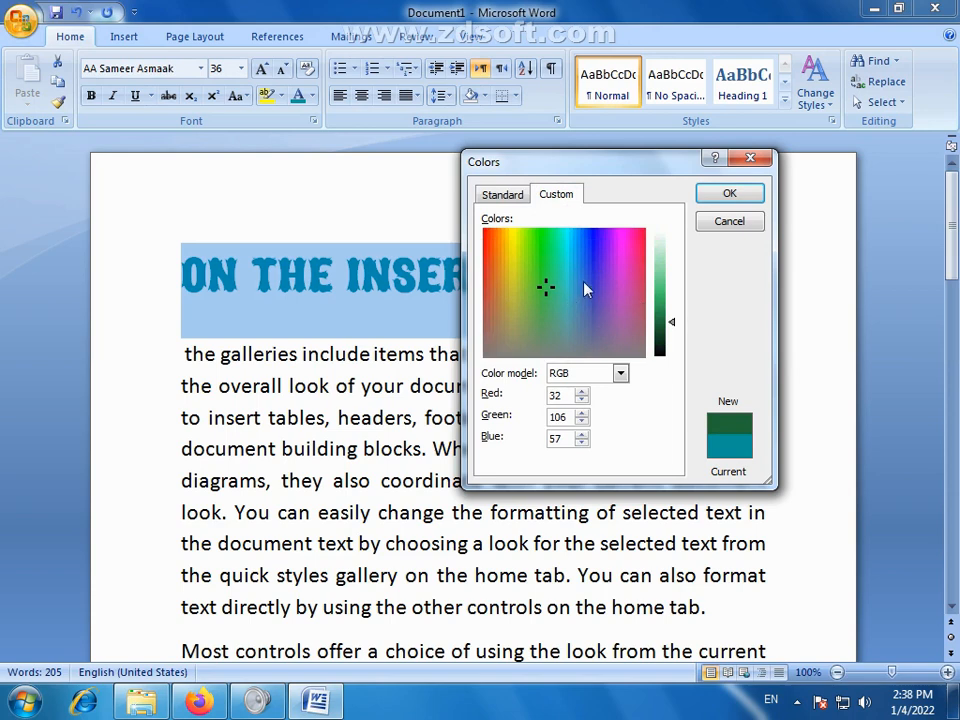
{"action": "left_click", "coordinate": [591, 264]}
{"action": "mouse_move", "coordinate": [671, 321]}
{"action": "left_mouse_down"}
{"action": "mouse_move", "coordinate": [675, 335]}
{"action": "mouse_move", "coordinate": [670, 321]}
{"action": "left_mouse_up"}
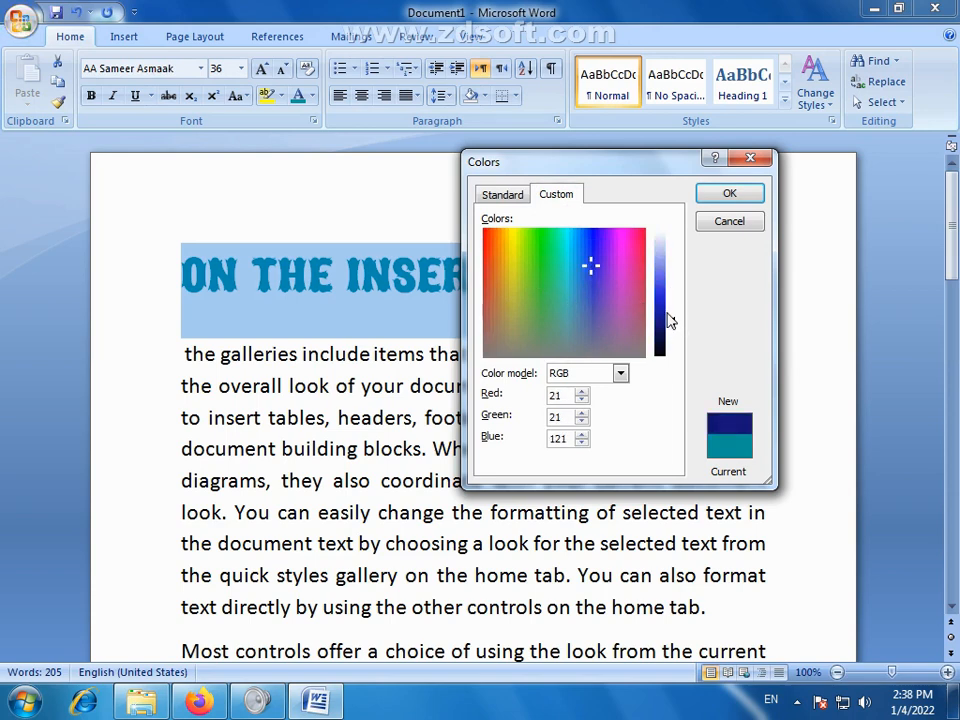
{"action": "left_click", "coordinate": [739, 194]}
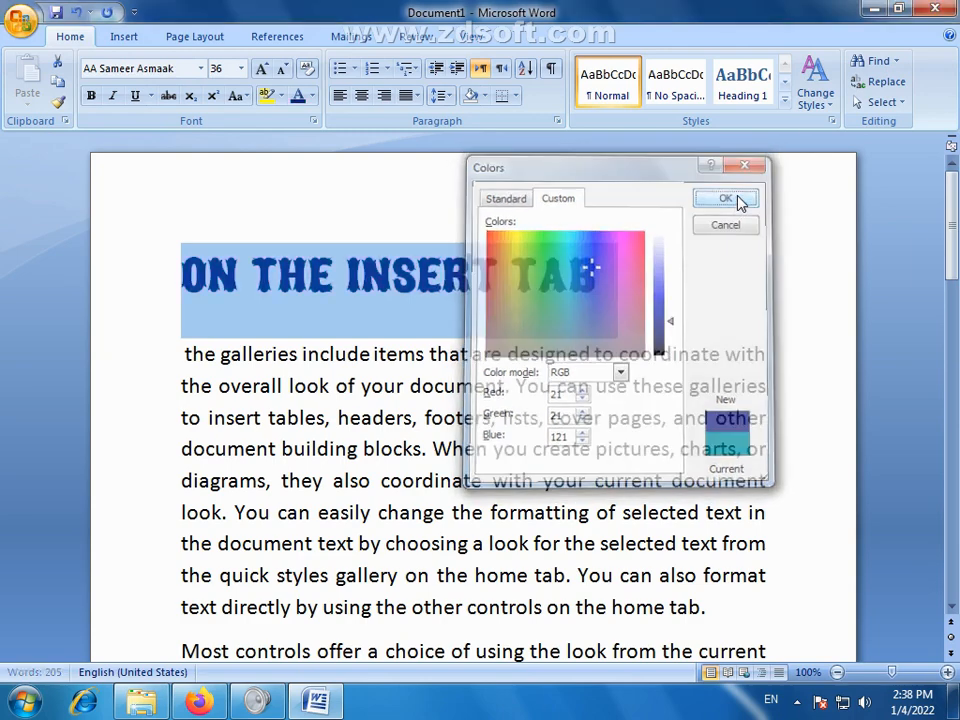
{"action": "left_click", "coordinate": [596, 331]}
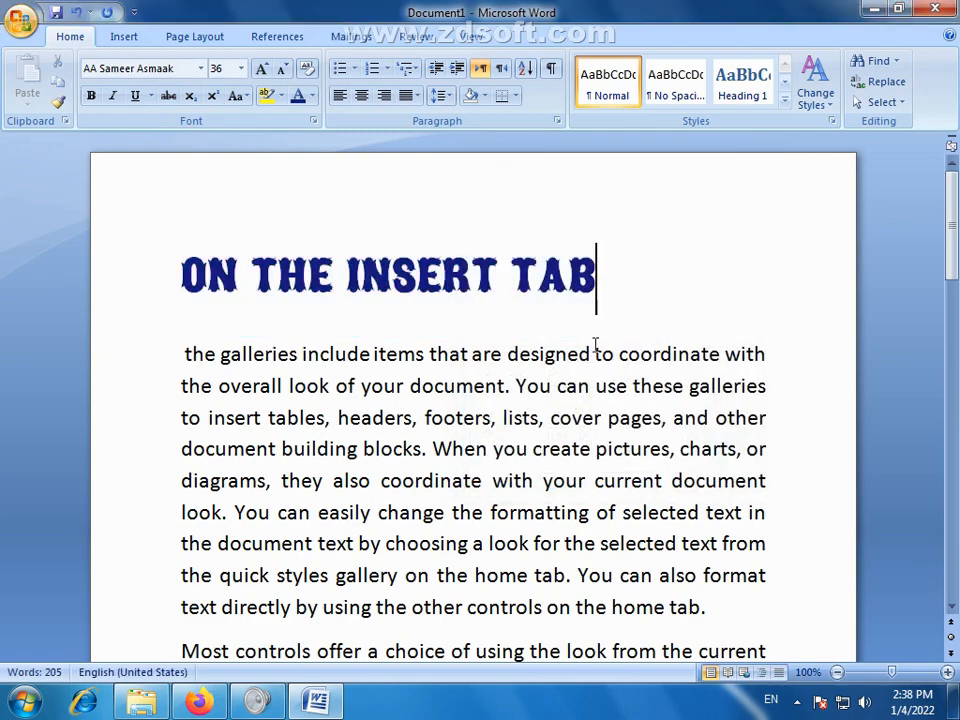
{"action": "left_click", "coordinate": [313, 101]}
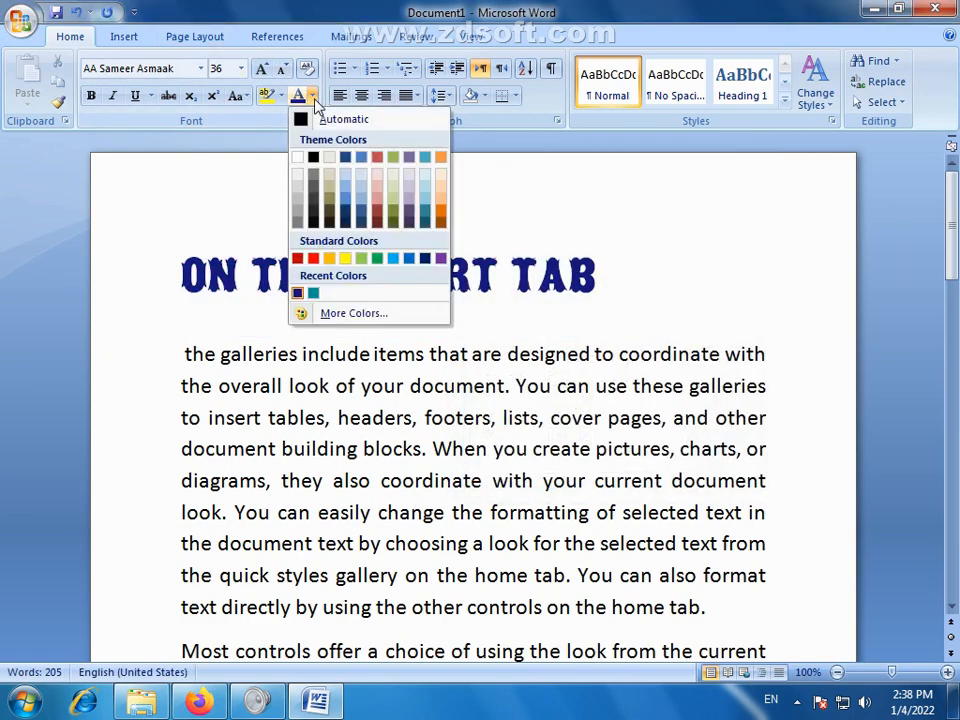
{"action": "left_click", "coordinate": [313, 101]}
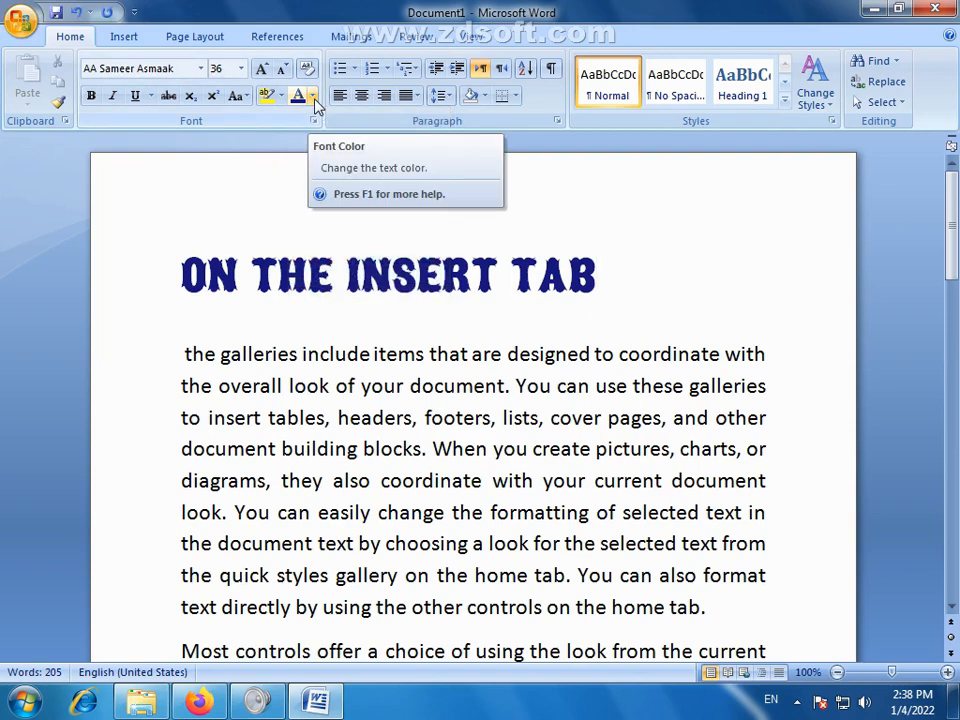
{"action": "left_click", "coordinate": [314, 101]}
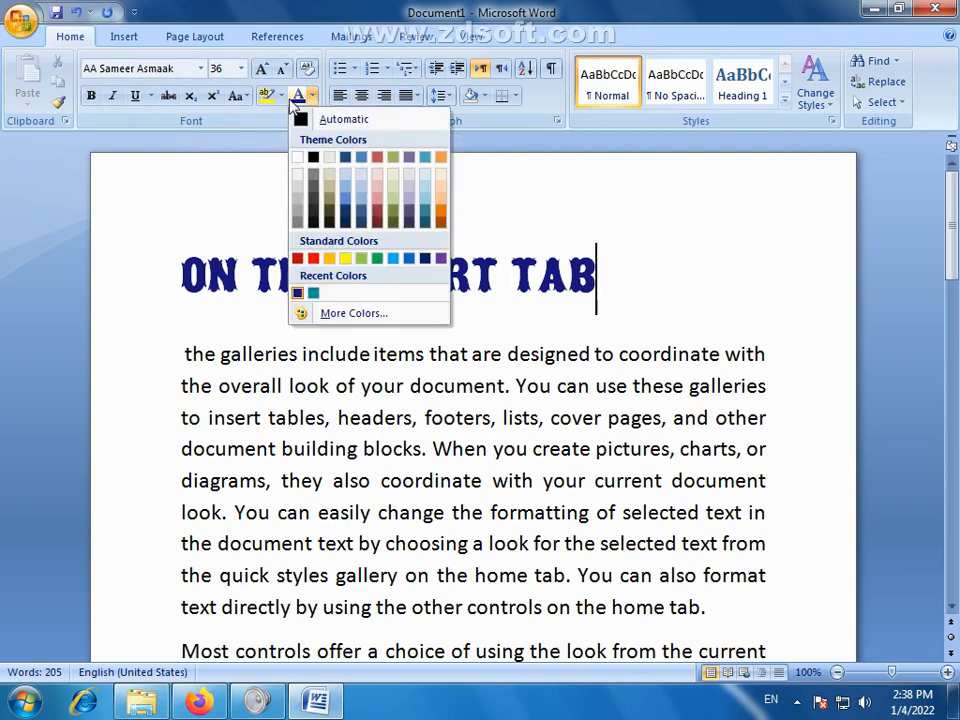
{"action": "left_click", "coordinate": [619, 300]}
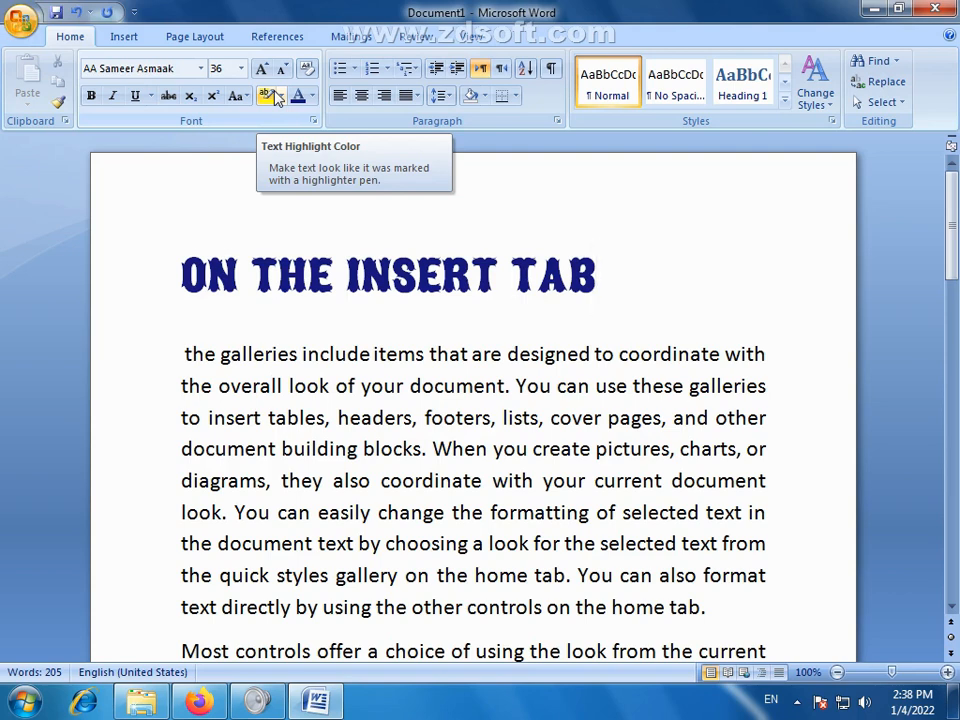
{"action": "left_click", "coordinate": [319, 233]}
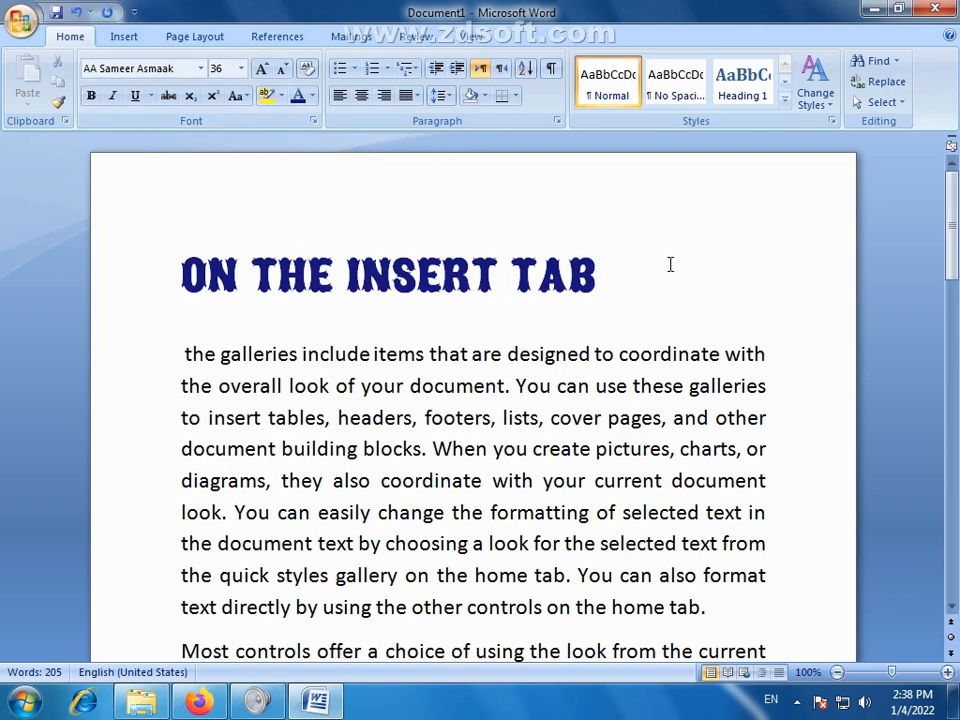
- Highlight the heading "ON THE INSERT TAB" in yellow
{"action": "left_click_drag", "start_coordinate": [595, 273], "coordinate": [229, 273]}
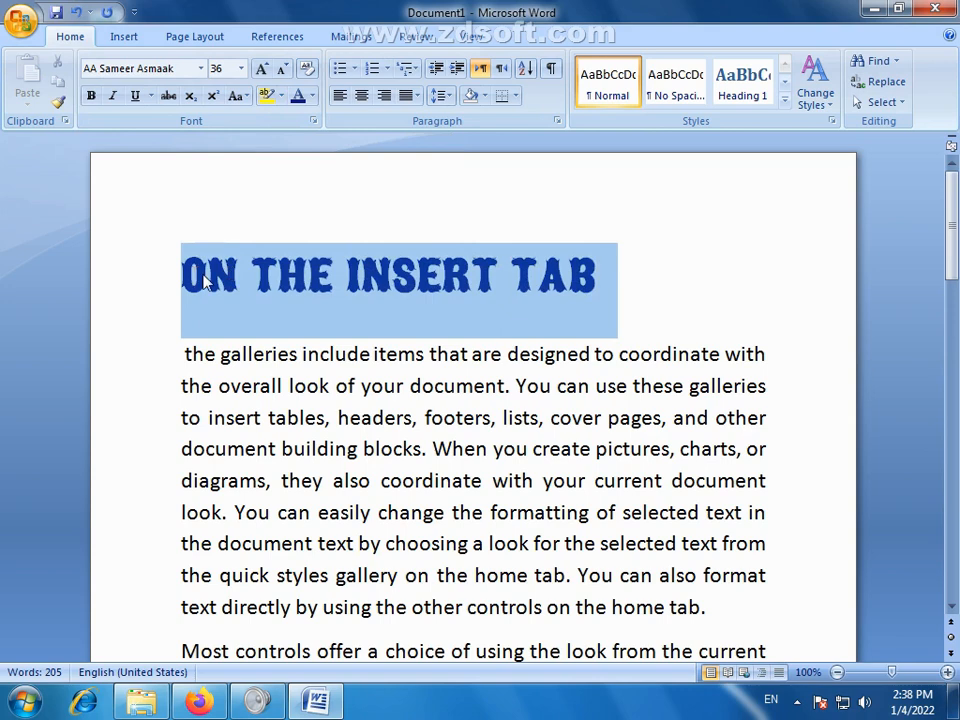
{"action": "left_click", "coordinate": [266, 97]}
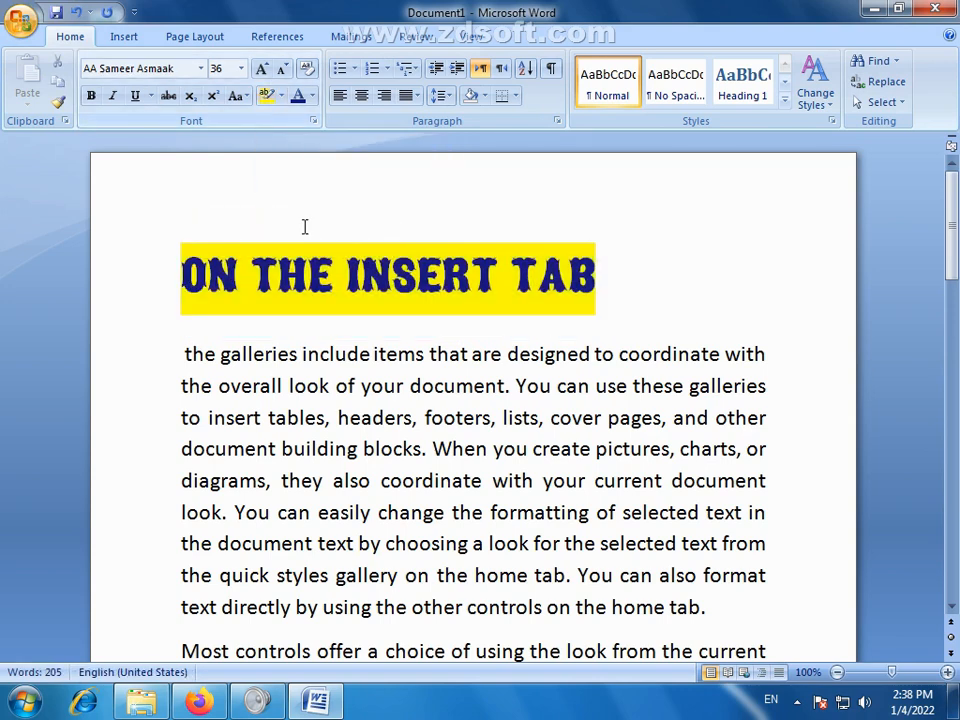
{"action": "left_click", "coordinate": [305, 345]}
- Change the text highlight color of the heading "ON THE INSERT TAB" to light gray
{"action": "left_click_drag", "start_coordinate": [178, 270], "coordinate": [613, 277]}
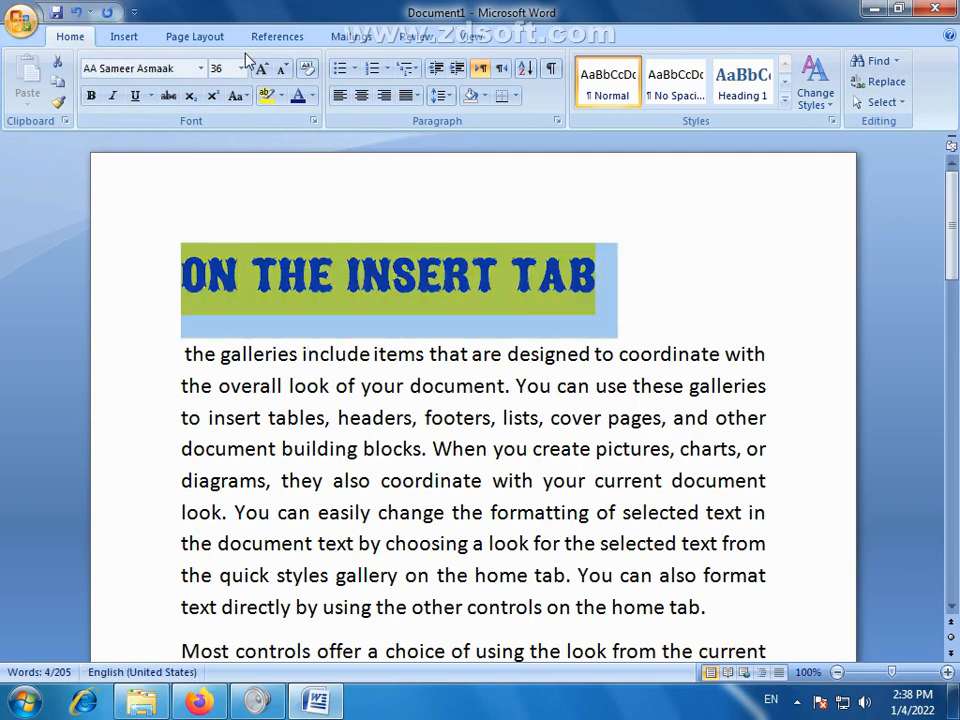
{"action": "left_click", "coordinate": [281, 96]}
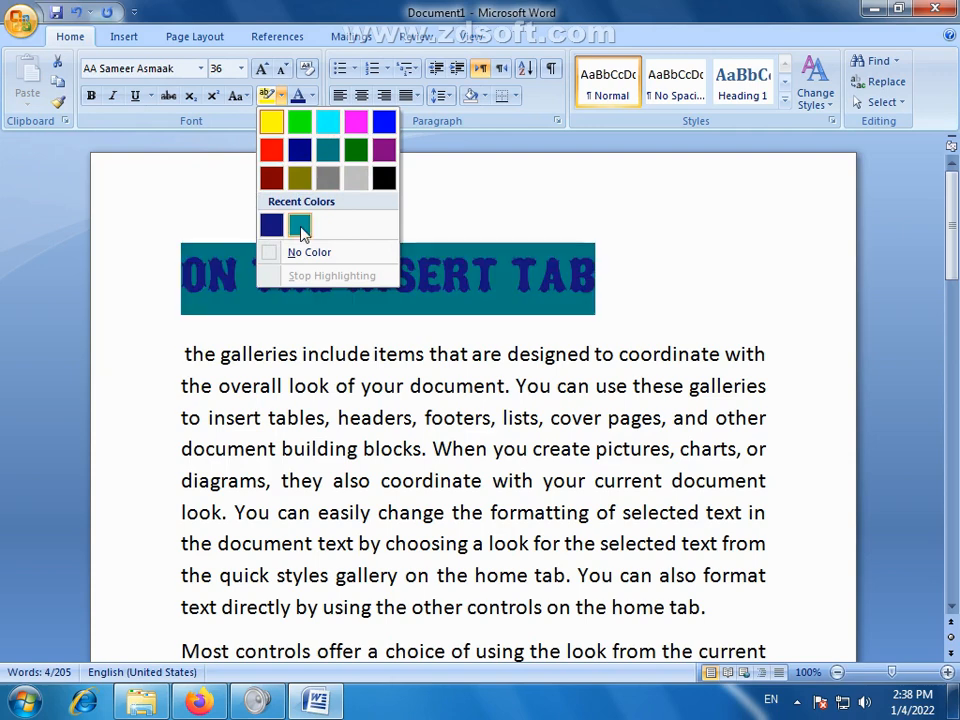
{"action": "left_click", "coordinate": [358, 180]}
- Remove the highlight from the heading "ON THE INSERT TAB" by setting it to No Color
{"action": "key", "text": "ctrl+shift+Left"}
{"action": "key", "text": "ctrl+shift+Left"}
{"action": "key", "text": "ctrl+shift+Left"}
{"action": "left_click", "coordinate": [146, 300]}
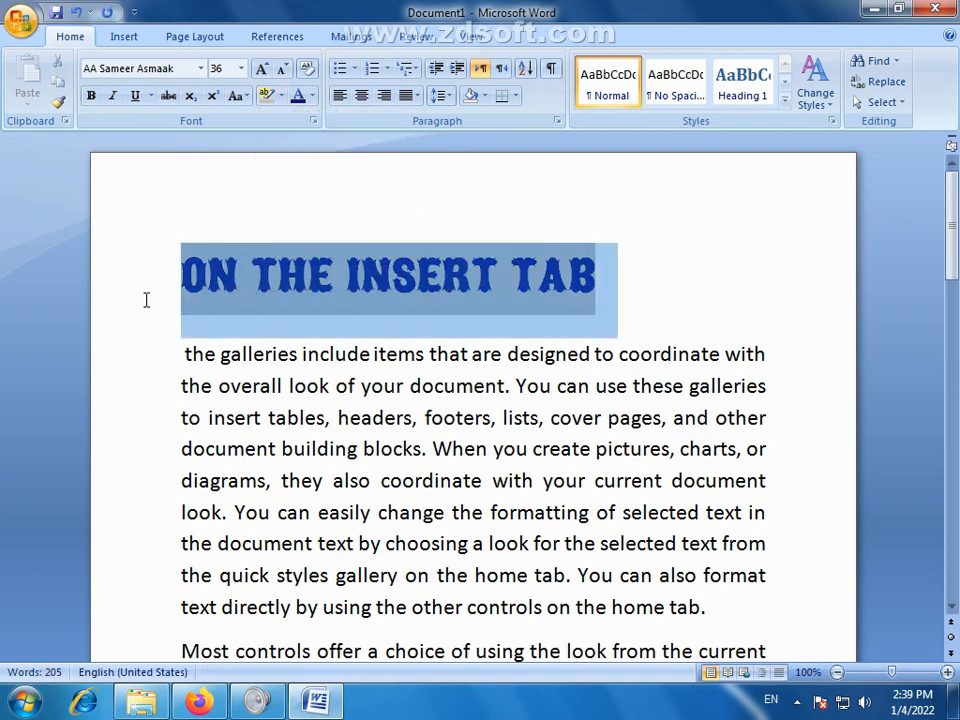
{"action": "left_click", "coordinate": [281, 96]}
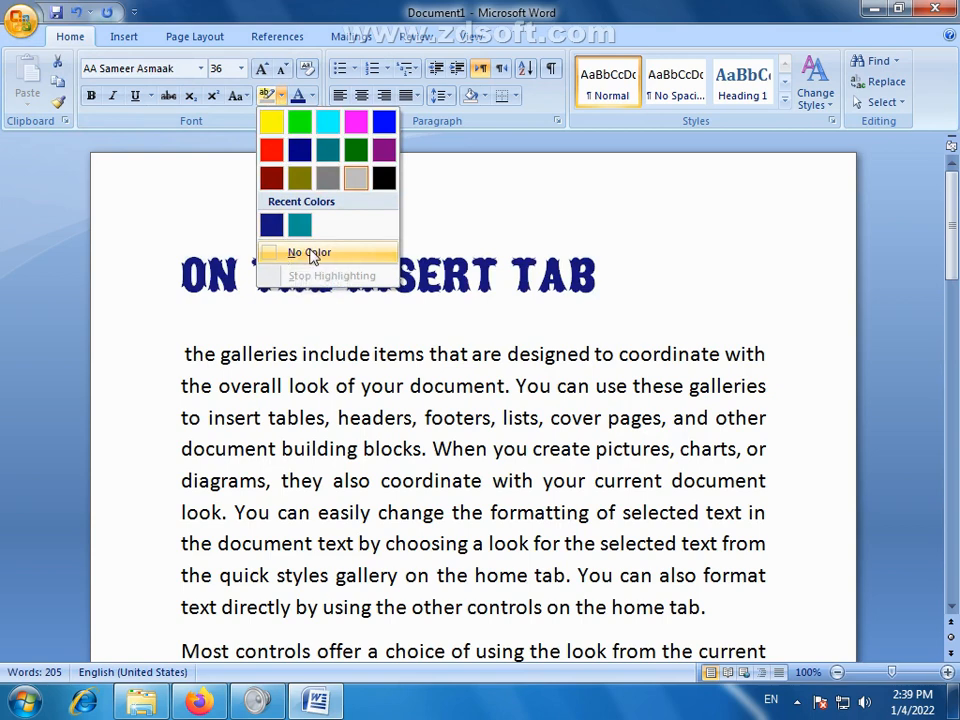
{"action": "left_click", "coordinate": [311, 253]}
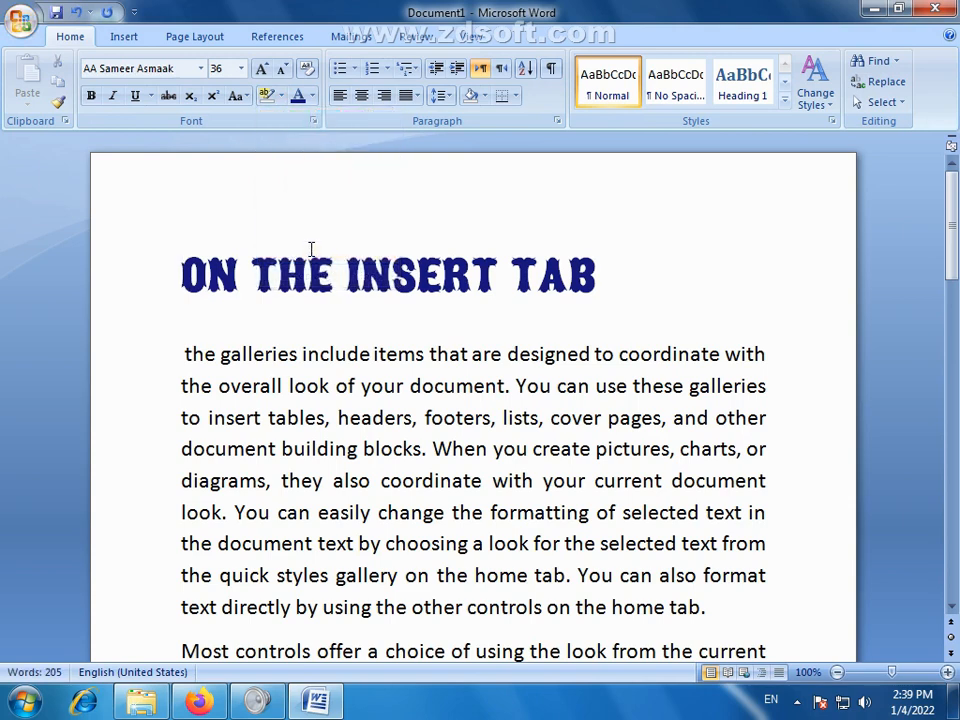
- Highlight the words "When you create" in the first paragraph in yellow and undo that highlight
{"action": "left_click_drag", "start_coordinate": [423, 481], "coordinate": [594, 449]}
{"action": "left_click", "coordinate": [281, 96]}
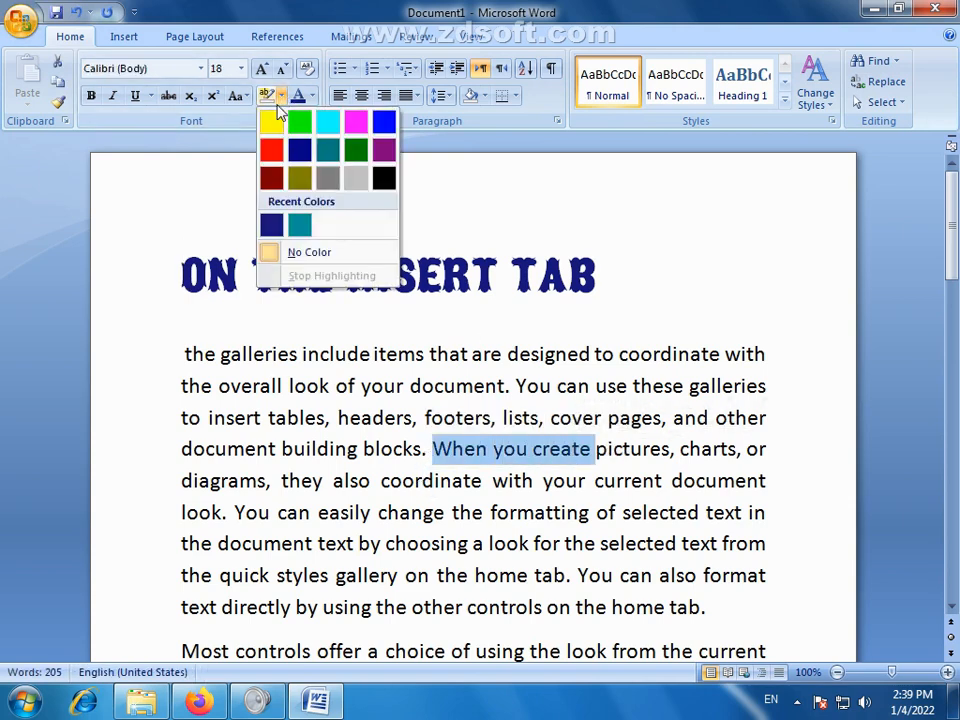
{"action": "left_click", "coordinate": [272, 128]}
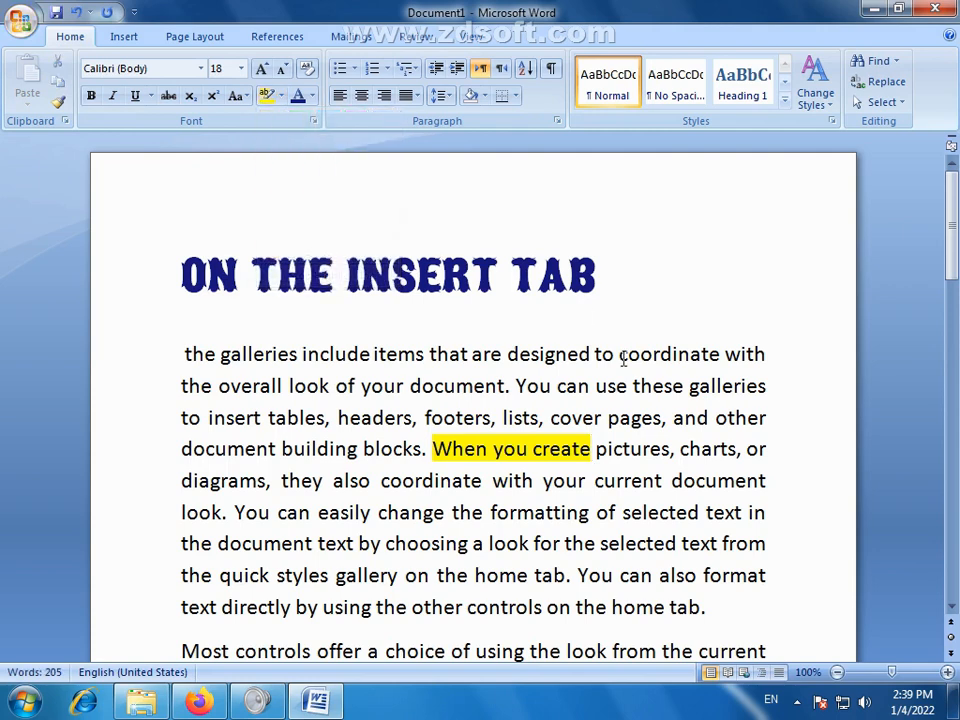
{"action": "key", "text": "ctrl+z"}
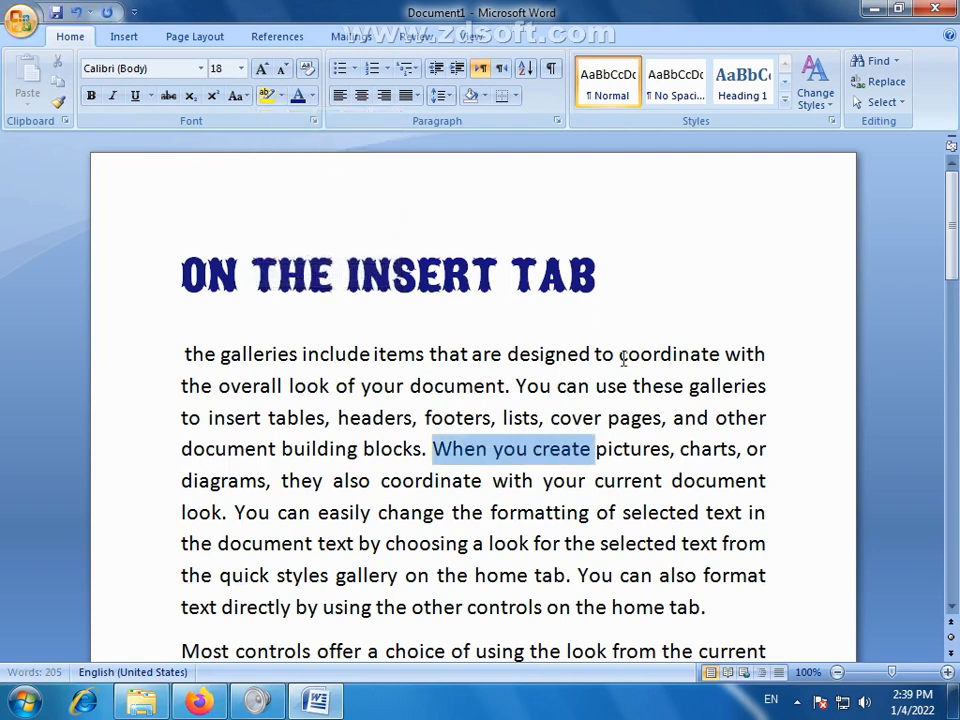
{"action": "left_click", "coordinate": [604, 542]}
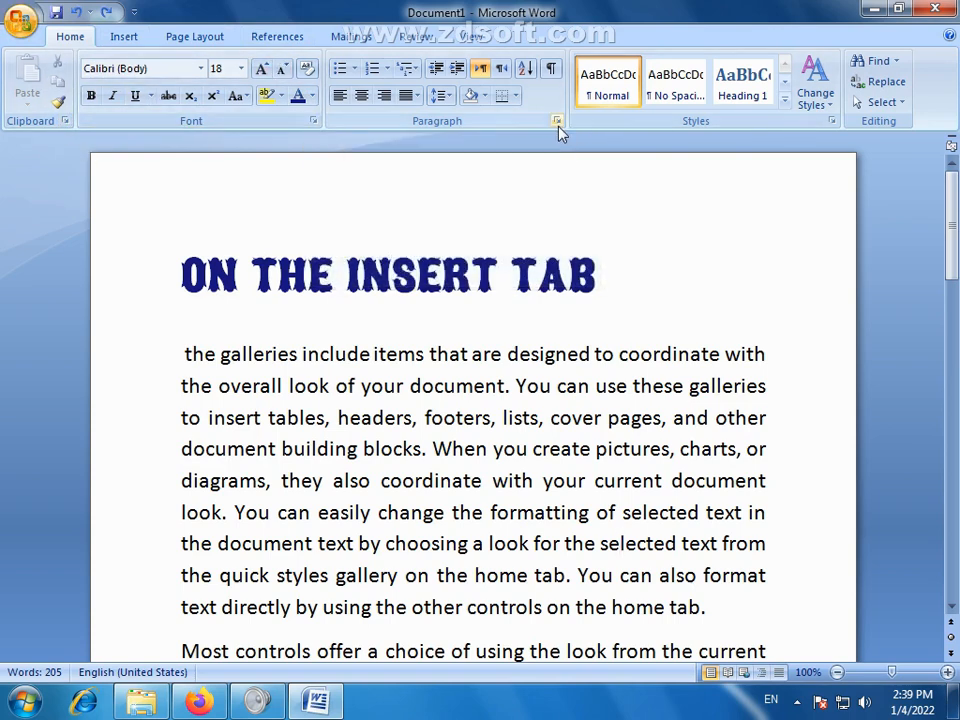
- Examine the Font dialog's Latin font, font style, underline style and font color choices, and close it without applying anything
{"action": "left_click", "coordinate": [314, 122]}
{"action": "left_click_drag", "start_coordinate": [266, 87], "coordinate": [378, 112]}
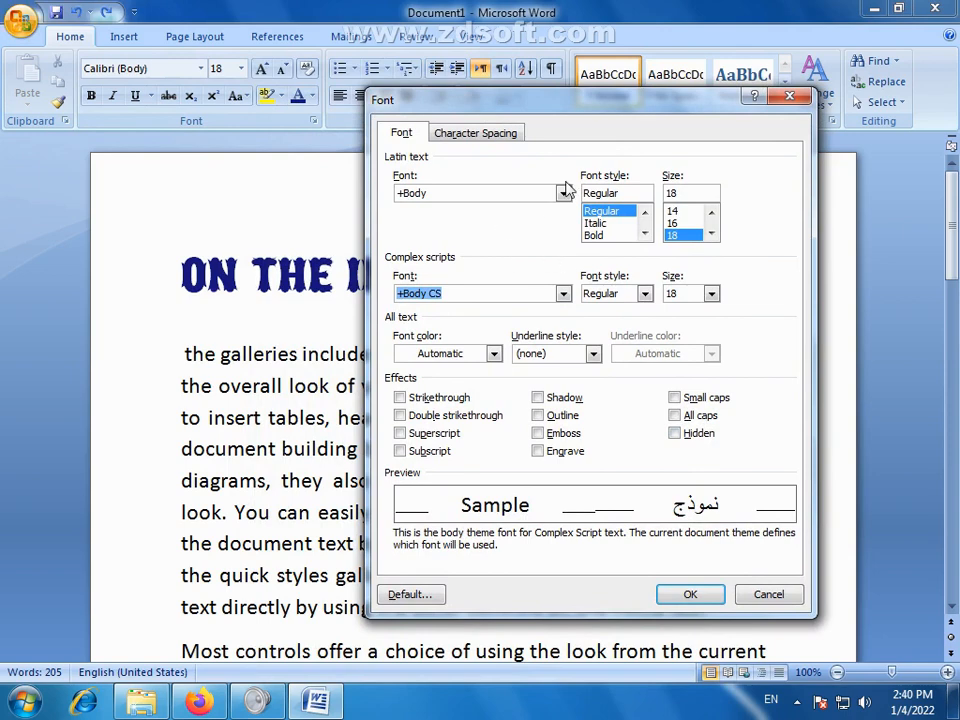
{"action": "left_click_drag", "start_coordinate": [430, 96], "coordinate": [527, 134]}
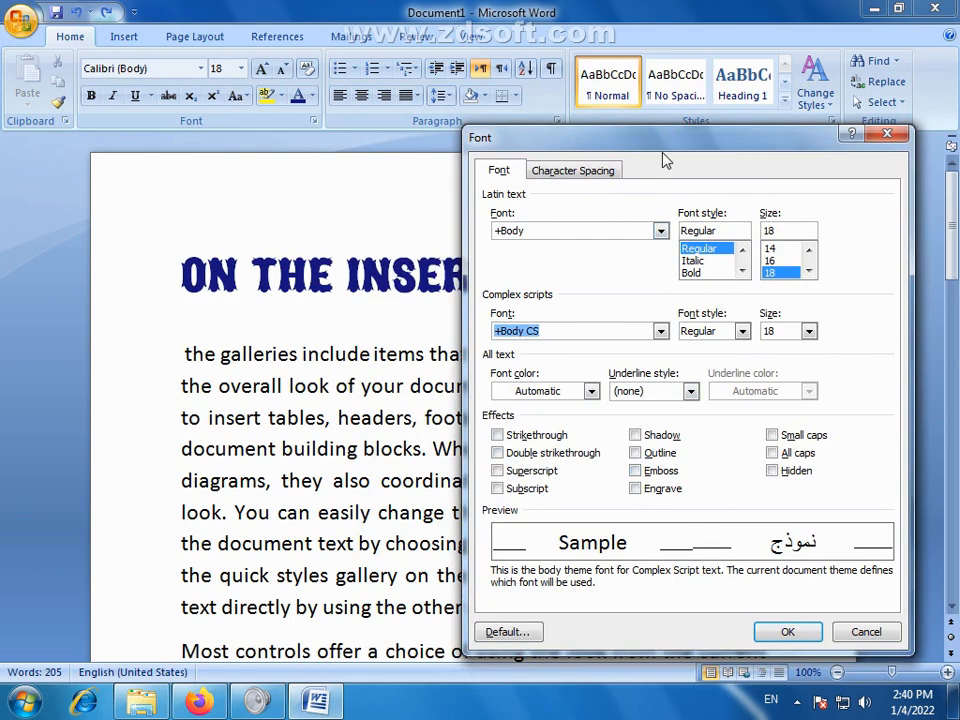
{"action": "left_click_drag", "start_coordinate": [668, 150], "coordinate": [631, 152]}
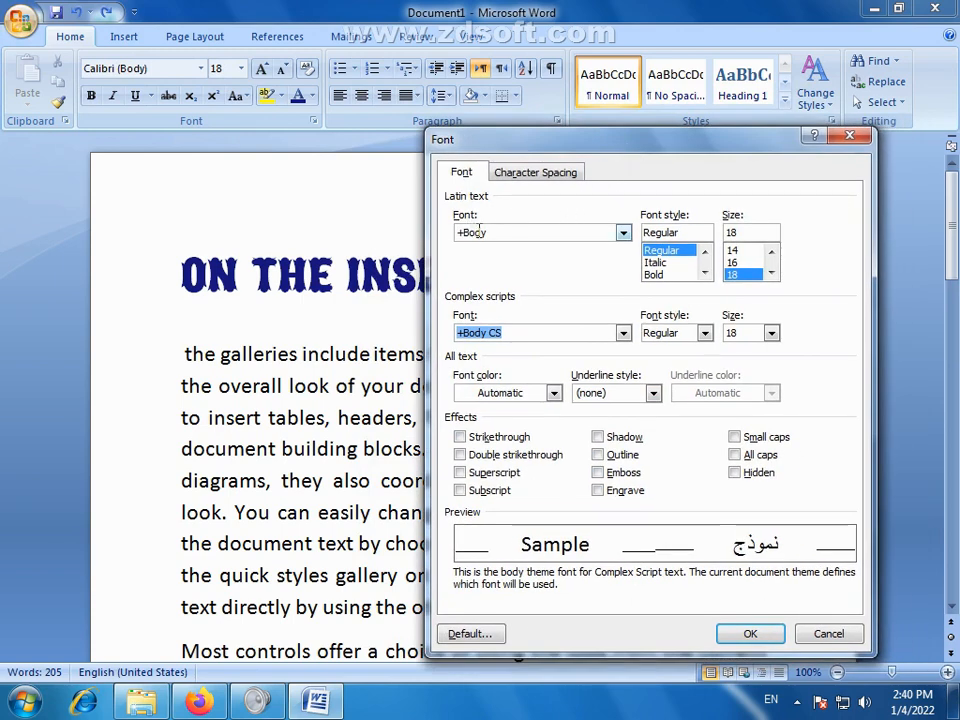
{"action": "left_click", "coordinate": [624, 233]}
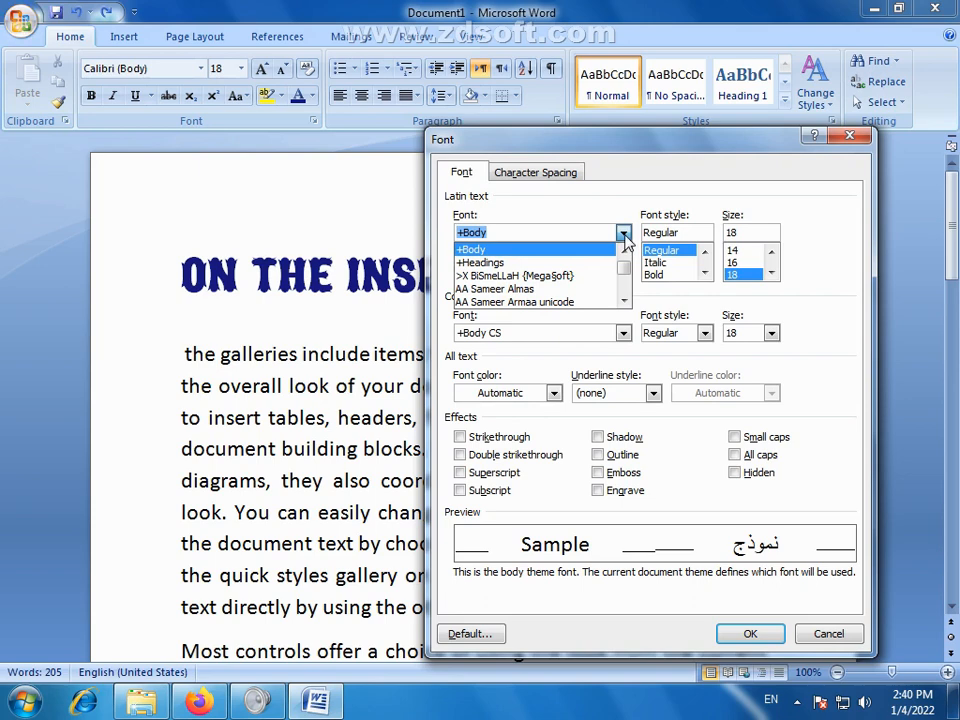
{"action": "left_click", "coordinate": [624, 234]}
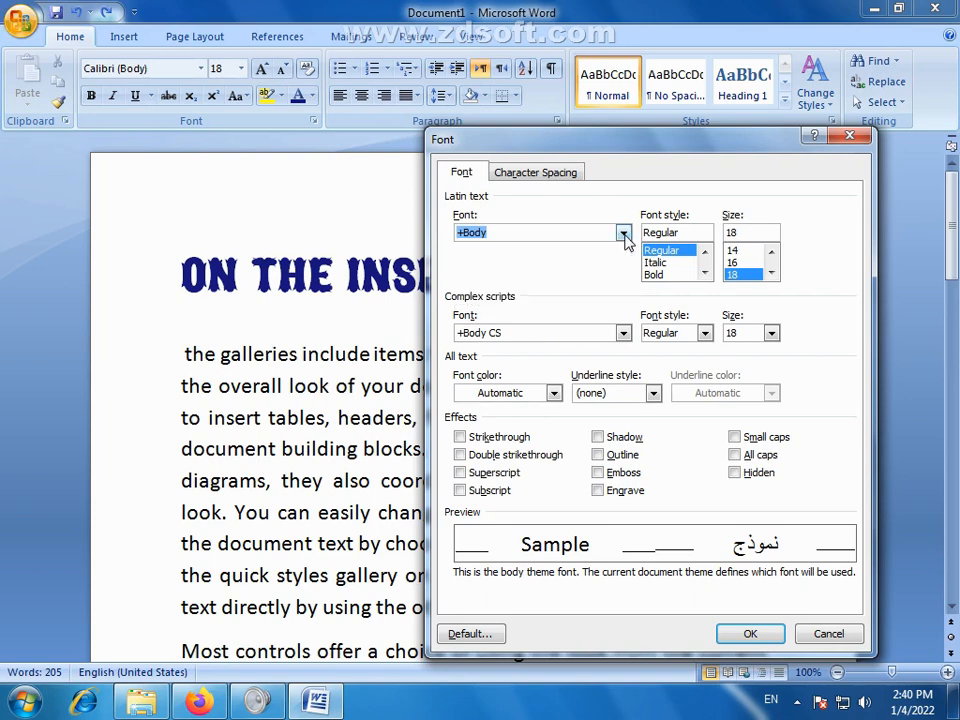
{"action": "left_click", "coordinate": [706, 272]}
{"action": "left_click", "coordinate": [704, 252]}
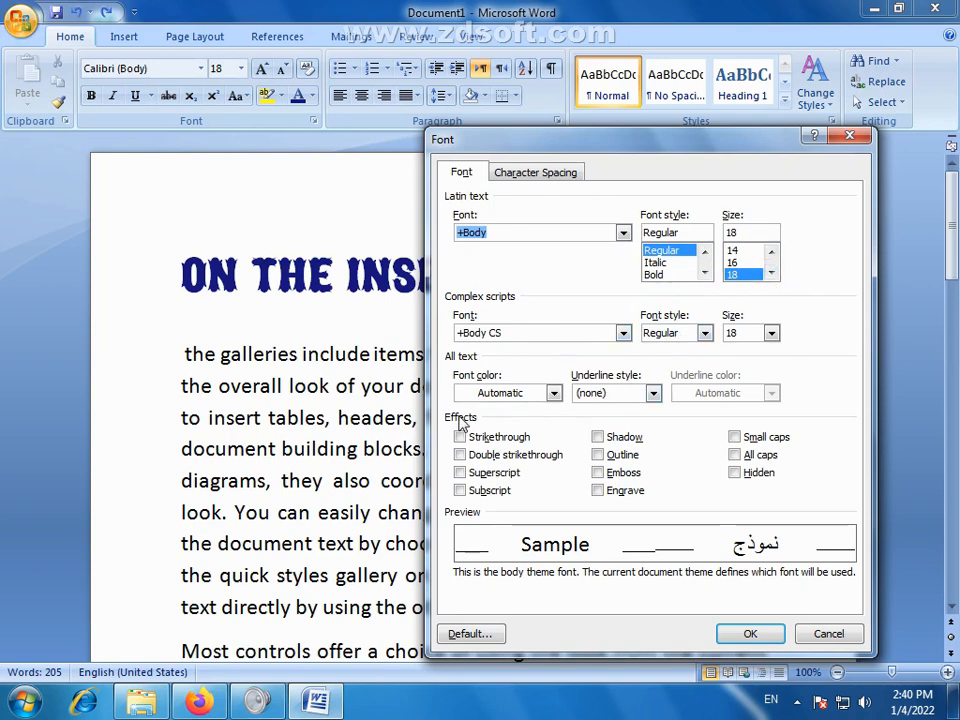
{"action": "left_click", "coordinate": [653, 394]}
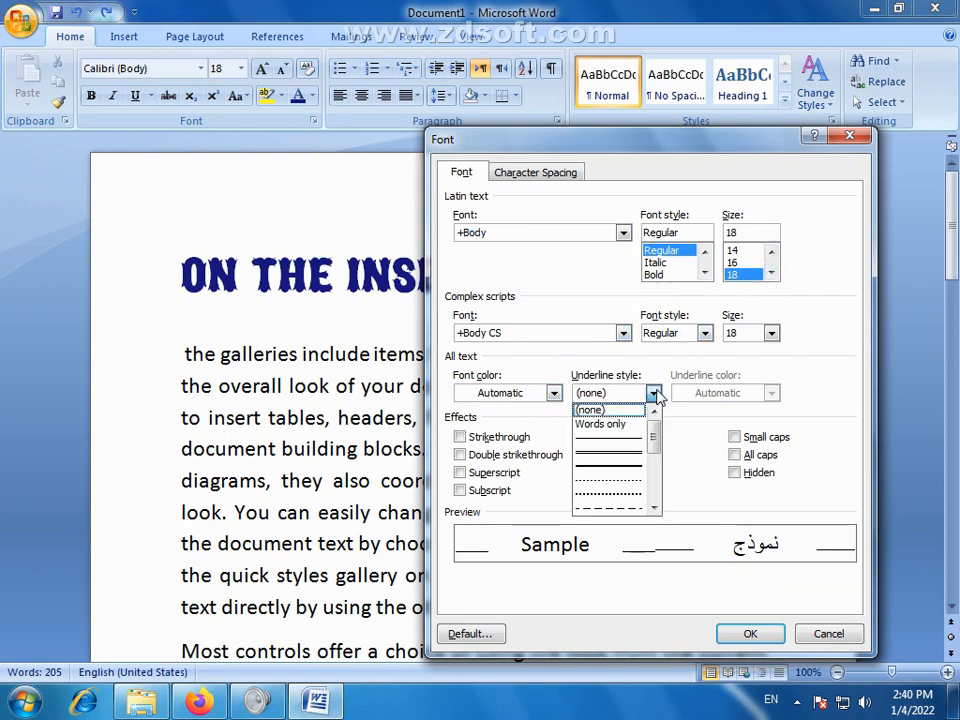
{"action": "left_click", "coordinate": [553, 393]}
{"action": "left_click", "coordinate": [553, 393]}
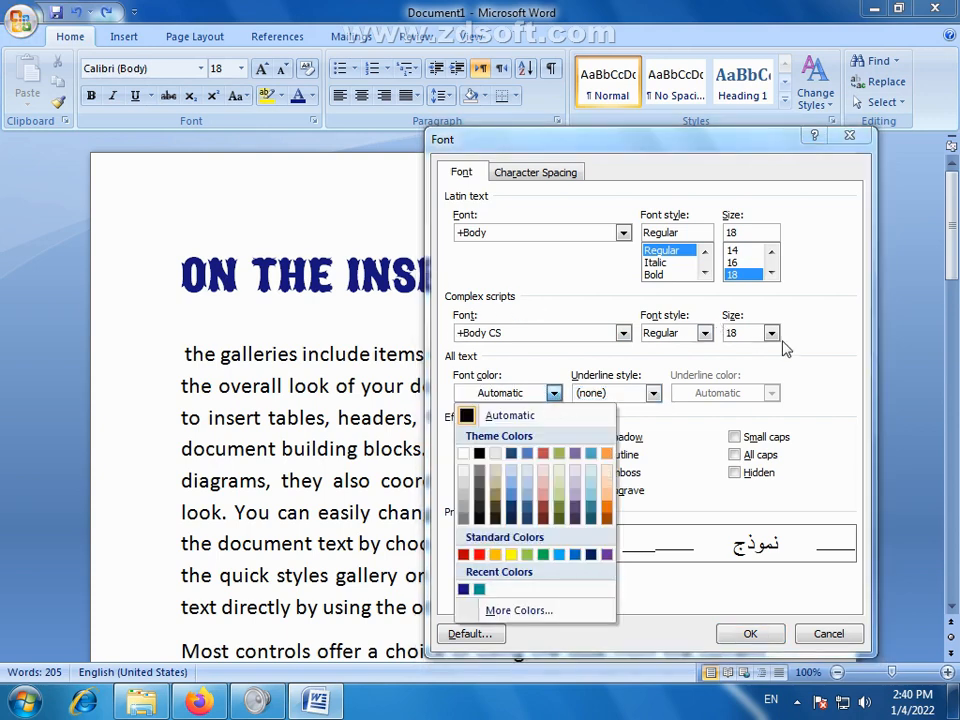
{"action": "left_click", "coordinate": [849, 357]}
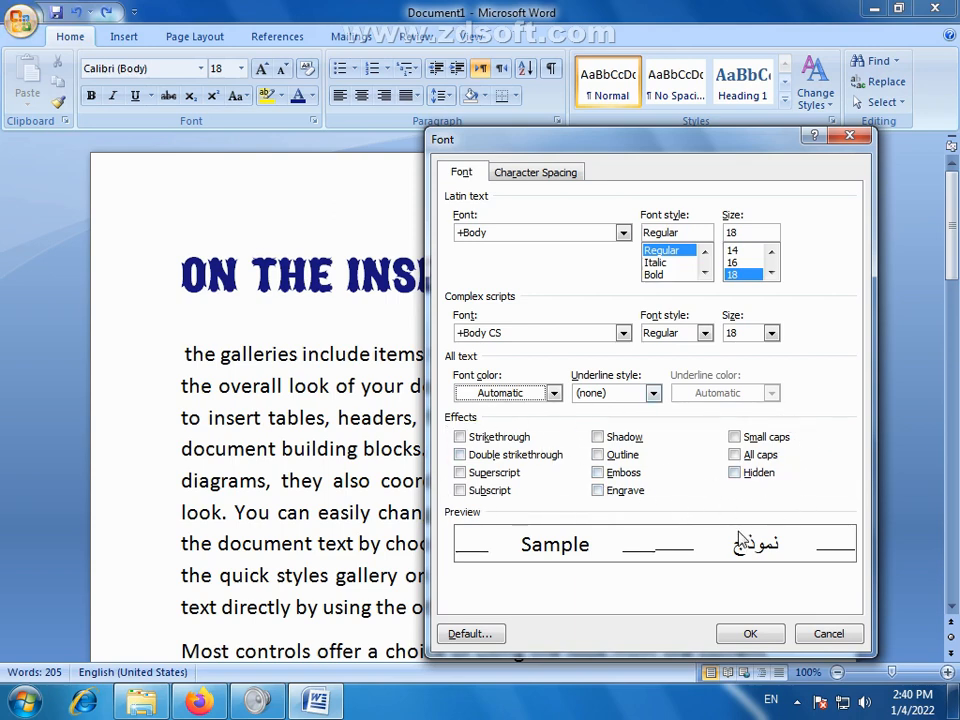
{"action": "left_click", "coordinate": [828, 633]}
- Apply Double strikethrough to the words "INSERT TAB" in the heading, after trying the single Strikethrough effect
{"action": "left_click", "coordinate": [445, 272]}
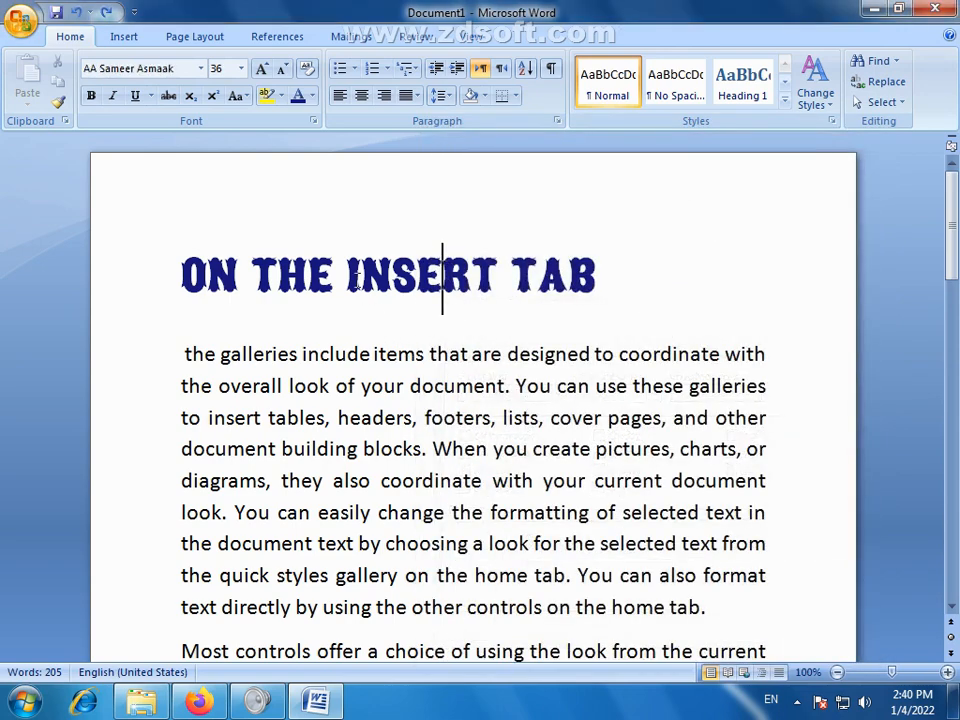
{"action": "left_click", "coordinate": [347, 272], "text": "shift"}
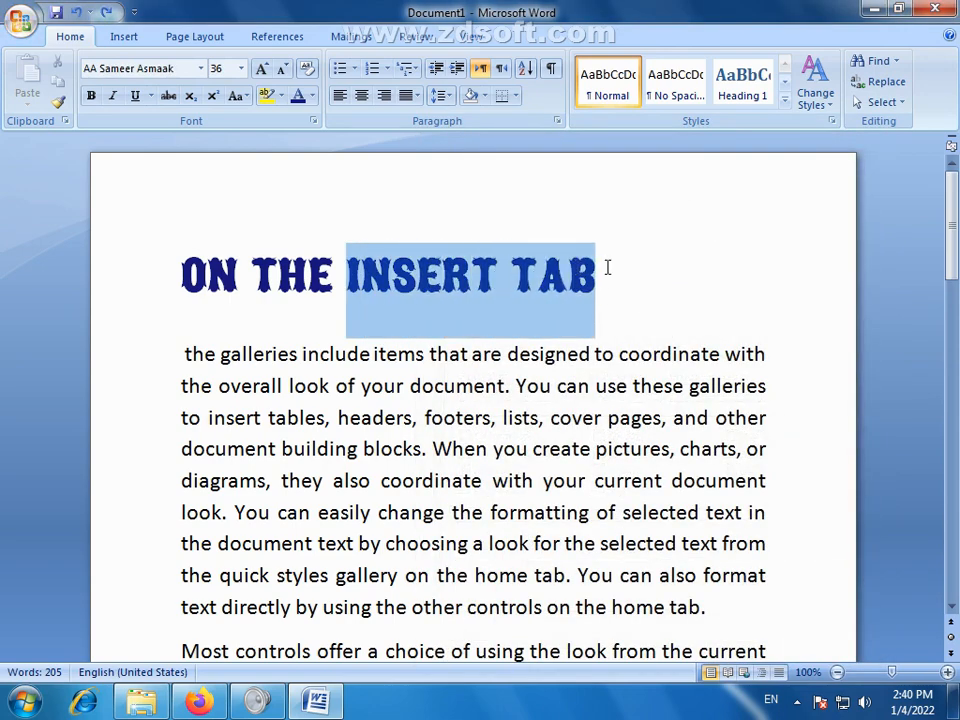
{"action": "left_click", "coordinate": [314, 122]}
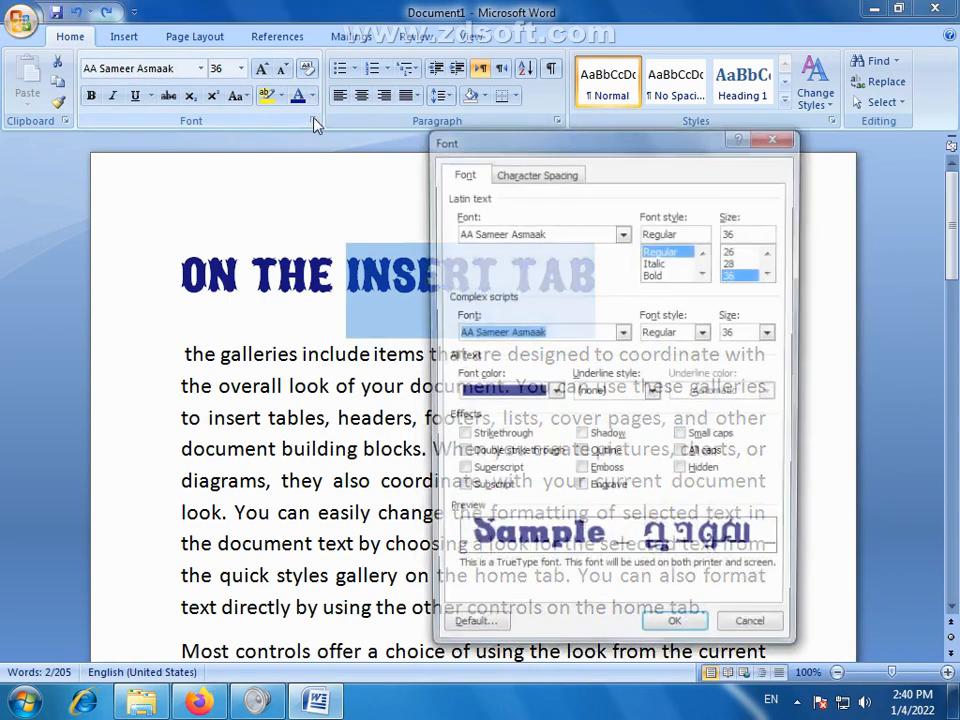
{"action": "left_click_drag", "start_coordinate": [499, 156], "coordinate": [758, 168]}
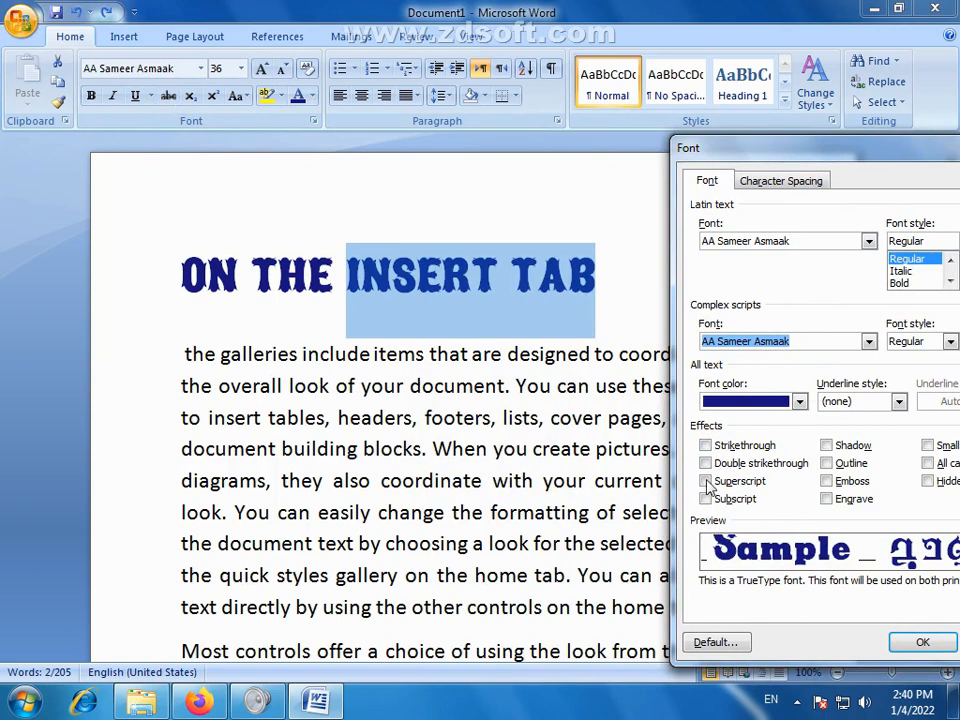
{"action": "left_click", "coordinate": [705, 445]}
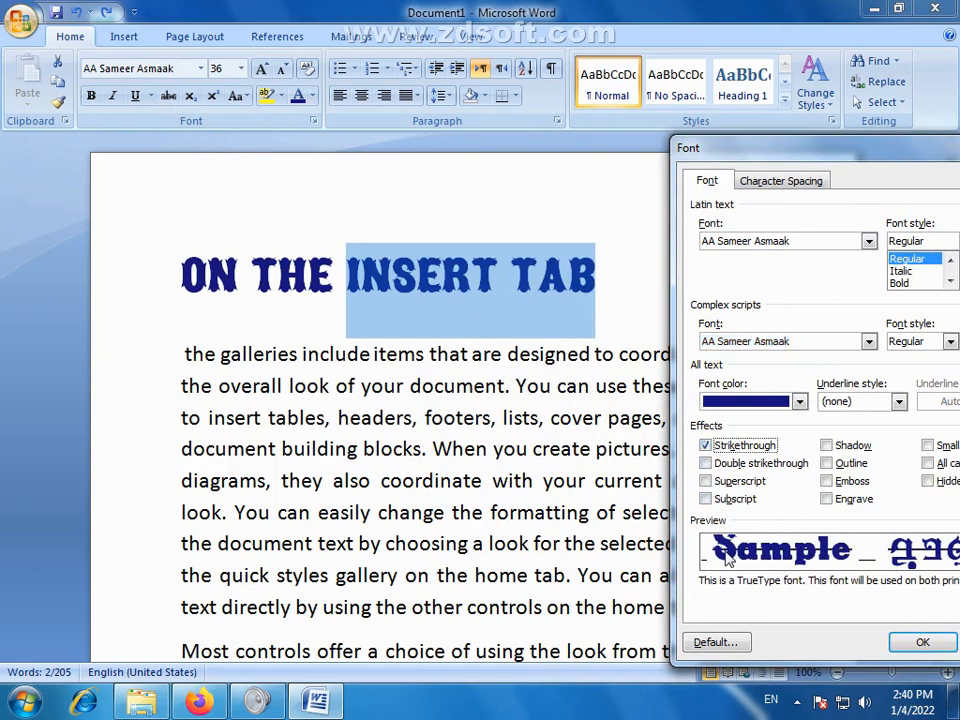
{"action": "left_click_drag", "start_coordinate": [865, 150], "coordinate": [784, 153]}
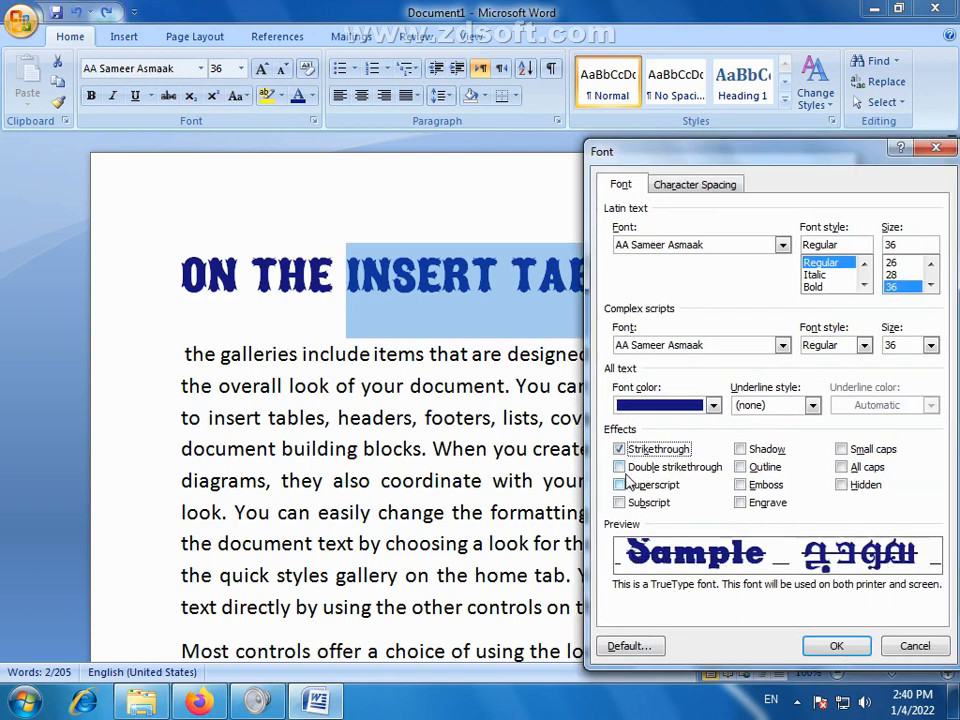
{"action": "left_click", "coordinate": [619, 467]}
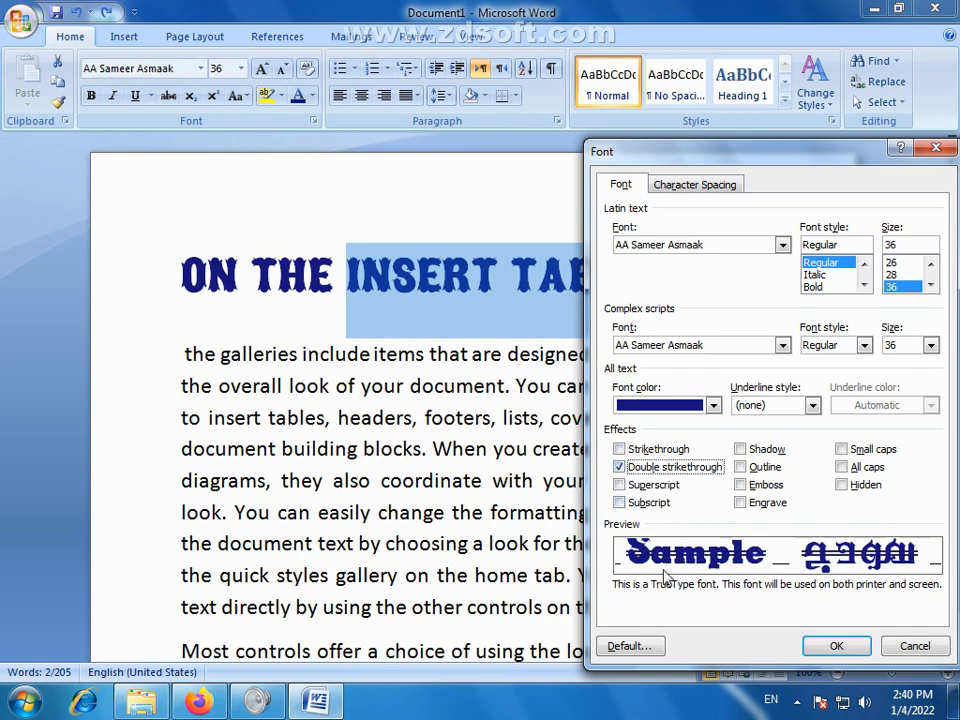
{"action": "left_click", "coordinate": [836, 645]}
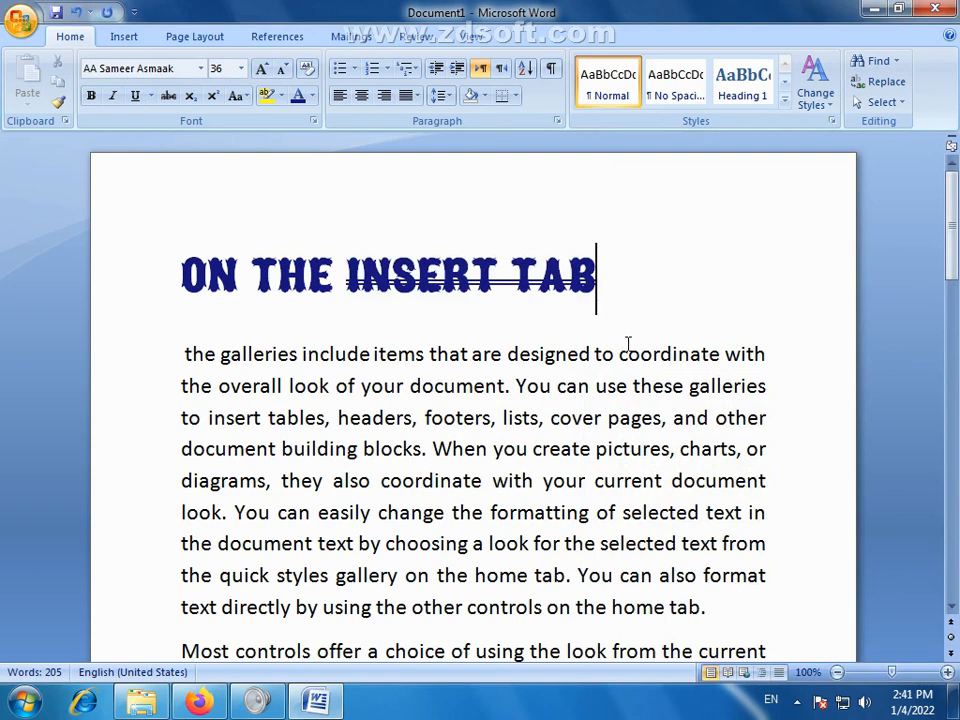
- Remove the Double strikethrough effect from the words "INSERT TAB" in the heading
{"action": "left_click_drag", "start_coordinate": [619, 279], "coordinate": [347, 275]}
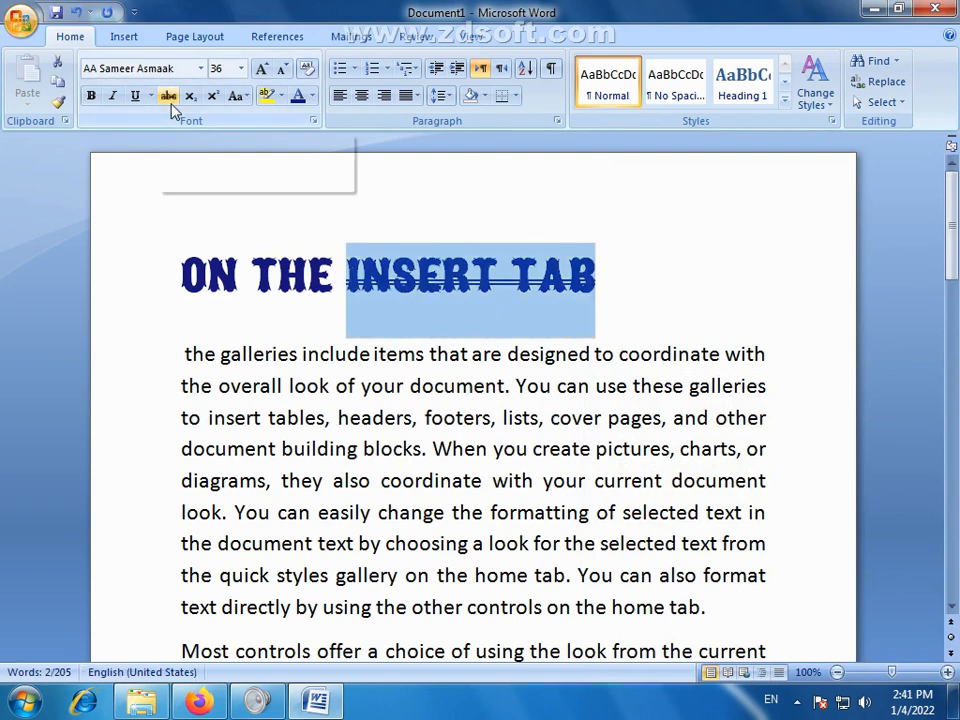
{"action": "left_click", "coordinate": [313, 121]}
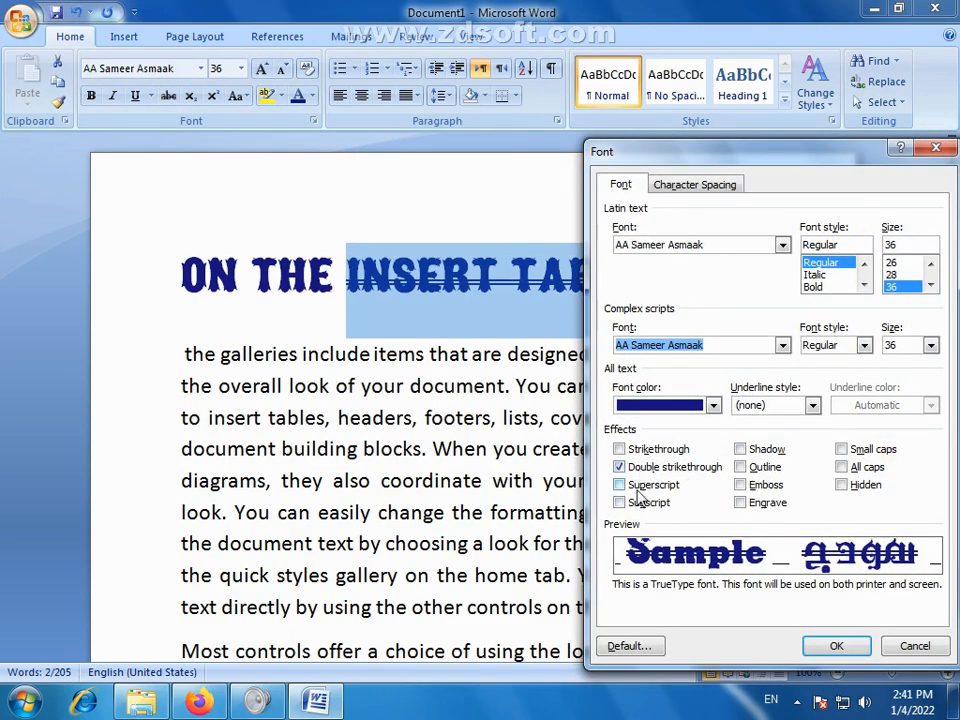
{"action": "left_click", "coordinate": [621, 468]}
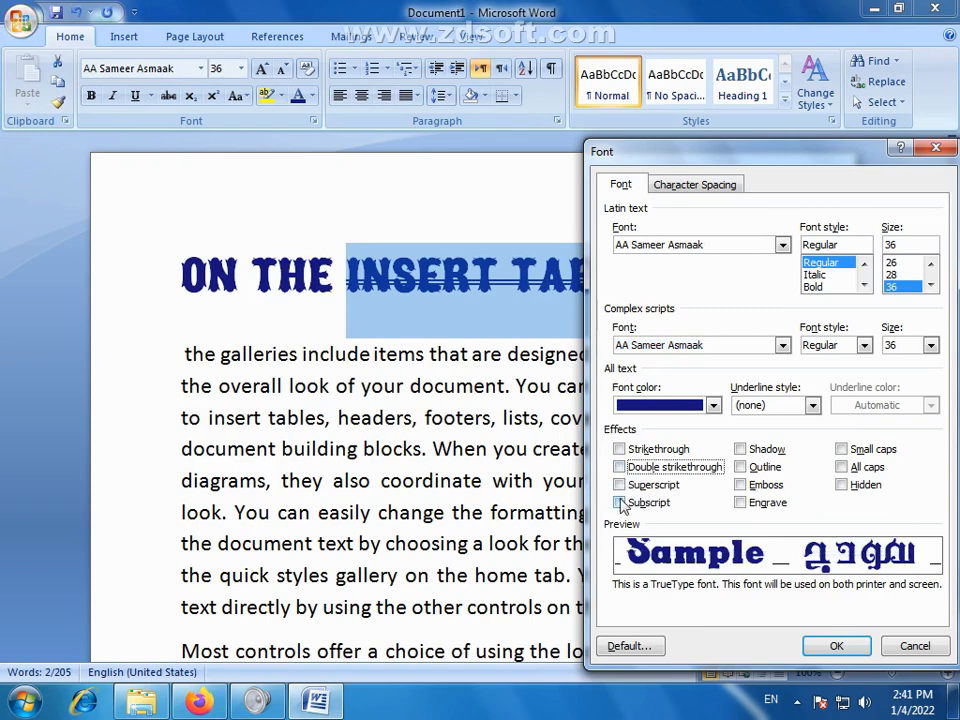
{"action": "left_click_drag", "start_coordinate": [787, 160], "coordinate": [659, 146]}
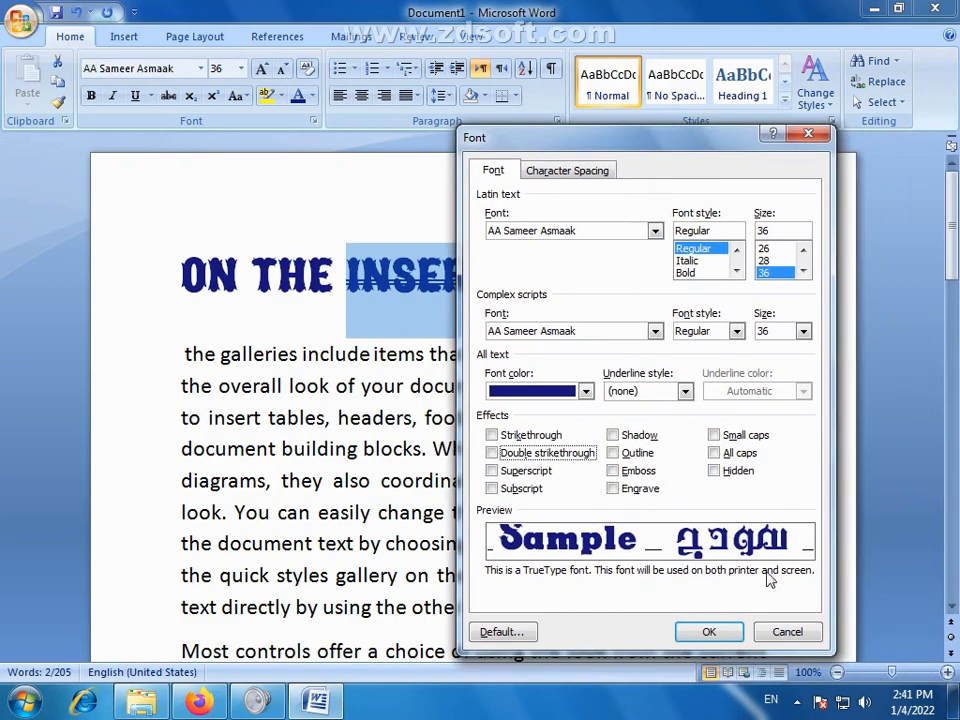
{"action": "left_click", "coordinate": [716, 633]}
{"action": "left_click", "coordinate": [456, 386]}
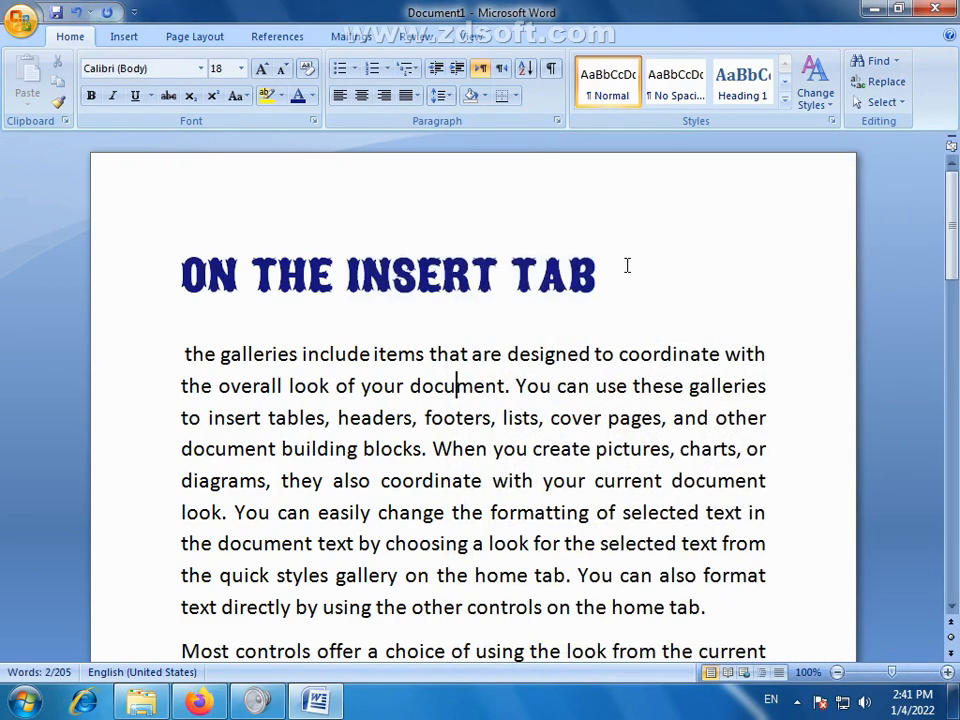
- Center the heading "ON THE INSERT TAB" and set its font color to standard red
{"action": "left_click_drag", "start_coordinate": [626, 266], "coordinate": [220, 296]}
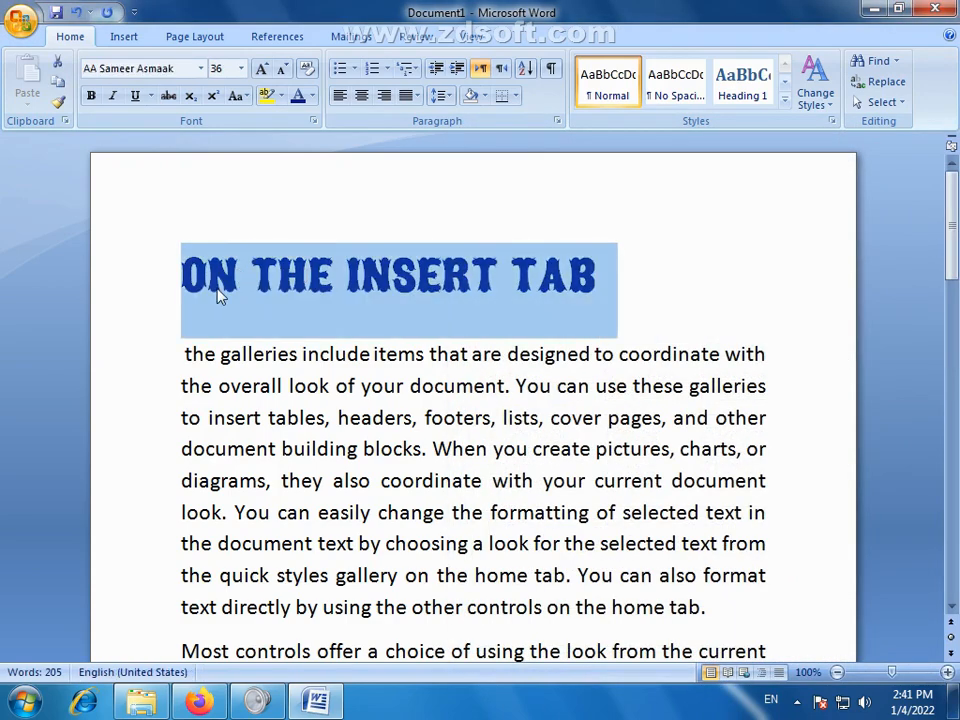
{"action": "left_click", "coordinate": [361, 95]}
{"action": "left_click", "coordinate": [311, 96]}
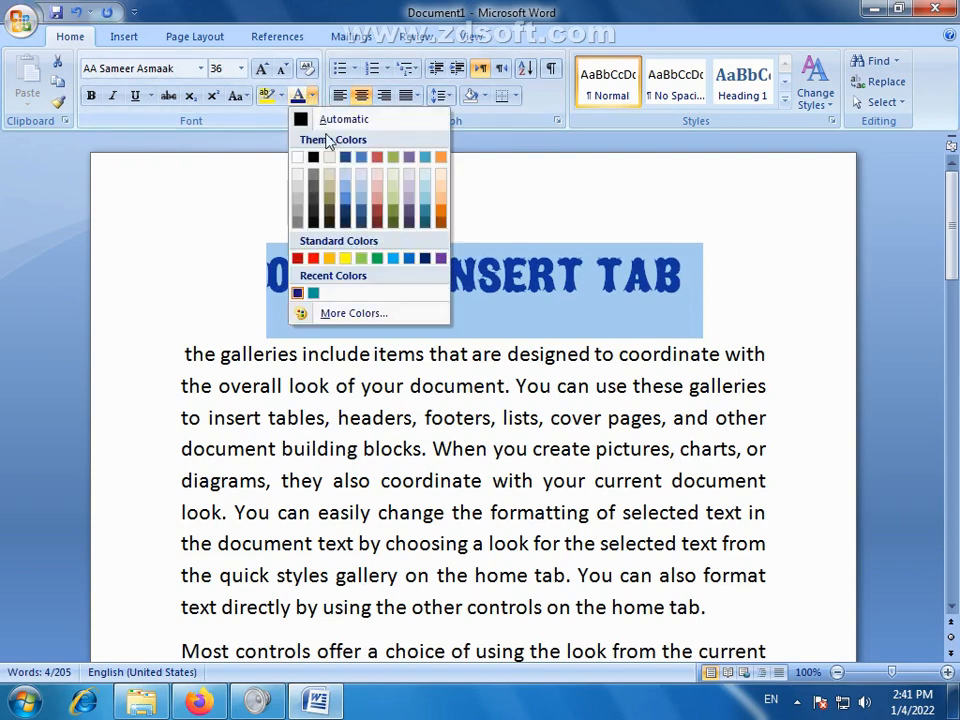
{"action": "key", "text": "Escape"}
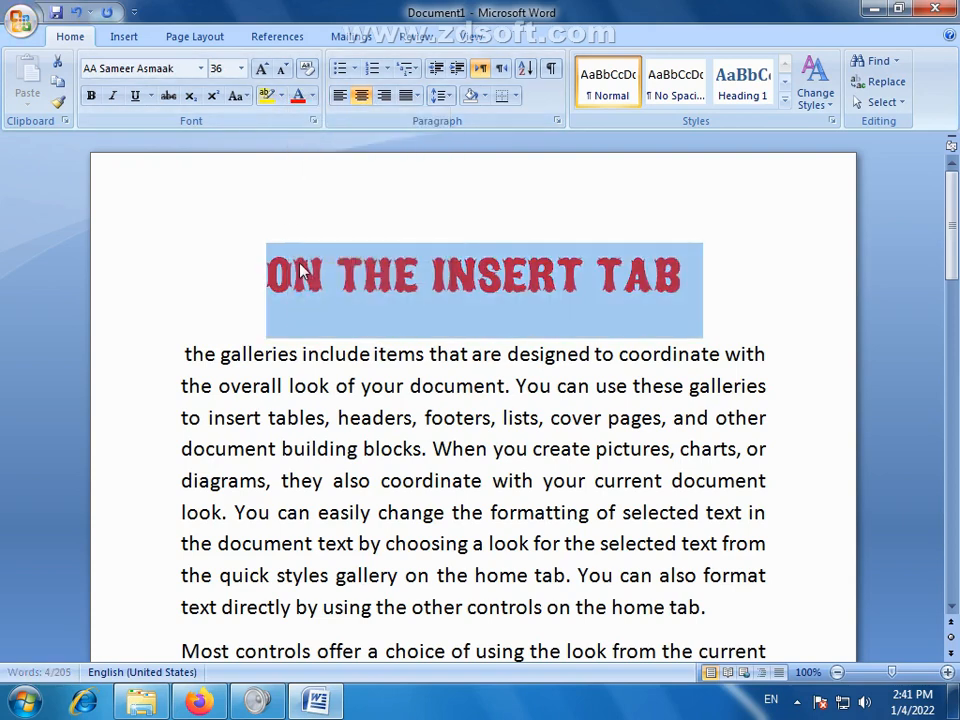
- Increase the font size of the heading "ON THE INSERT TAB" to 80
{"action": "left_click", "coordinate": [259, 70]}
{"action": "left_click", "coordinate": [261, 70]}
{"action": "left_click", "coordinate": [261, 70]}
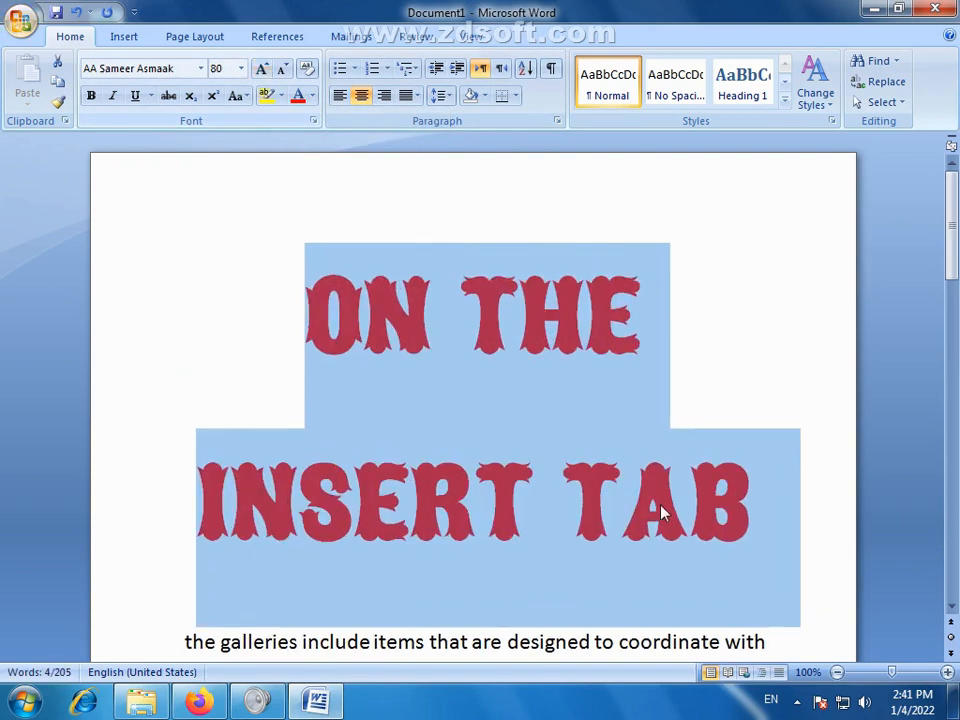
- Apply the Shadow font effect to the entire red heading "ON THE INSERT TAB"
{"action": "left_click", "coordinate": [621, 505]}
{"action": "left_click_drag", "start_coordinate": [730, 517], "coordinate": [356, 347]}
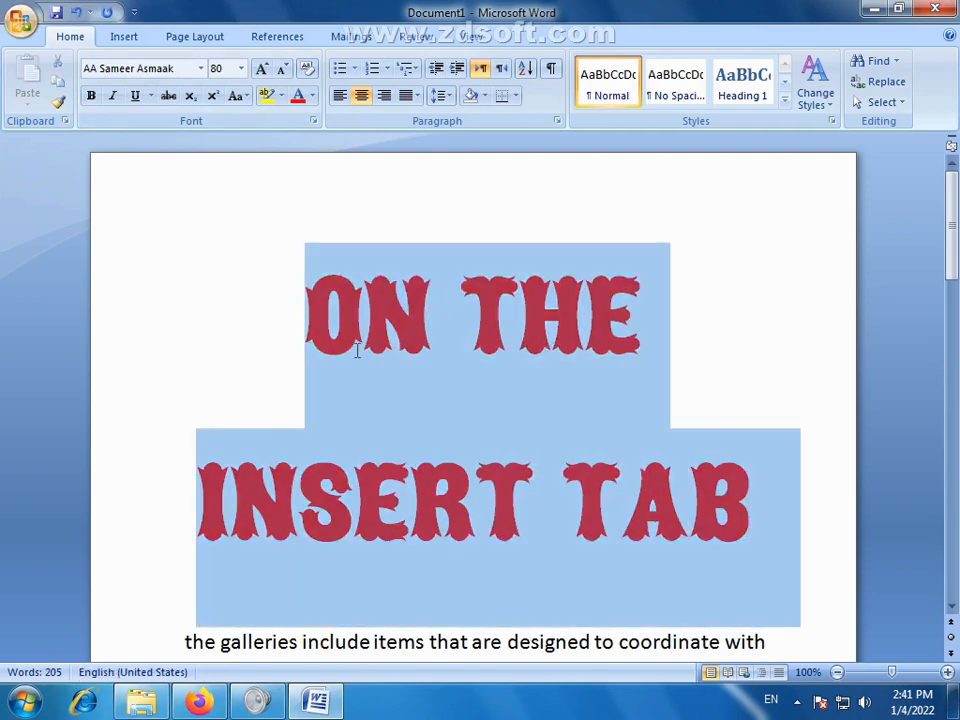
{"action": "left_click", "coordinate": [313, 121]}
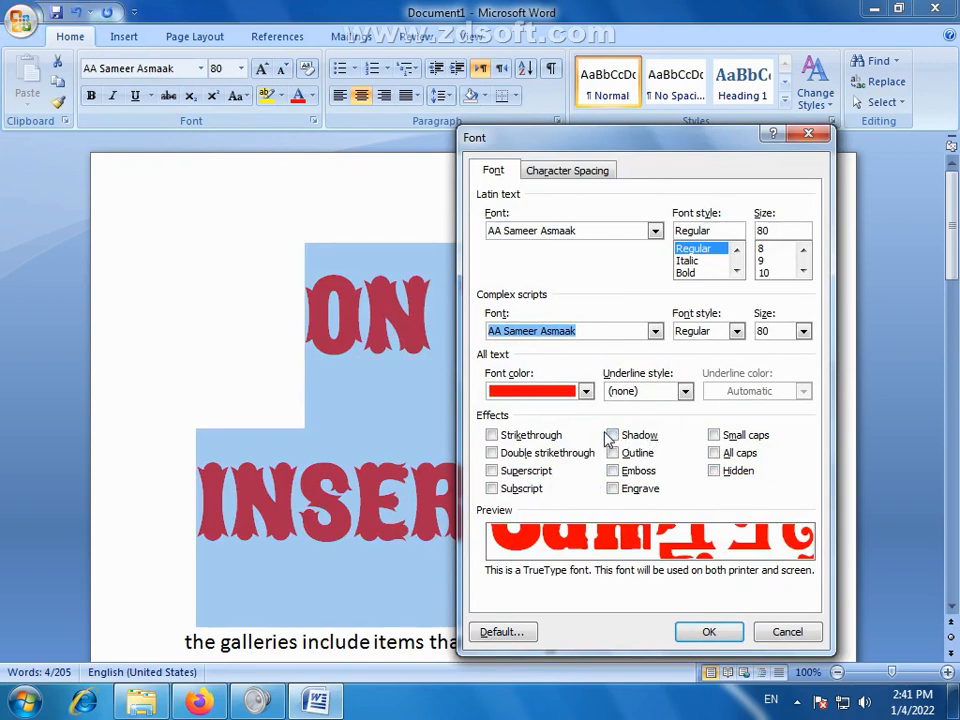
{"action": "left_click", "coordinate": [613, 438]}
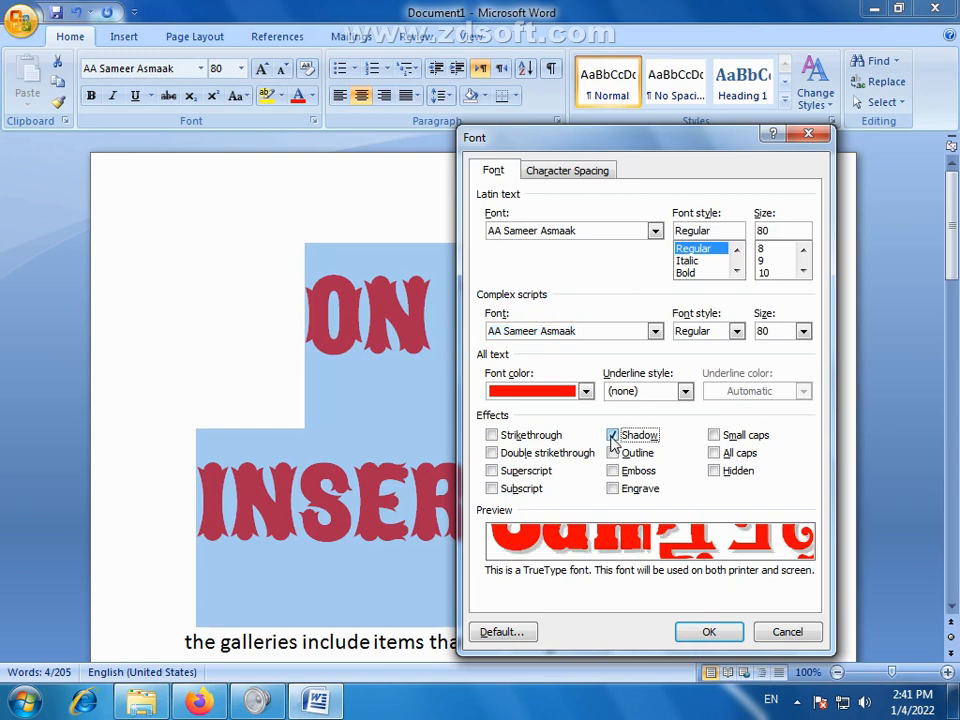
{"action": "left_click", "coordinate": [708, 631]}
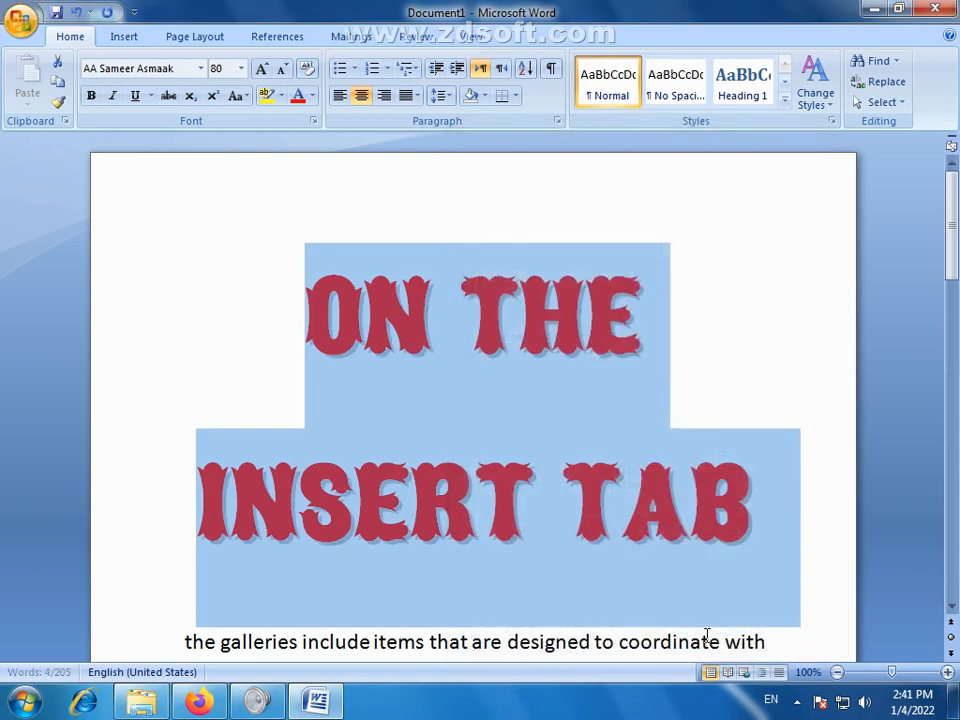
{"action": "left_click", "coordinate": [740, 526]}
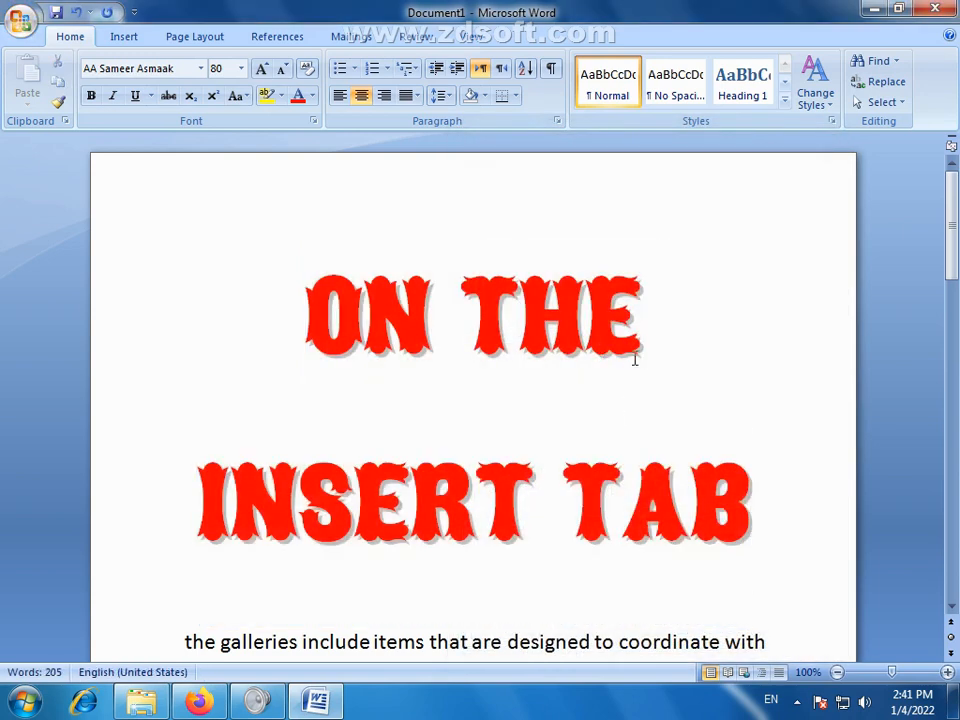
{"action": "scroll", "coordinate": [770, 391], "scroll_direction": "down", "scroll_amount": 3}
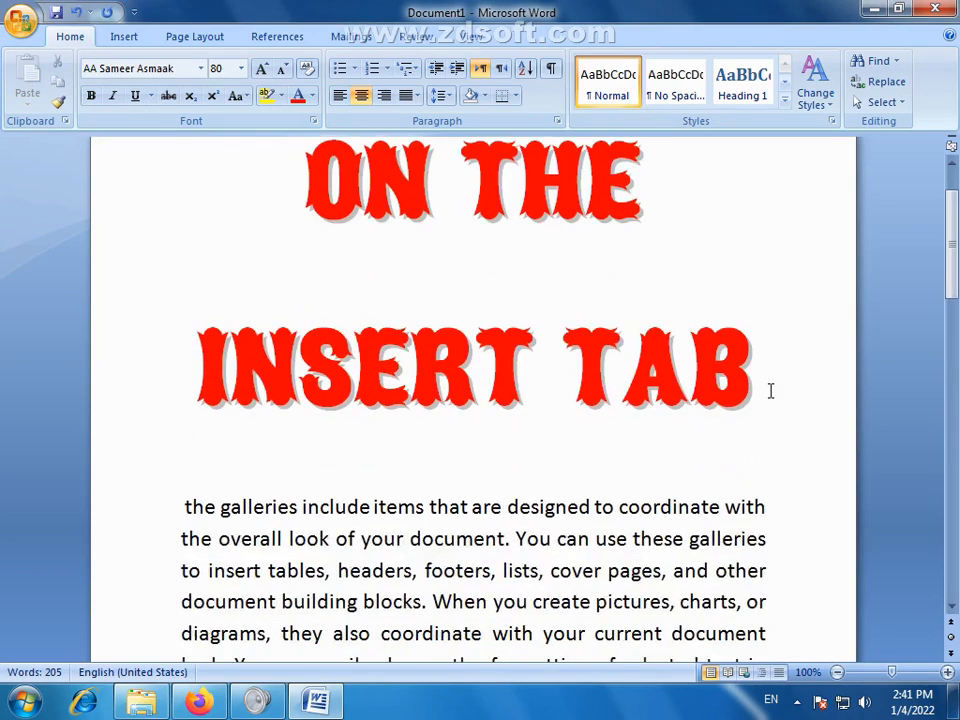
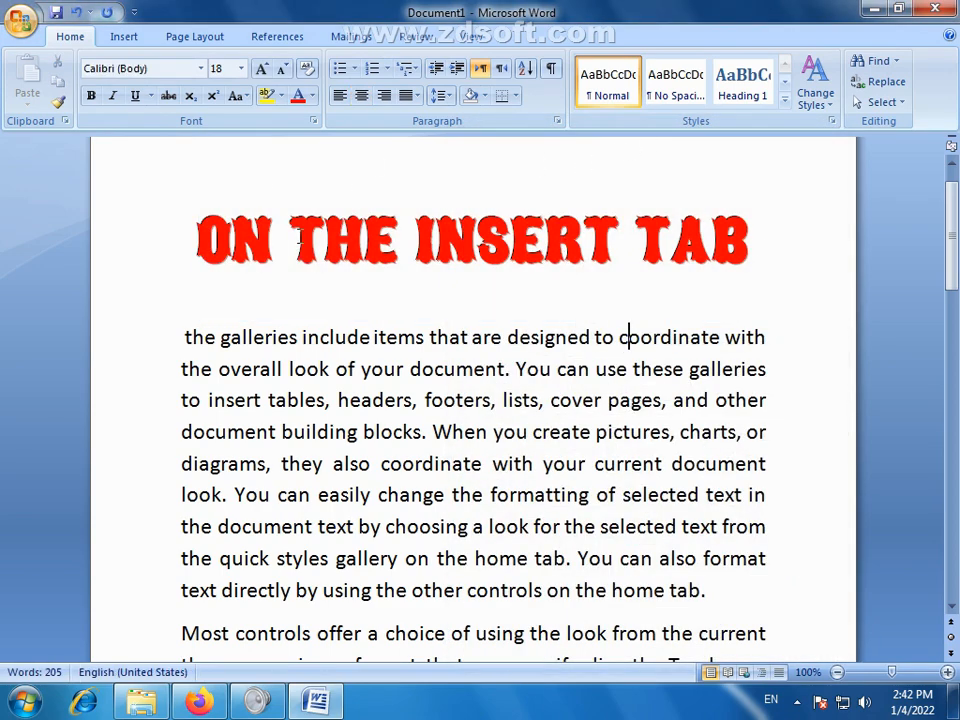
- Apply the Engrave font effect to the red heading "ON THE INSERT TAB" in place of Emboss
{"action": "left_click", "coordinate": [165, 259]}
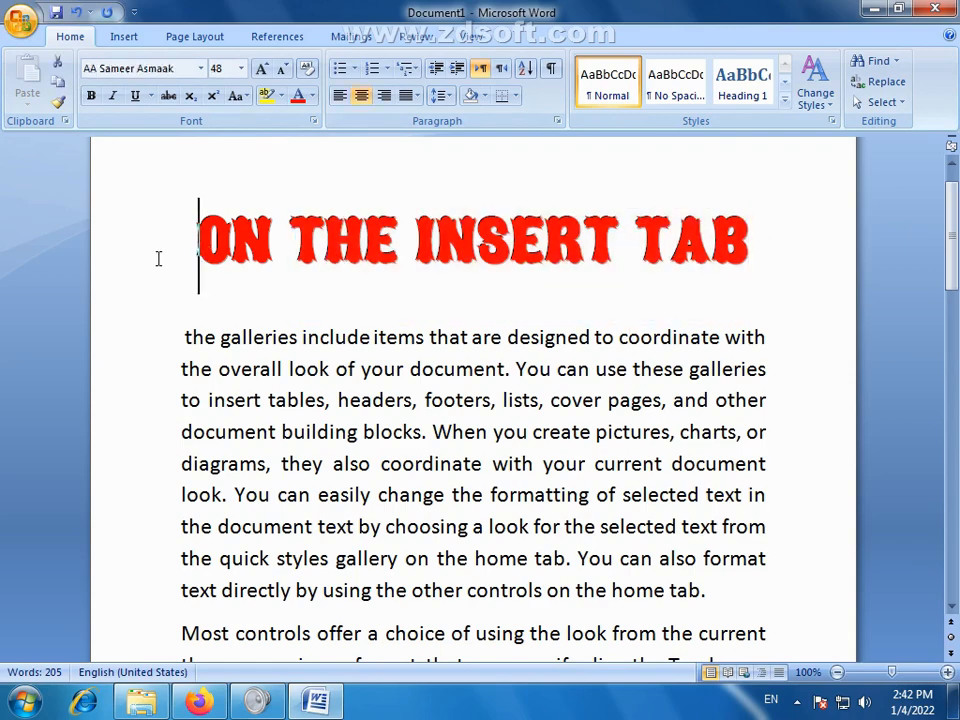
{"action": "left_click_drag", "start_coordinate": [200, 240], "coordinate": [778, 245]}
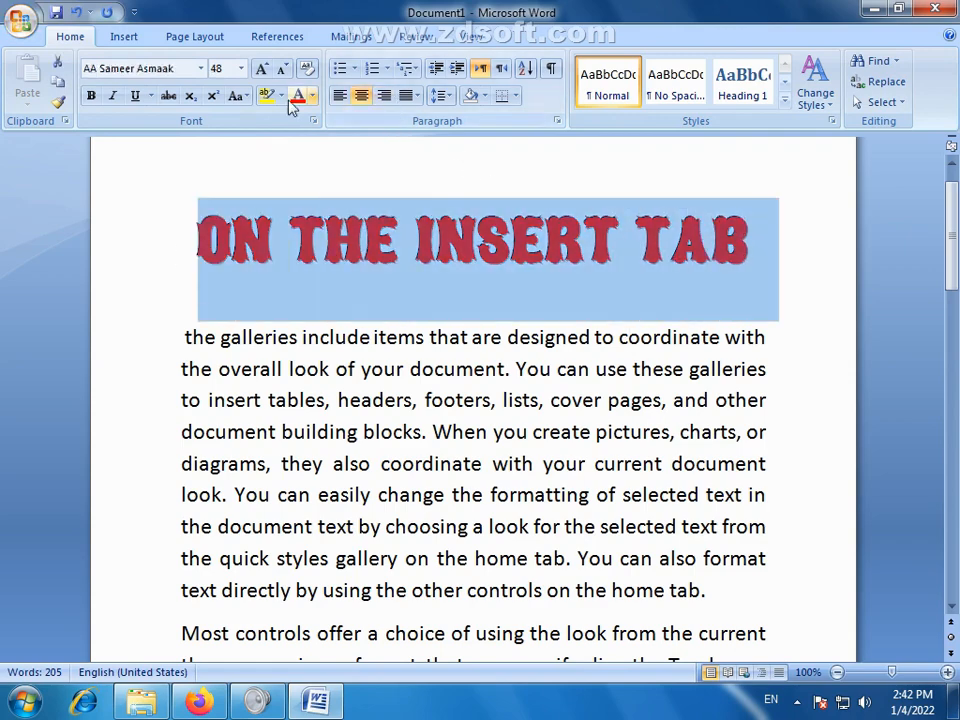
{"action": "left_click", "coordinate": [314, 121]}
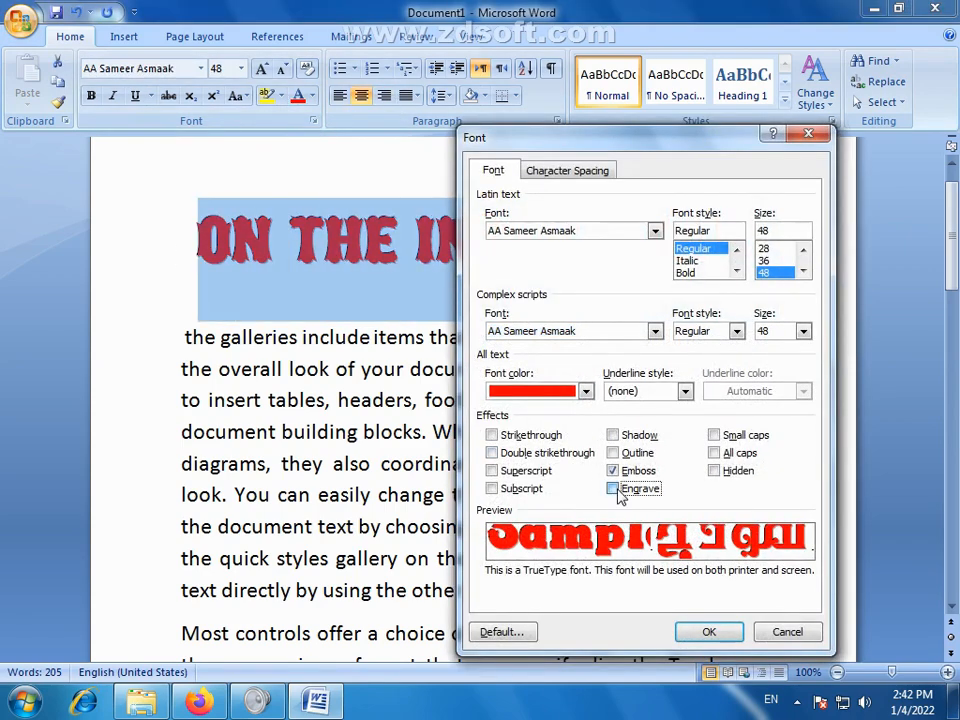
{"action": "left_click", "coordinate": [622, 490]}
{"action": "left_click", "coordinate": [705, 631]}
{"action": "left_click", "coordinate": [540, 337]}
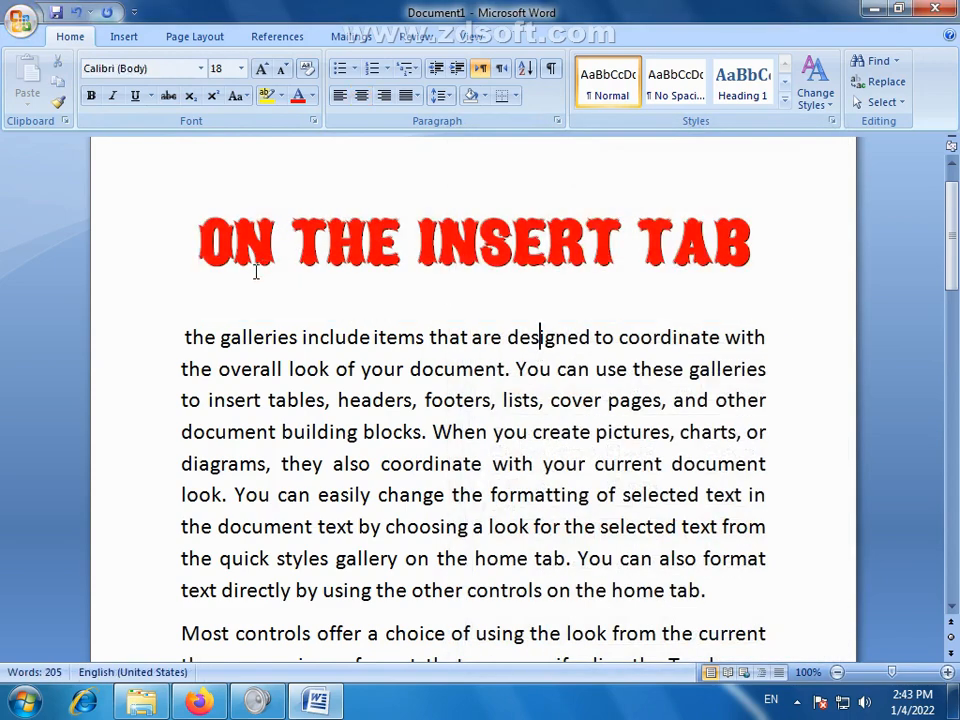
- Replace the Engrave effect on the heading "ON THE INSERT TAB" with Shadow and Small caps
{"action": "left_click_drag", "start_coordinate": [200, 245], "coordinate": [765, 250]}
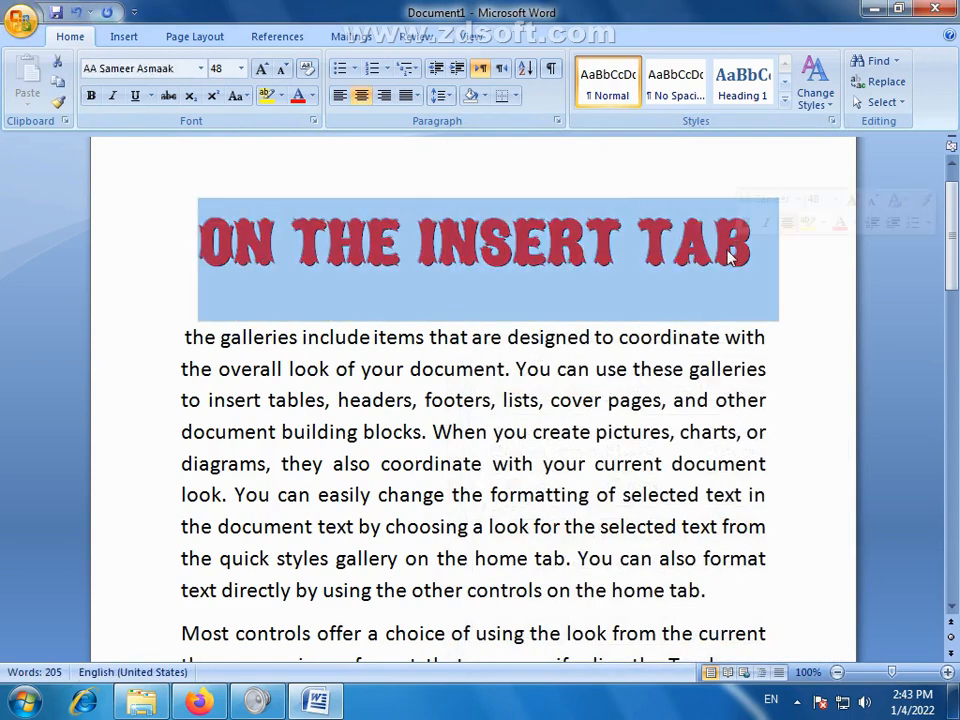
{"action": "left_click", "coordinate": [313, 120]}
{"action": "left_click", "coordinate": [612, 489]}
{"action": "left_click", "coordinate": [617, 437]}
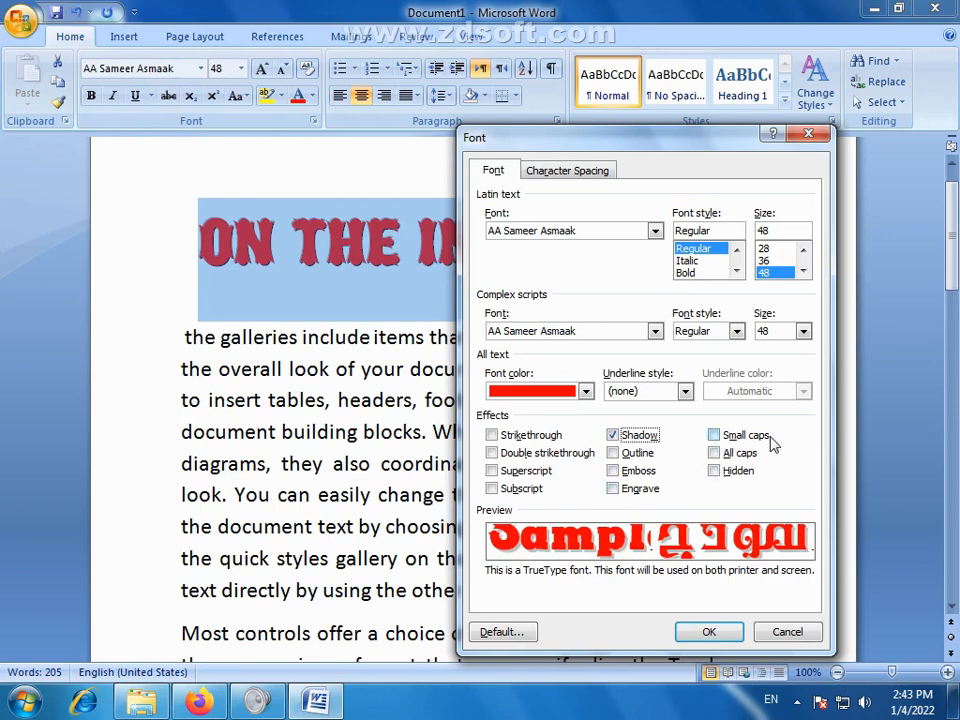
{"action": "left_click", "coordinate": [714, 435]}
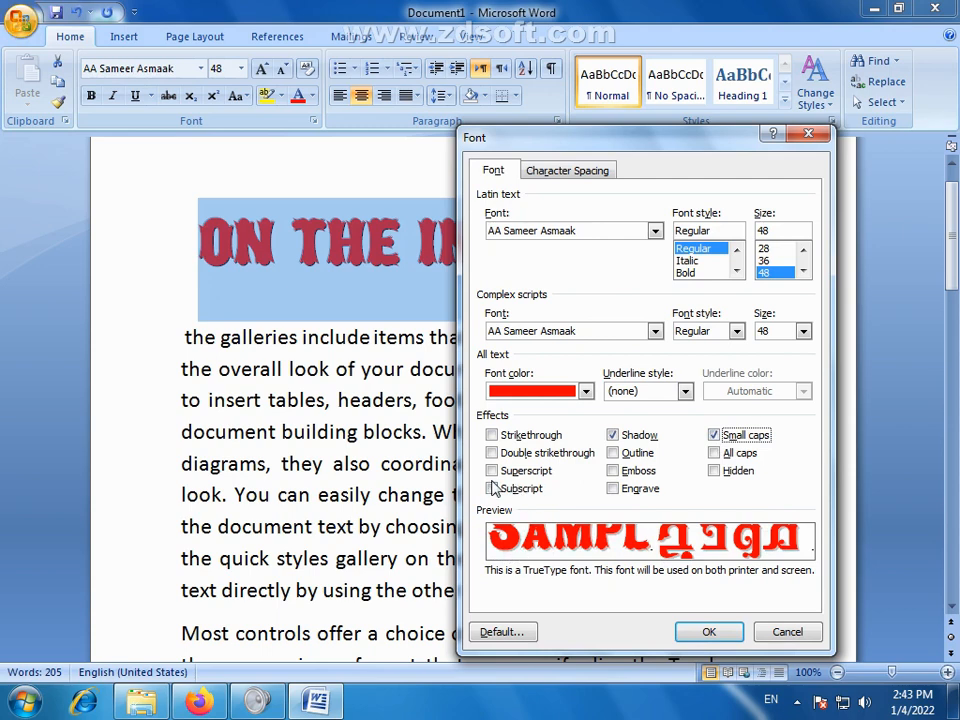
{"action": "left_click", "coordinate": [709, 632]}
{"action": "left_click", "coordinate": [592, 431]}
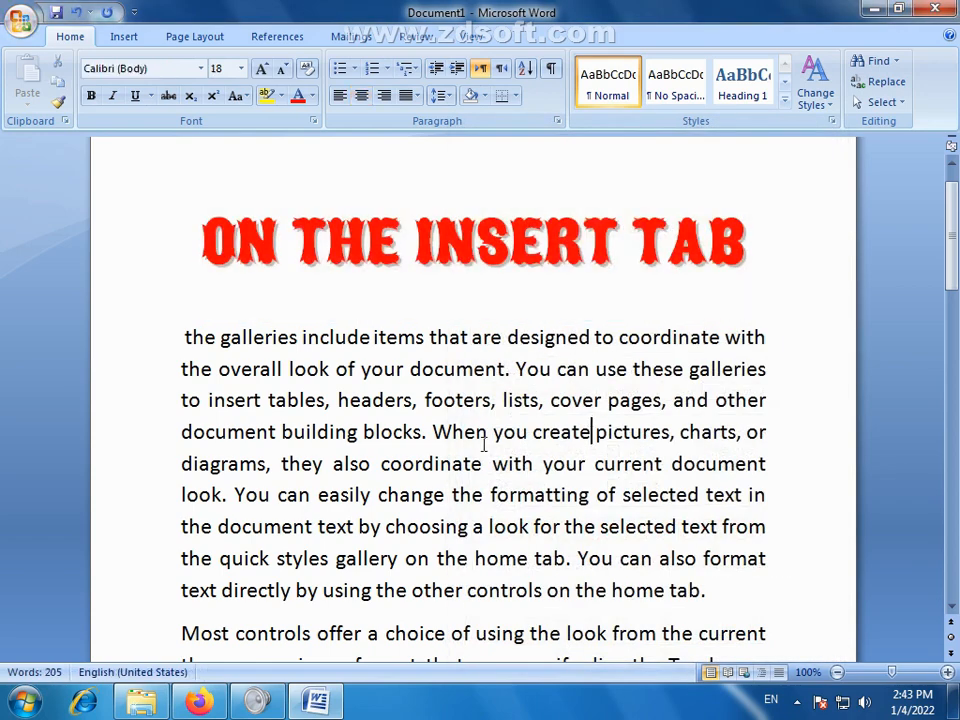
- Apply the Small caps font effect to the words "When you create pictures" in the first body paragraph
{"action": "left_click_drag", "start_coordinate": [432, 431], "coordinate": [669, 435]}
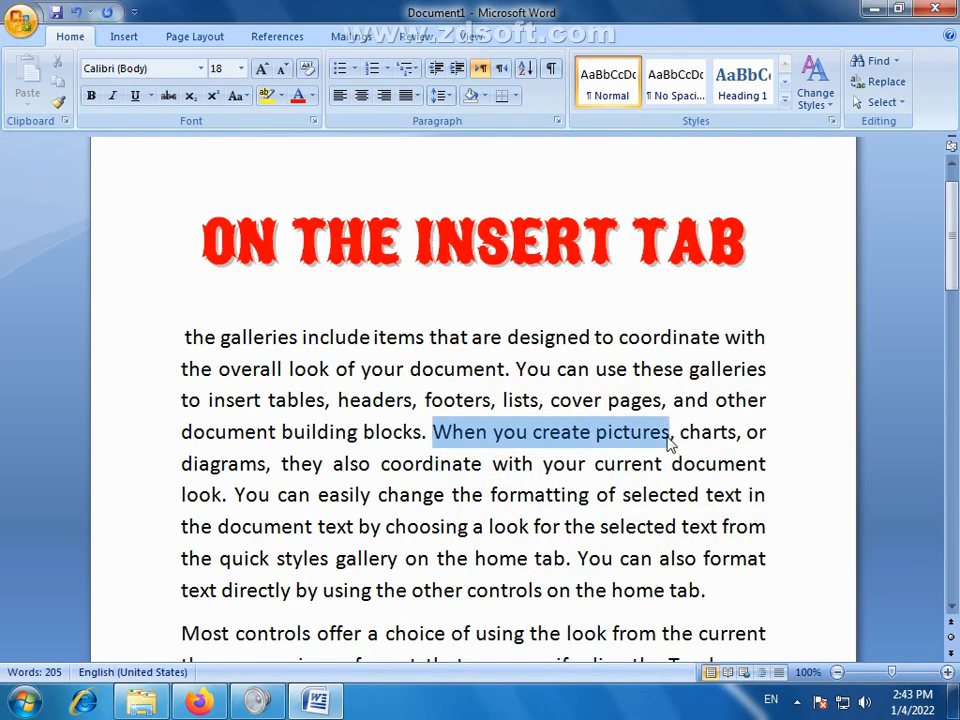
{"action": "left_click", "coordinate": [314, 121]}
{"action": "left_click", "coordinate": [766, 435]}
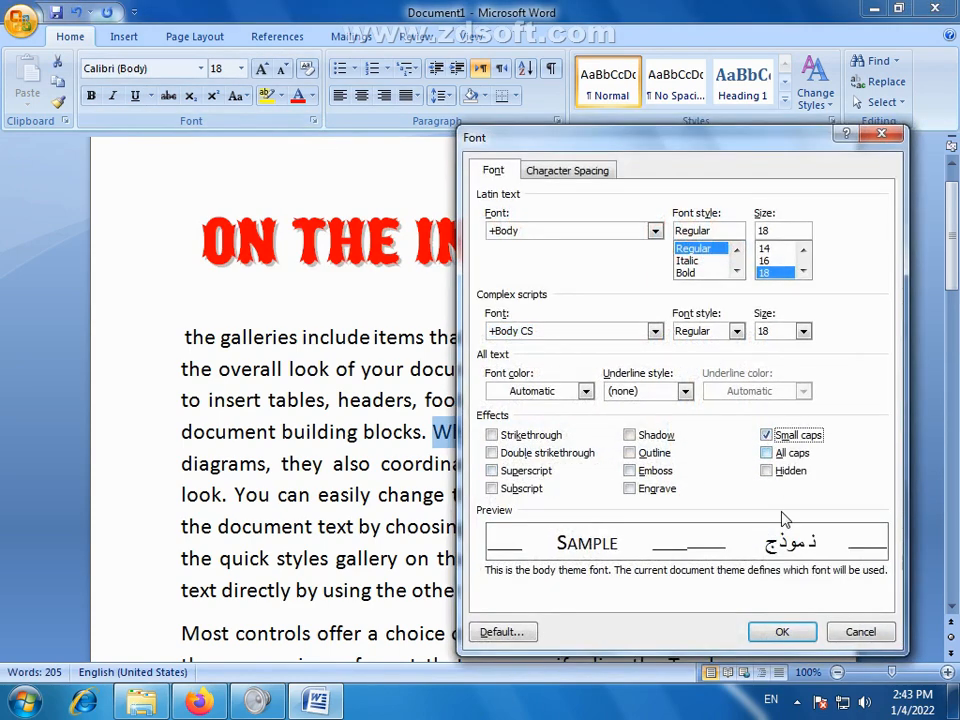
{"action": "left_click", "coordinate": [775, 632]}
{"action": "left_click", "coordinate": [535, 464]}
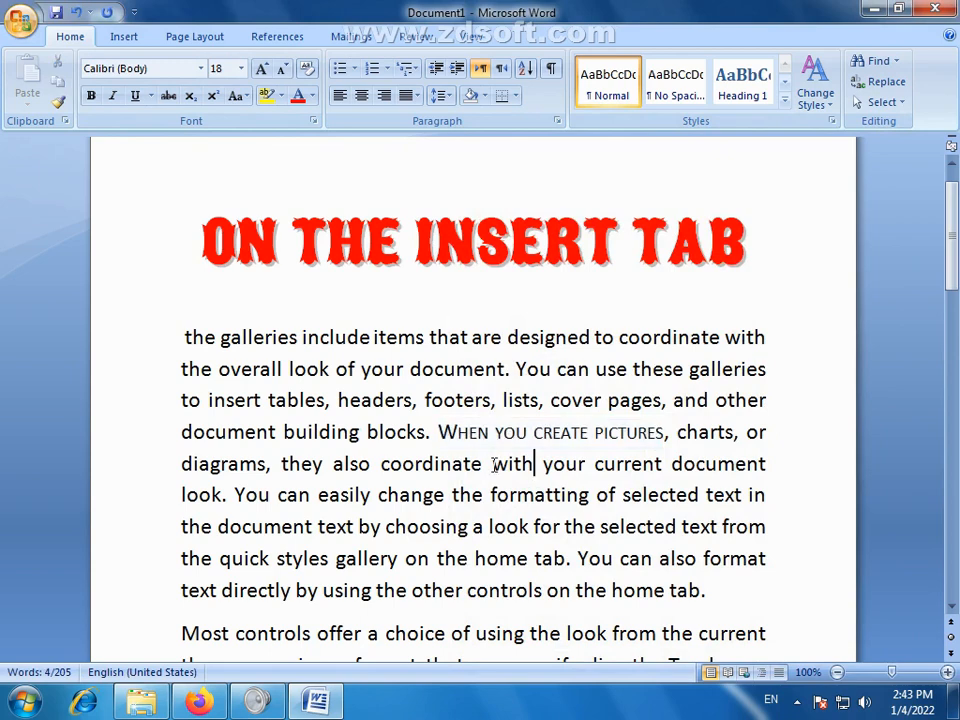
{"action": "left_click_drag", "start_coordinate": [439, 432], "coordinate": [664, 433]}
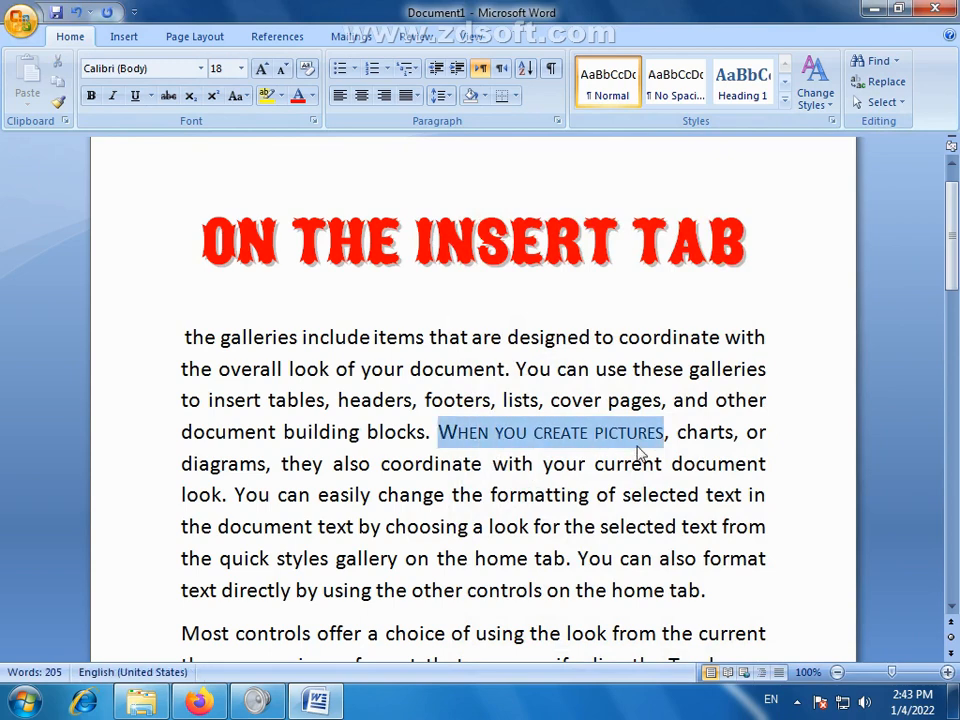
{"action": "left_click", "coordinate": [612, 494]}
{"action": "left_click_drag", "start_coordinate": [439, 432], "coordinate": [457, 432]}
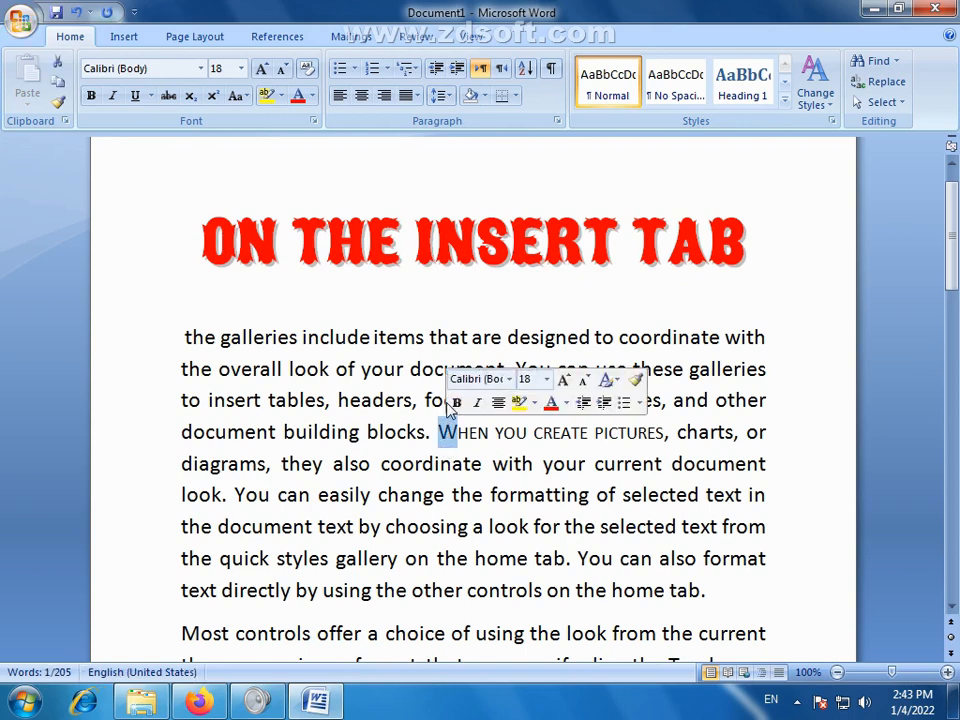
{"action": "left_click", "coordinate": [452, 440]}
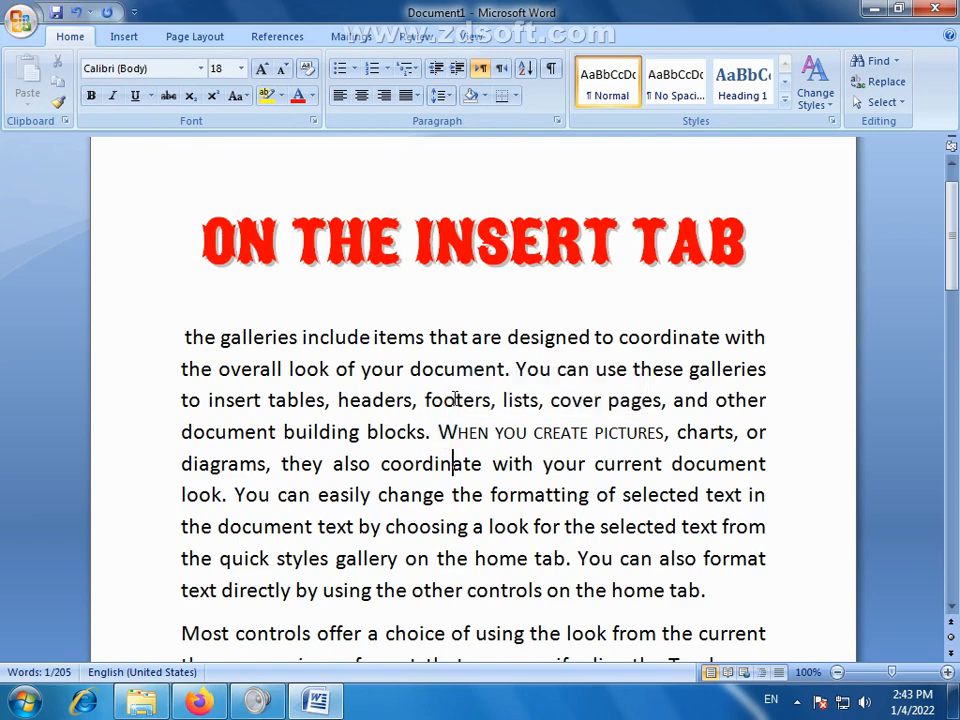
{"action": "left_click_drag", "start_coordinate": [202, 232], "coordinate": [754, 253]}
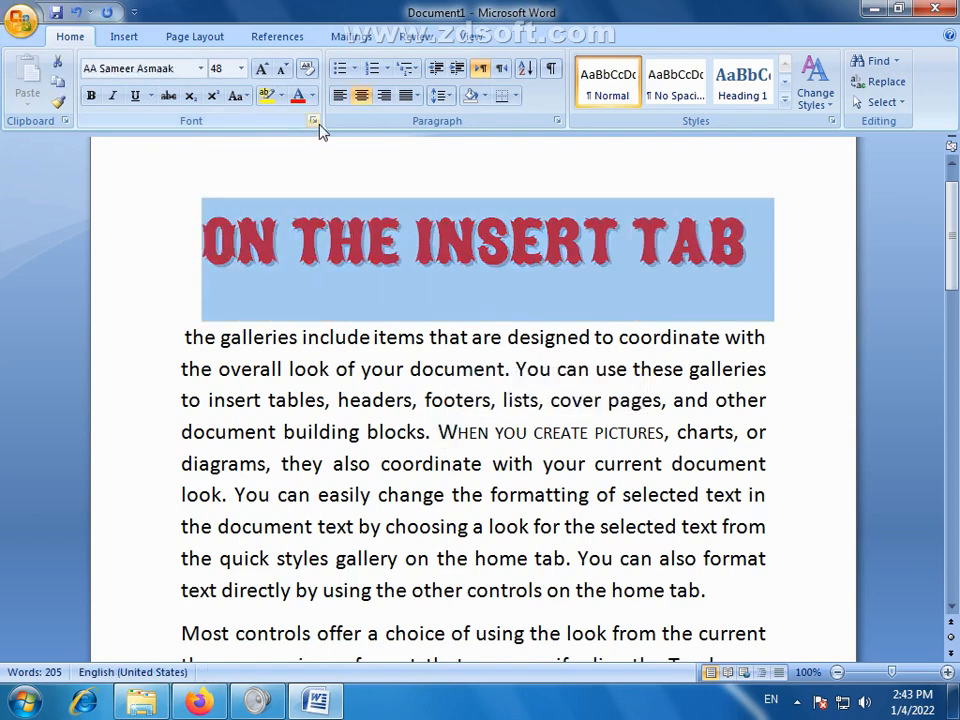
{"action": "left_click", "coordinate": [313, 120]}
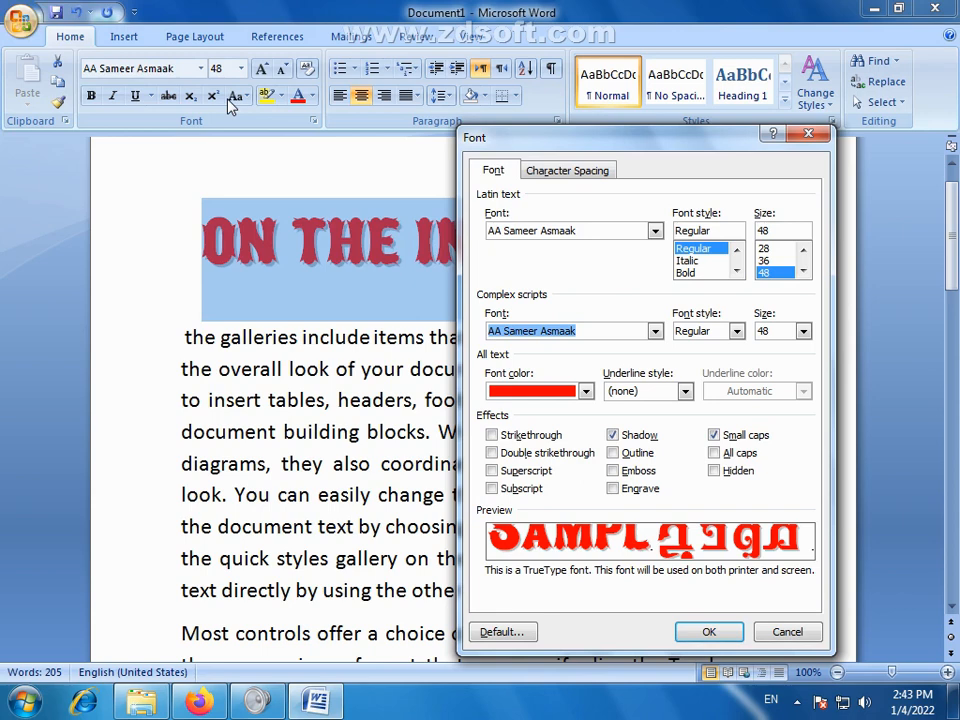
{"action": "left_click_drag", "start_coordinate": [621, 146], "coordinate": [481, 128]}
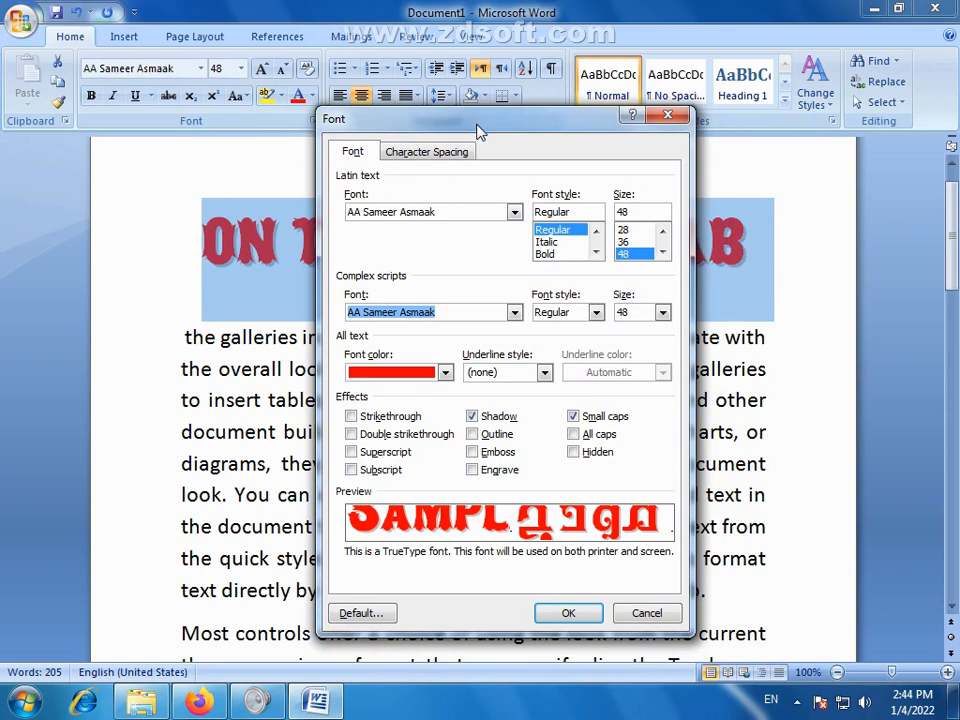
{"action": "mouse_move", "coordinate": [561, 140]}
{"action": "left_mouse_down"}
{"action": "mouse_move", "coordinate": [570, 146]}
{"action": "mouse_move", "coordinate": [577, 128]}
{"action": "left_mouse_up"}
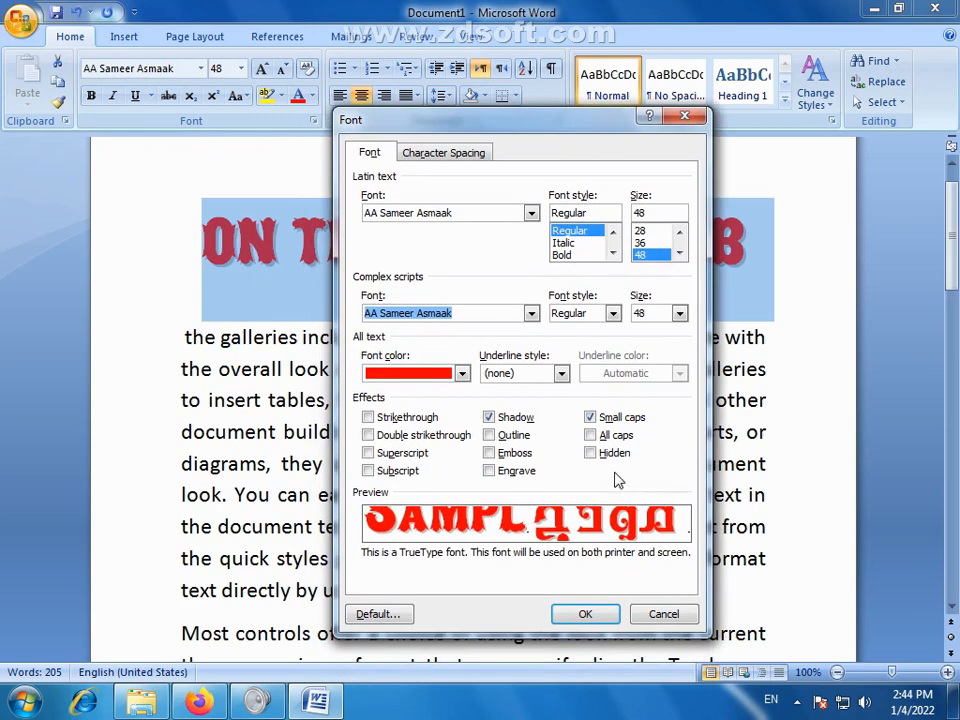
{"action": "left_click", "coordinate": [590, 436]}
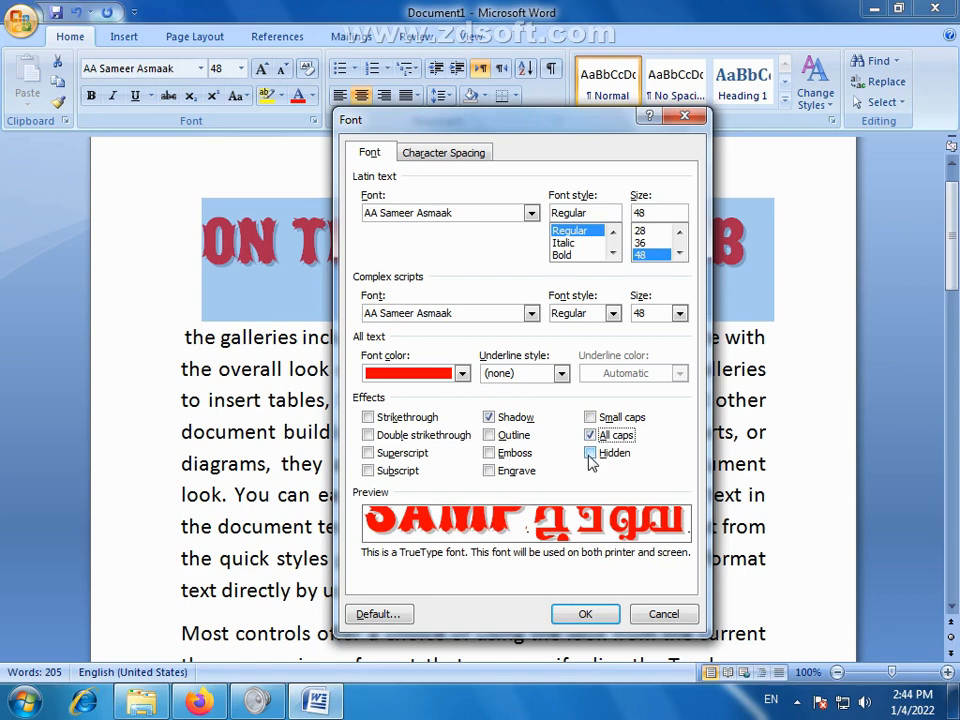
{"action": "left_click", "coordinate": [663, 614]}
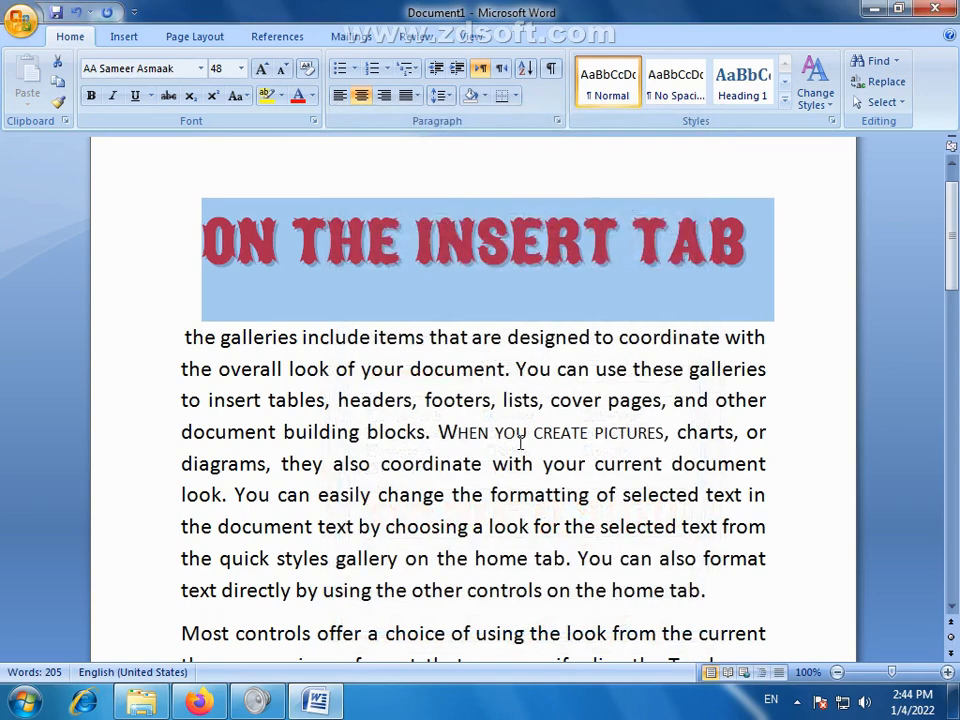
{"action": "left_click", "coordinate": [516, 426]}
- Start a new paragraph before the sentence "You can easily change the formatting of selected text"
{"action": "scroll", "coordinate": [520, 440], "scroll_direction": "down", "scroll_amount": 3}
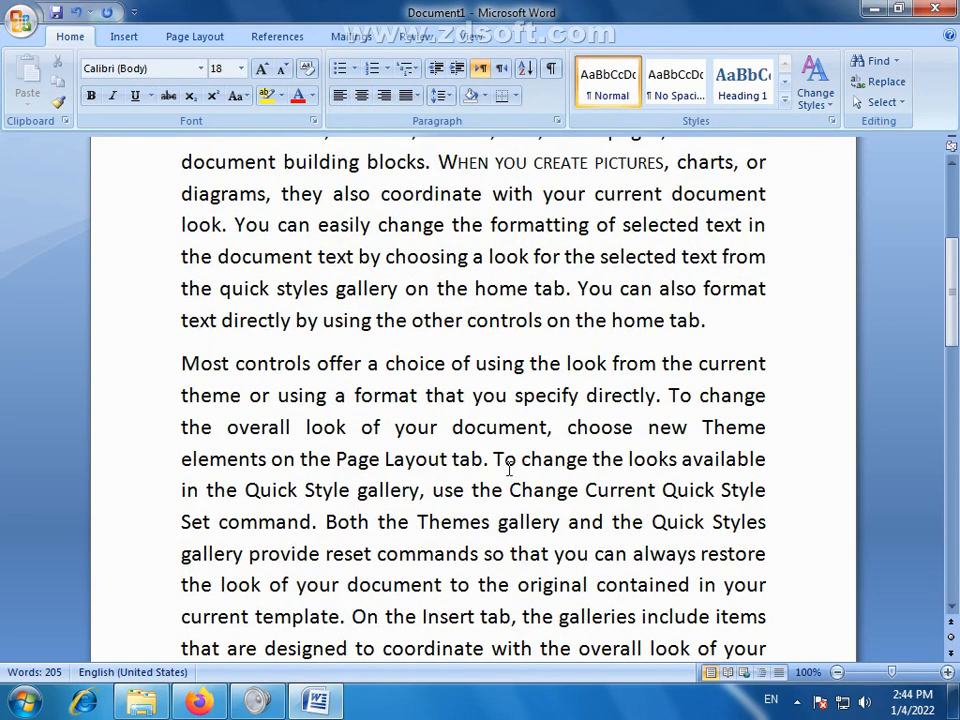
{"action": "left_click", "coordinate": [235, 226]}
{"action": "key", "text": "Return"}
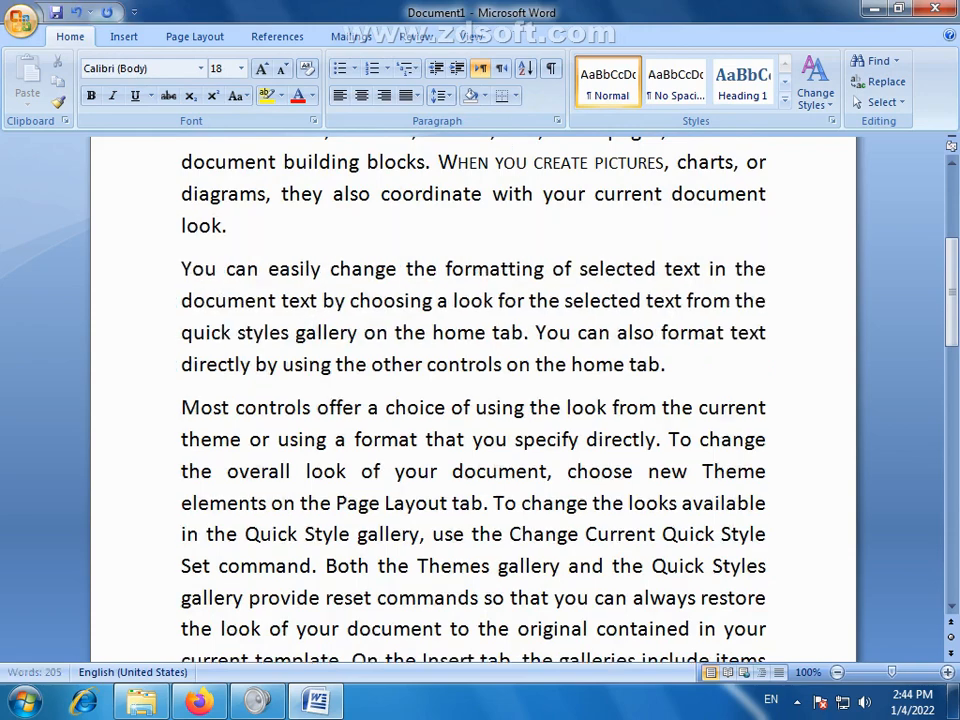
{"action": "scroll", "coordinate": [476, 345], "scroll_direction": "up", "scroll_amount": 2}
{"action": "left_click", "coordinate": [185, 204]}
{"action": "left_click_drag", "start_coordinate": [185, 204], "coordinate": [195, 448]}
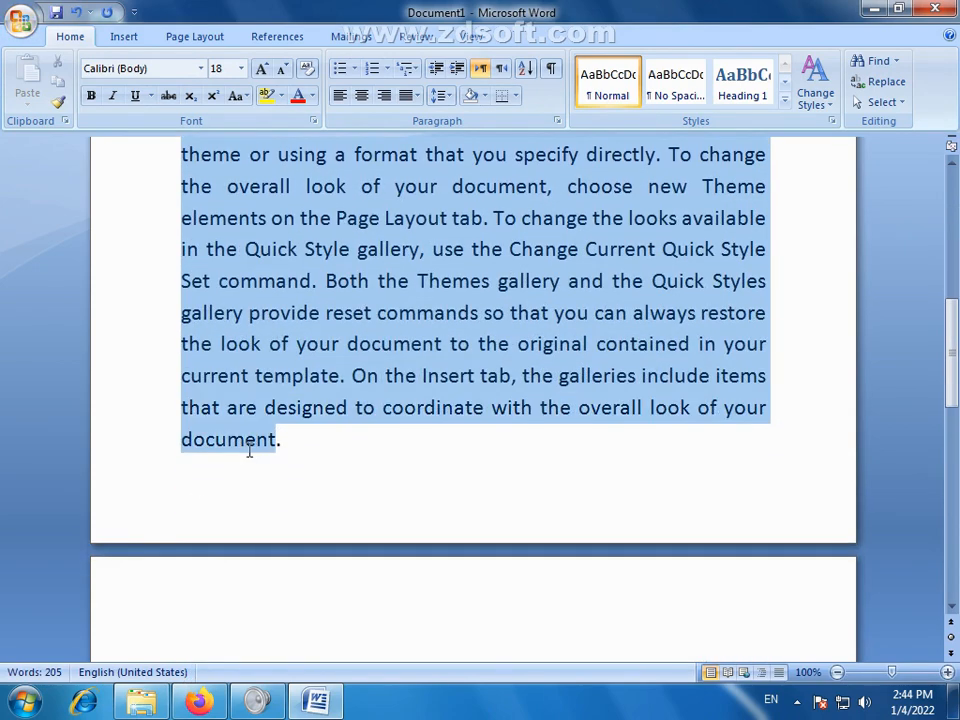
{"action": "left_click", "coordinate": [465, 484]}
{"action": "scroll", "coordinate": [465, 484], "scroll_direction": "up", "scroll_amount": 3}
{"action": "scroll", "coordinate": [589, 468], "scroll_direction": "up", "scroll_amount": 1}
{"action": "left_click_drag", "start_coordinate": [675, 447], "coordinate": [193, 344]}
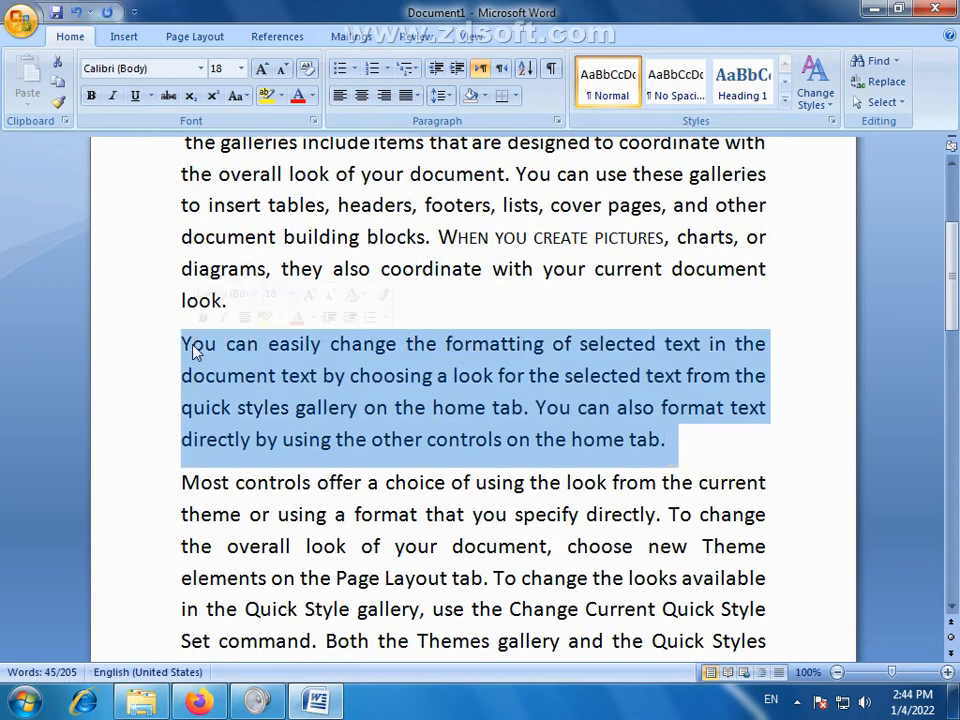
{"action": "left_click", "coordinate": [381, 437]}
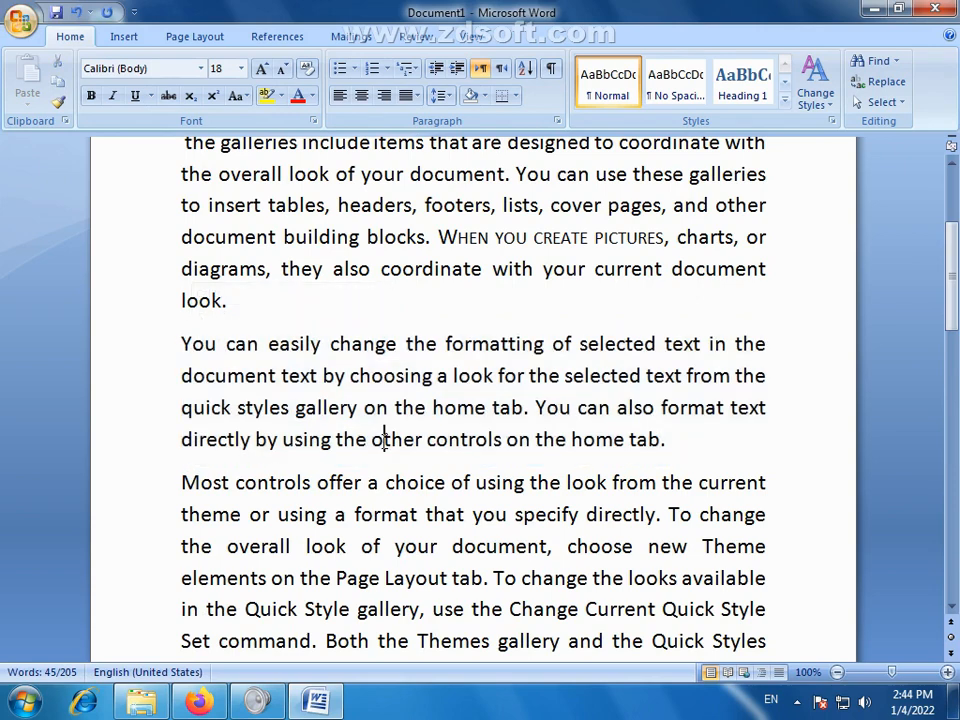
- Apply the Hidden font effect to the whole paragraph beginning "You can easily change the formatting"
{"action": "left_click_drag", "start_coordinate": [675, 446], "coordinate": [230, 340]}
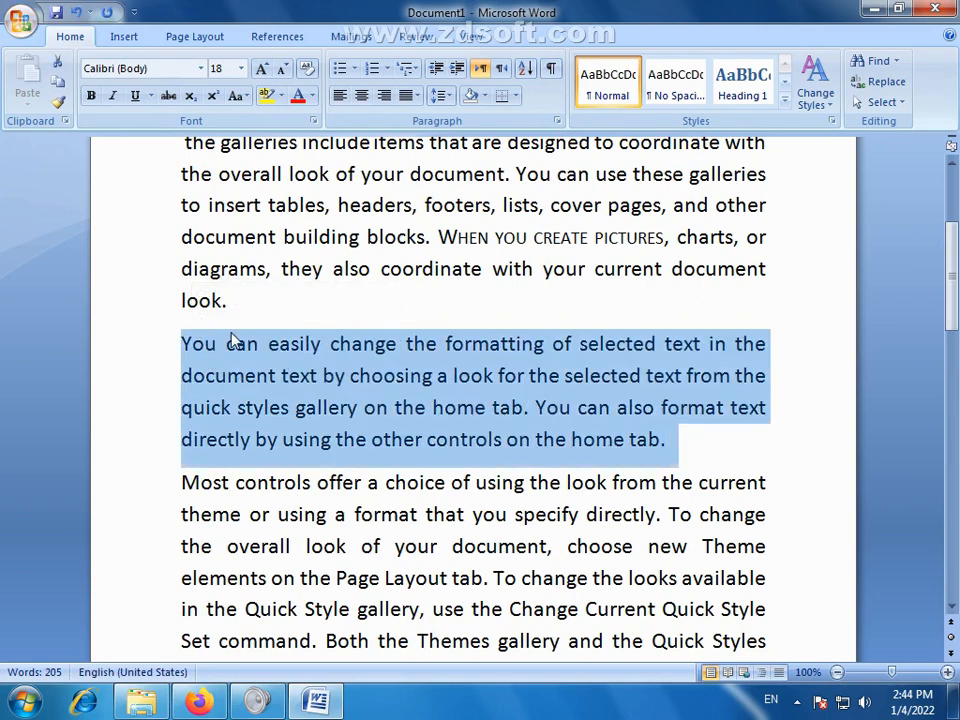
{"action": "left_click", "coordinate": [313, 120]}
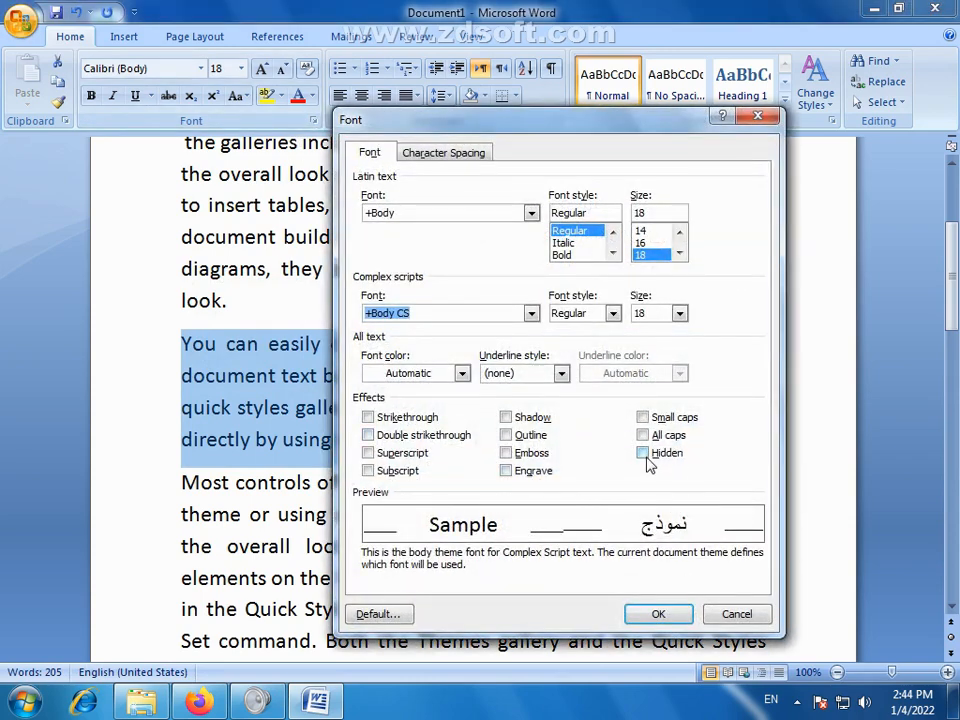
{"action": "left_click", "coordinate": [646, 456]}
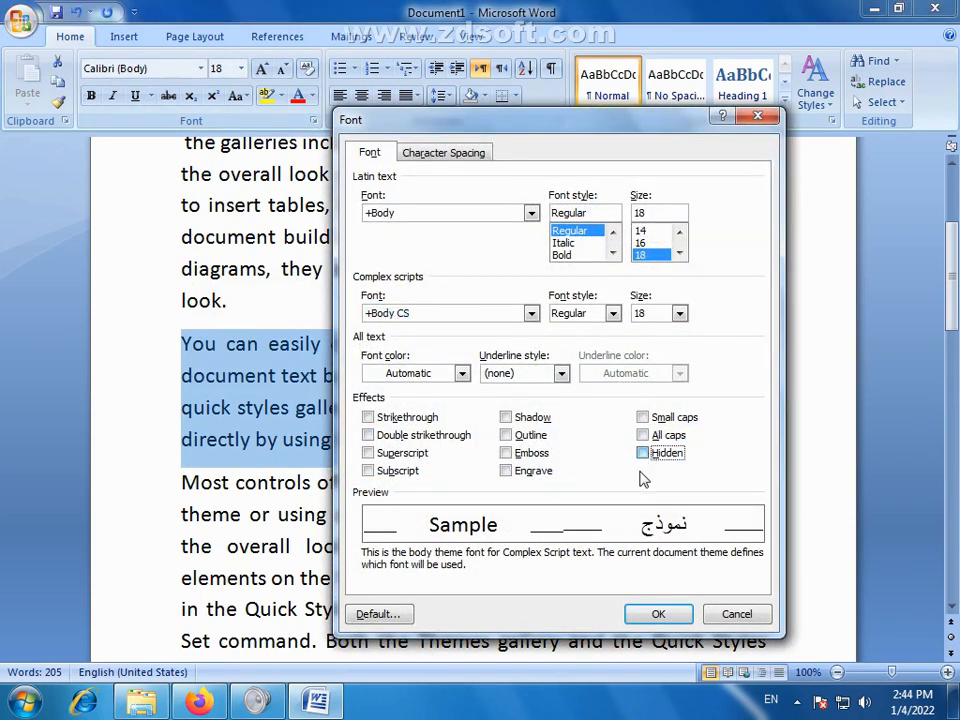
{"action": "left_click", "coordinate": [645, 618]}
{"action": "left_click_drag", "start_coordinate": [484, 296], "coordinate": [257, 521]}
{"action": "left_click", "coordinate": [447, 470]}
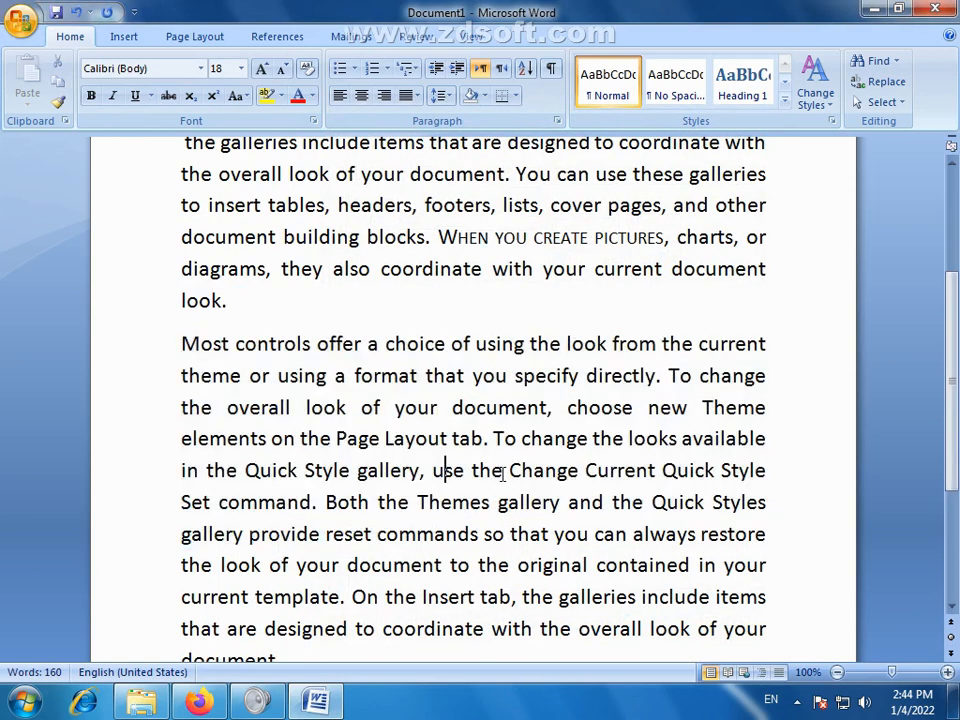
{"action": "scroll", "coordinate": [502, 474], "scroll_direction": "up", "scroll_amount": 1}
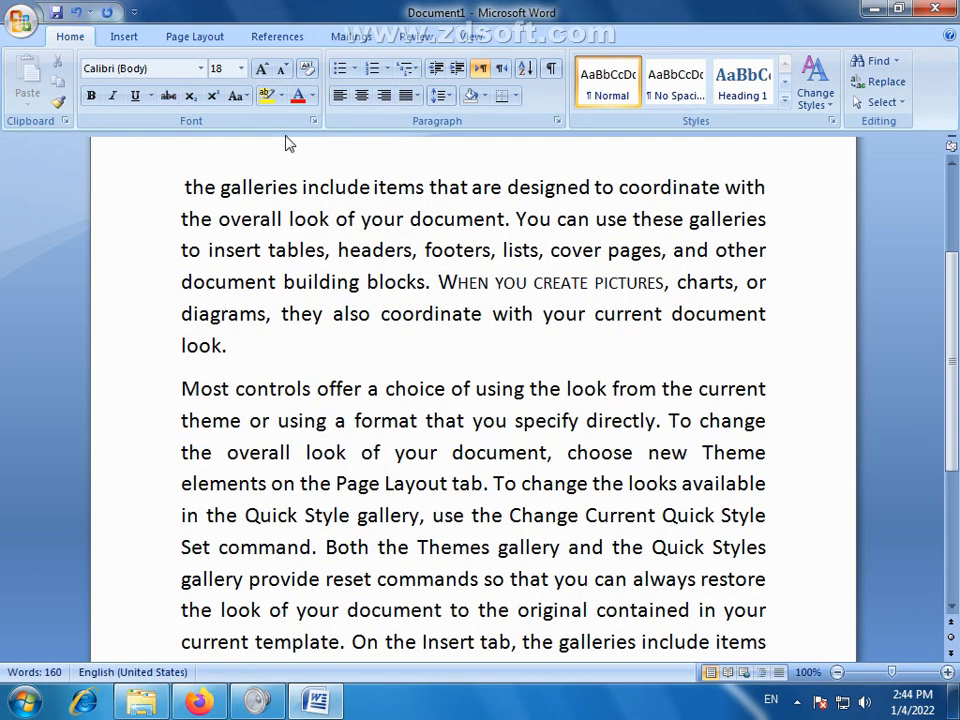
{"action": "left_click", "coordinate": [313, 121]}
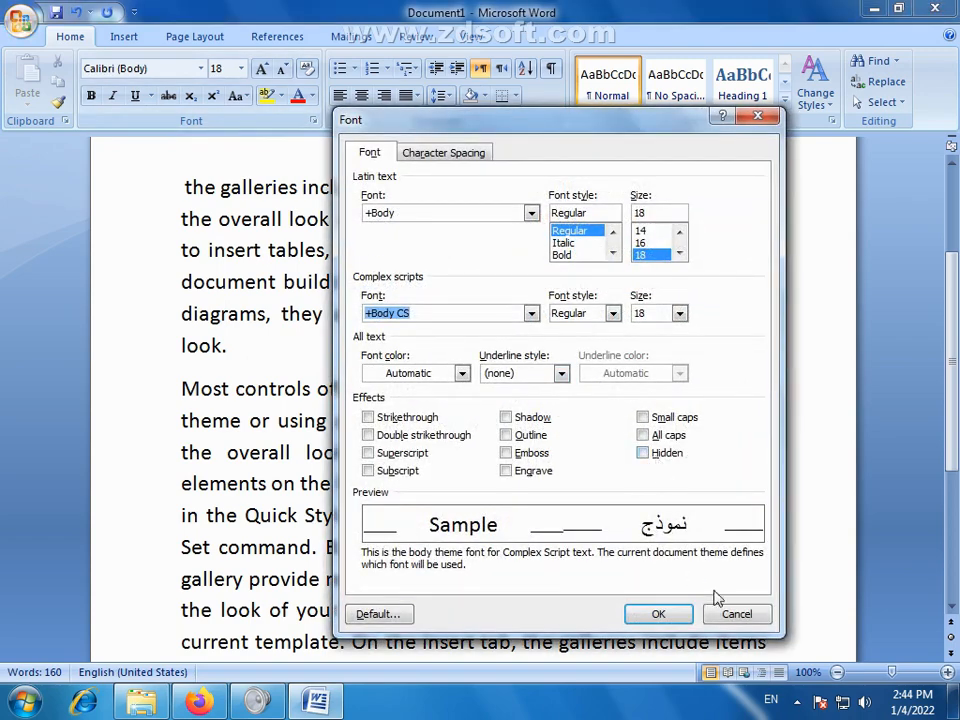
{"action": "left_click", "coordinate": [738, 614]}
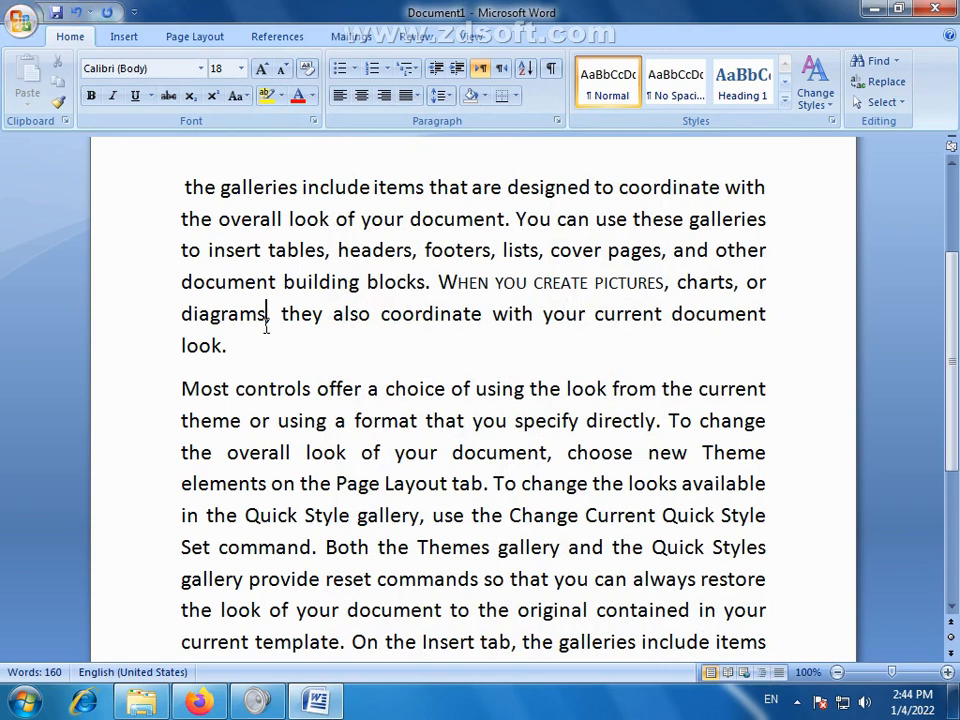
{"action": "left_click_drag", "start_coordinate": [266, 327], "coordinate": [272, 450]}
{"action": "left_click", "coordinate": [256, 515]}
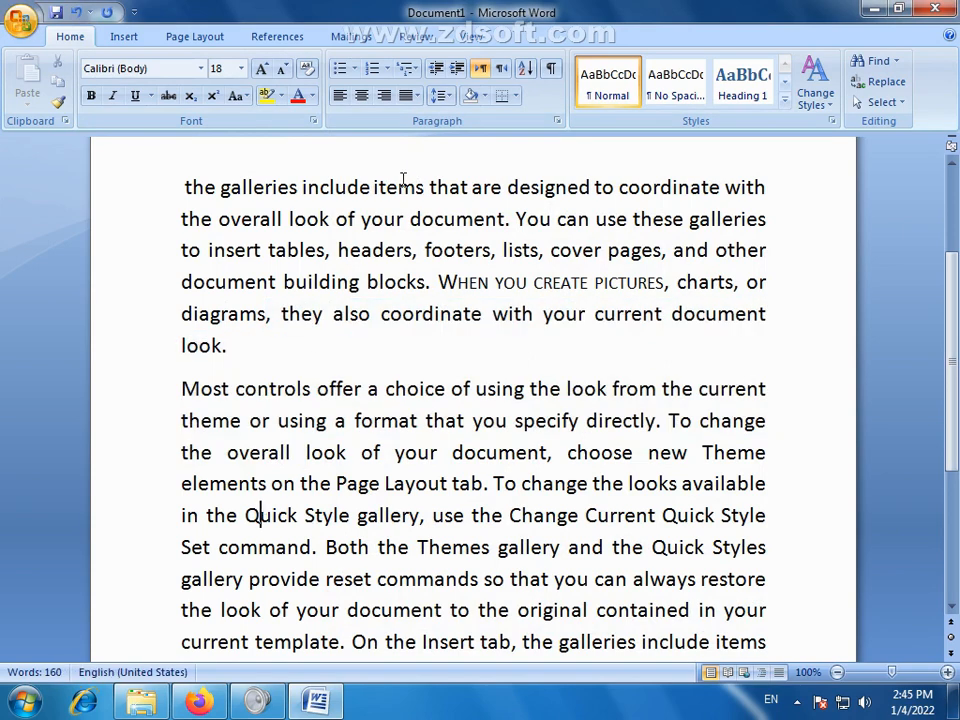
{"action": "left_click", "coordinate": [314, 120]}
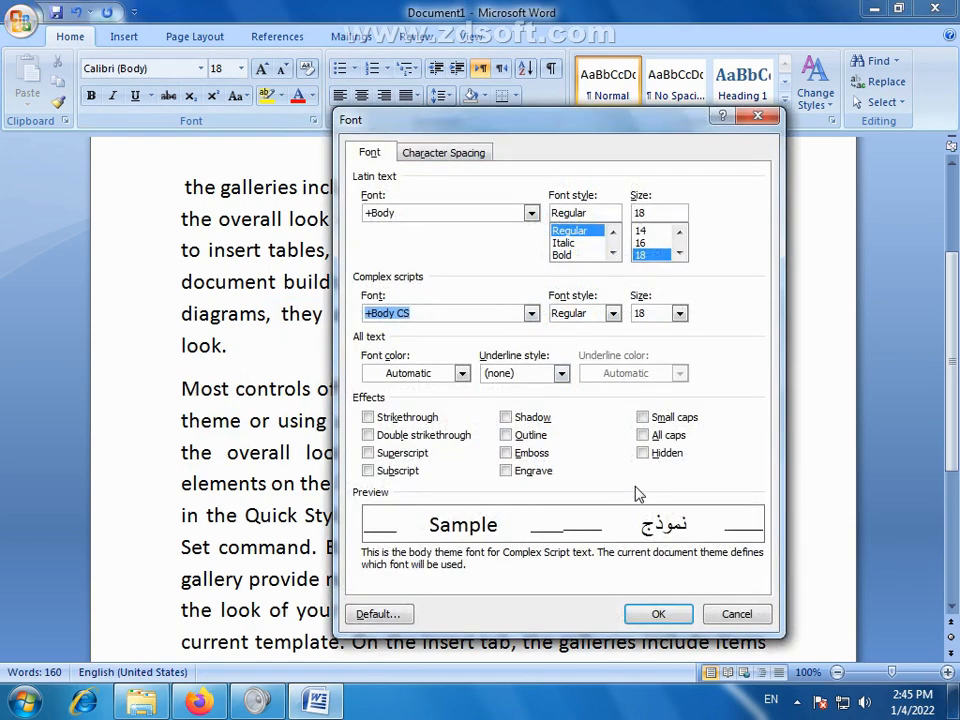
{"action": "left_click", "coordinate": [737, 614]}
- Examine the Character Spacing options and the font settings in the Font dialog, and close the dialog
{"action": "left_click", "coordinate": [314, 120]}
{"action": "left_click", "coordinate": [472, 155]}
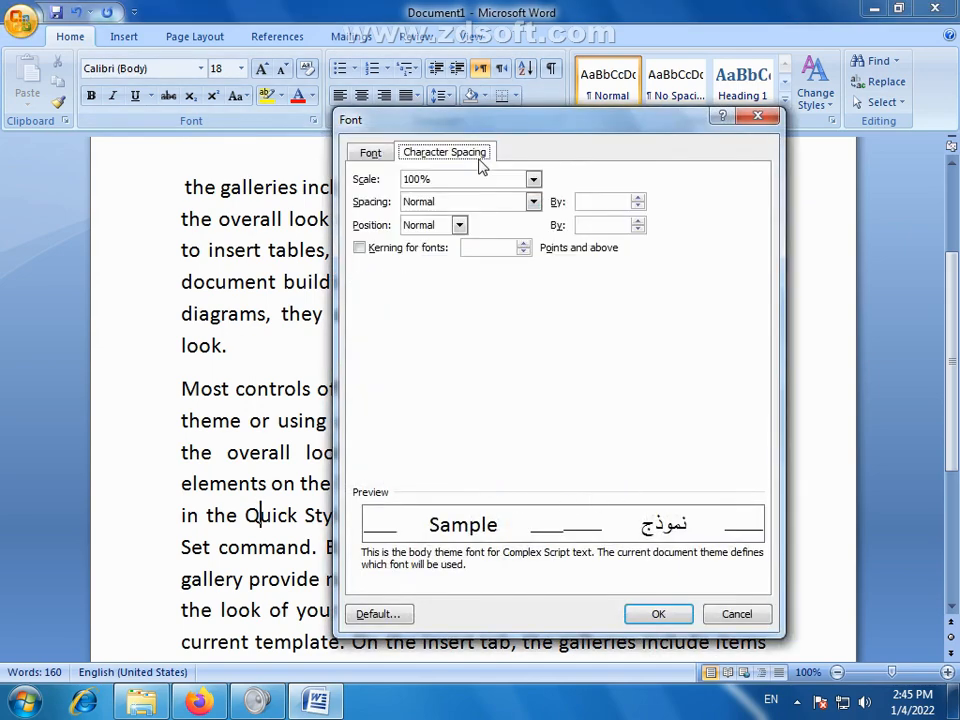
{"action": "left_click", "coordinate": [371, 154]}
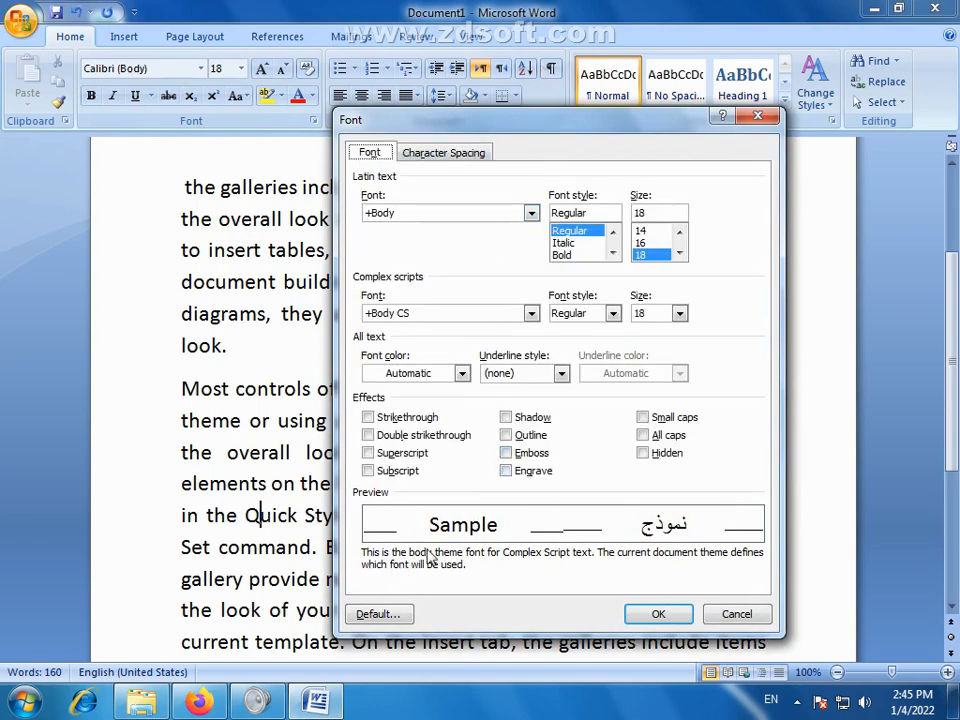
{"action": "left_click", "coordinate": [737, 615]}
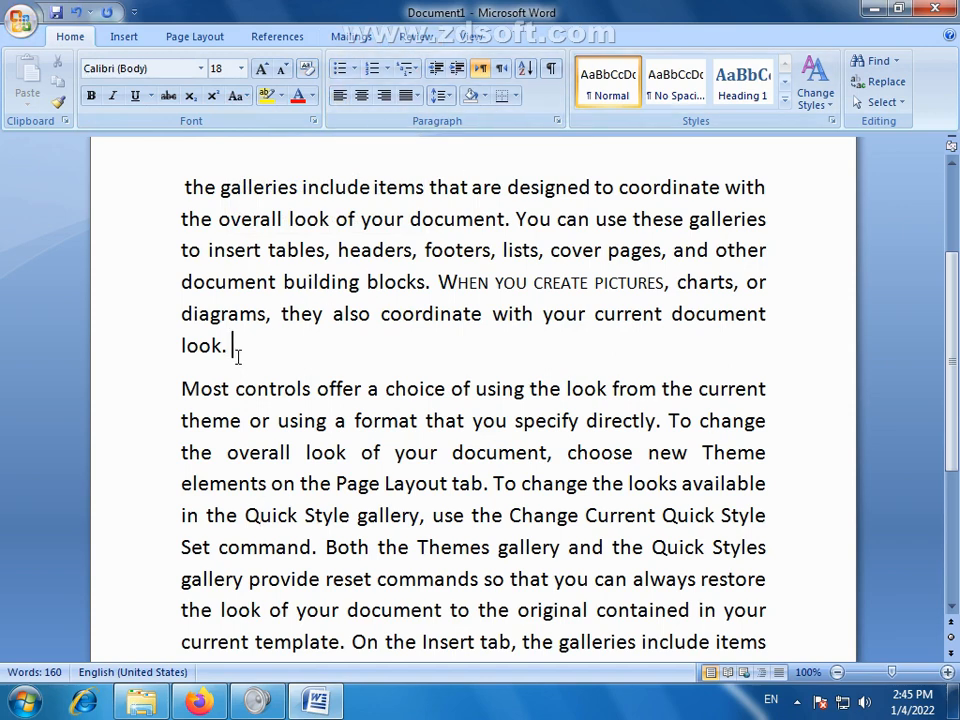
{"action": "left_click_drag", "start_coordinate": [240, 358], "coordinate": [167, 193]}
{"action": "left_click_drag", "start_coordinate": [269, 356], "coordinate": [216, 195]}
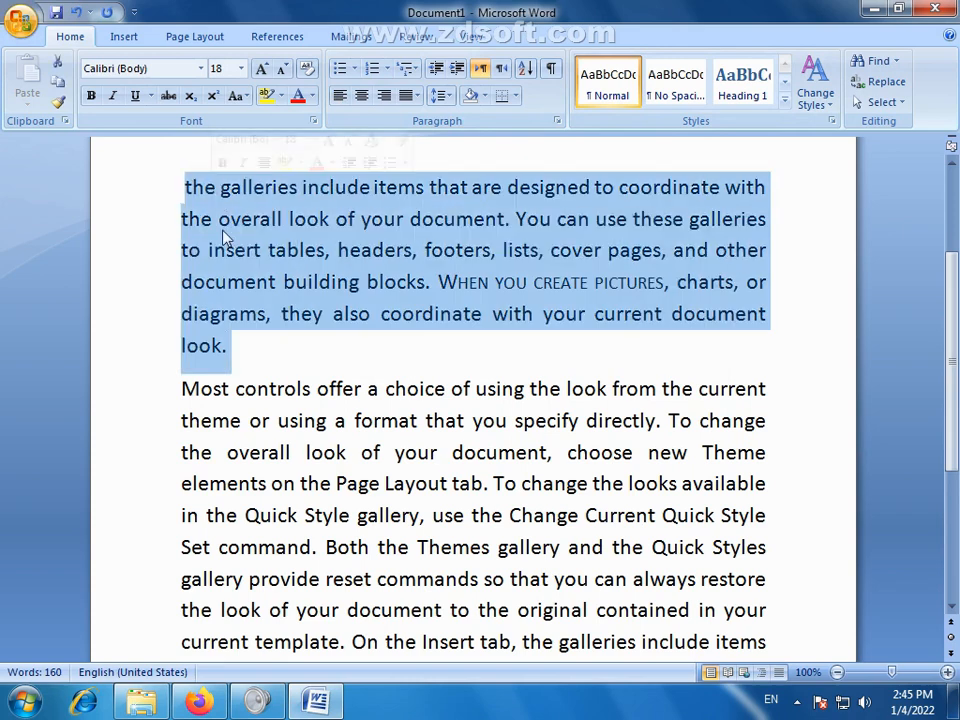
{"action": "key", "text": "shift+Down"}
{"action": "left_click", "coordinate": [263, 299]}
{"action": "left_click", "coordinate": [184, 188]}
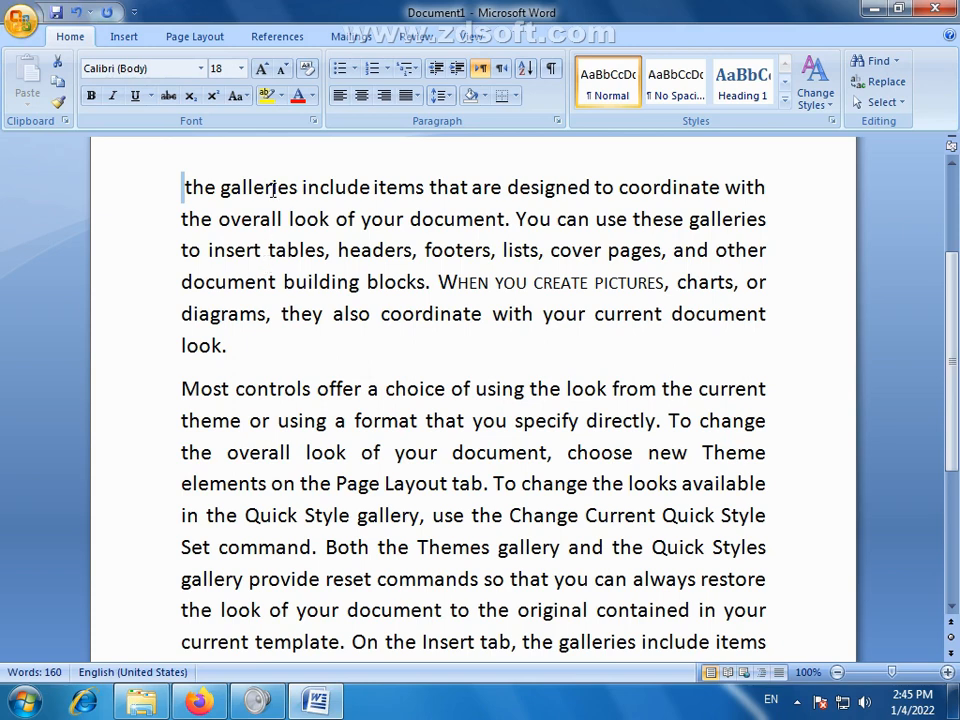
{"action": "left_click_drag", "start_coordinate": [191, 189], "coordinate": [185, 189]}
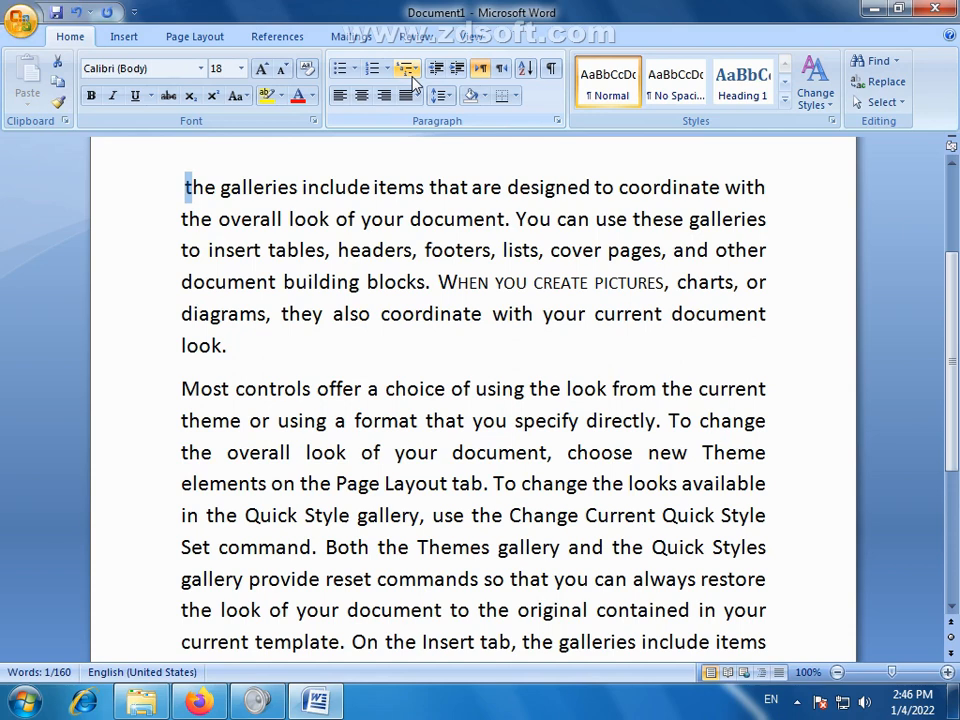
{"action": "left_click", "coordinate": [797, 703]}
{"action": "left_click", "coordinate": [797, 703]}
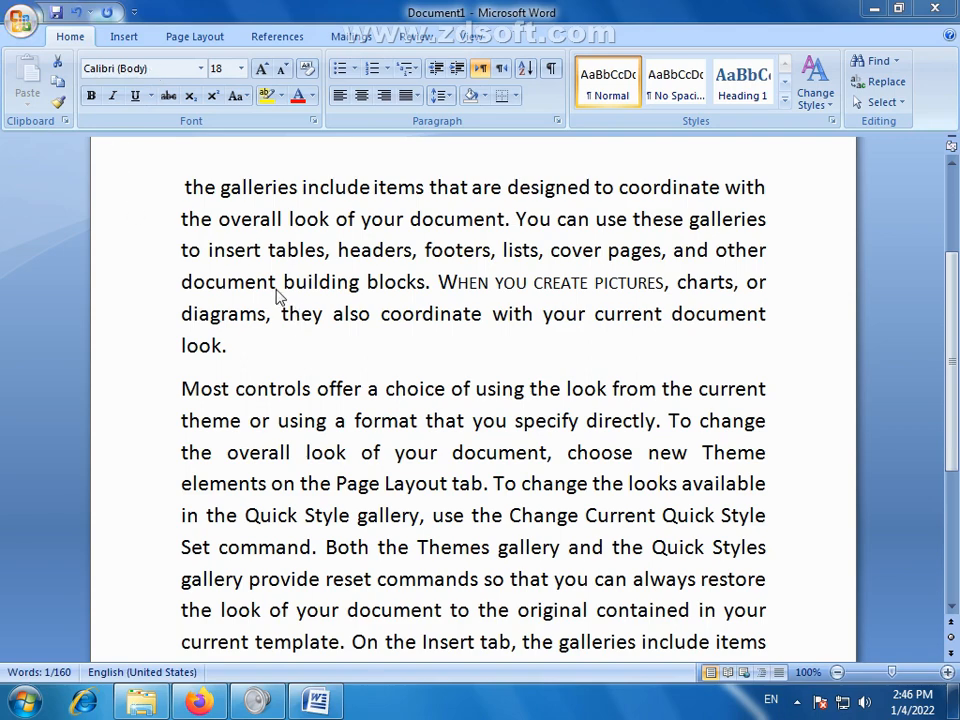
- Create a new blank document
{"action": "left_click", "coordinate": [24, 24]}
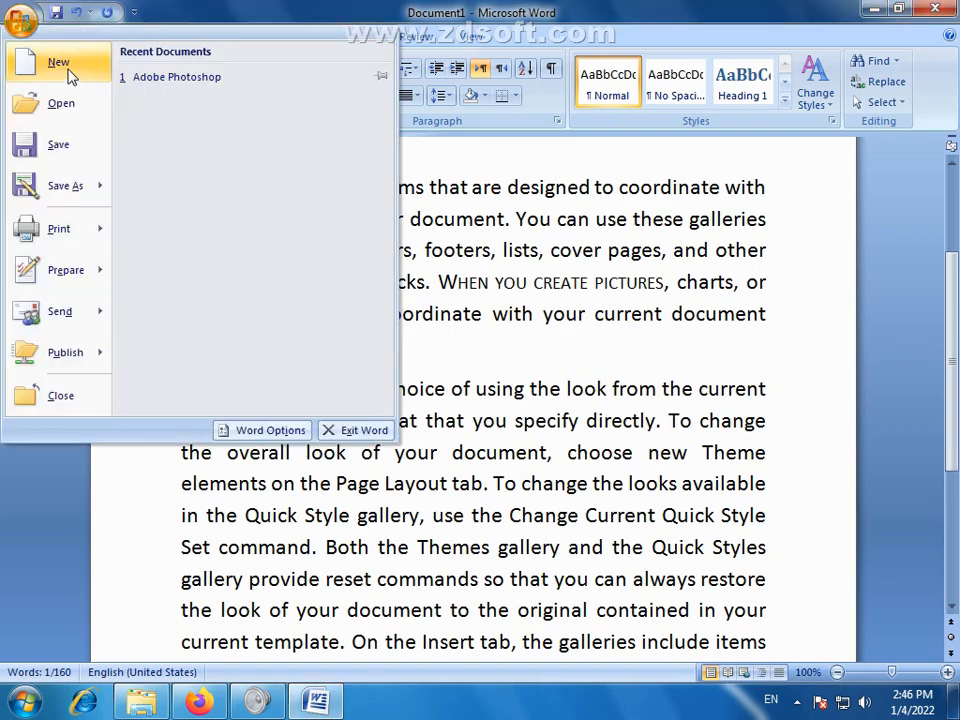
{"action": "left_click", "coordinate": [63, 66]}
{"action": "left_click", "coordinate": [760, 605]}
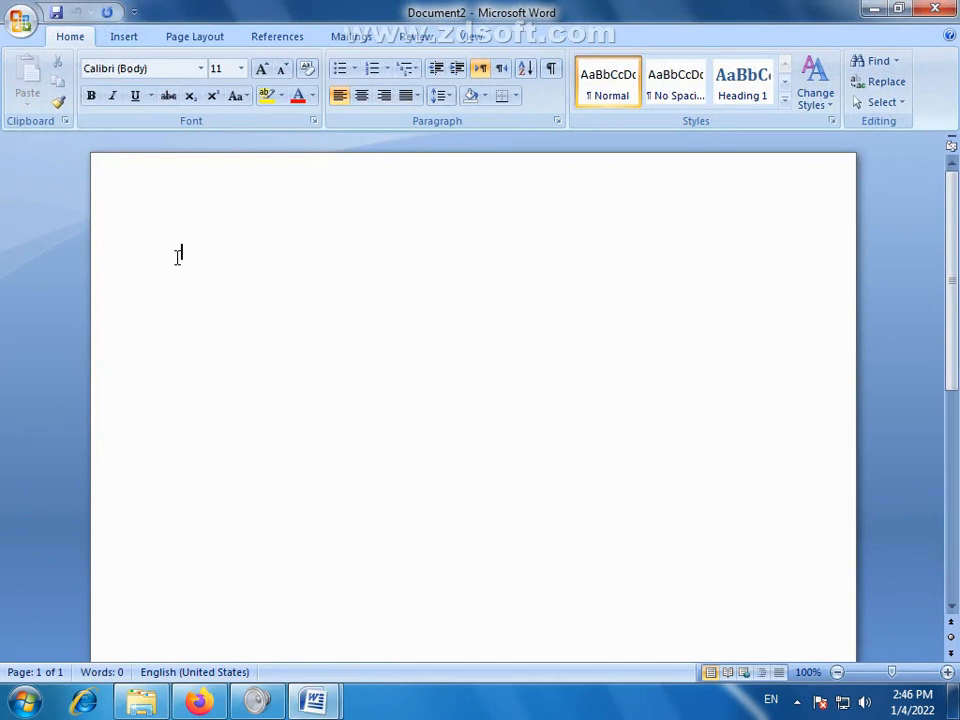
- Enter the word "PAKISTAN" in capitals on the first line of the blank document
{"action": "type", "text": "pa"}
{"action": "key", "text": "BackSpace"}
{"action": "key", "text": "BackSpace"}
{"action": "type", "text": "P"}
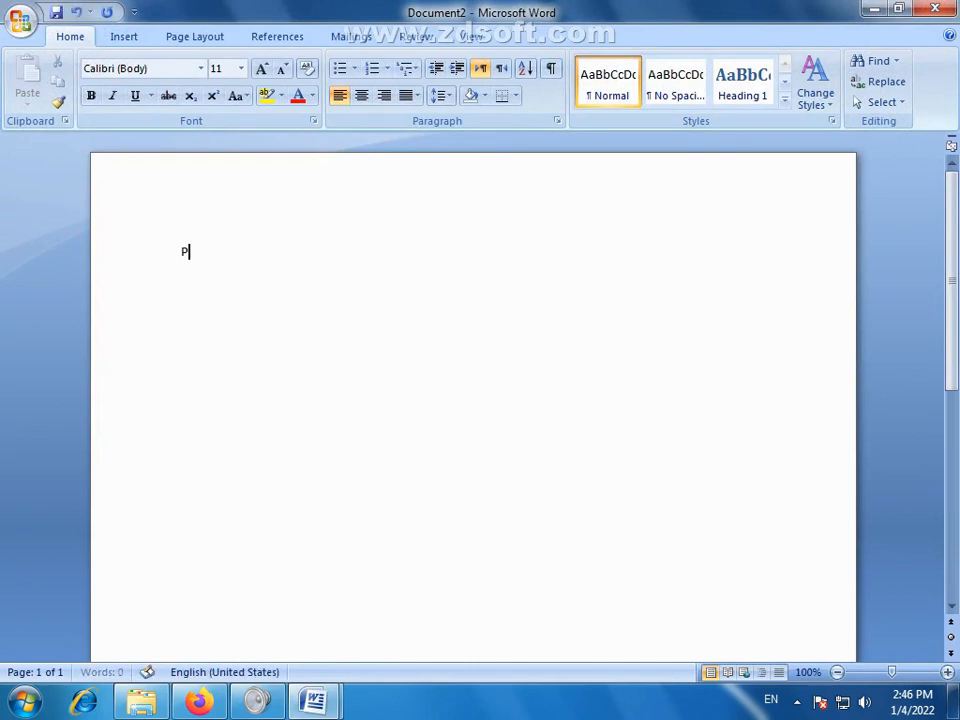
{"action": "type", "text": "AKISTAN"}
- Enlarge the whole word "PAKISTAN" to font size 100
{"action": "left_click_drag", "start_coordinate": [249, 255], "coordinate": [159, 268]}
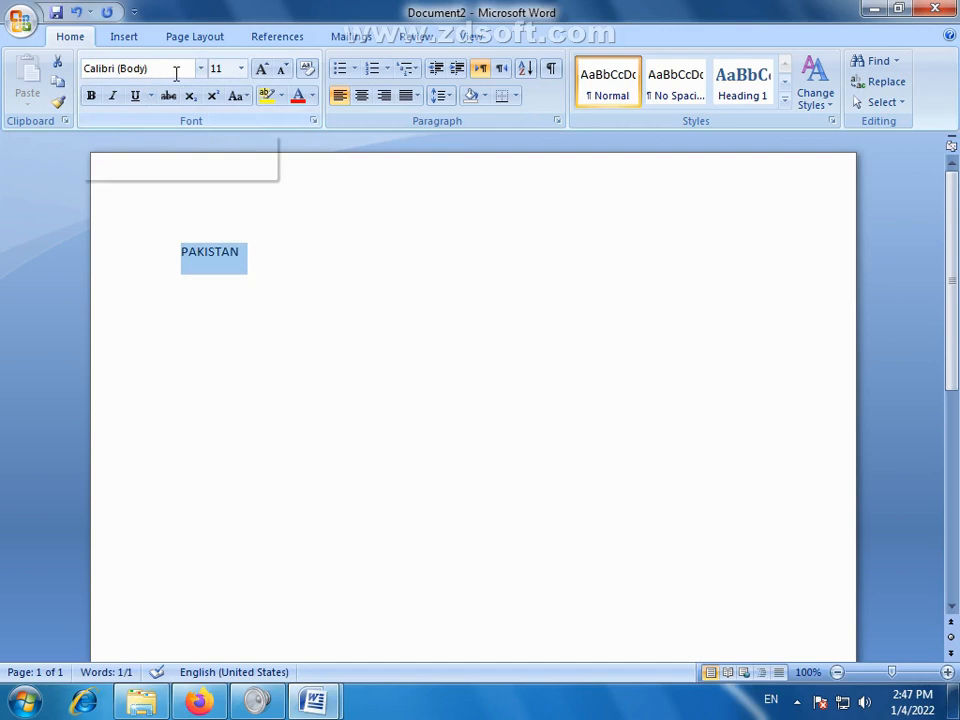
{"action": "left_click", "coordinate": [259, 259]}
{"action": "left_click_drag", "start_coordinate": [255, 259], "coordinate": [141, 261]}
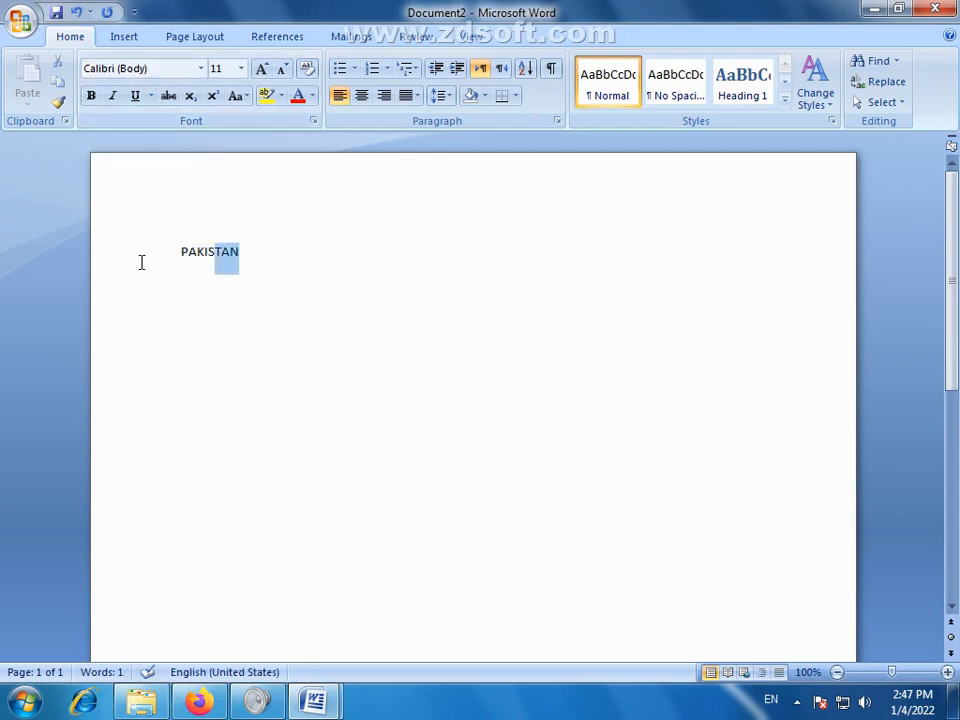
{"action": "left_click", "coordinate": [254, 256]}
{"action": "left_click_drag", "start_coordinate": [255, 252], "coordinate": [182, 255]}
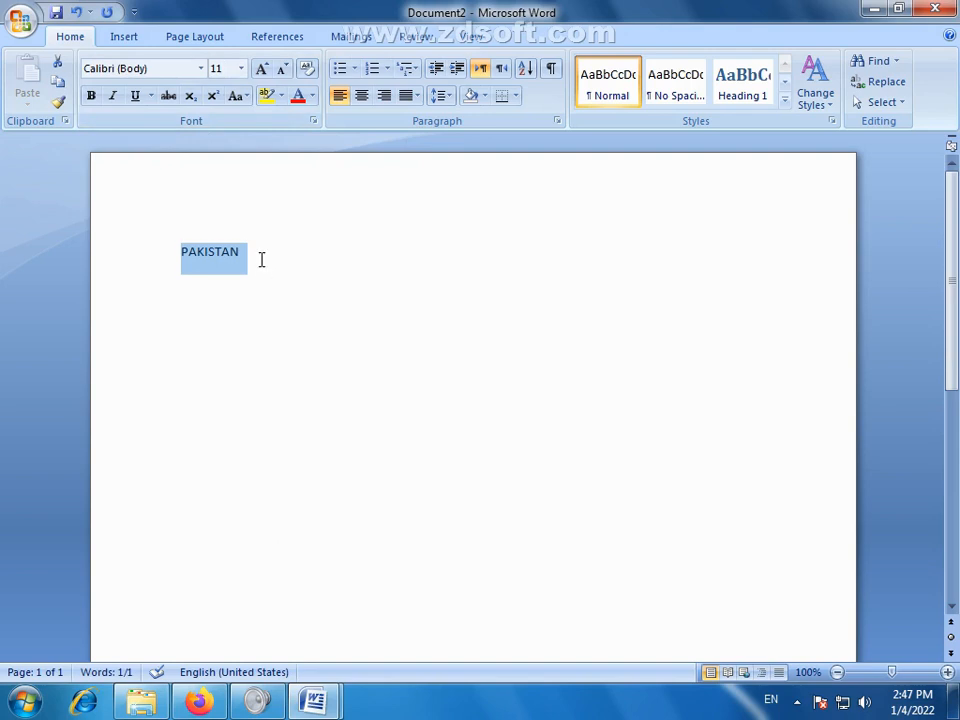
{"action": "left_click_drag", "start_coordinate": [252, 256], "coordinate": [167, 242]}
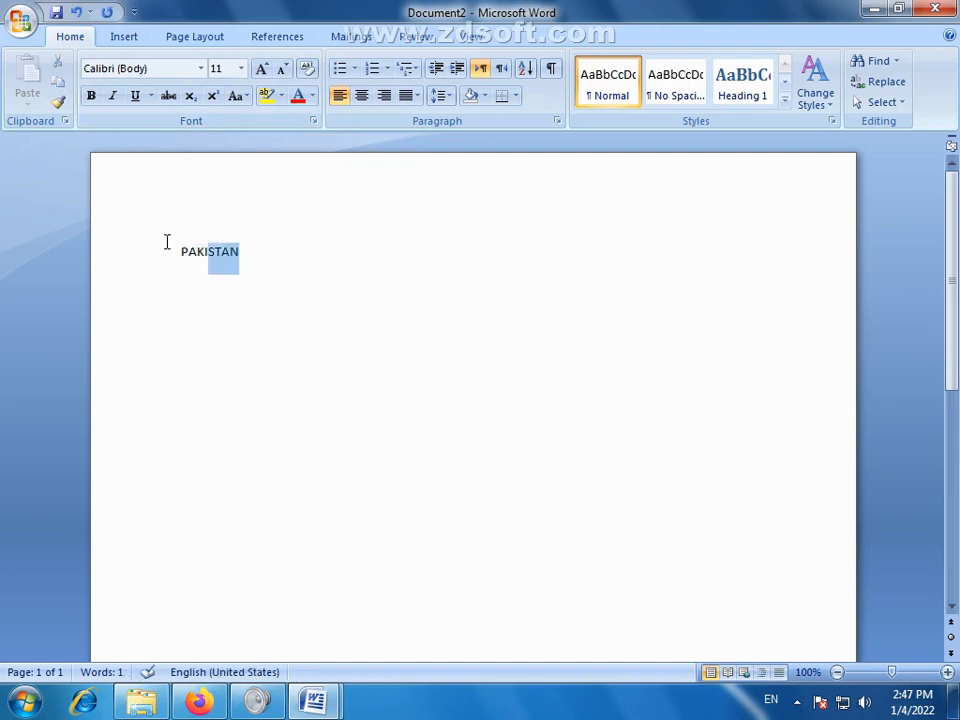
{"action": "left_click", "coordinate": [266, 70]}
{"action": "left_click", "coordinate": [266, 70]}
{"action": "left_click", "coordinate": [266, 70]}
{"action": "left_click", "coordinate": [266, 71]}
{"action": "left_click", "coordinate": [266, 71]}
{"action": "left_click", "coordinate": [265, 71]}
{"action": "left_click", "coordinate": [265, 71]}
{"action": "left_click", "coordinate": [265, 71]}
{"action": "left_click", "coordinate": [265, 71]}
{"action": "left_click", "coordinate": [265, 71]}
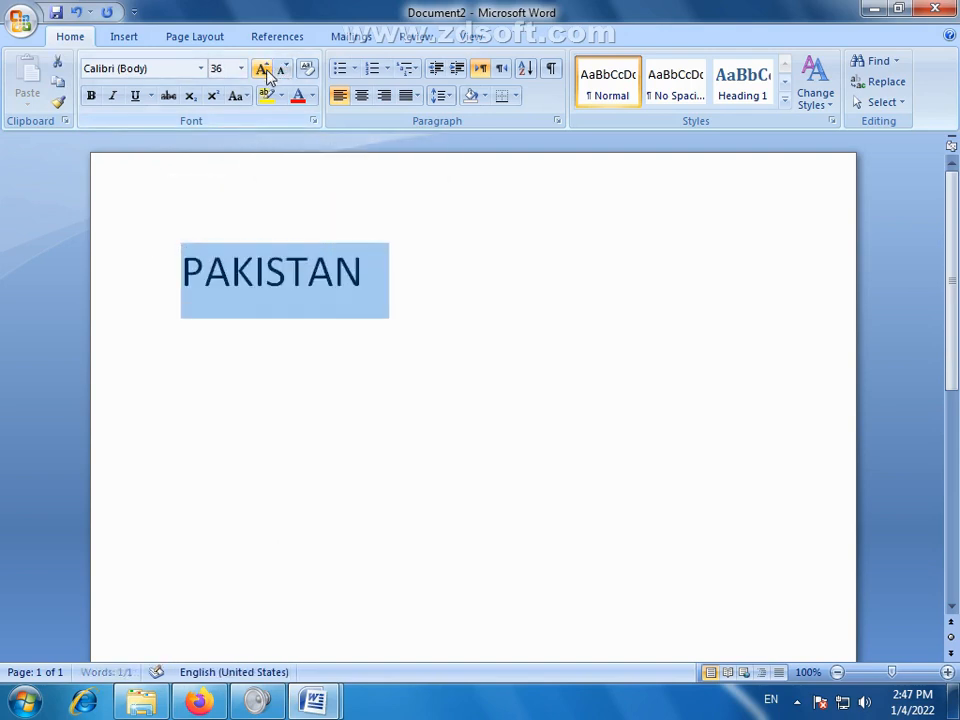
{"action": "left_click", "coordinate": [265, 71]}
{"action": "left_click", "coordinate": [265, 71]}
{"action": "left_click", "coordinate": [265, 71]}
{"action": "left_click", "coordinate": [265, 71]}
{"action": "left_click", "coordinate": [265, 71]}
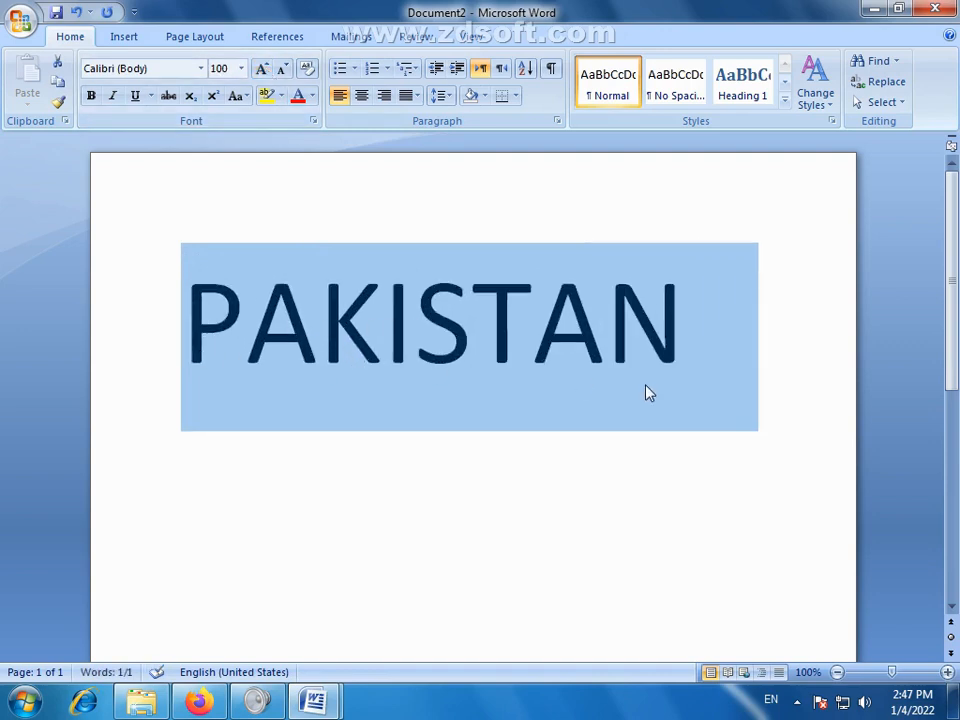
- Color the word "PAKISTAN" standard red and reduce its font size to 90
{"action": "left_click", "coordinate": [312, 95]}
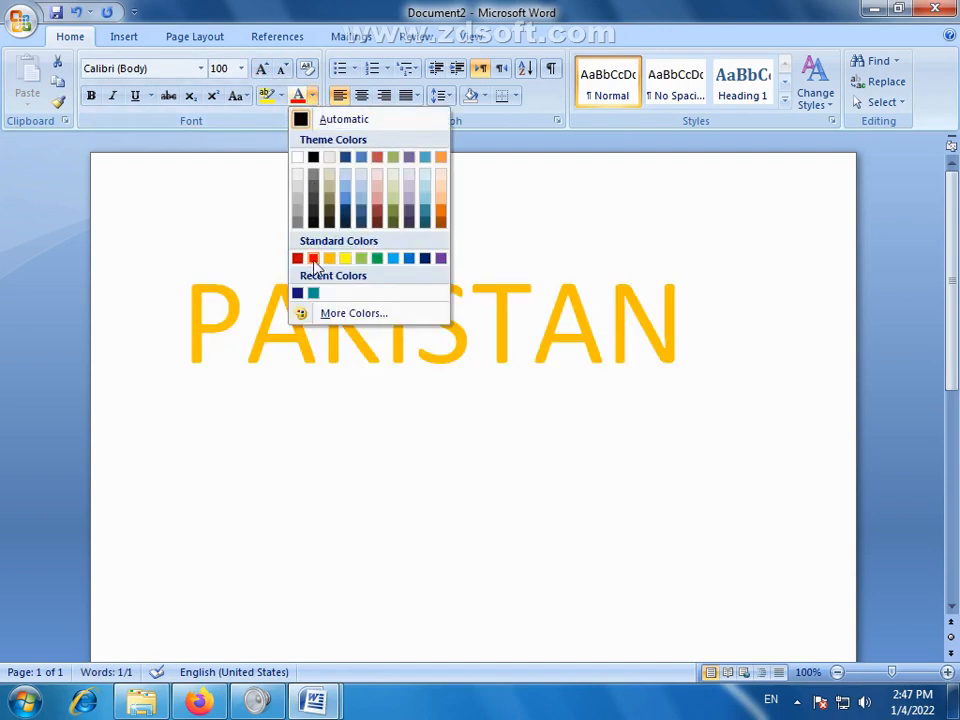
{"action": "left_click", "coordinate": [313, 259]}
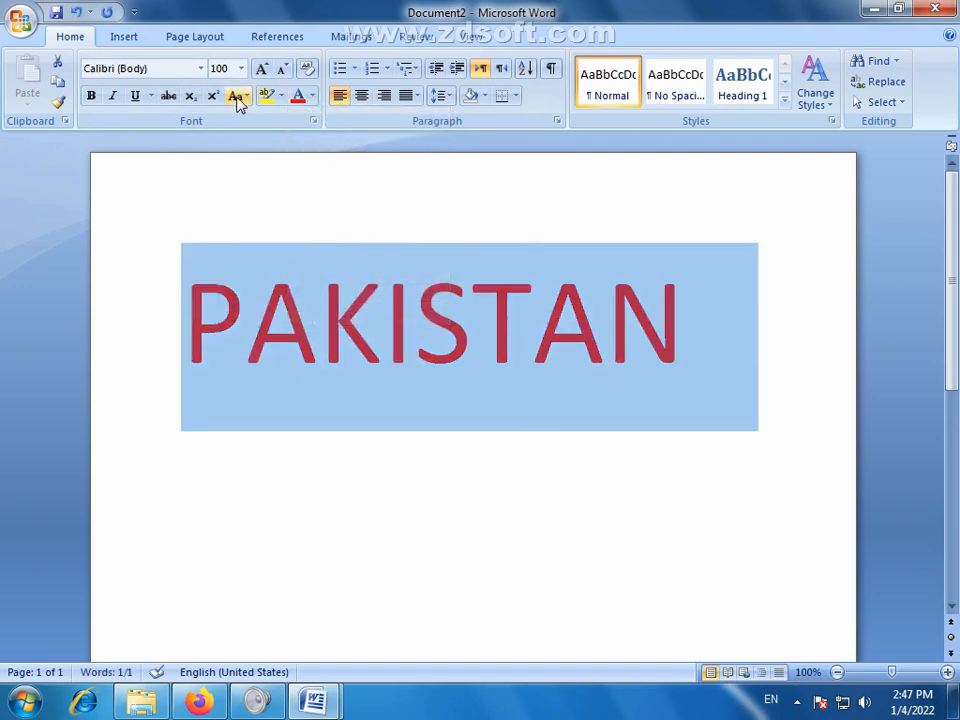
{"action": "left_click", "coordinate": [282, 69]}
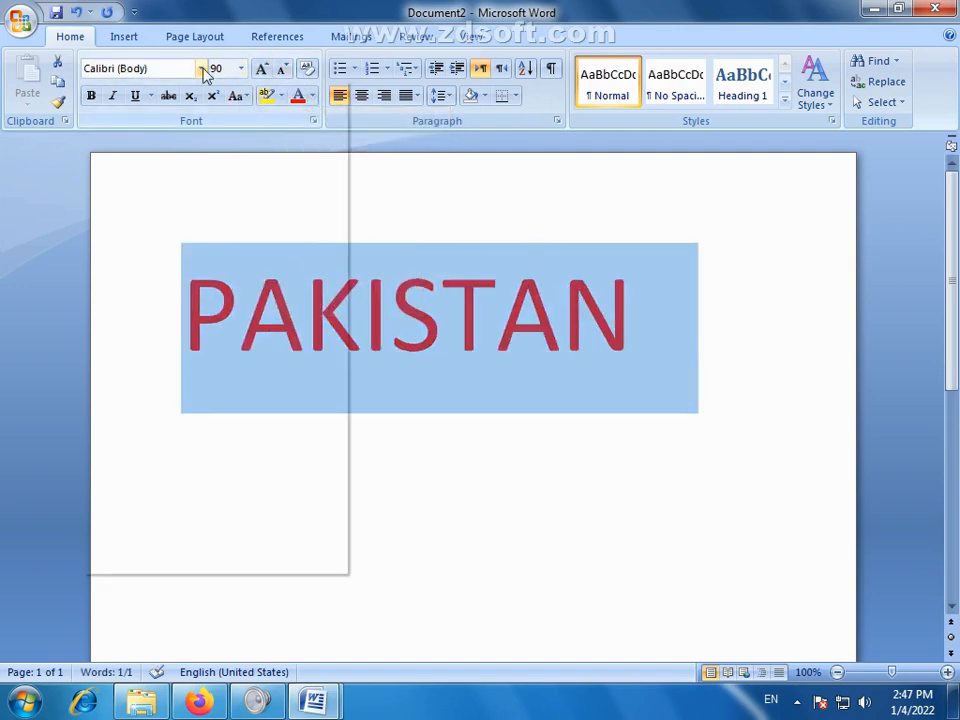
- Preview various installed fonts on the word "PAKISTAN", browsing from the AA Sameer fonts through the AlQalam fonts
{"action": "left_click", "coordinate": [202, 70]}
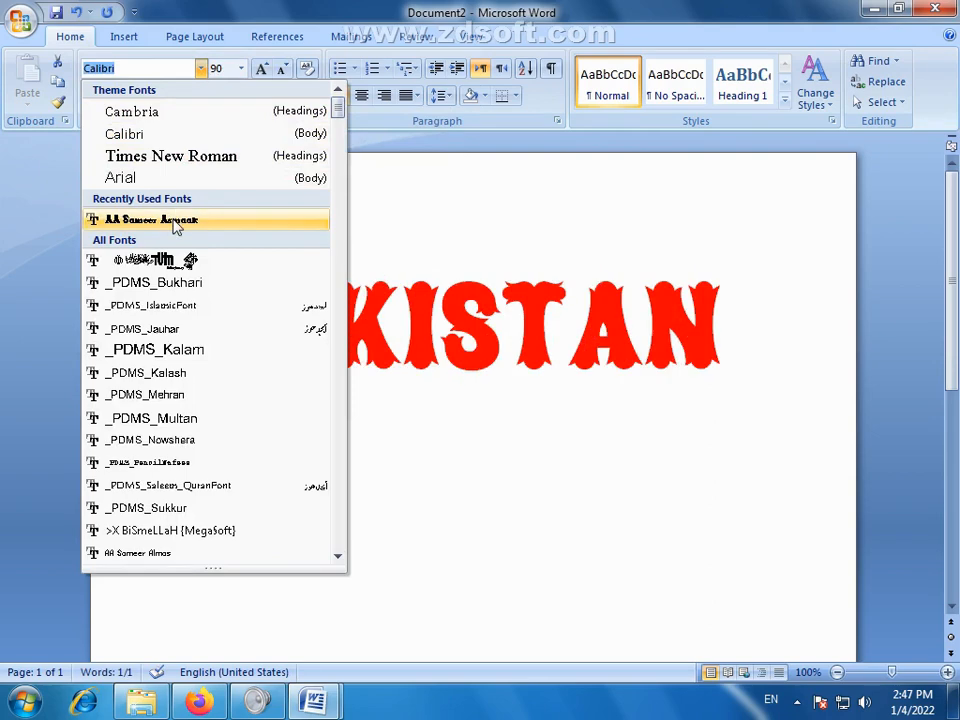
{"action": "scroll", "coordinate": [152, 340], "scroll_direction": "down", "scroll_amount": 3}
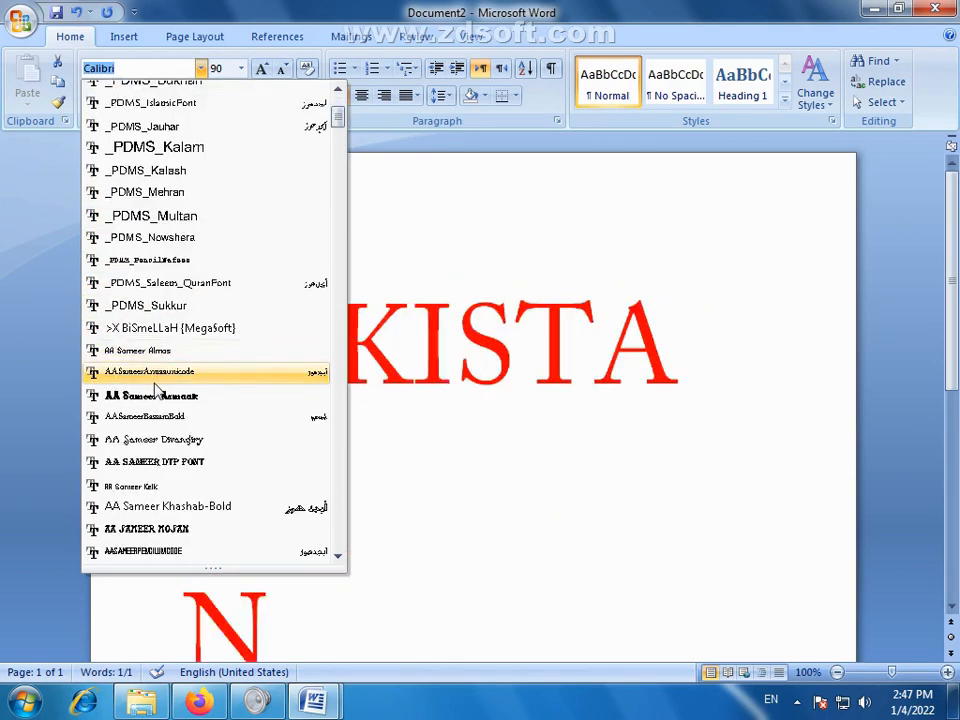
{"action": "scroll", "coordinate": [155, 388], "scroll_direction": "down", "scroll_amount": 3}
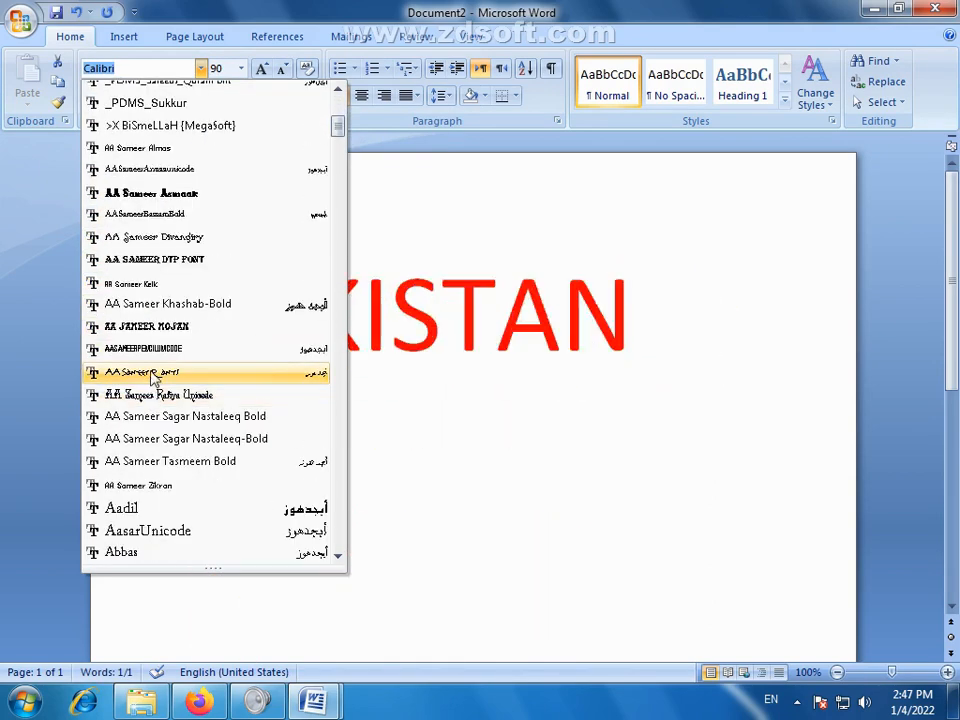
{"action": "scroll", "coordinate": [152, 470], "scroll_direction": "down", "scroll_amount": 1}
{"action": "scroll", "coordinate": [152, 480], "scroll_direction": "down", "scroll_amount": 2}
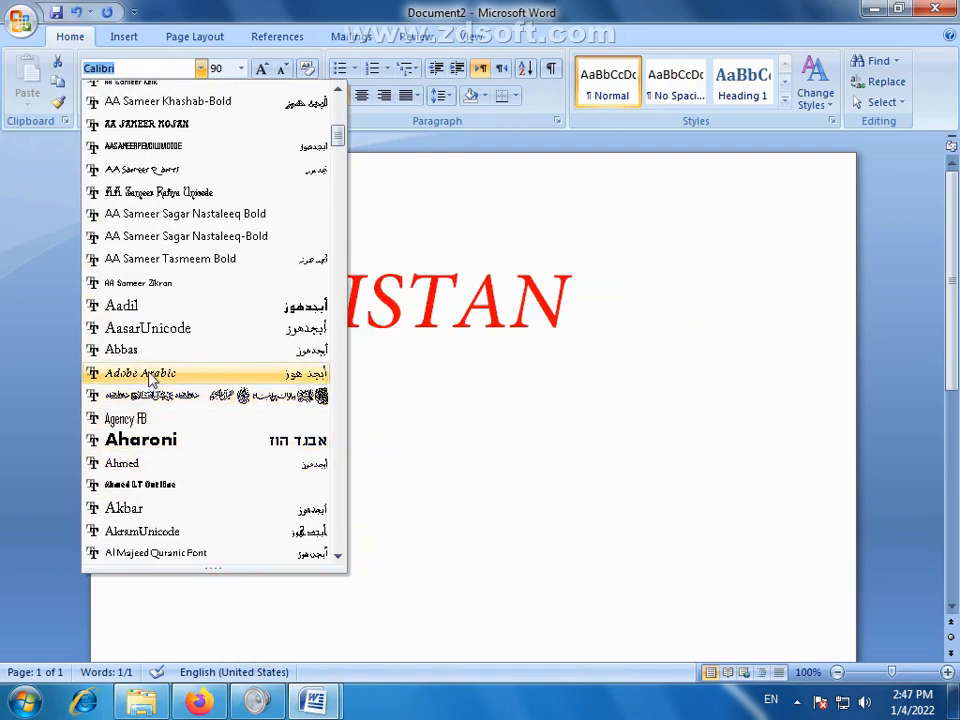
{"action": "scroll", "coordinate": [150, 378], "scroll_direction": "down", "scroll_amount": 7}
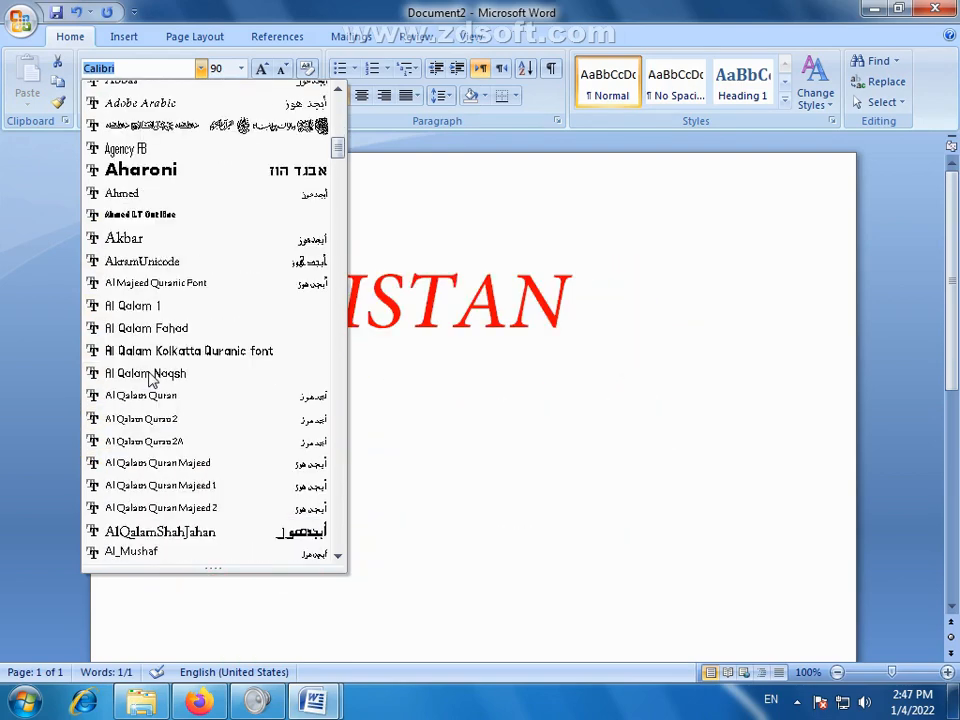
{"action": "scroll", "coordinate": [150, 380], "scroll_direction": "down", "scroll_amount": 15}
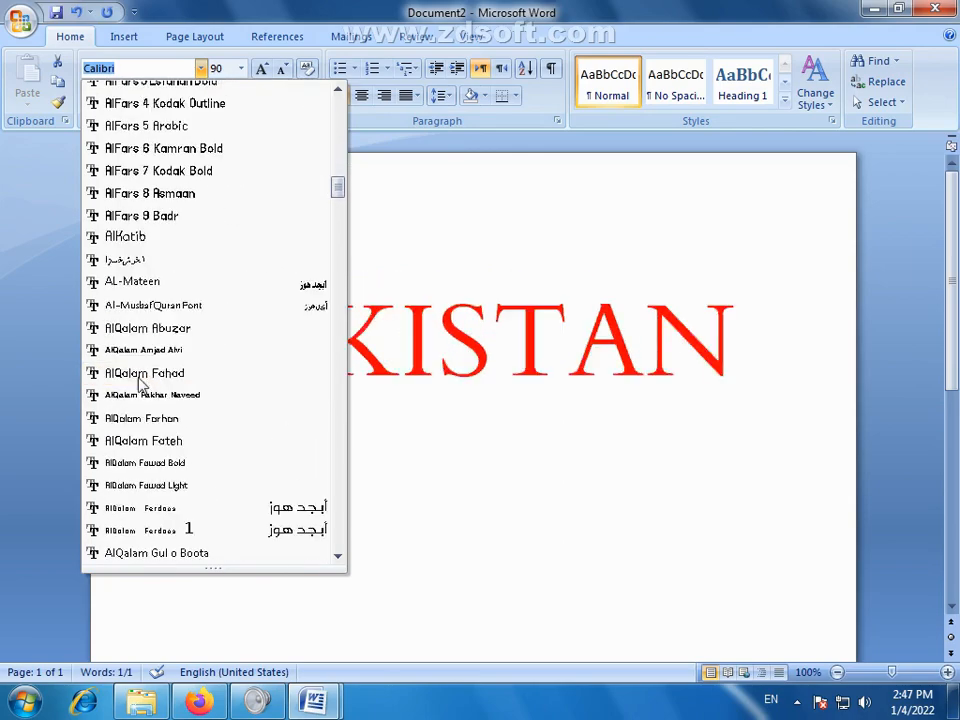
{"action": "scroll", "coordinate": [137, 382], "scroll_direction": "down", "scroll_amount": 4}
{"action": "scroll", "coordinate": [137, 382], "scroll_direction": "up", "scroll_amount": 5}
{"action": "scroll", "coordinate": [137, 382], "scroll_direction": "down", "scroll_amount": 12}
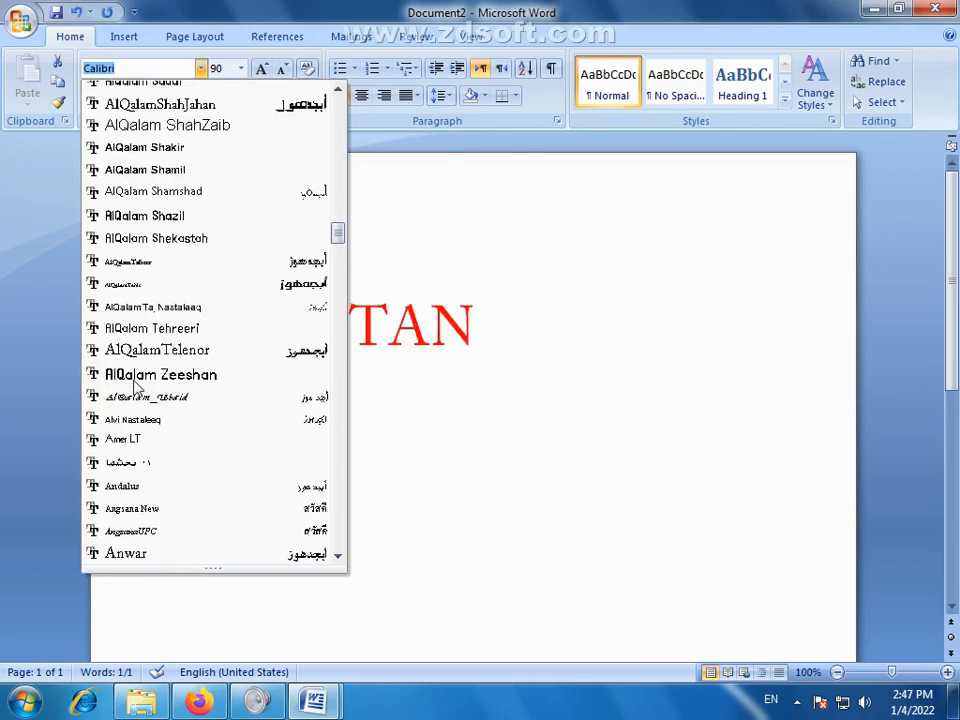
{"action": "left_click", "coordinate": [450, 437]}
{"action": "left_click", "coordinate": [450, 437]}
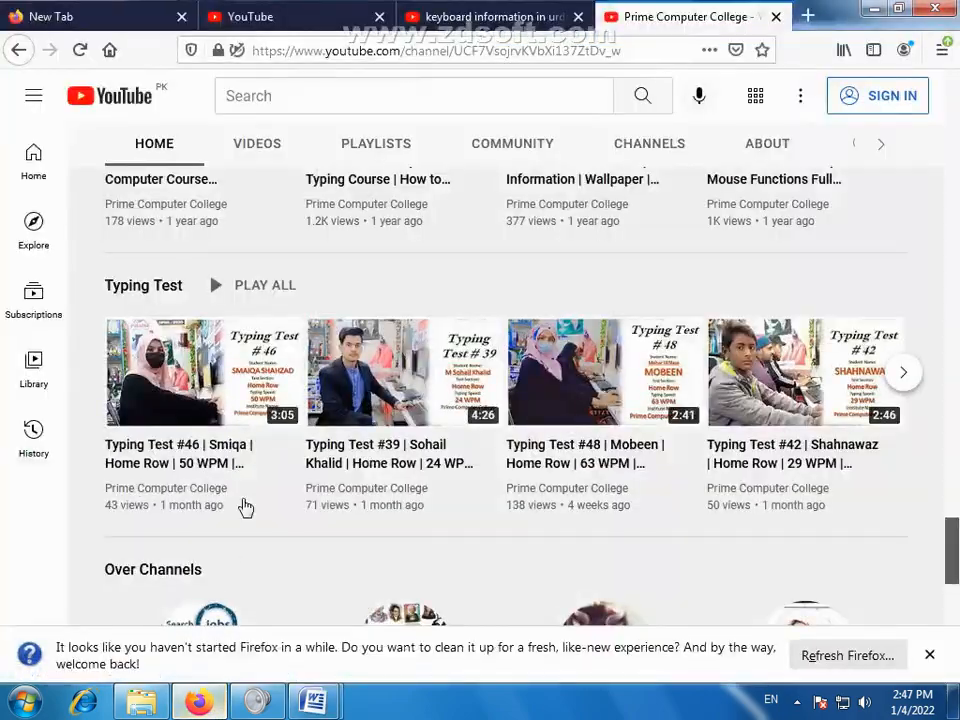
- Look through the course playlists on the Prime Computer College YouTube channel in Firefox, and return to the "PAKISTAN" document in Word
{"action": "scroll", "coordinate": [551, 444], "scroll_direction": "up", "scroll_amount": 6}
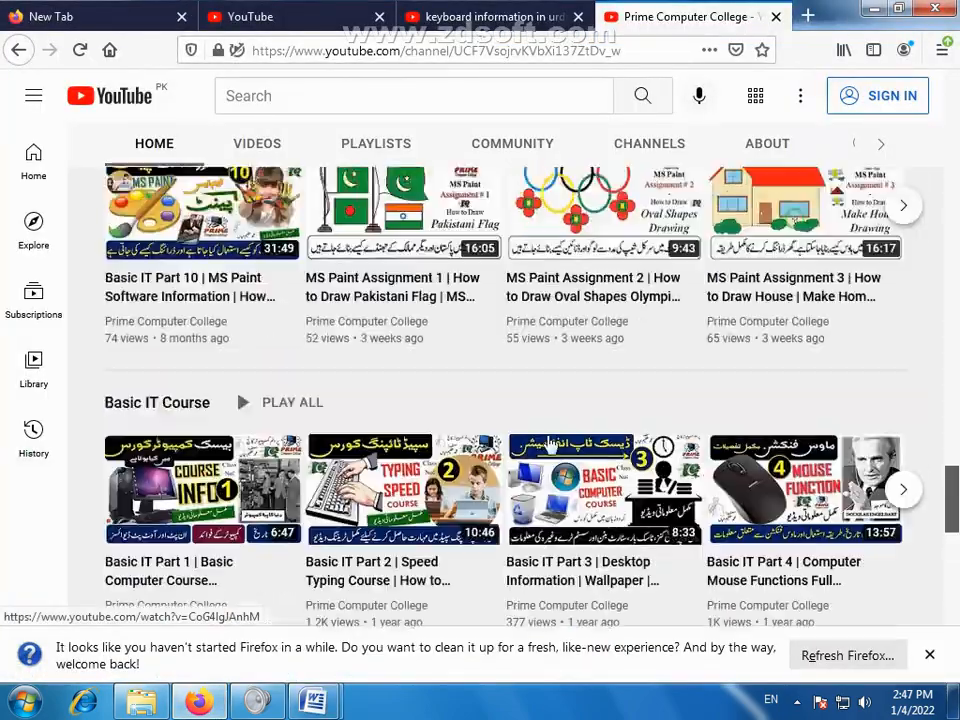
{"action": "scroll", "coordinate": [502, 457], "scroll_direction": "up", "scroll_amount": 15}
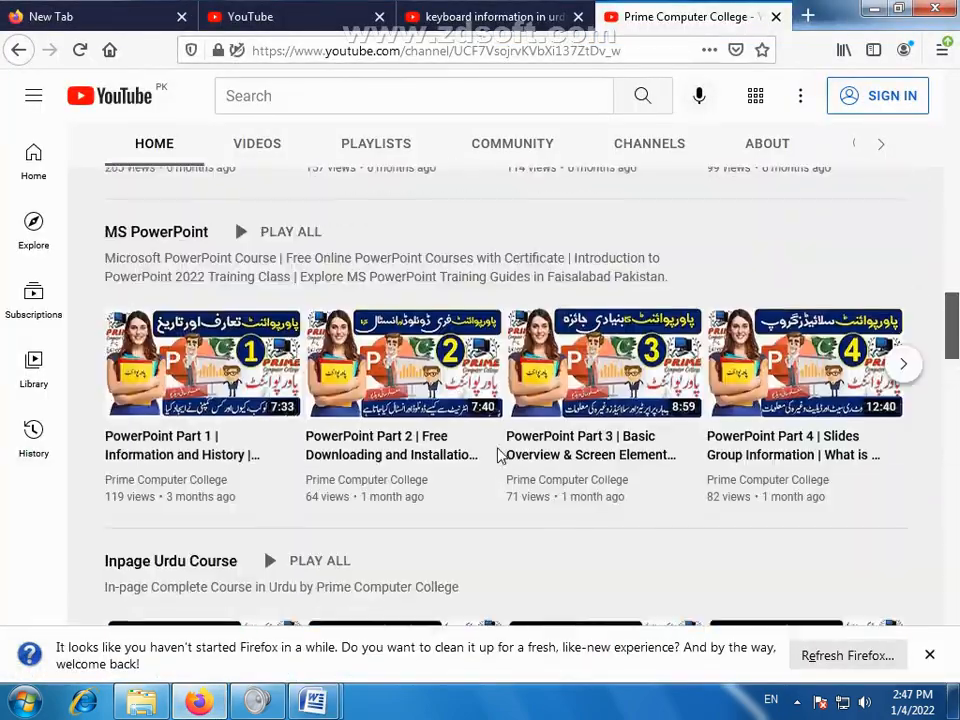
{"action": "scroll", "coordinate": [500, 456], "scroll_direction": "up", "scroll_amount": 5}
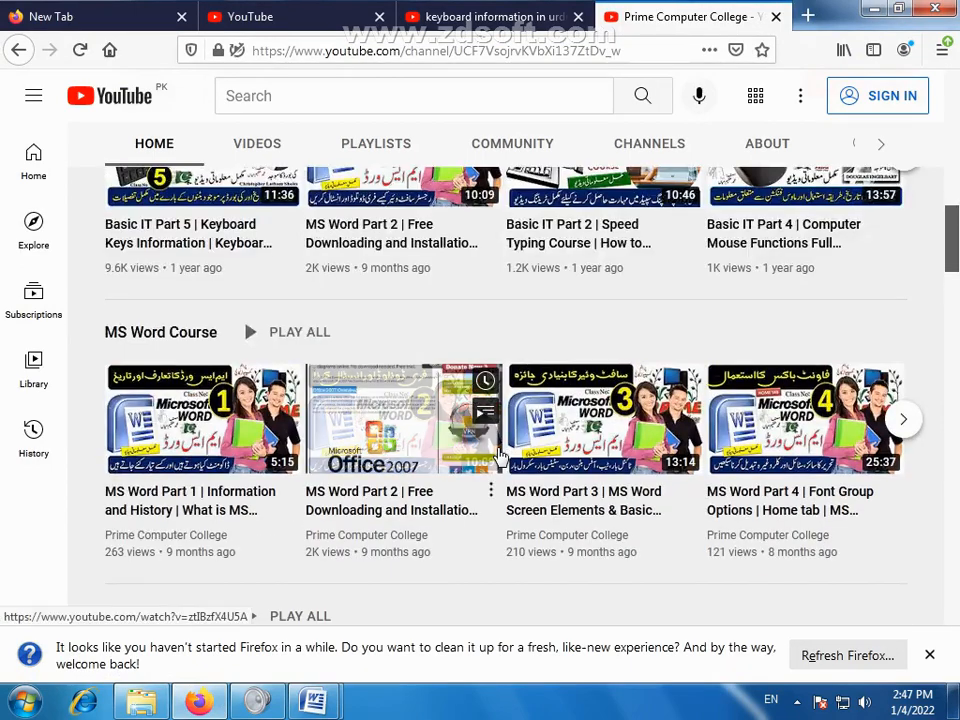
{"action": "scroll", "coordinate": [452, 457], "scroll_direction": "down", "scroll_amount": 1}
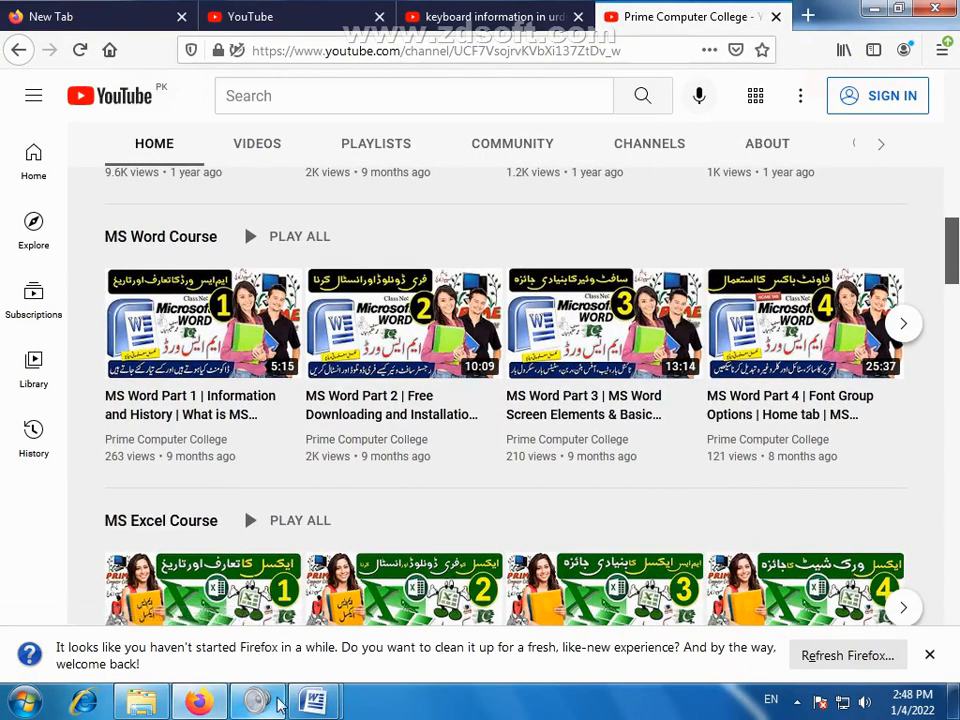
{"action": "mouse_move", "coordinate": [313, 703]}
{"action": "left_click", "coordinate": [369, 611]}
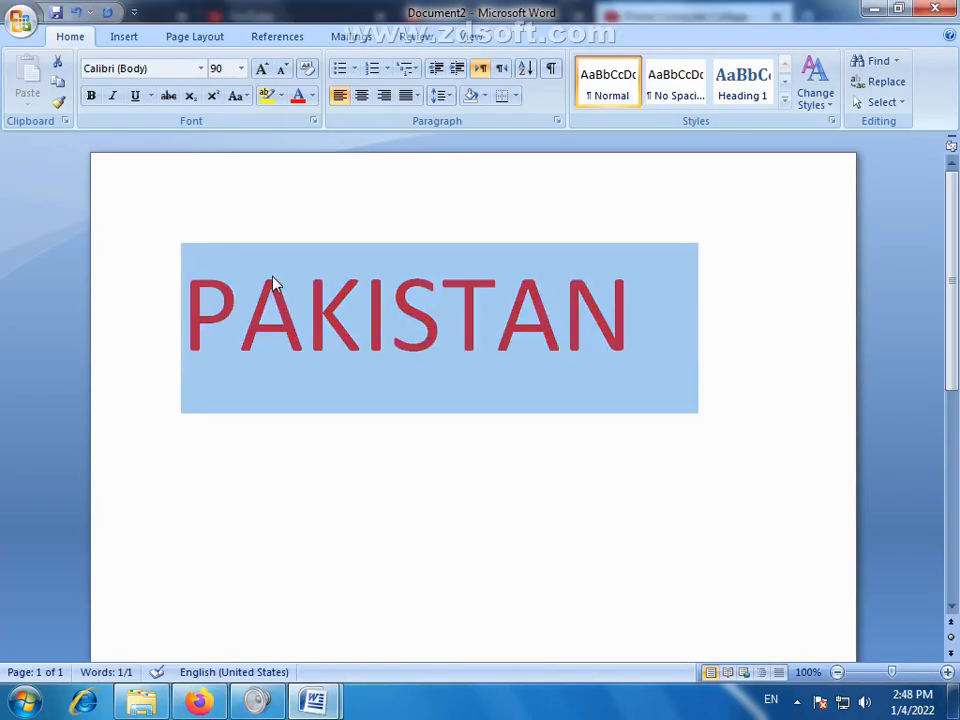